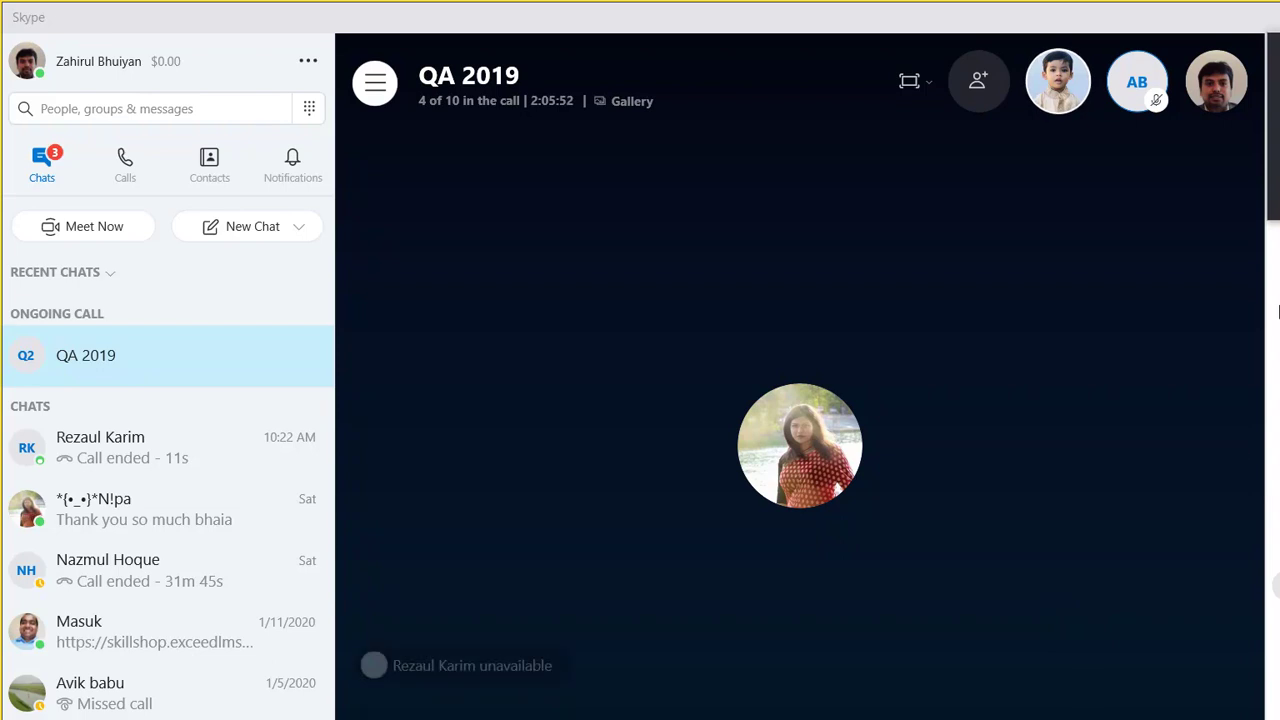
Step: Minimize the Skype call and the Word document, and close Snipping Tool without saving the snip
{"action": "left_click", "coordinate": [1186, 17]}
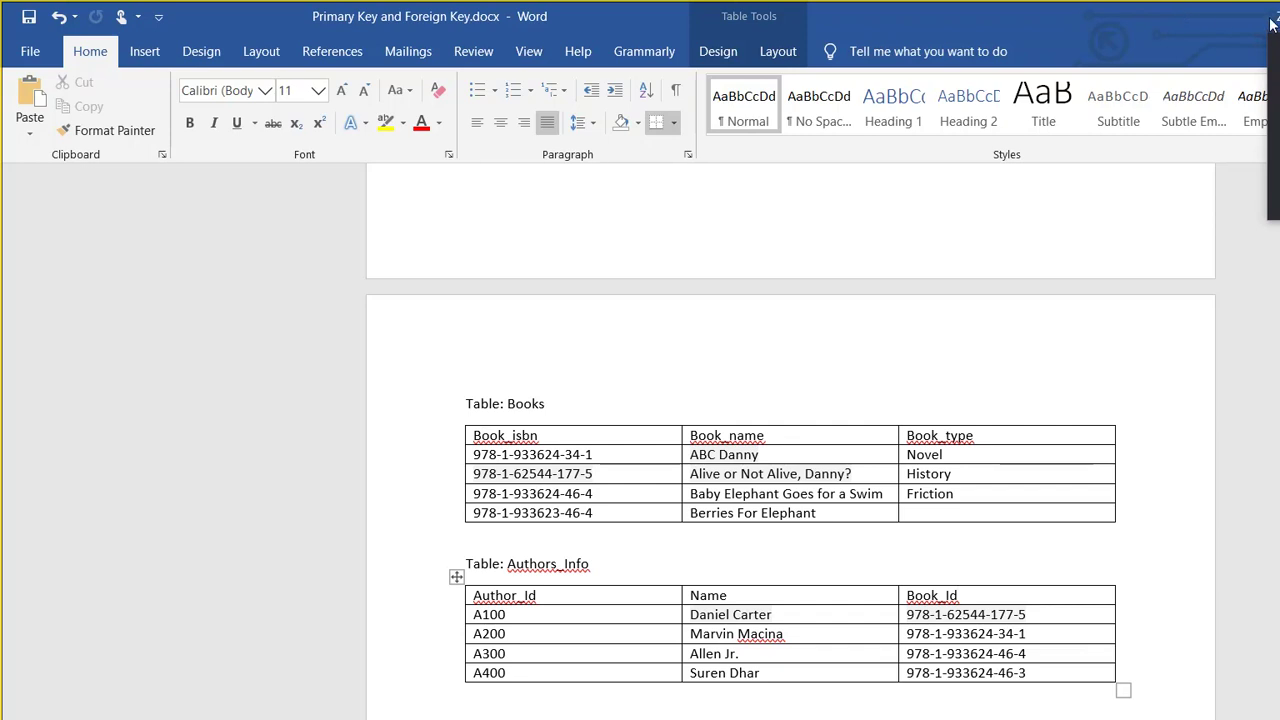
{"action": "left_click", "coordinate": [1272, 24]}
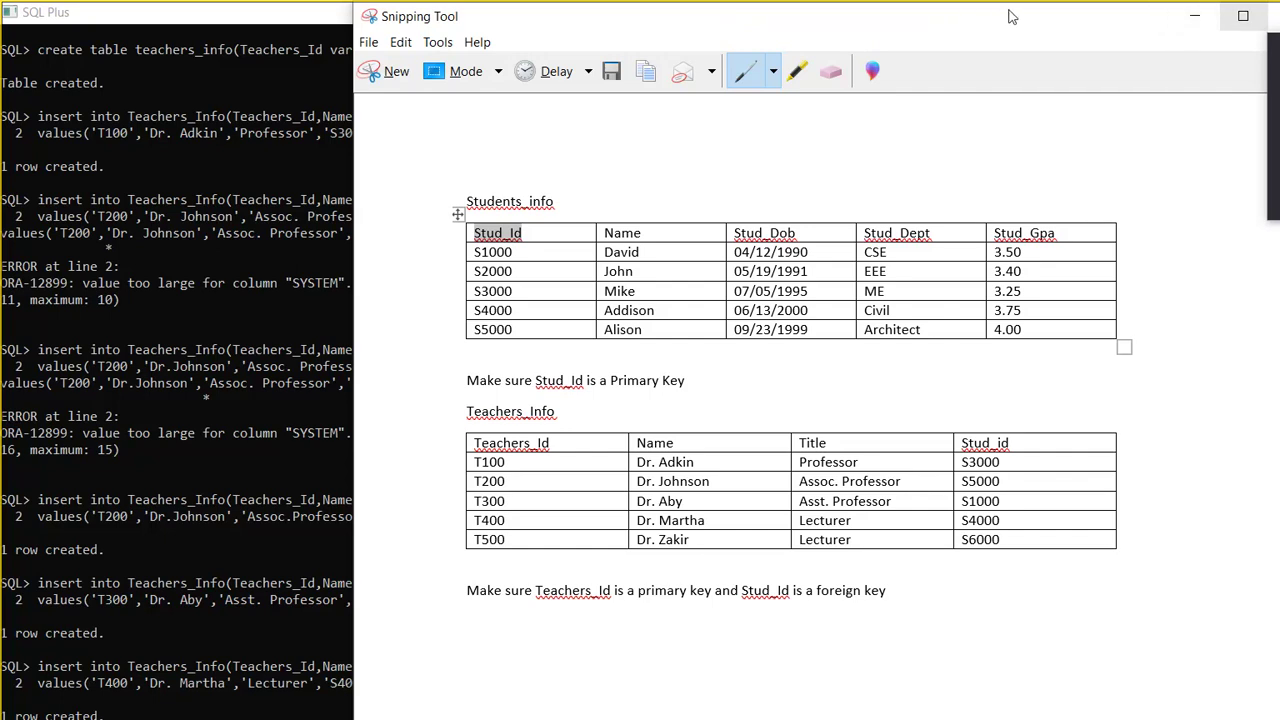
{"action": "left_click", "coordinate": [1272, 16]}
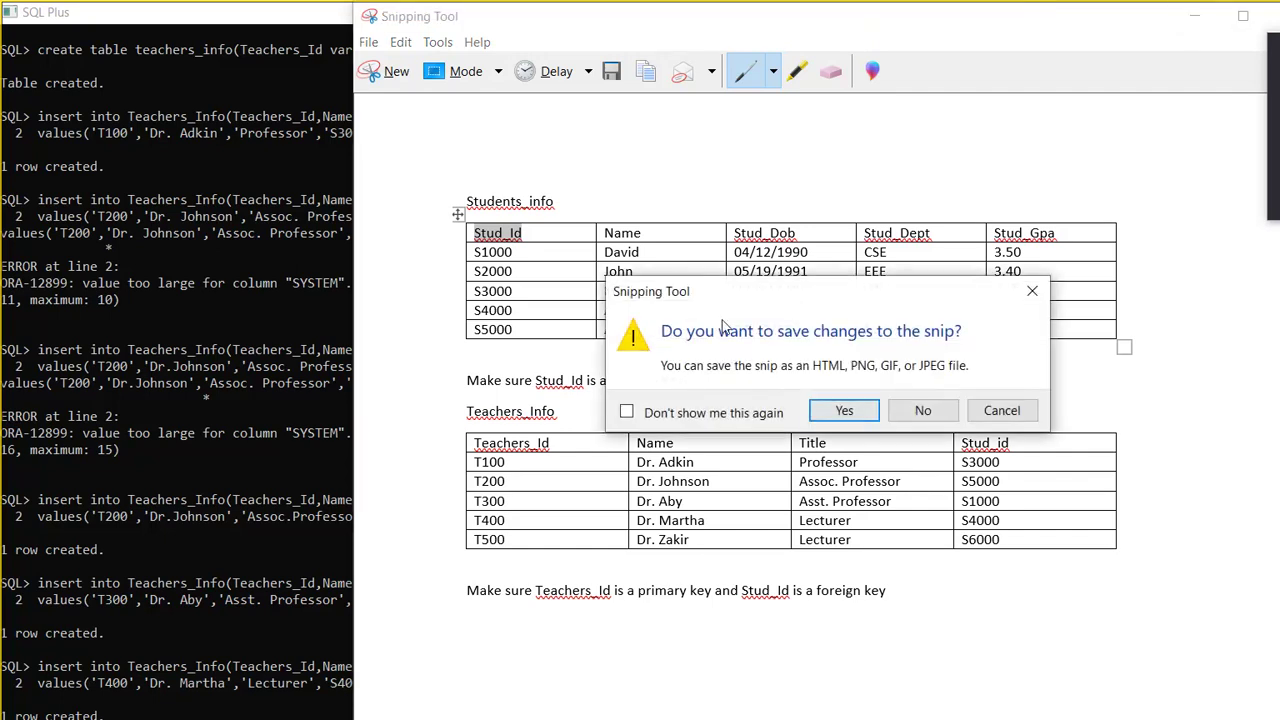
{"action": "key", "text": "n"}
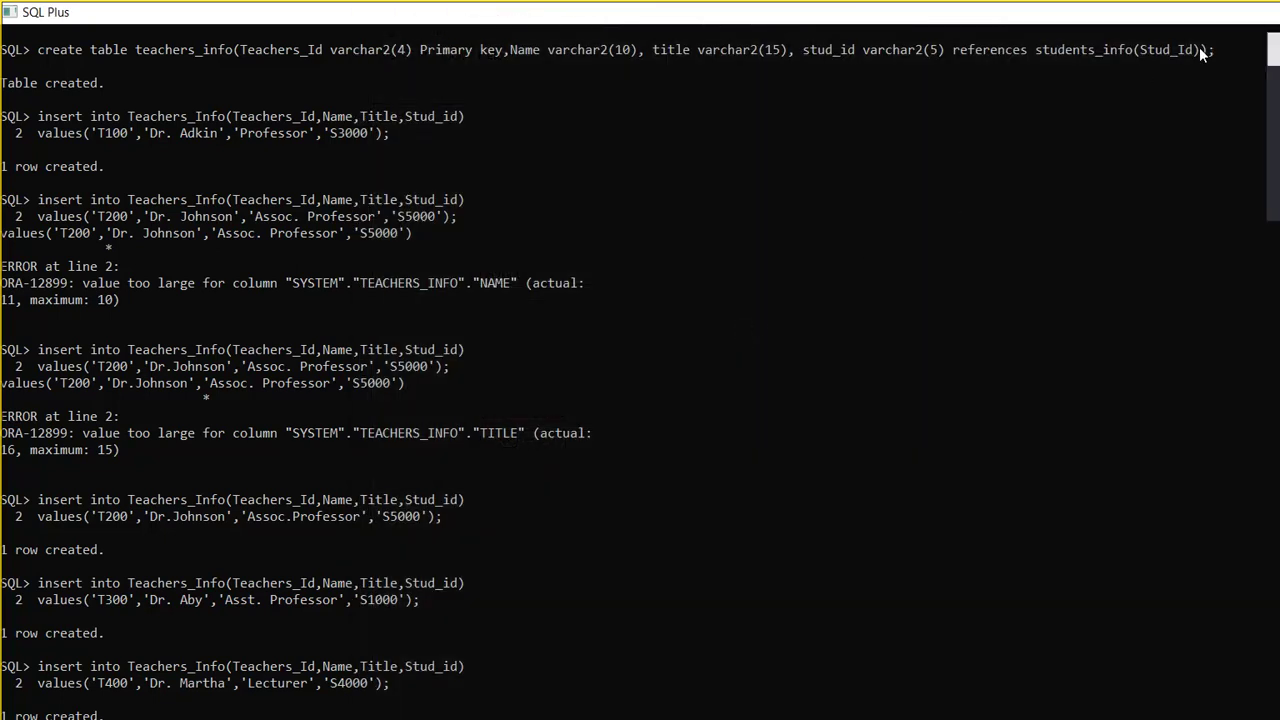
Step: Minimize SQL Plus to reveal the 2019-10 All Docs folder in File Explorer
{"action": "left_click", "coordinate": [1262, 16]}
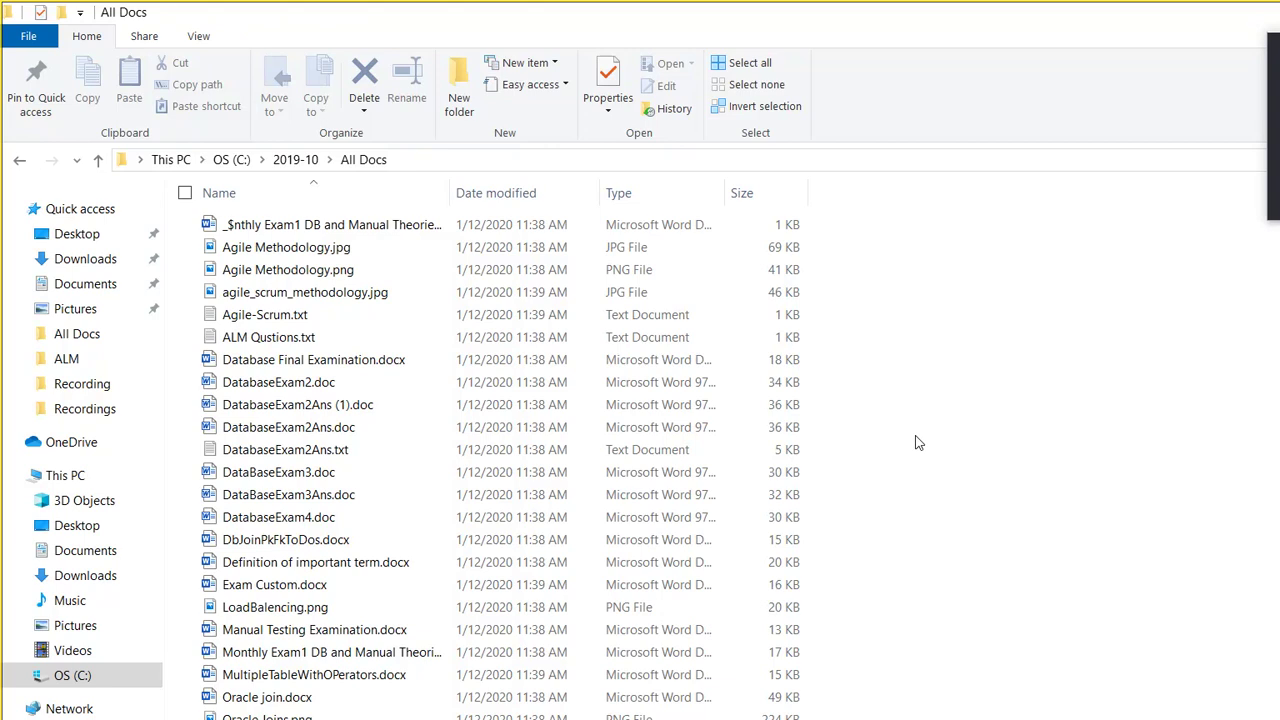
{"action": "key", "text": "alt+Tab"}
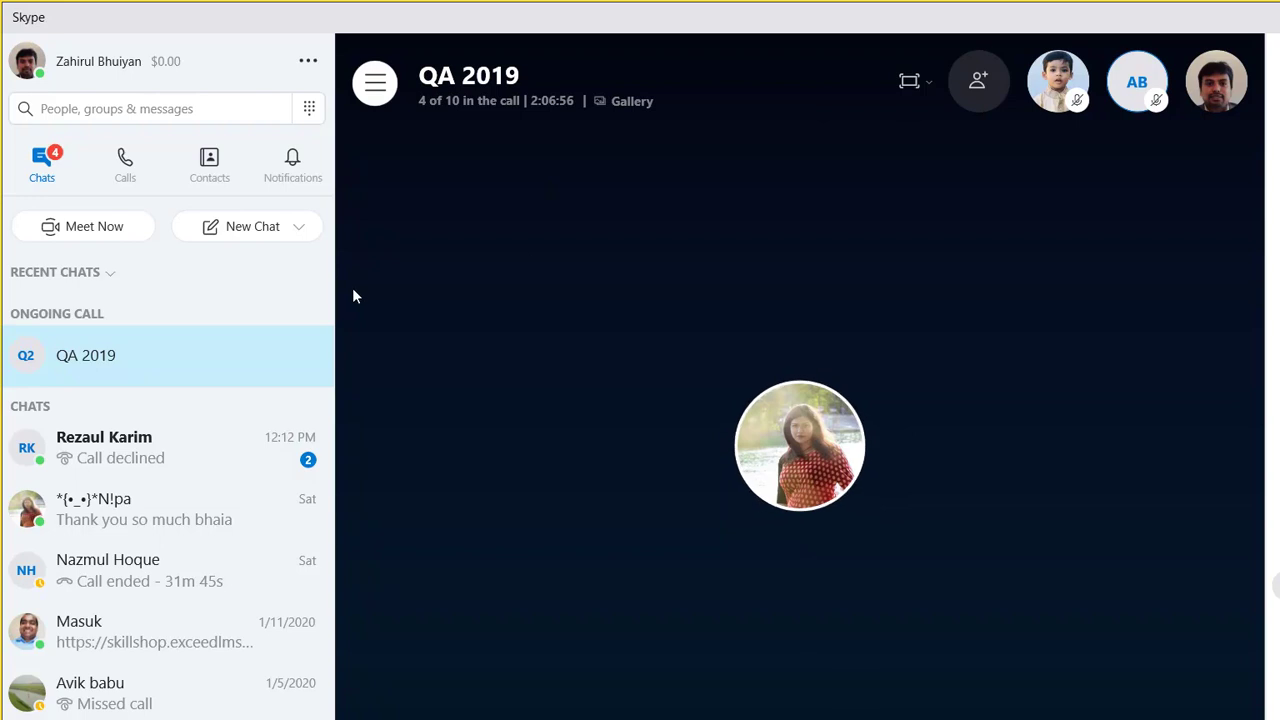
{"action": "key", "text": "ctrl+Tab"}
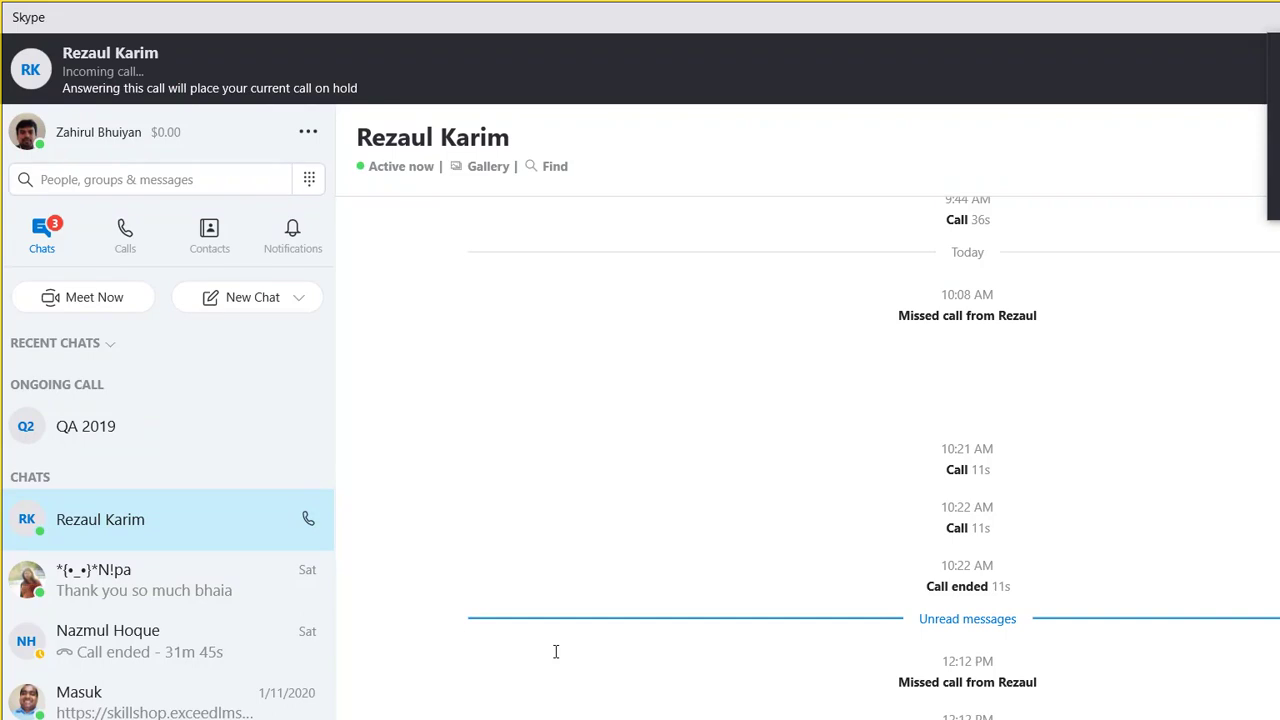
{"action": "left_click", "coordinate": [1191, 17]}
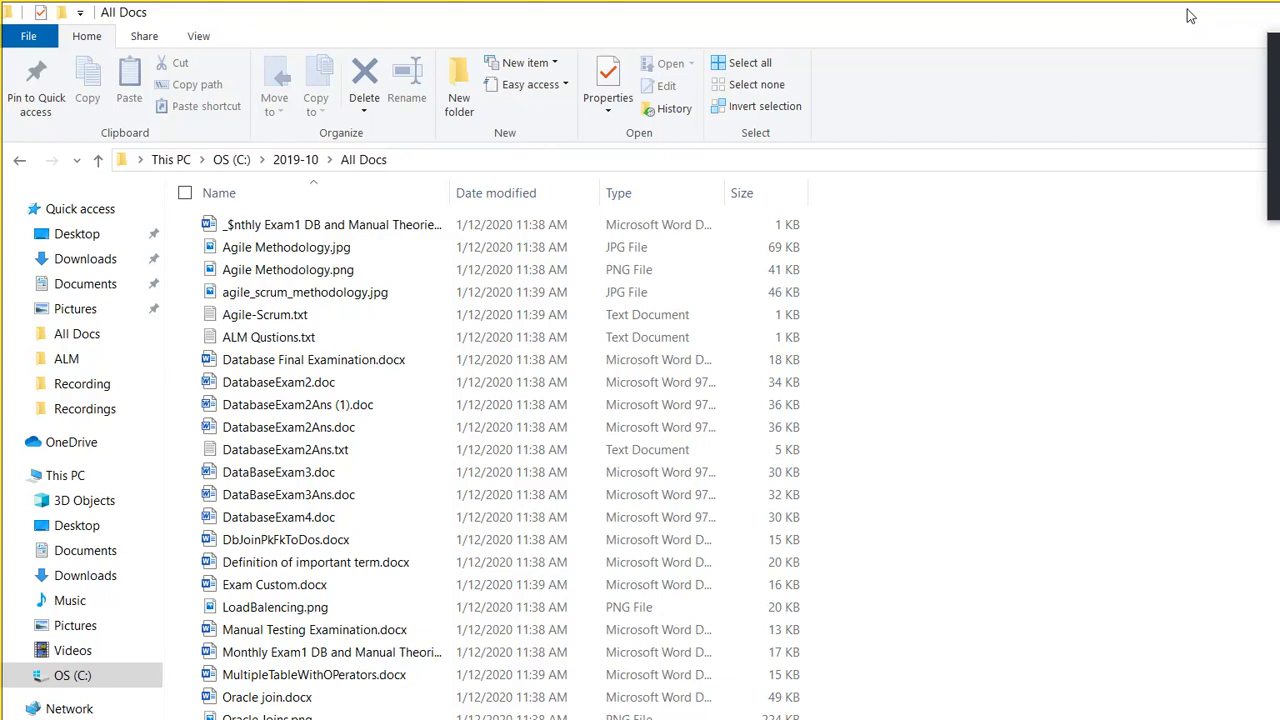
Step: Add the earlier caller to the QA 2019 group call in Skype, then minimize Skype
{"action": "left_click", "coordinate": [1190, 15]}
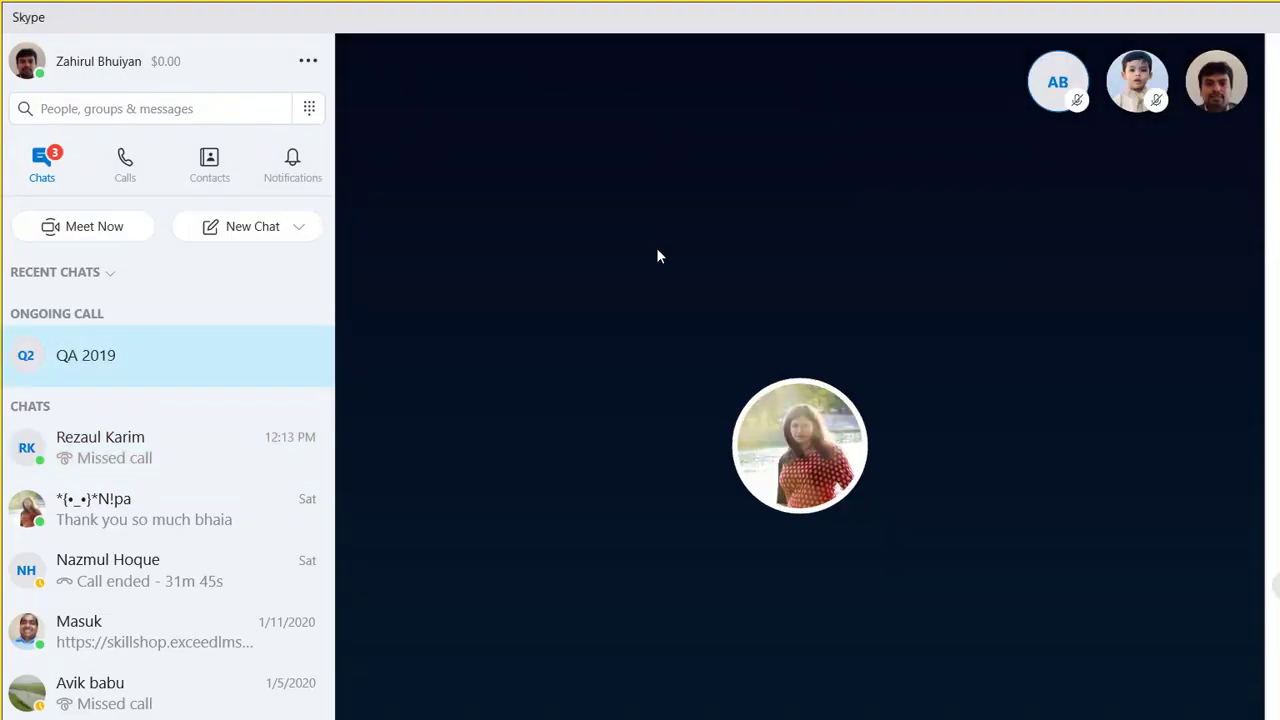
{"action": "key", "text": "ctrl+shift+a"}
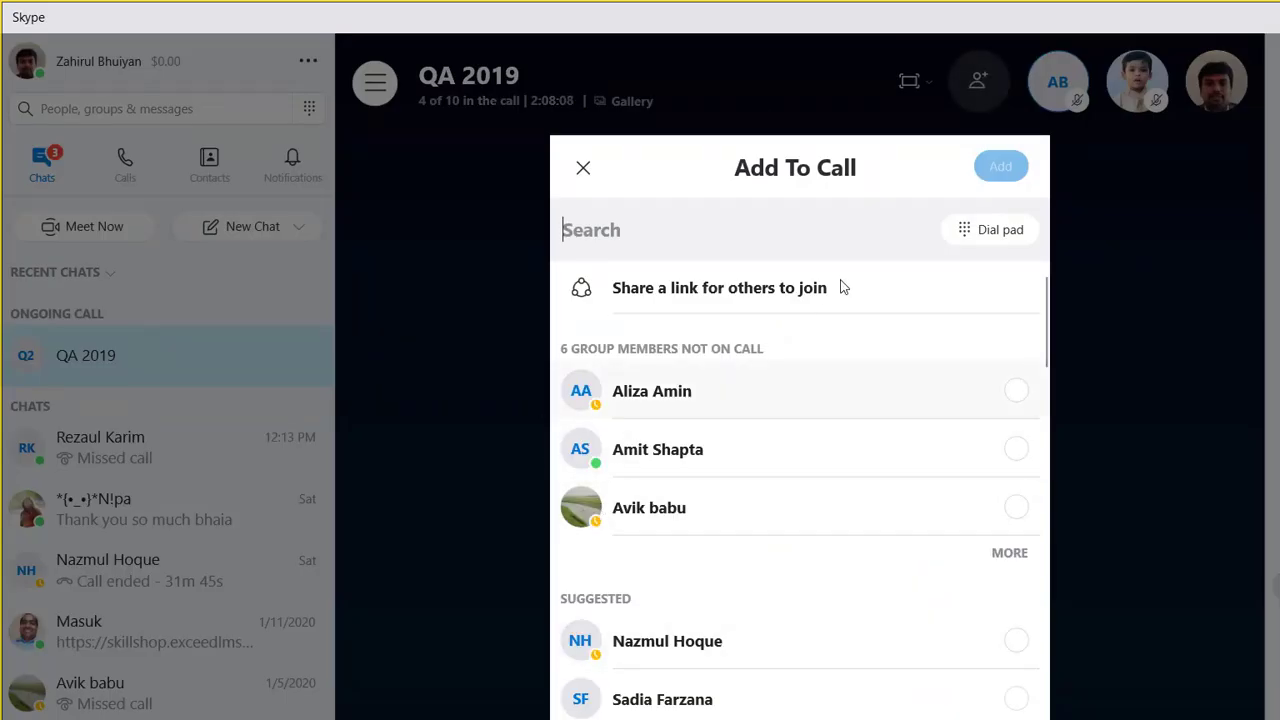
{"action": "scroll", "coordinate": [838, 306], "scroll_direction": "down", "scroll_amount": 5}
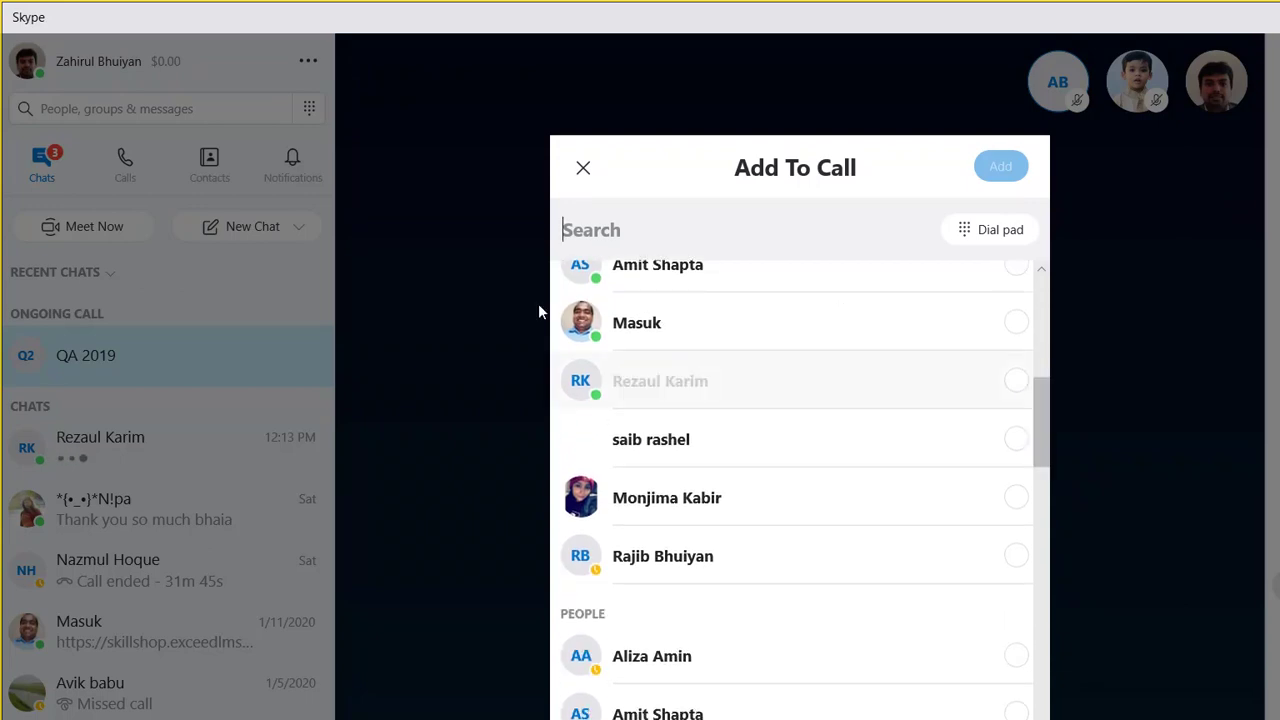
{"action": "key", "text": "space"}
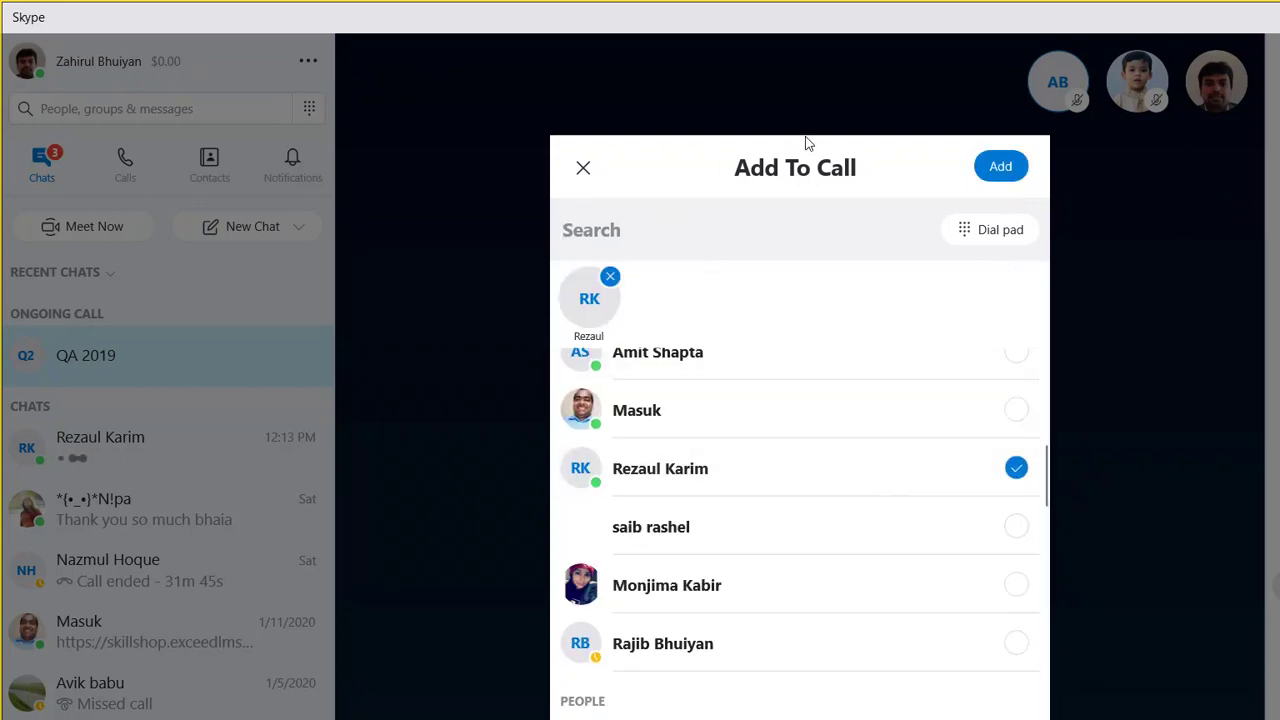
{"action": "key", "text": "Return"}
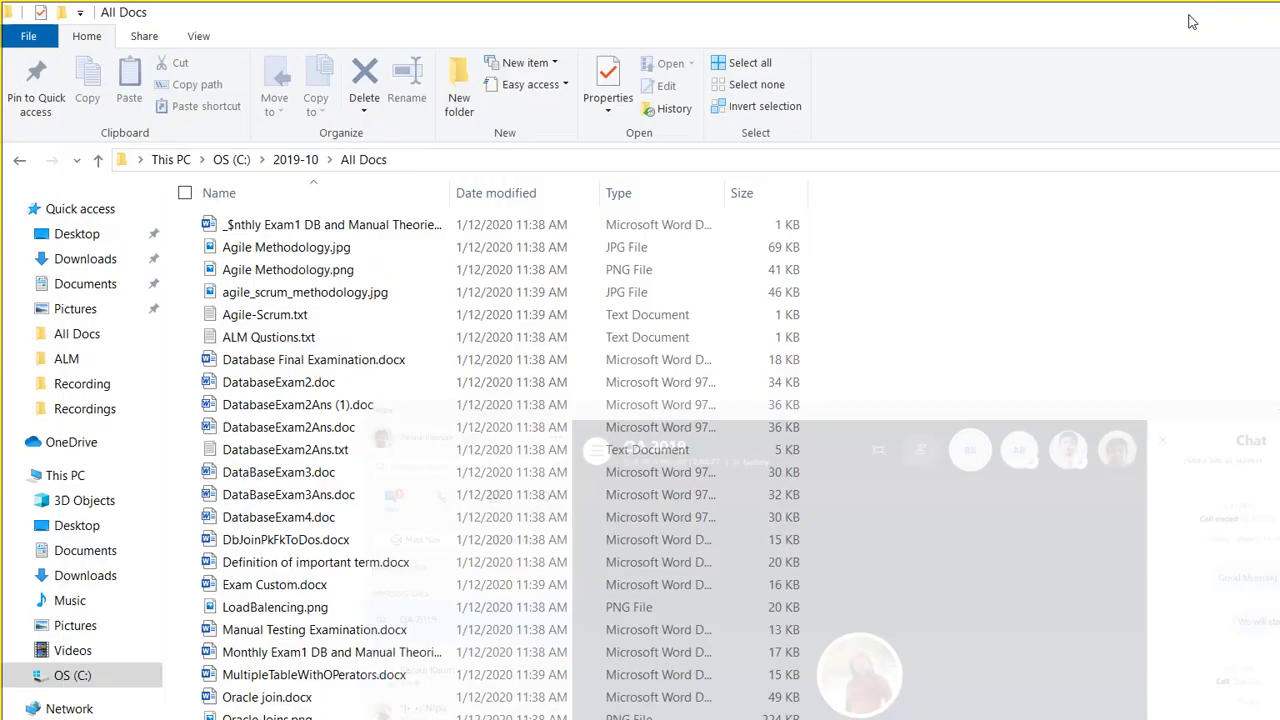
{"action": "left_click", "coordinate": [1196, 21]}
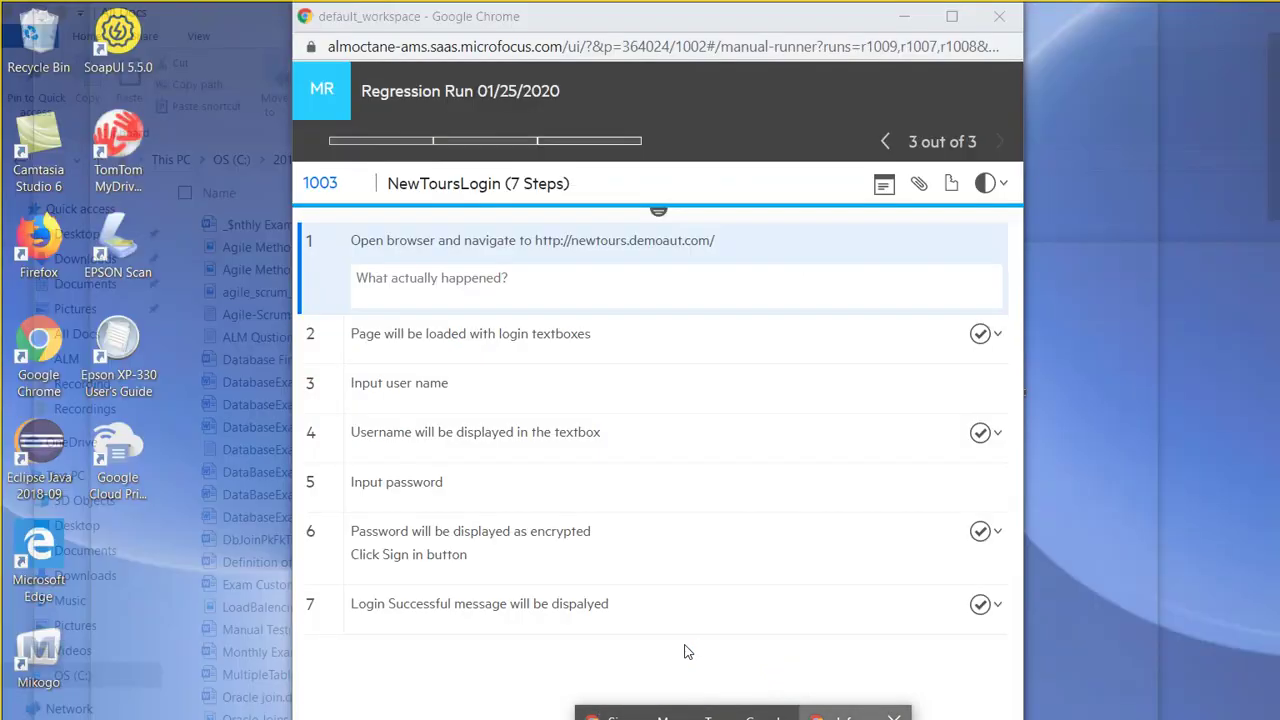
Step: Minimize the Regression Run browser window and bring up Chrome on the Mercury Tours sign-on page
{"action": "left_click", "coordinate": [688, 652]}
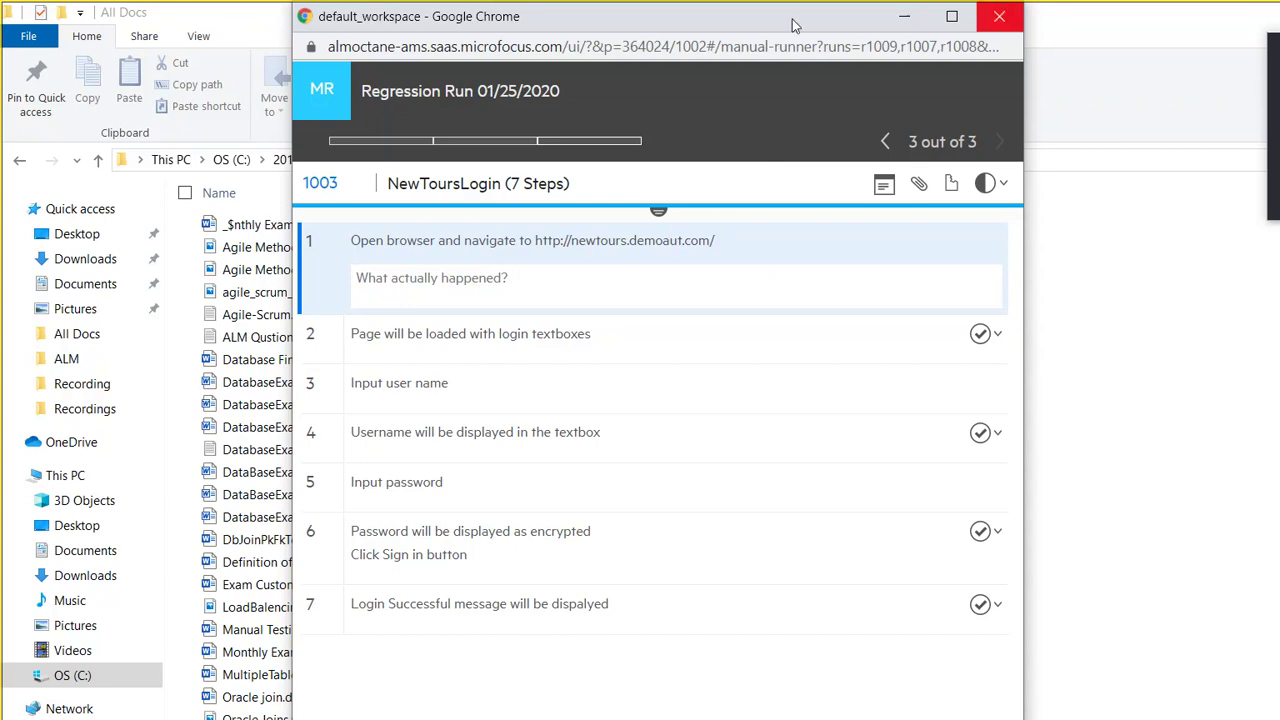
{"action": "key", "text": "super+Down"}
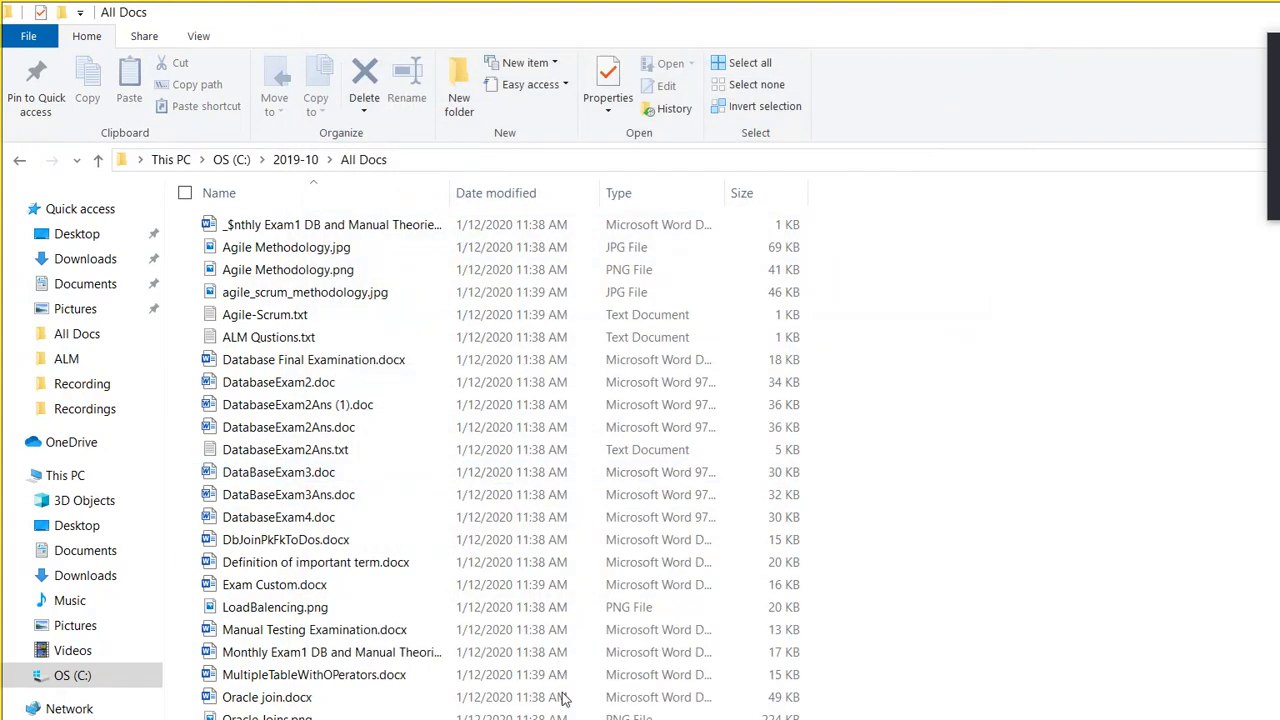
{"action": "left_click", "coordinate": [600, 712]}
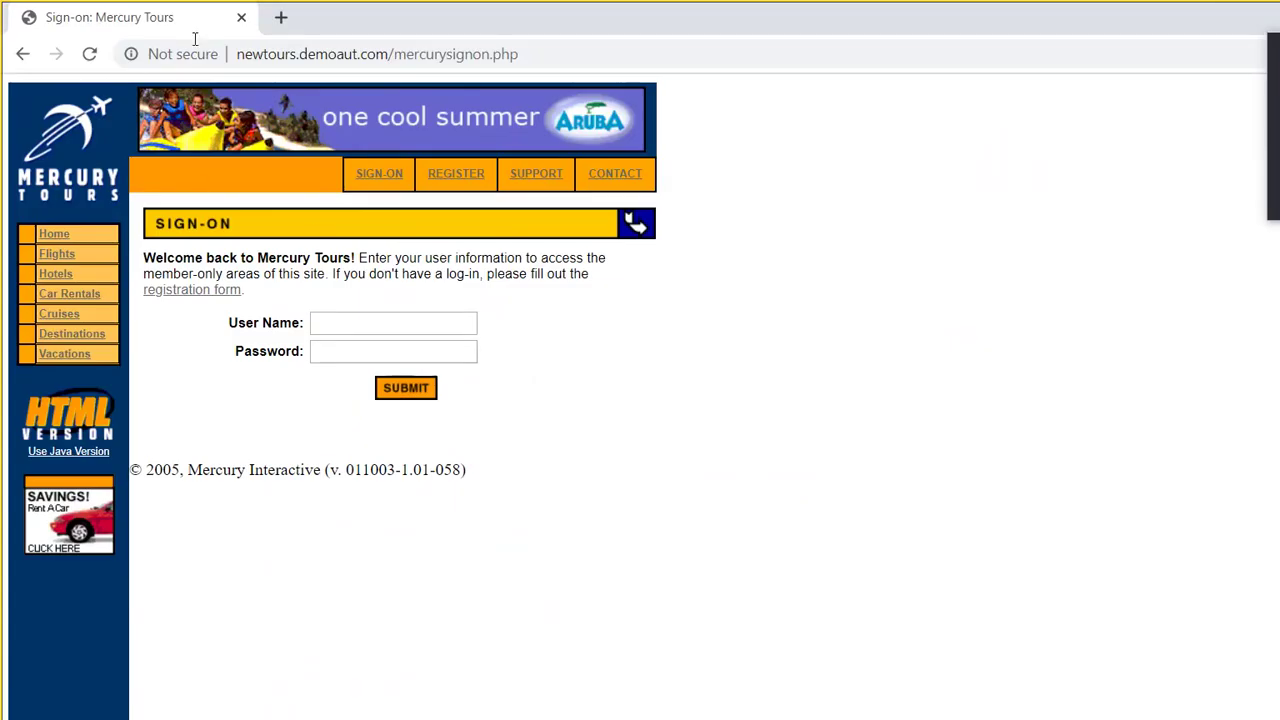
Step: Go to the Gmail inbox via the address bar ('gma'), briefly viewing the Academia email
{"action": "left_click", "coordinate": [313, 53]}
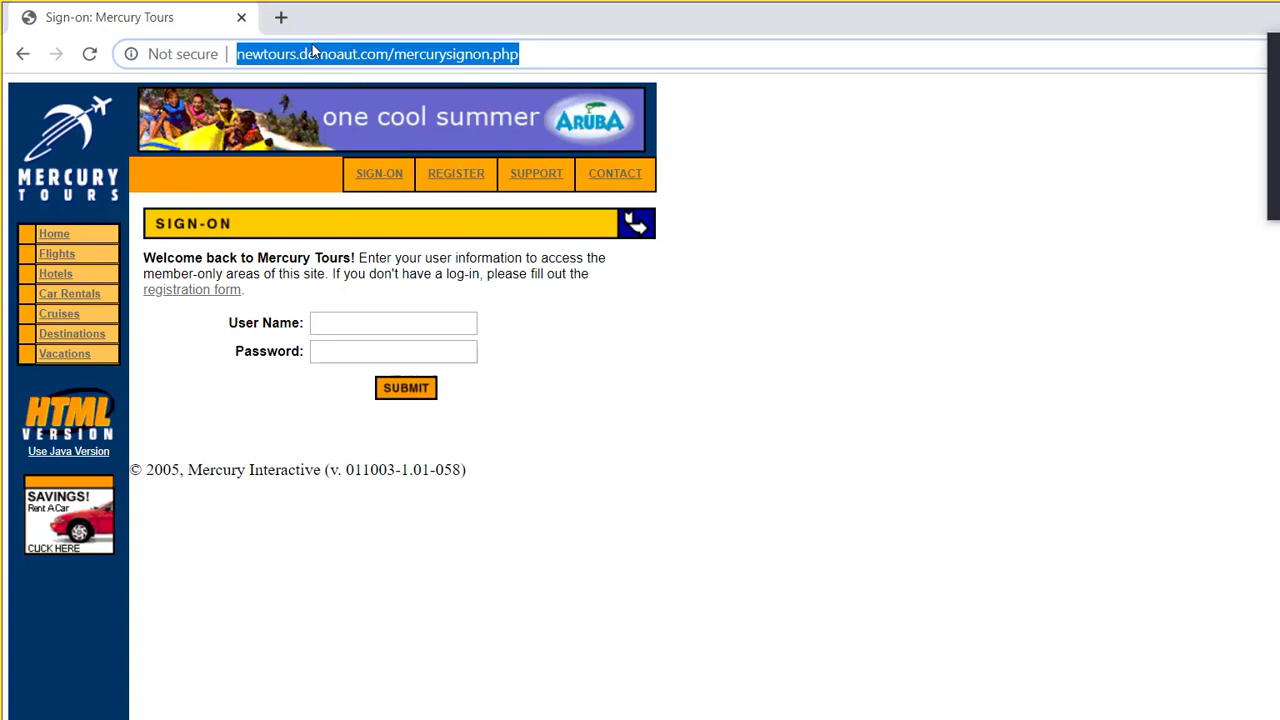
{"action": "type", "text": "gmail.com"}
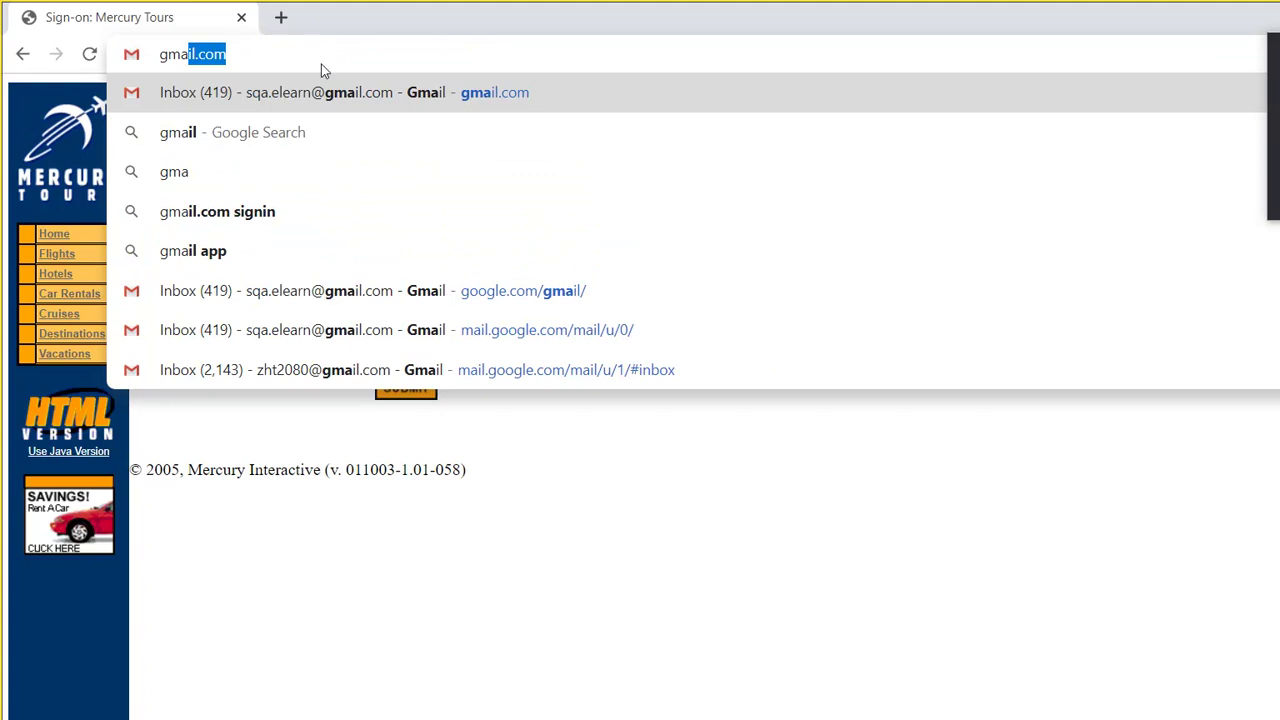
{"action": "left_click", "coordinate": [360, 369]}
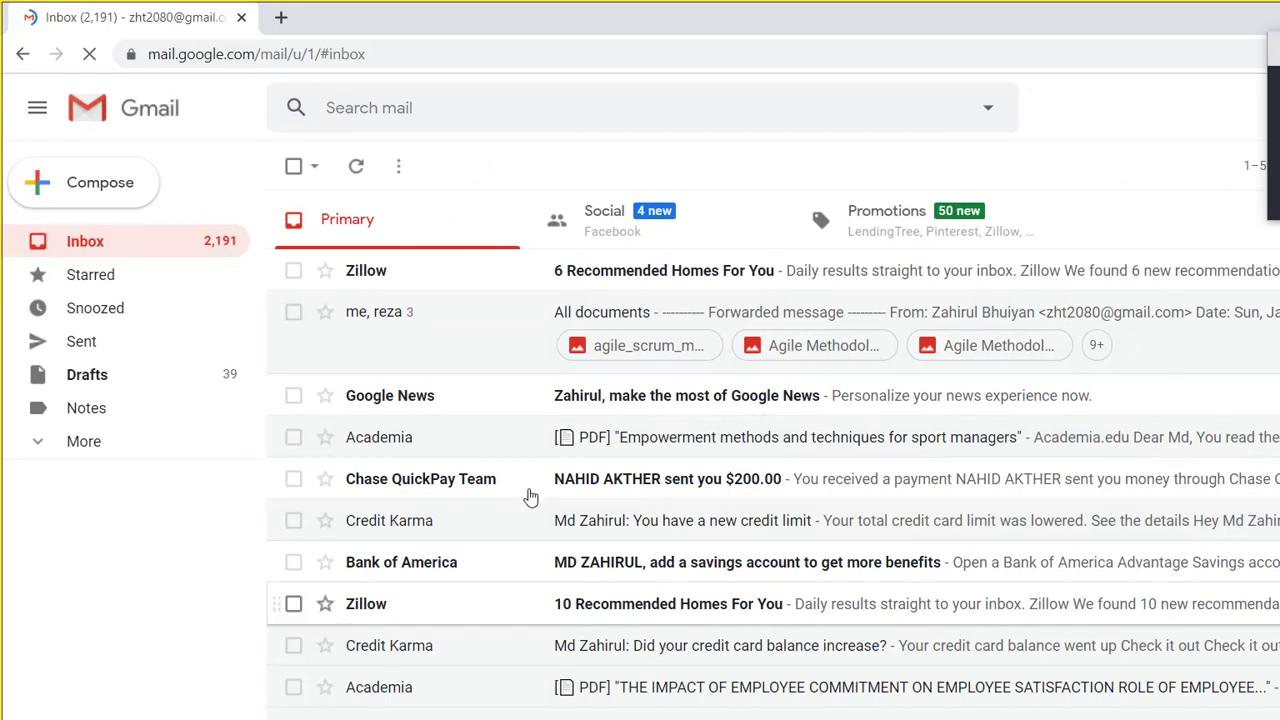
{"action": "left_click", "coordinate": [536, 437]}
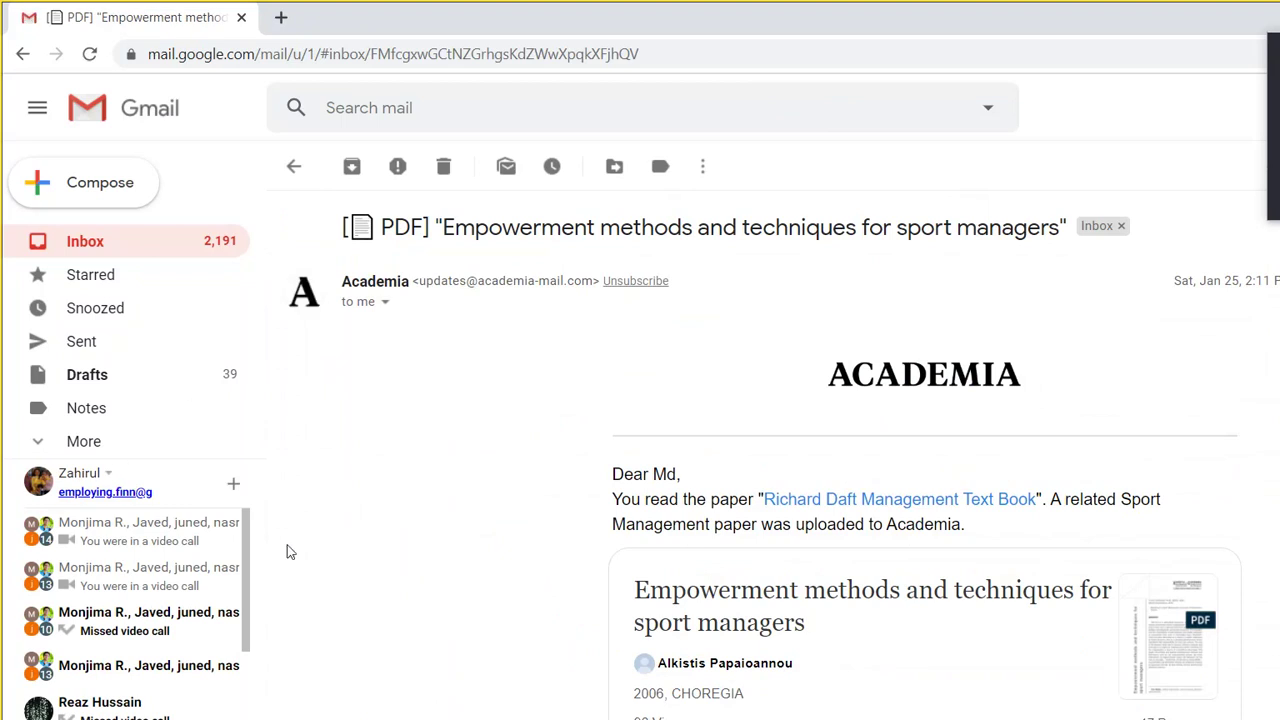
{"action": "left_click", "coordinate": [314, 89]}
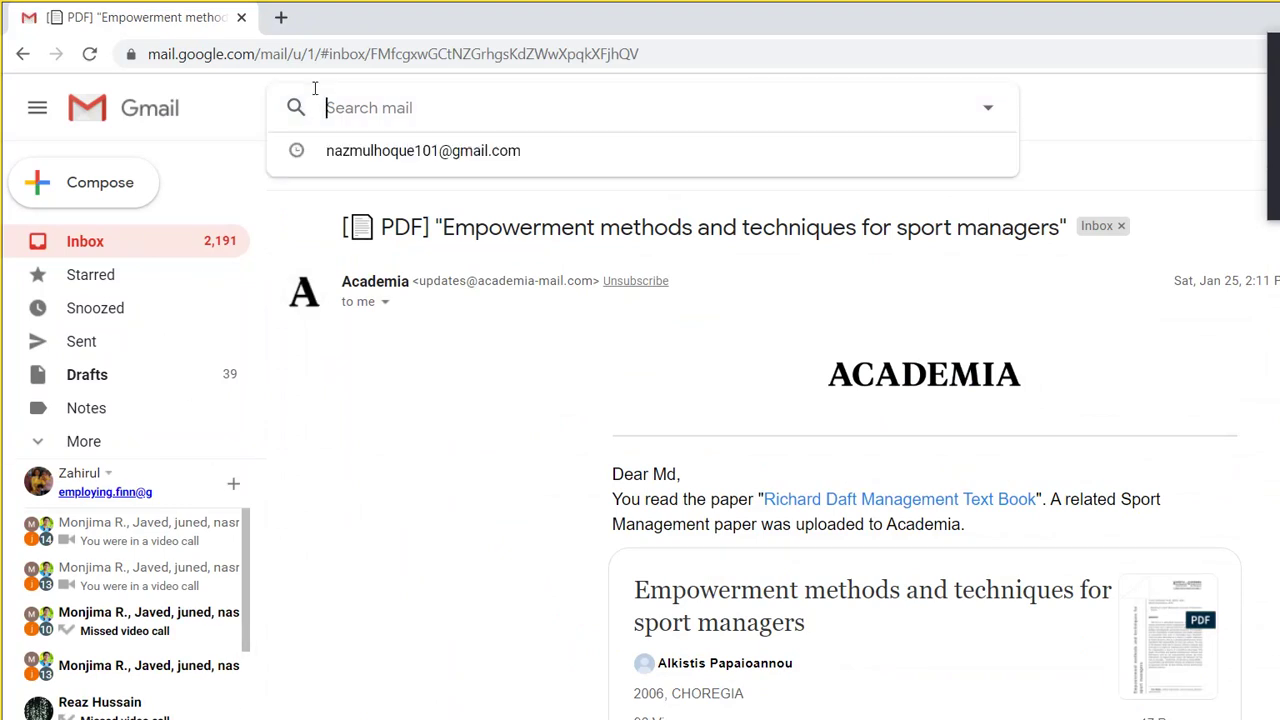
{"action": "left_click", "coordinate": [85, 232]}
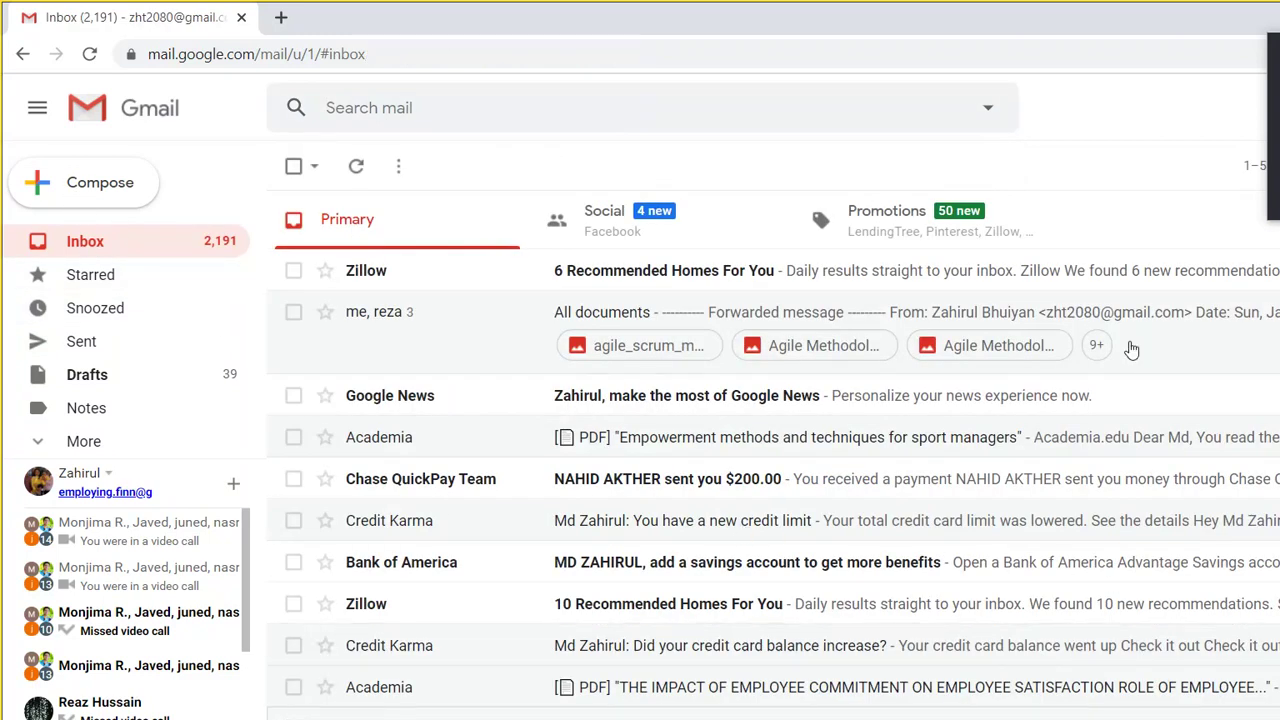
Step: Open the Micro Focus Software confirmation email and follow its link to the ALM Octane login
{"action": "scroll", "coordinate": [1232, 282], "scroll_direction": "down", "scroll_amount": 3}
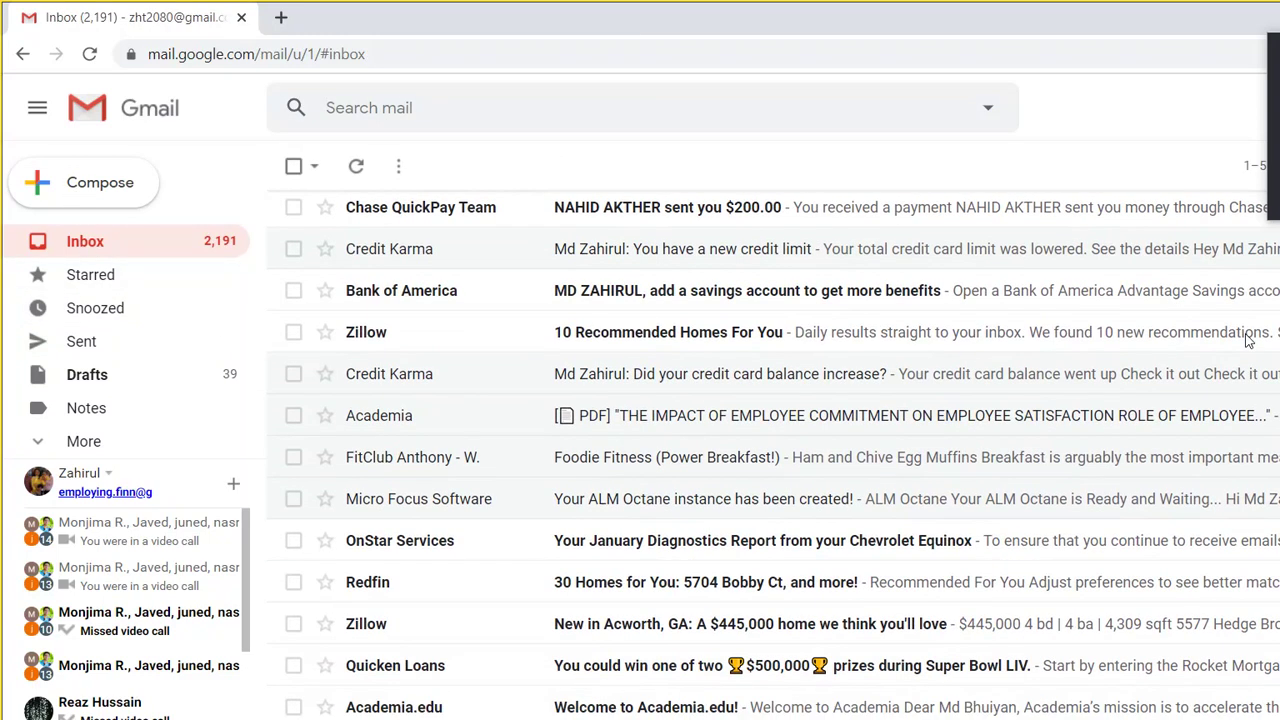
{"action": "scroll", "coordinate": [1248, 340], "scroll_direction": "down", "scroll_amount": 2}
{"action": "scroll", "coordinate": [1263, 388], "scroll_direction": "down", "scroll_amount": 1}
{"action": "scroll", "coordinate": [1265, 390], "scroll_direction": "down", "scroll_amount": 1}
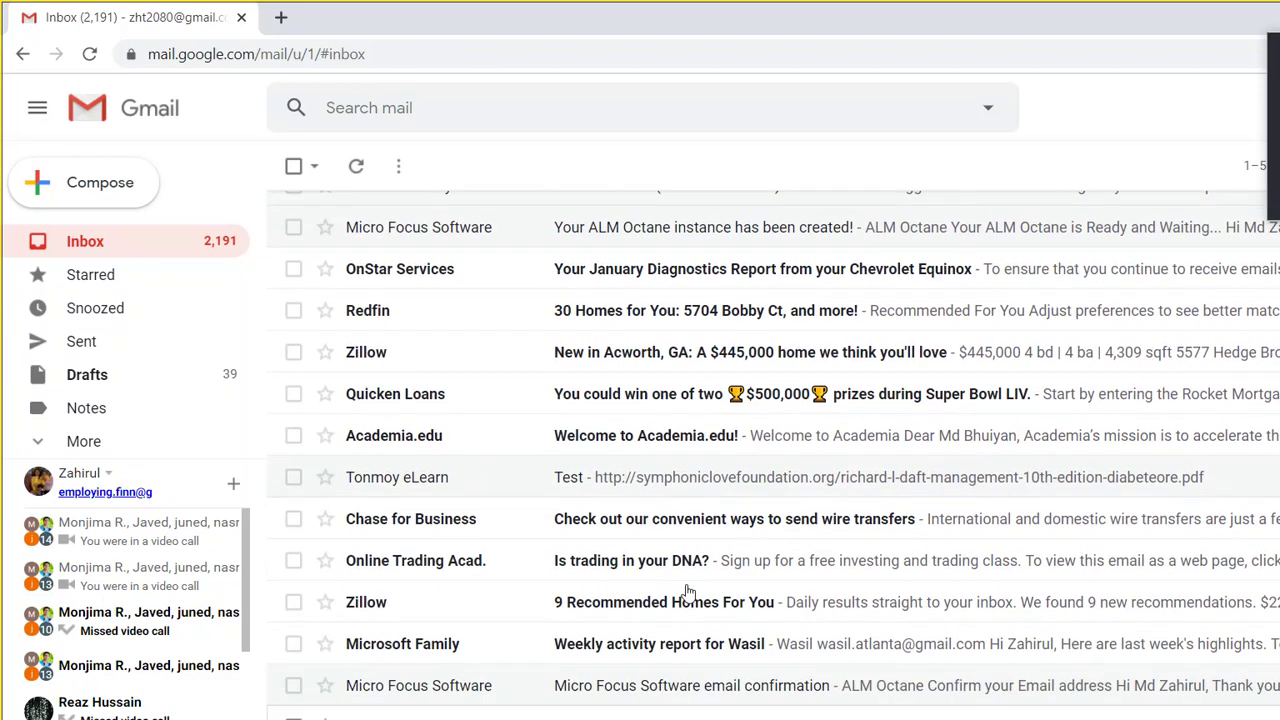
{"action": "left_click", "coordinate": [690, 685]}
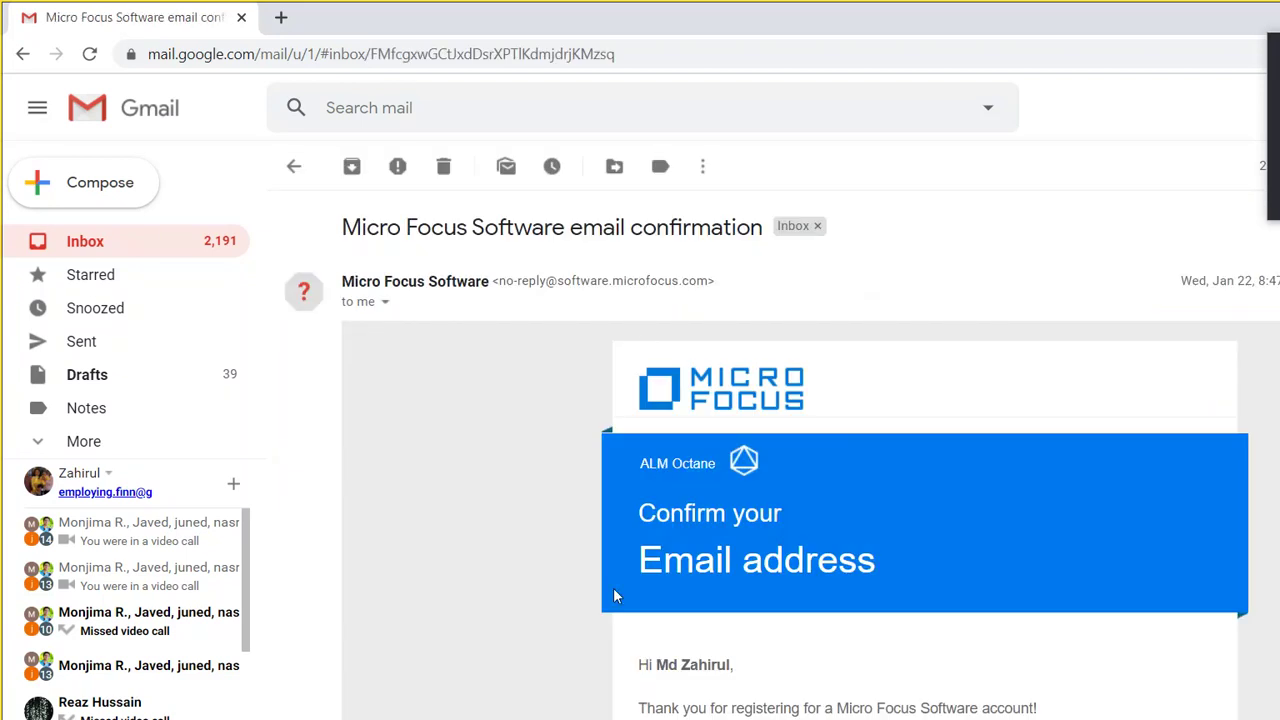
{"action": "left_click", "coordinate": [597, 677]}
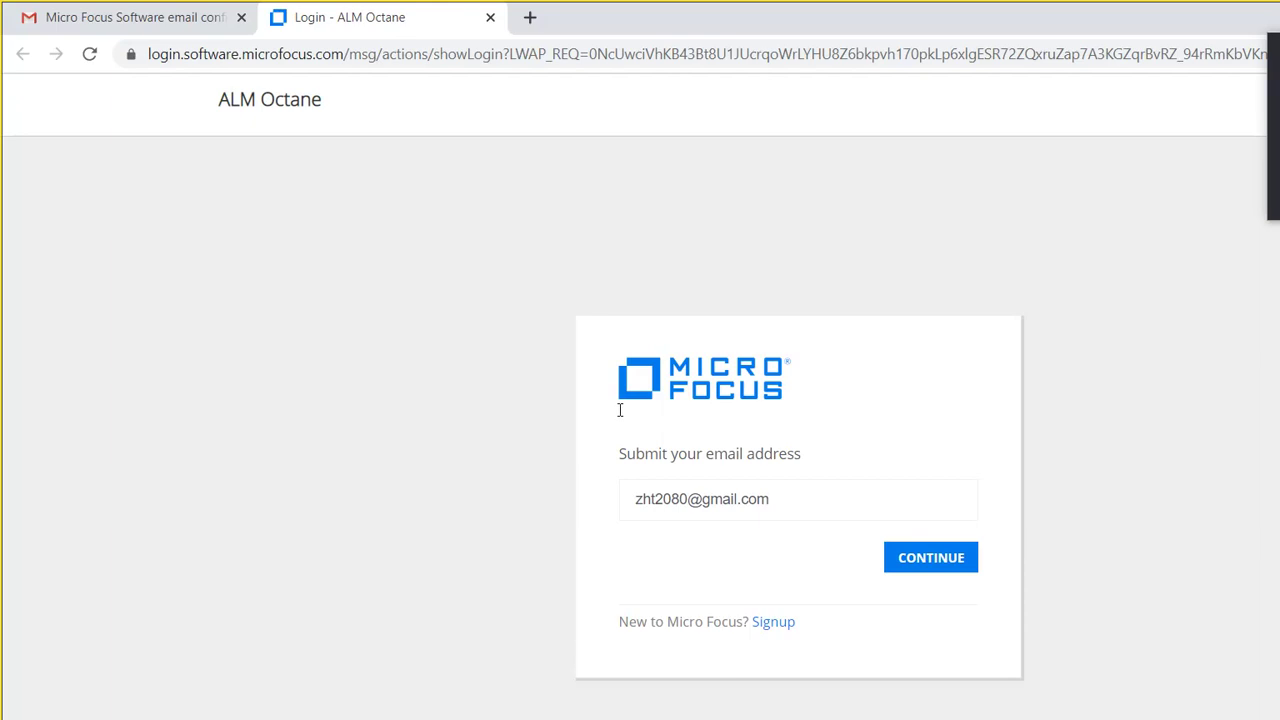
Step: Submit the prefilled e-mail and password to sign in to ALM Octane's default_workspace
{"action": "key", "text": "Return"}
{"action": "key", "text": "Return"}
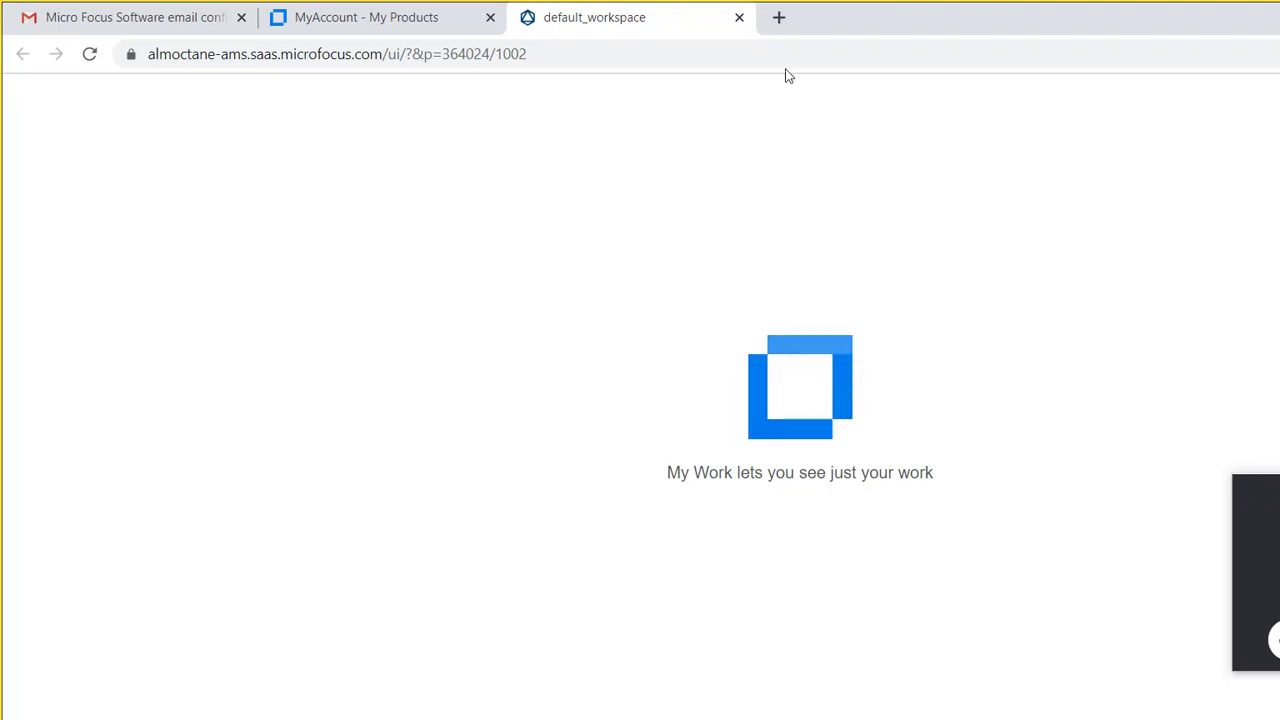
Step: On the MyAccount products page, invite a colleague by entering their e-mail address in Invite User
{"action": "left_click", "coordinate": [315, 22]}
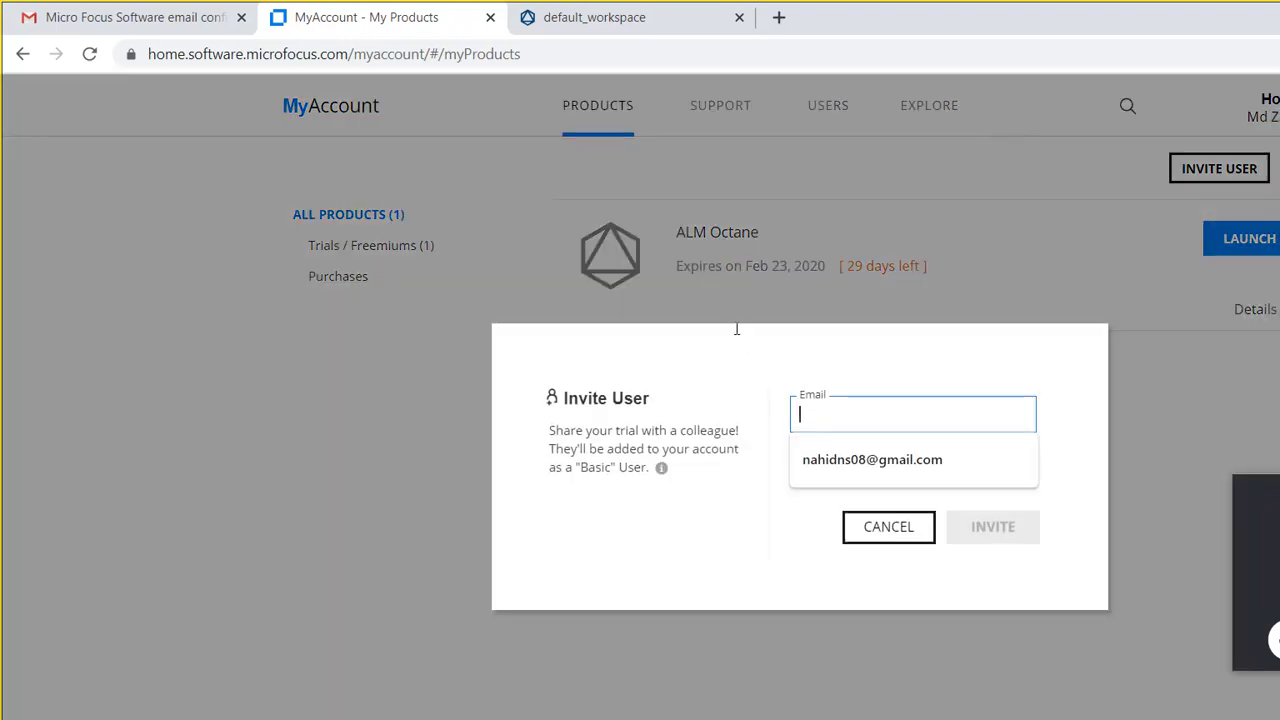
{"action": "type", "text": "ip"}
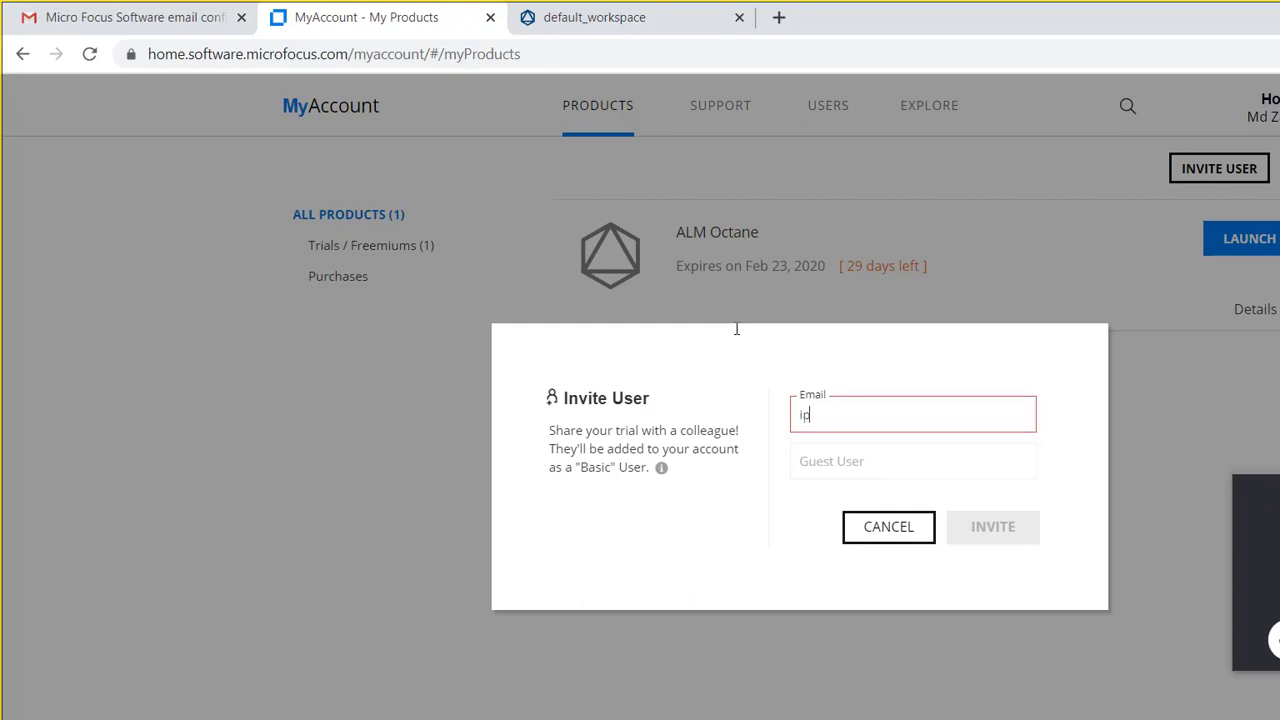
{"action": "key", "text": "BackSpace"}
{"action": "key", "text": "BackSpace"}
{"action": "type", "text": "n"}
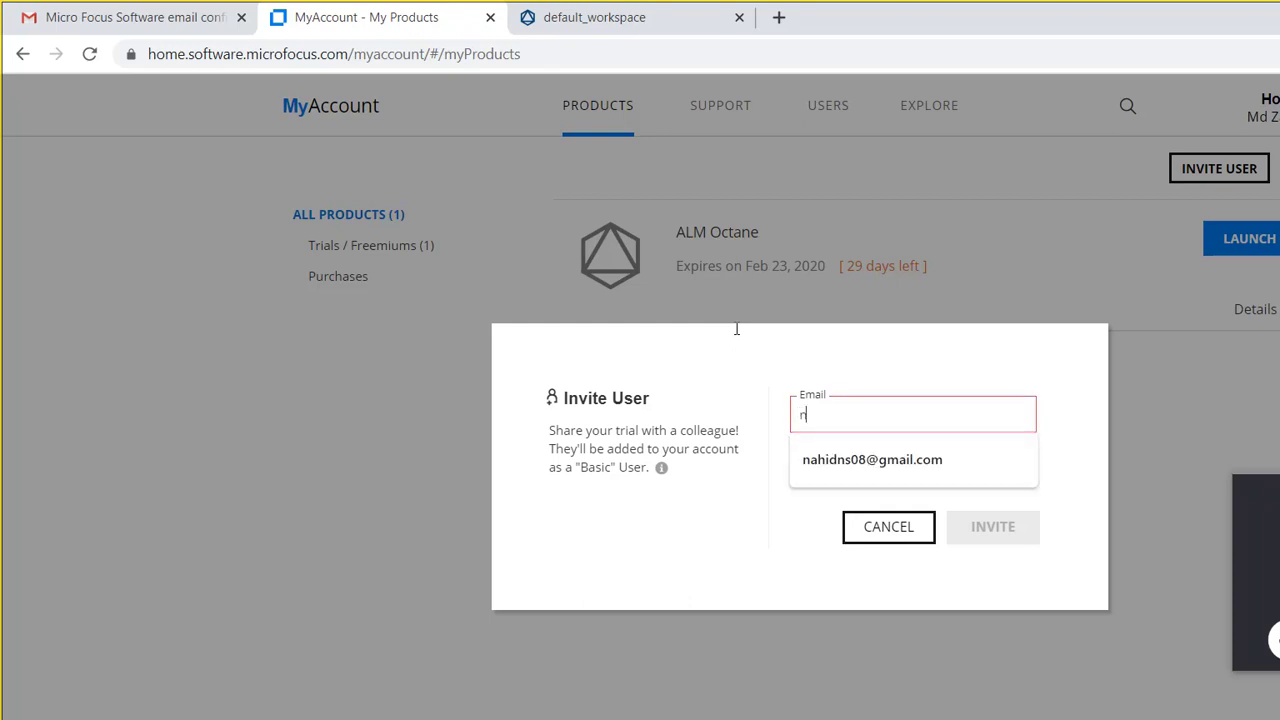
{"action": "key", "text": "BackSpace"}
{"action": "type", "text": "nab"}
{"action": "key", "text": "BackSpace"}
{"action": "key", "text": "BackSpace"}
{"action": "key", "text": "BackSpace"}
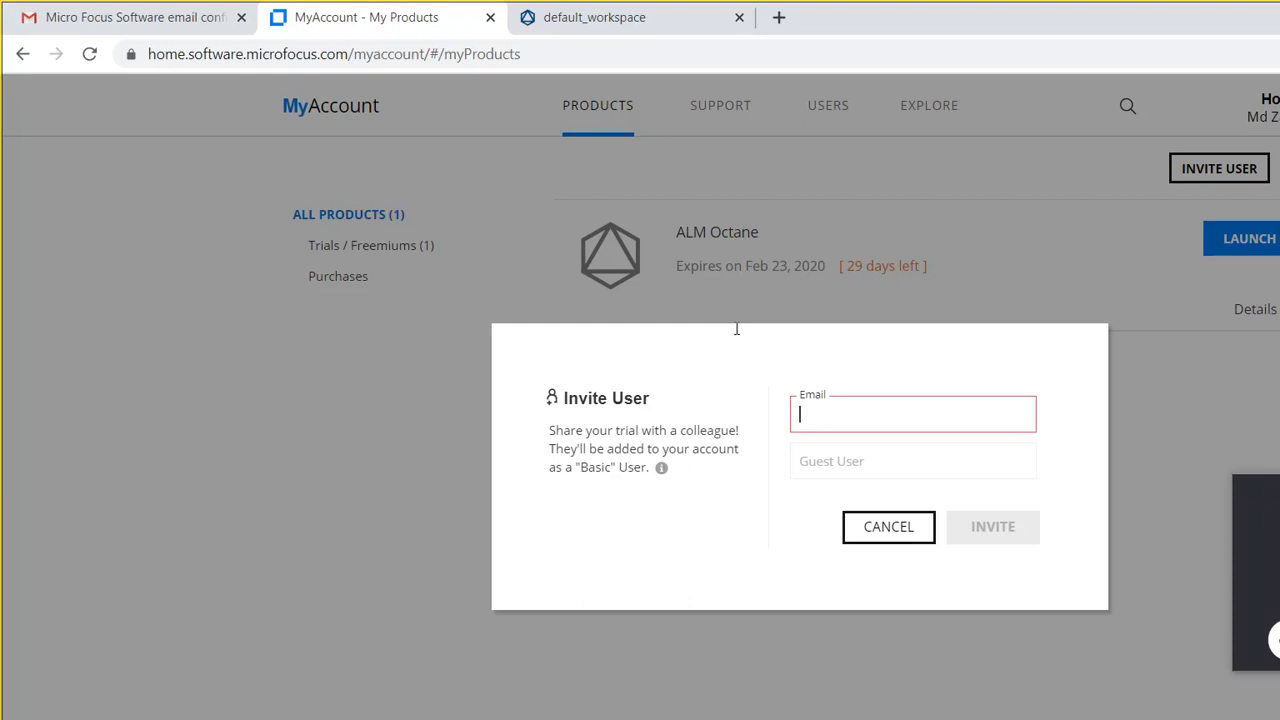
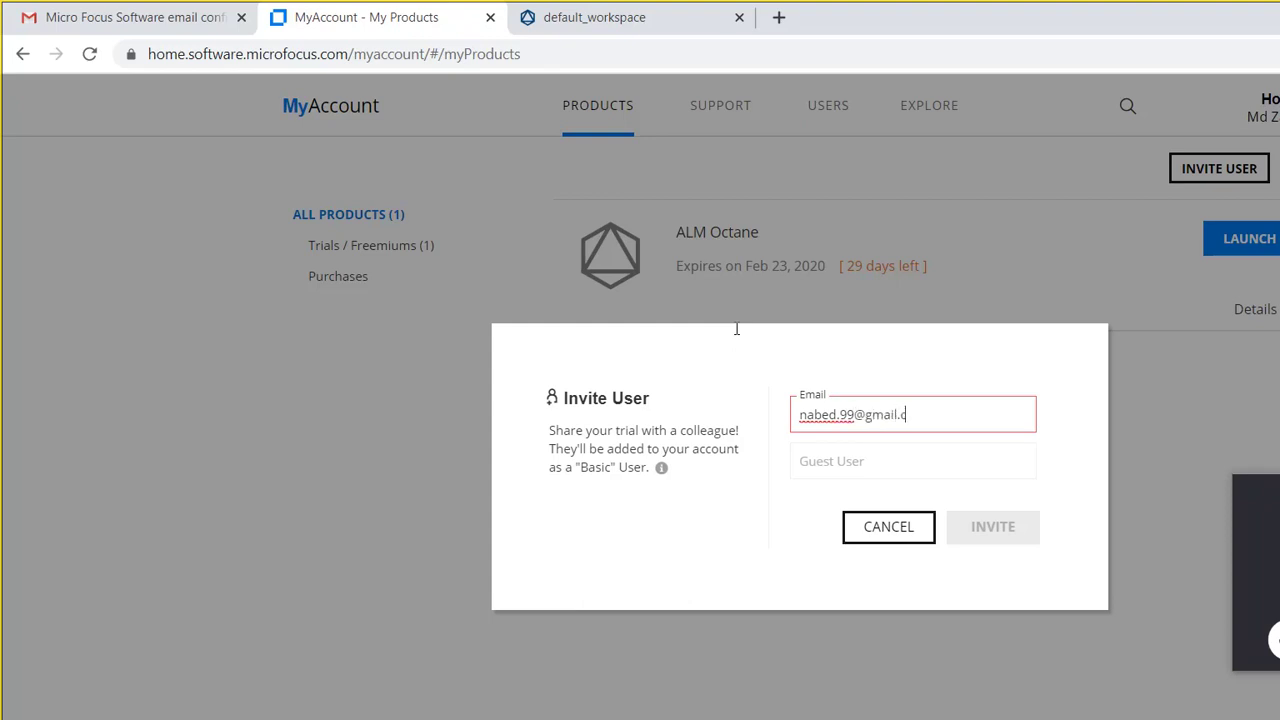
{"action": "key", "text": "Return"}
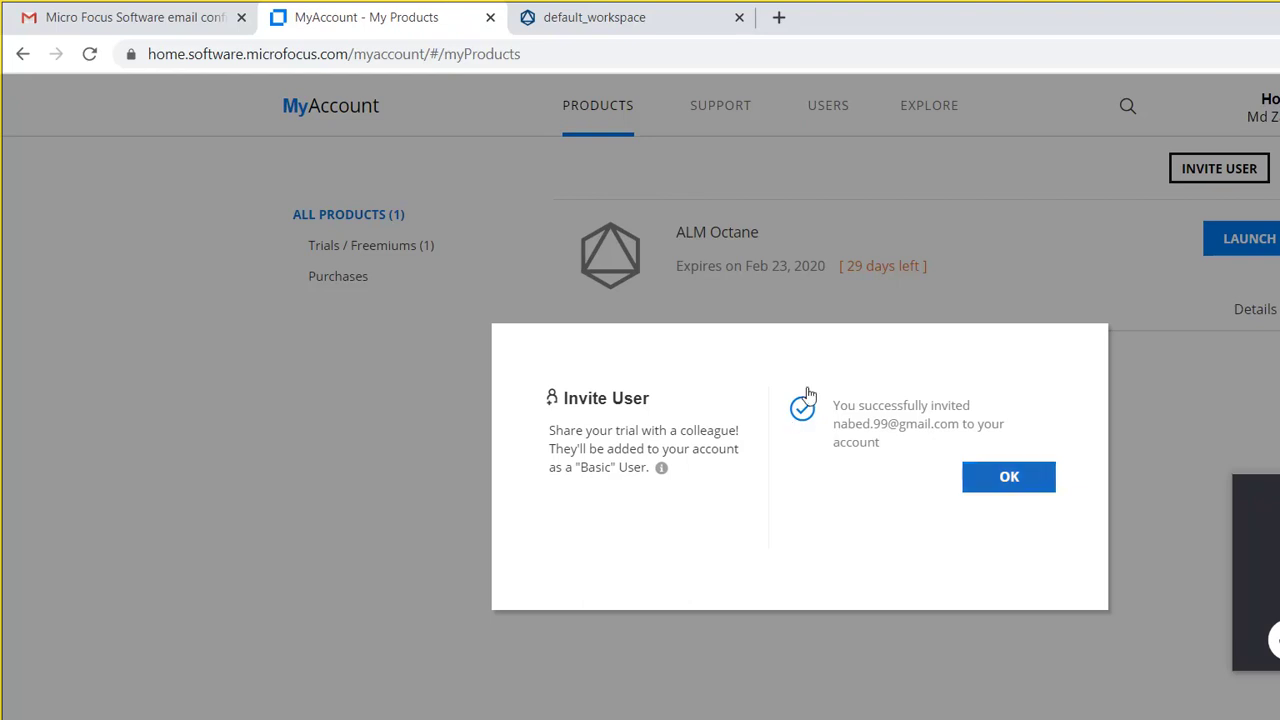
Step: Dismiss the success message and submit an invitation for a second colleague's e-mail address
{"action": "left_click", "coordinate": [1009, 476]}
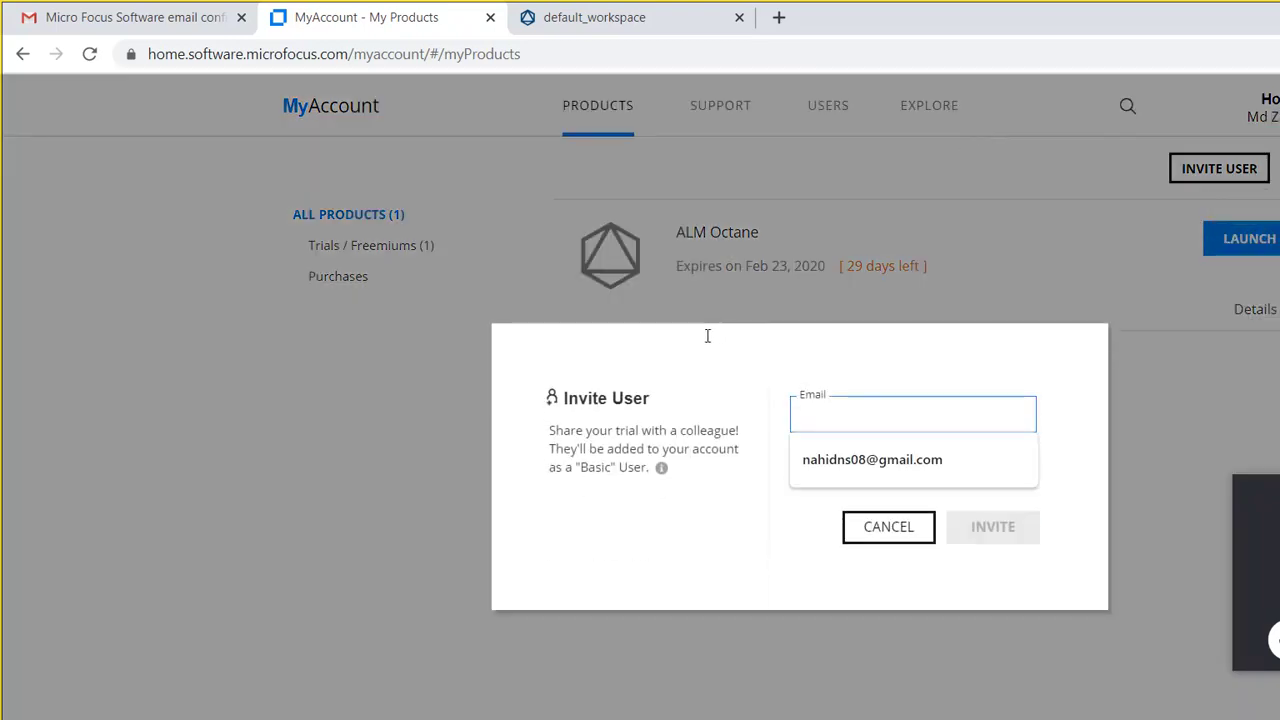
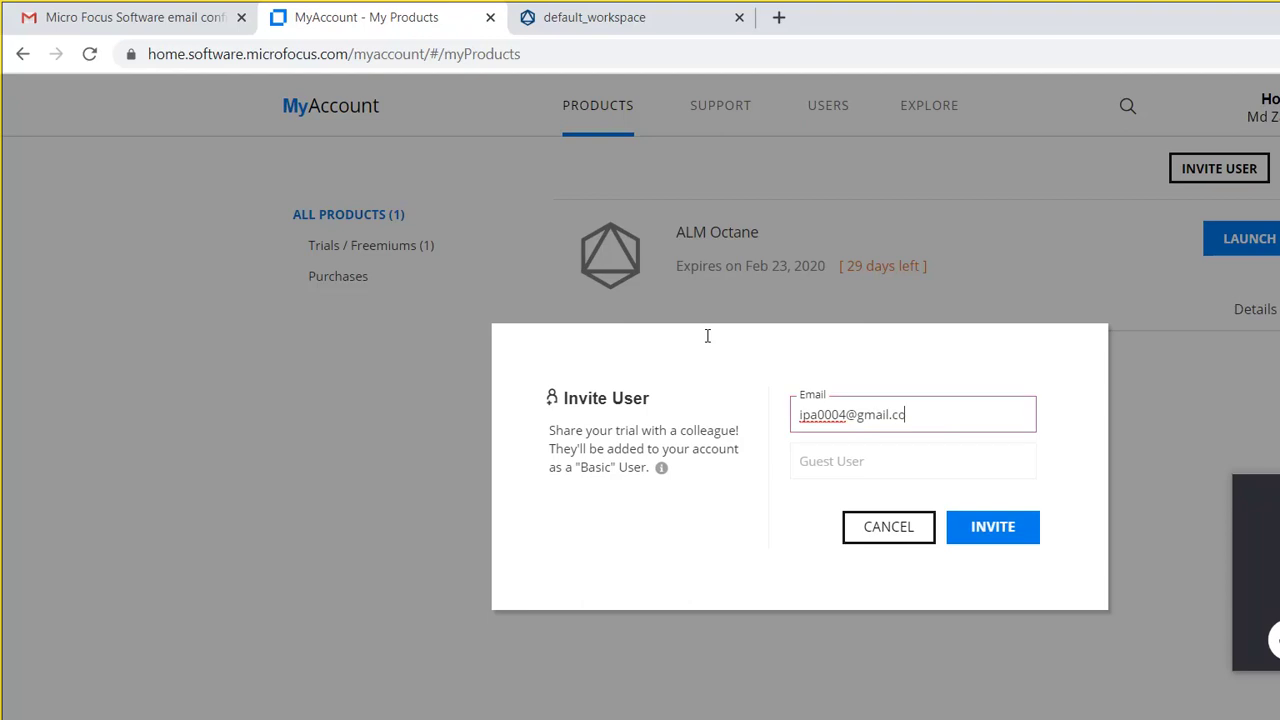
{"action": "left_click", "coordinate": [797, 430]}
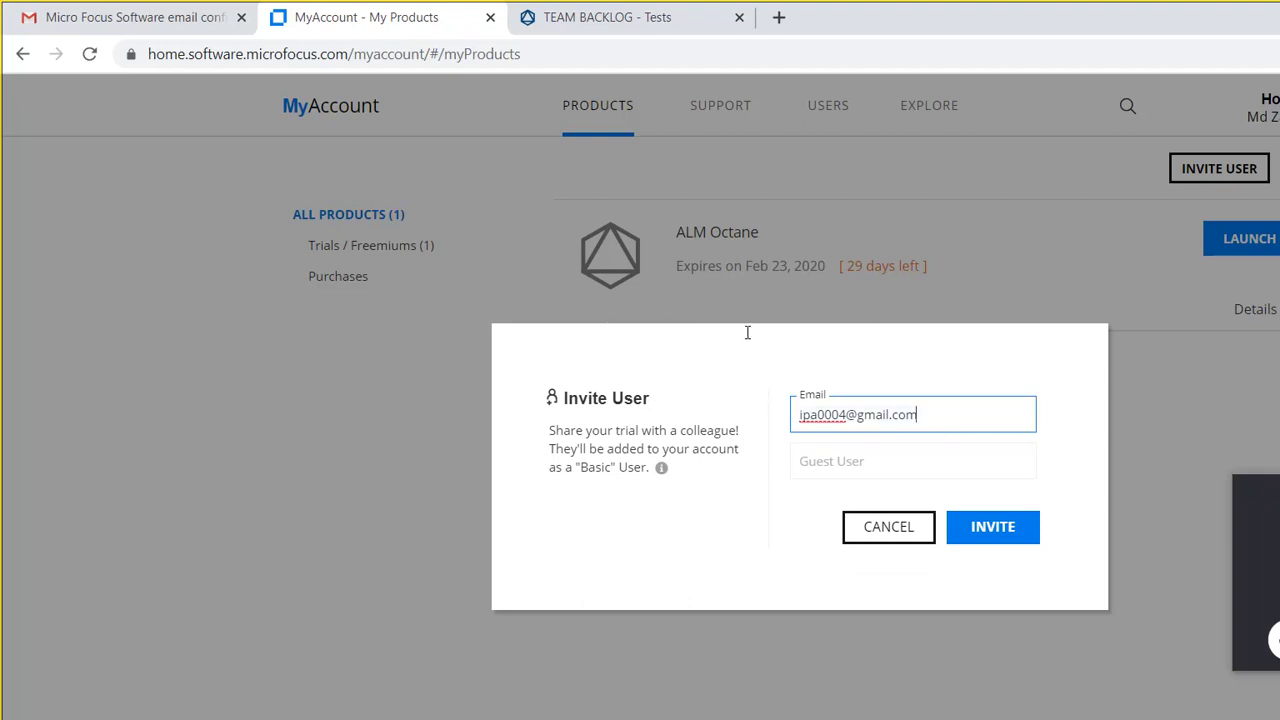
Step: Replace the Email field with another colleague's address, send the invitation, and close the confirmation
{"action": "key", "text": "ctrl+a"}
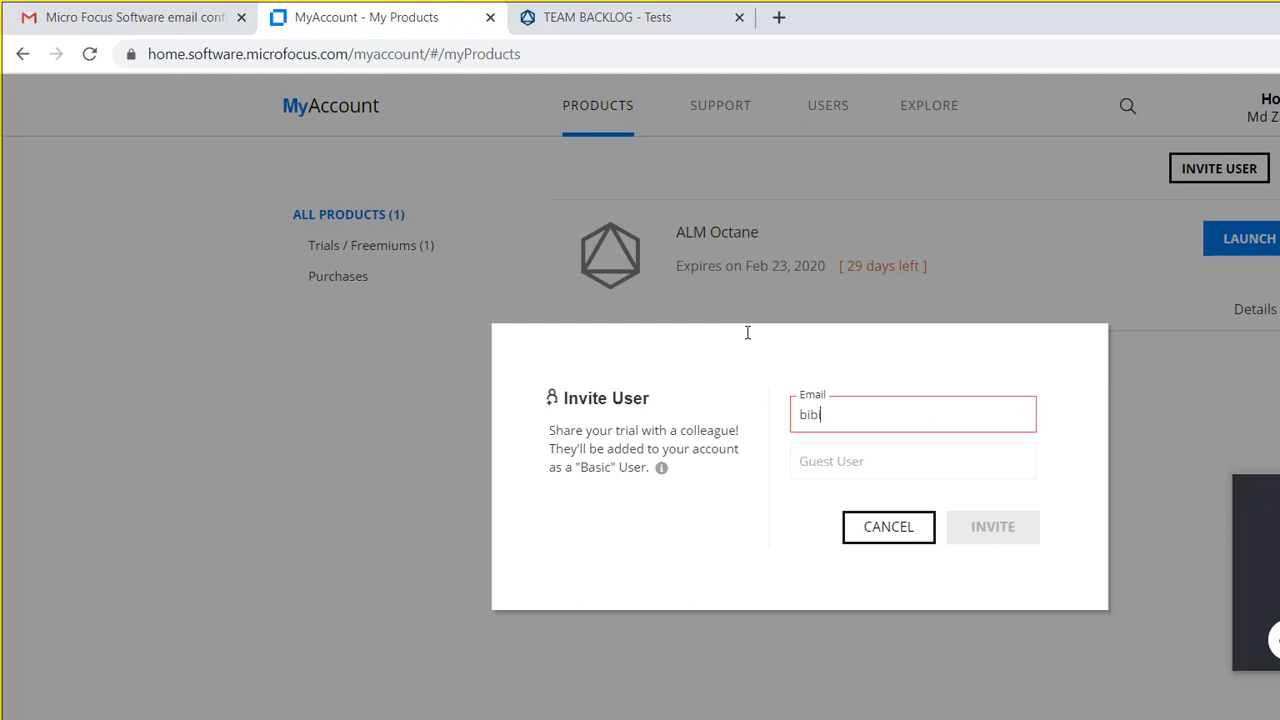
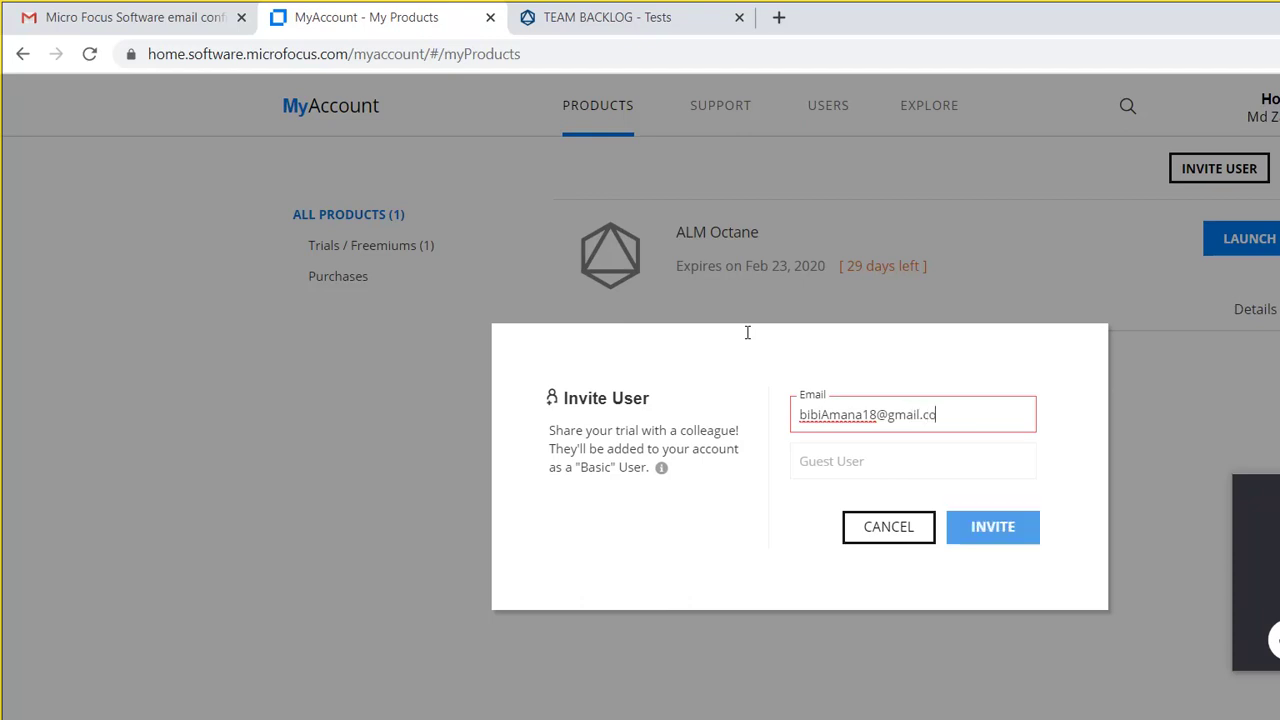
{"action": "left_click", "coordinate": [806, 432]}
{"action": "key", "text": "Return"}
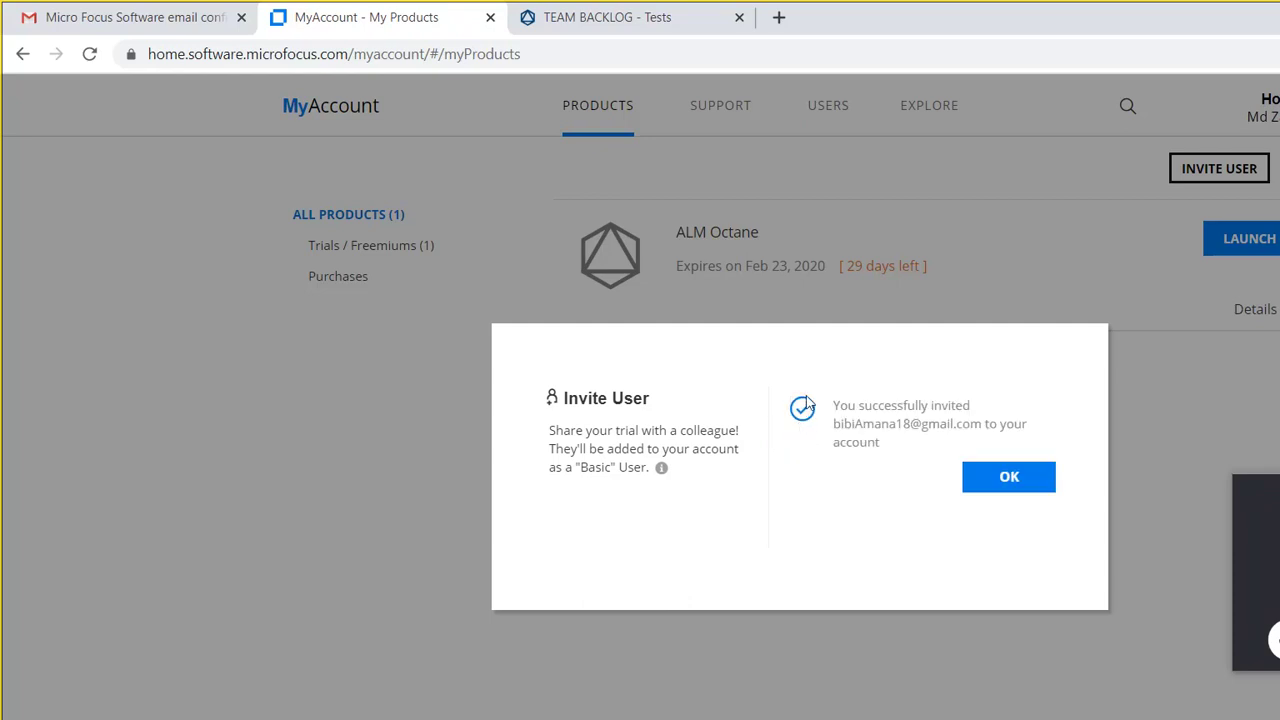
{"action": "key", "text": "Return"}
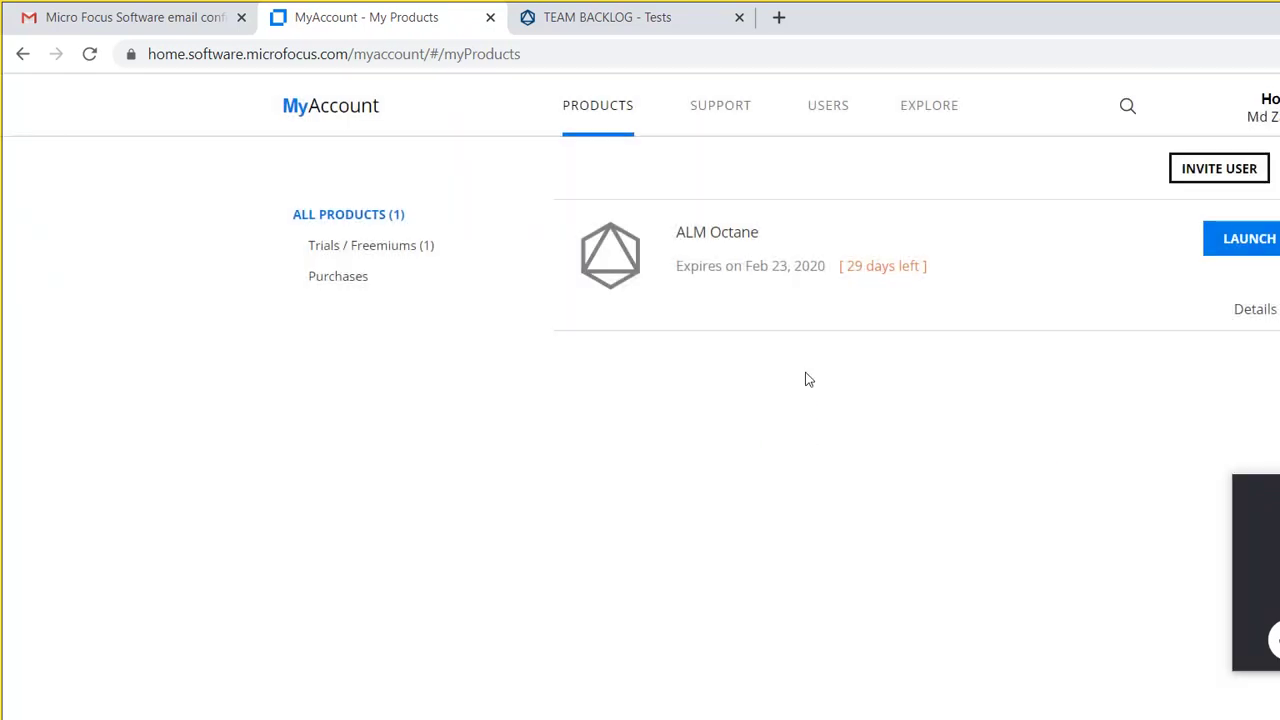
Step: Reopen Invite User, send an invitation to one more colleague's e-mail, and dismiss the success message
{"action": "key", "text": "Return"}
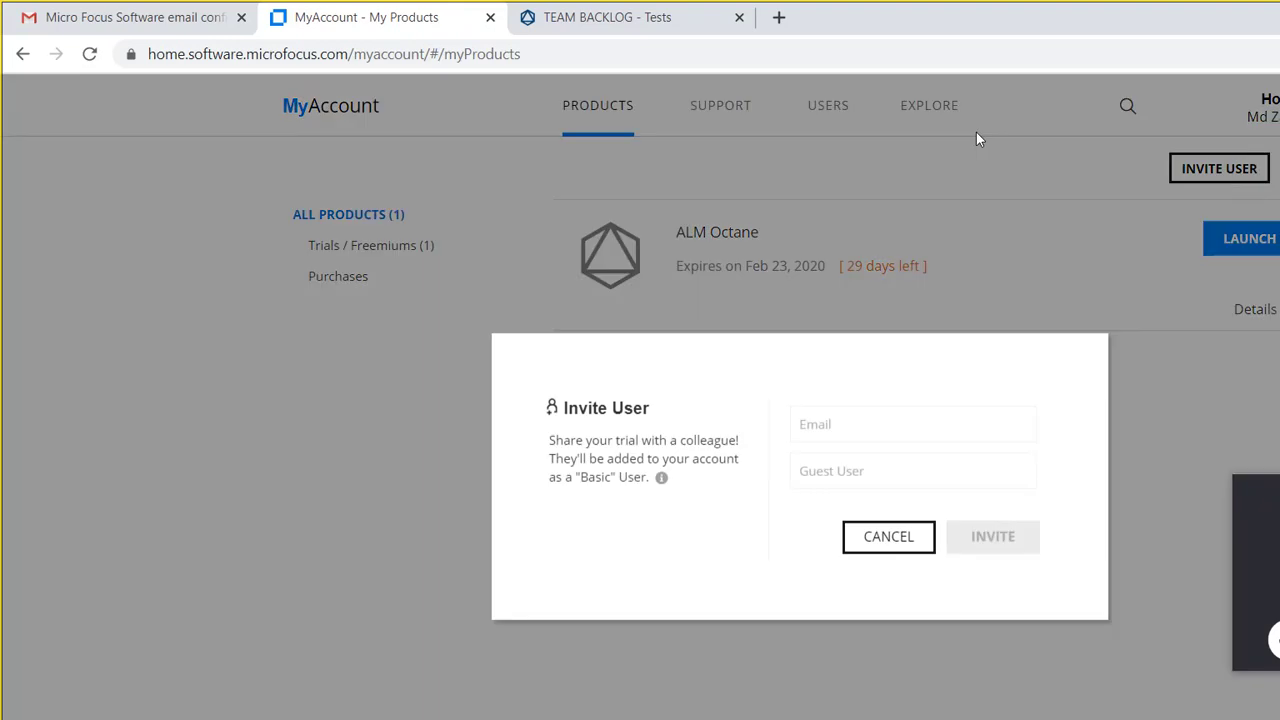
{"action": "key", "text": "Tab"}
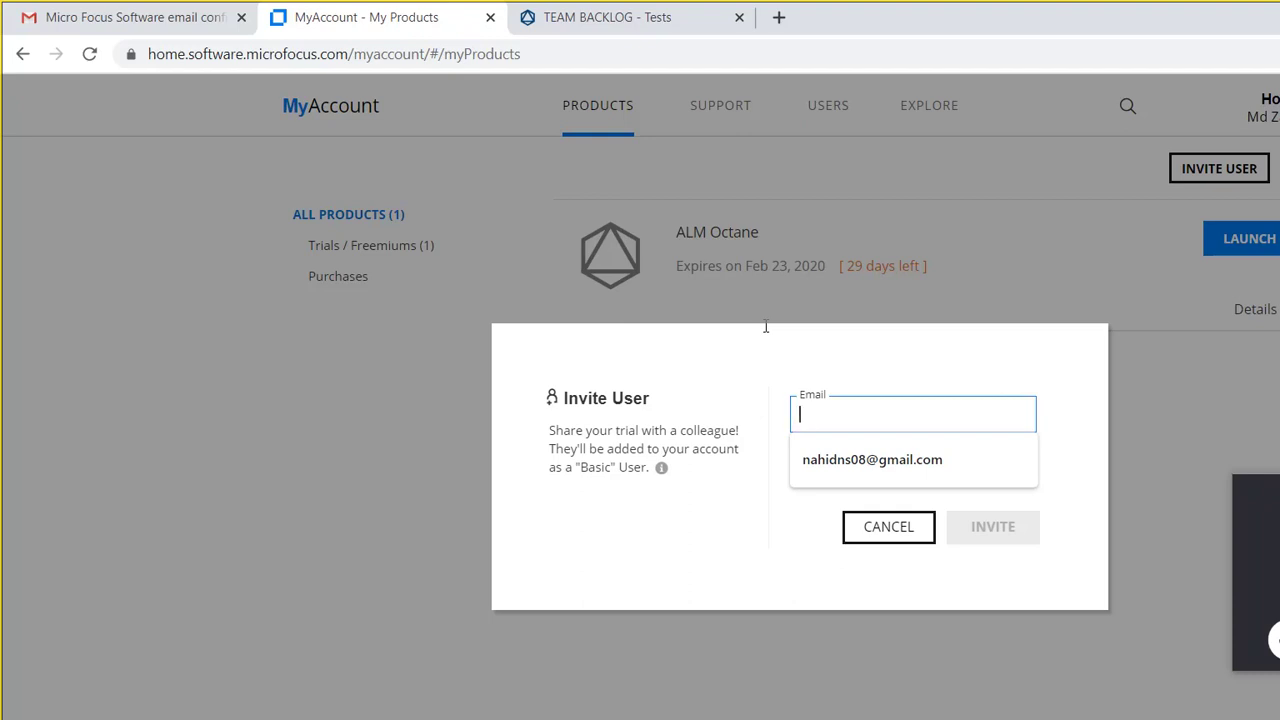
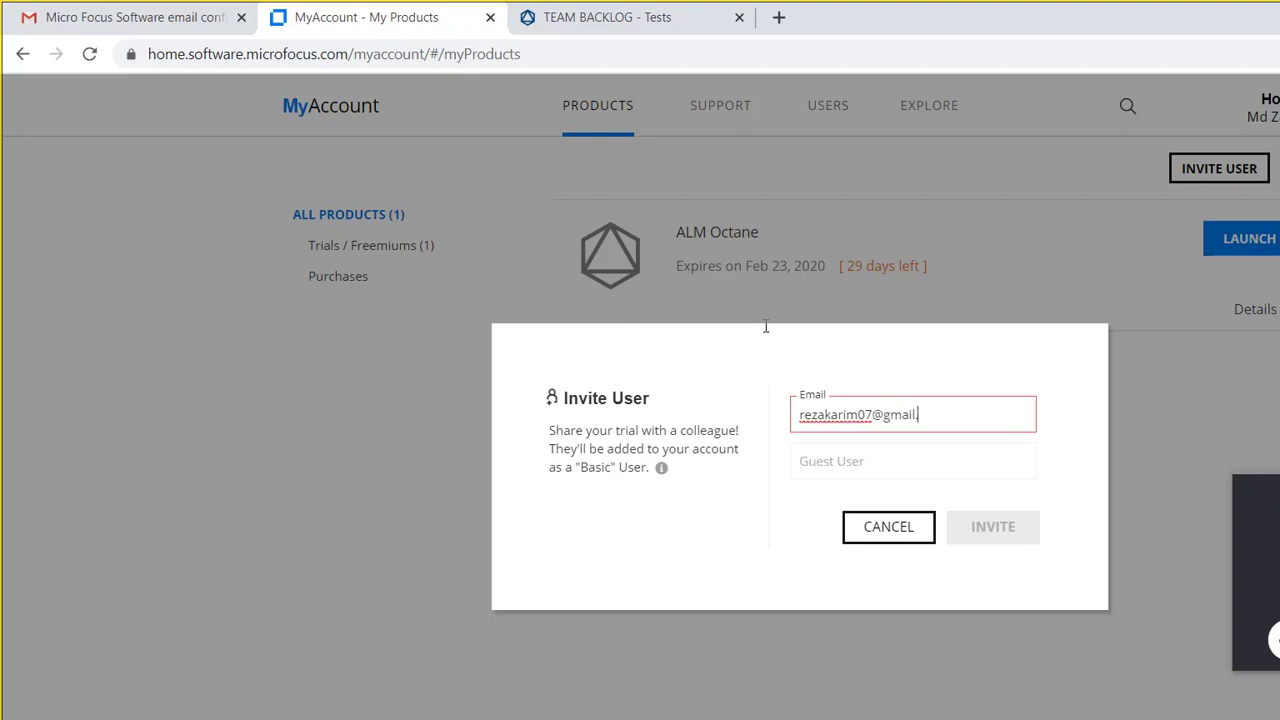
{"action": "left_click", "coordinate": [793, 432]}
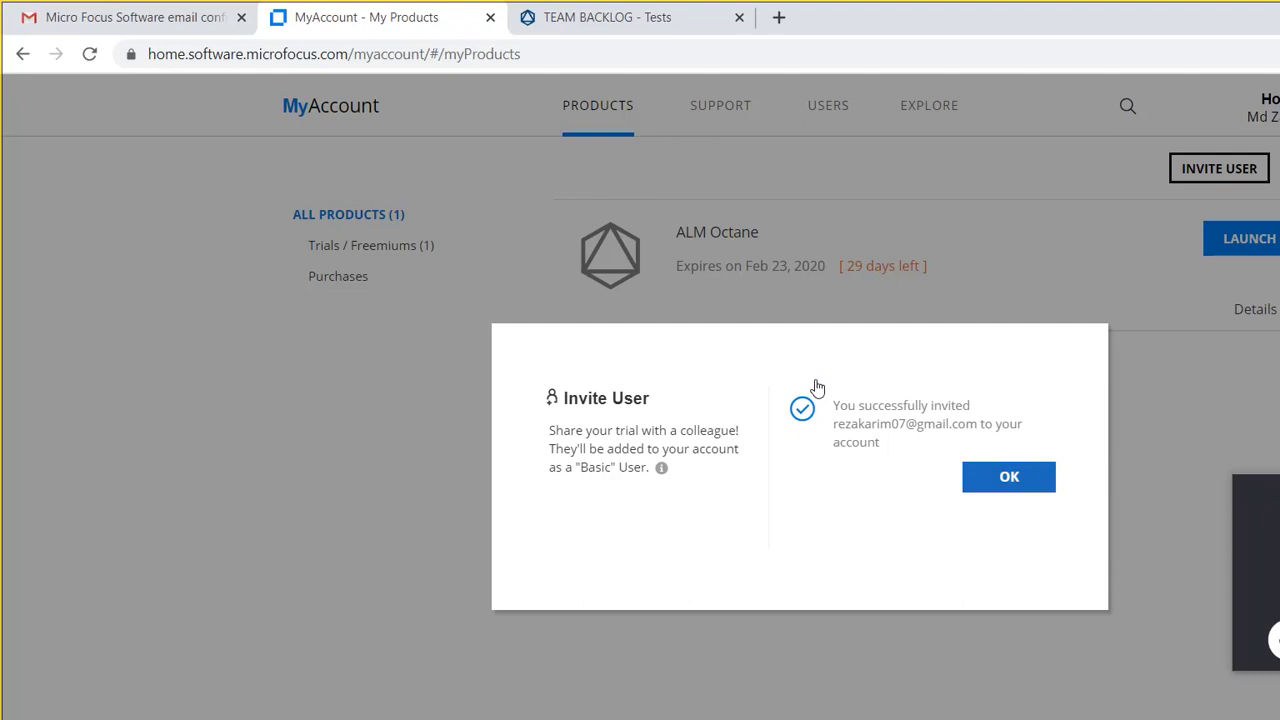
{"action": "key", "text": "Return"}
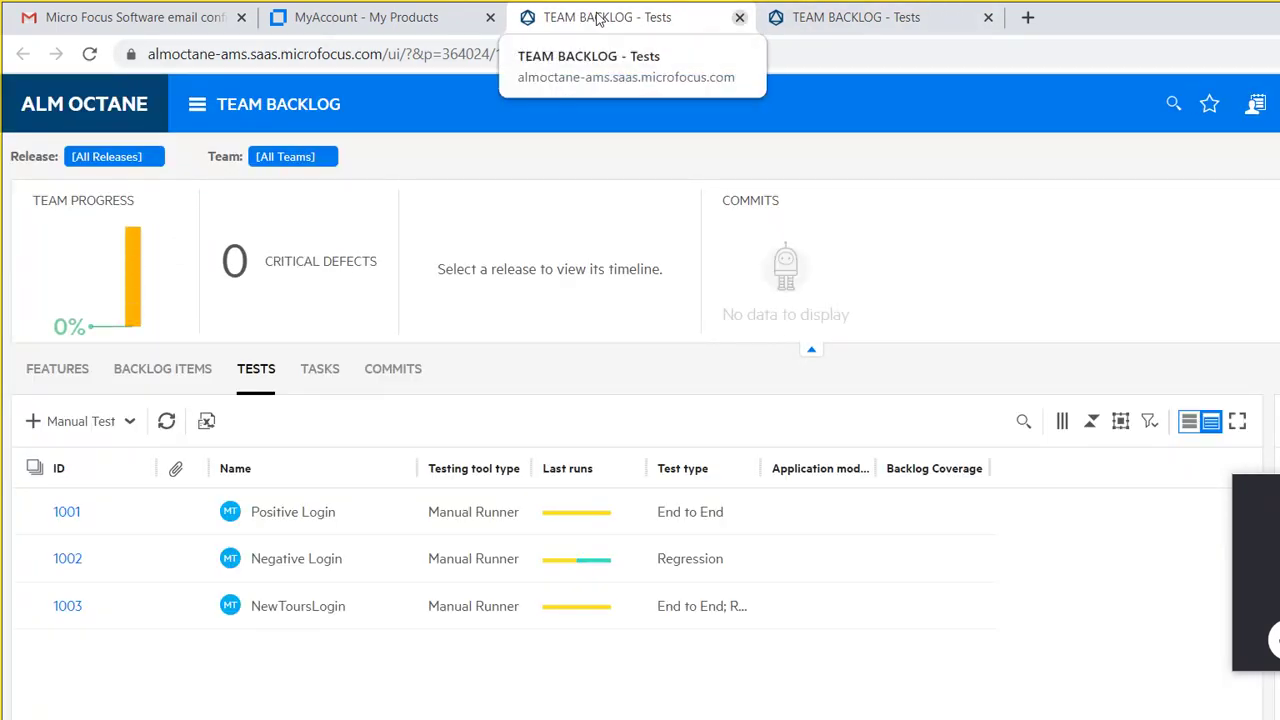
Step: Close the duplicate ALM Octane tab, submit an invite for an already-registered address, and return to the Tests tab
{"action": "middle_click", "coordinate": [597, 20]}
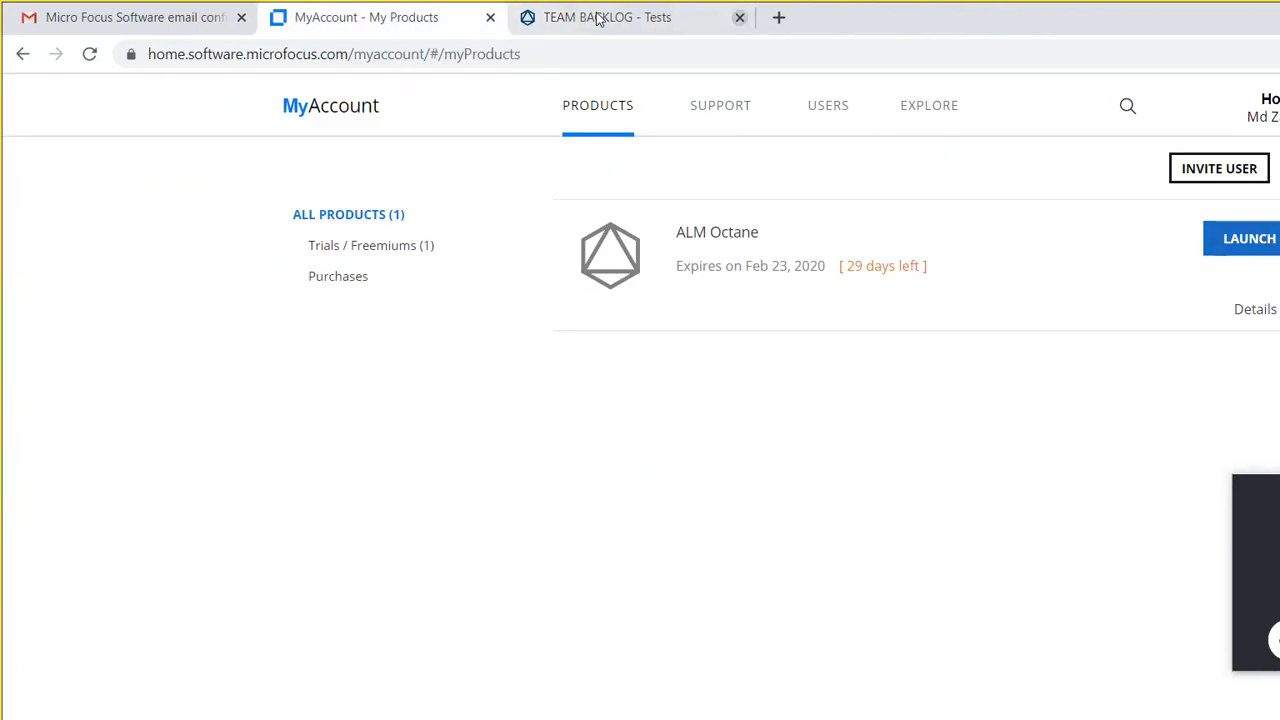
{"action": "mouse_move", "coordinate": [929, 108]}
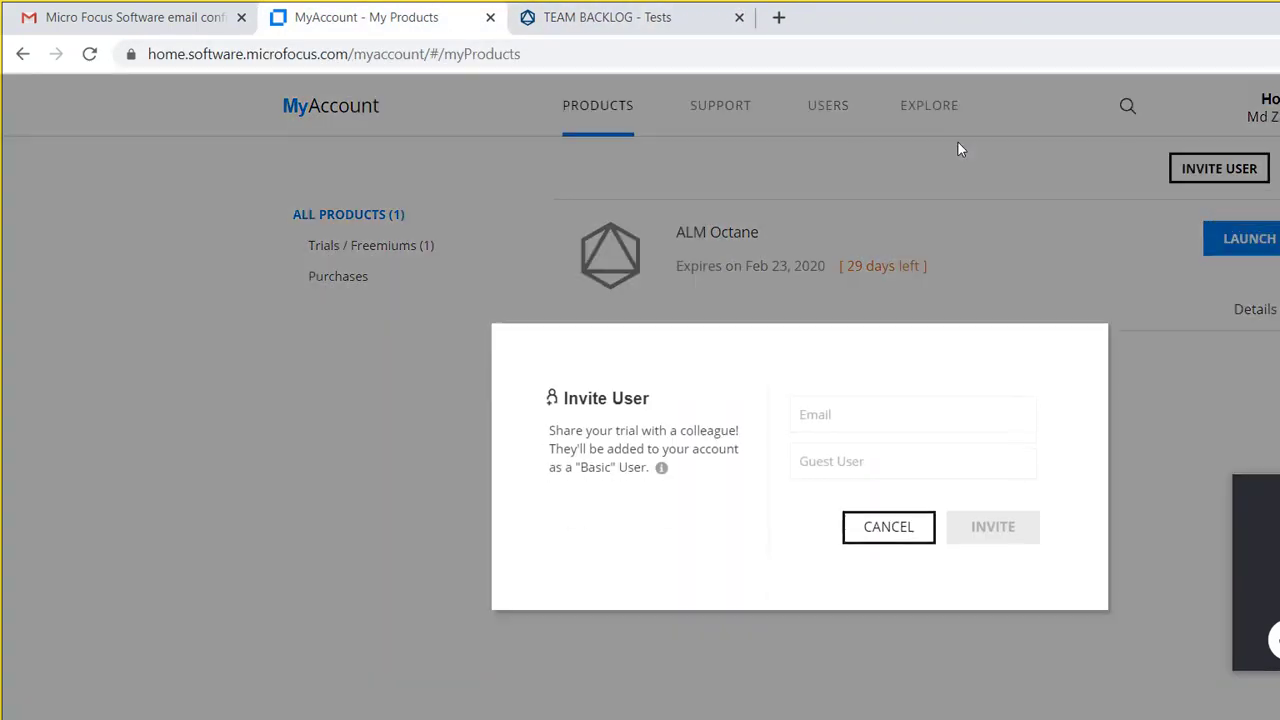
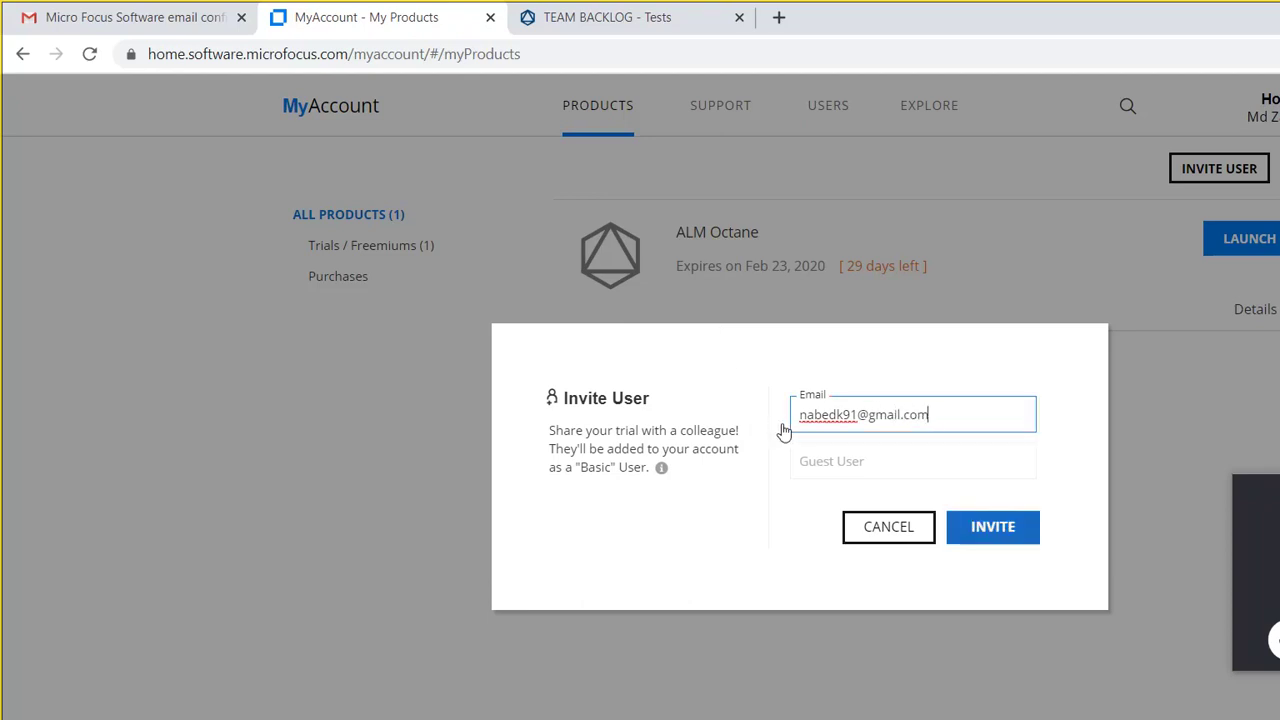
{"action": "key", "text": "Return"}
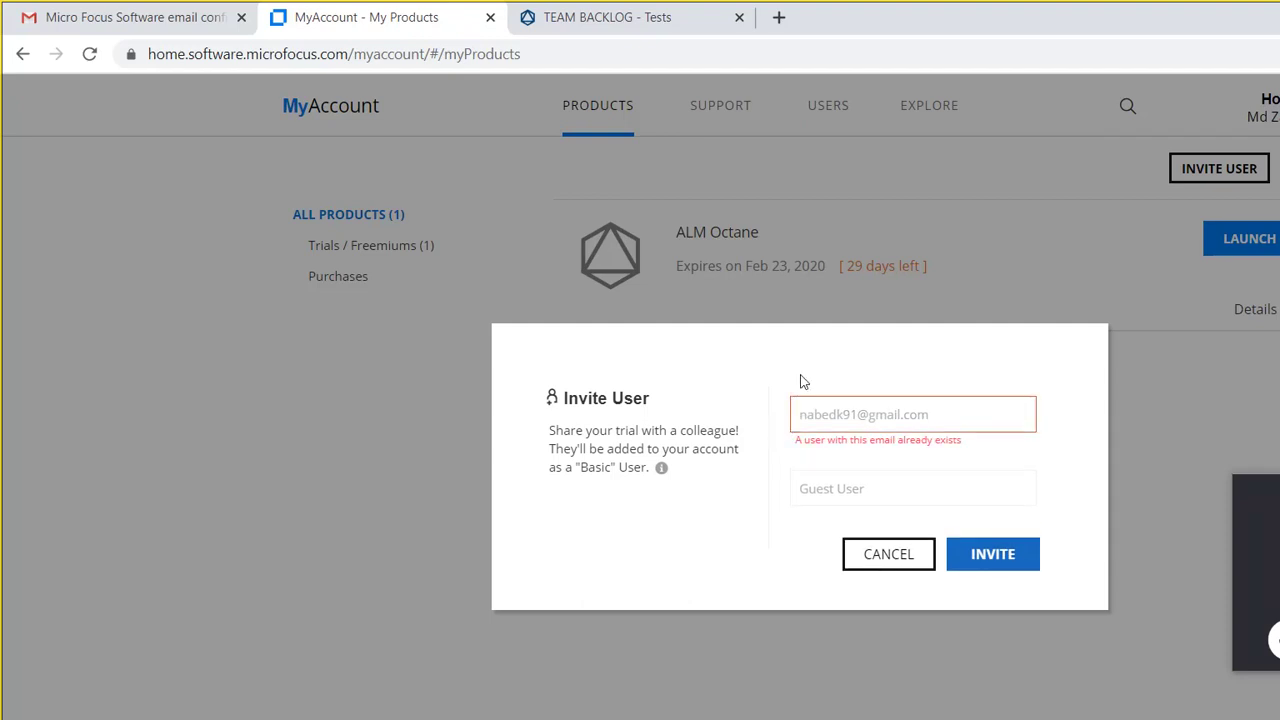
{"action": "key", "text": "ctrl+Tab"}
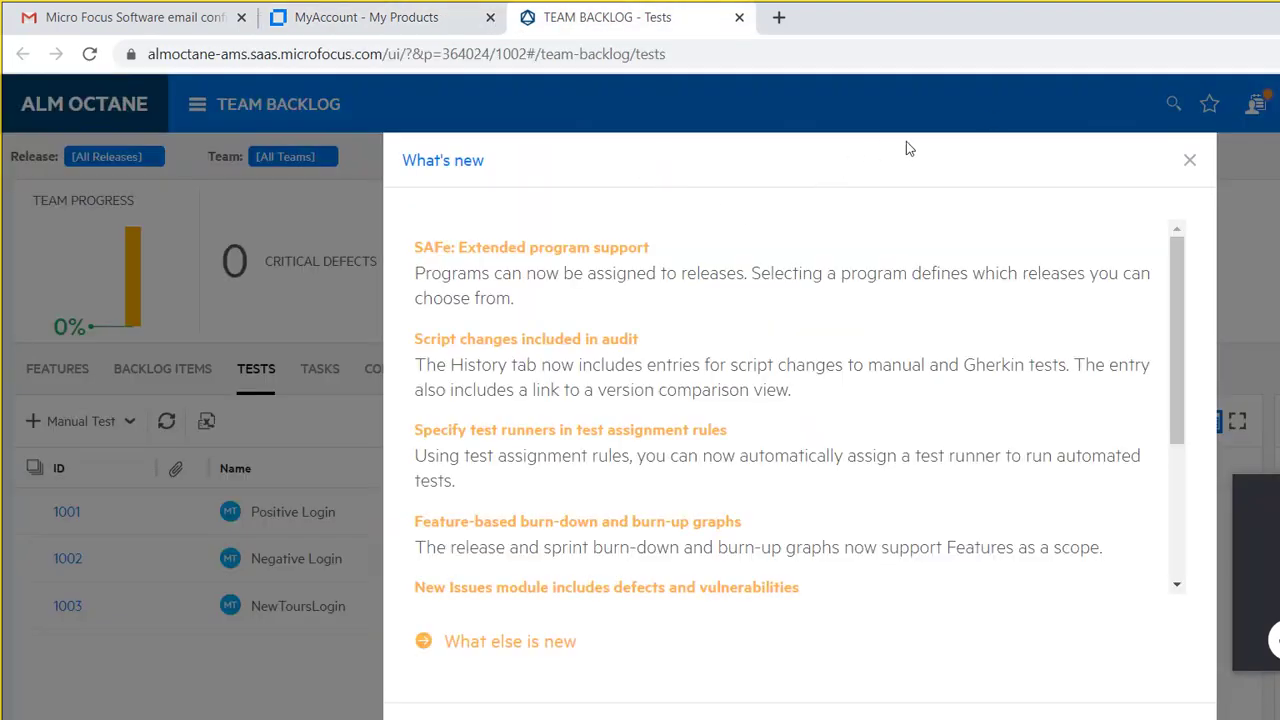
Step: Close the What's new notes and open My Work with its five assigned items
{"action": "left_click", "coordinate": [945, 129]}
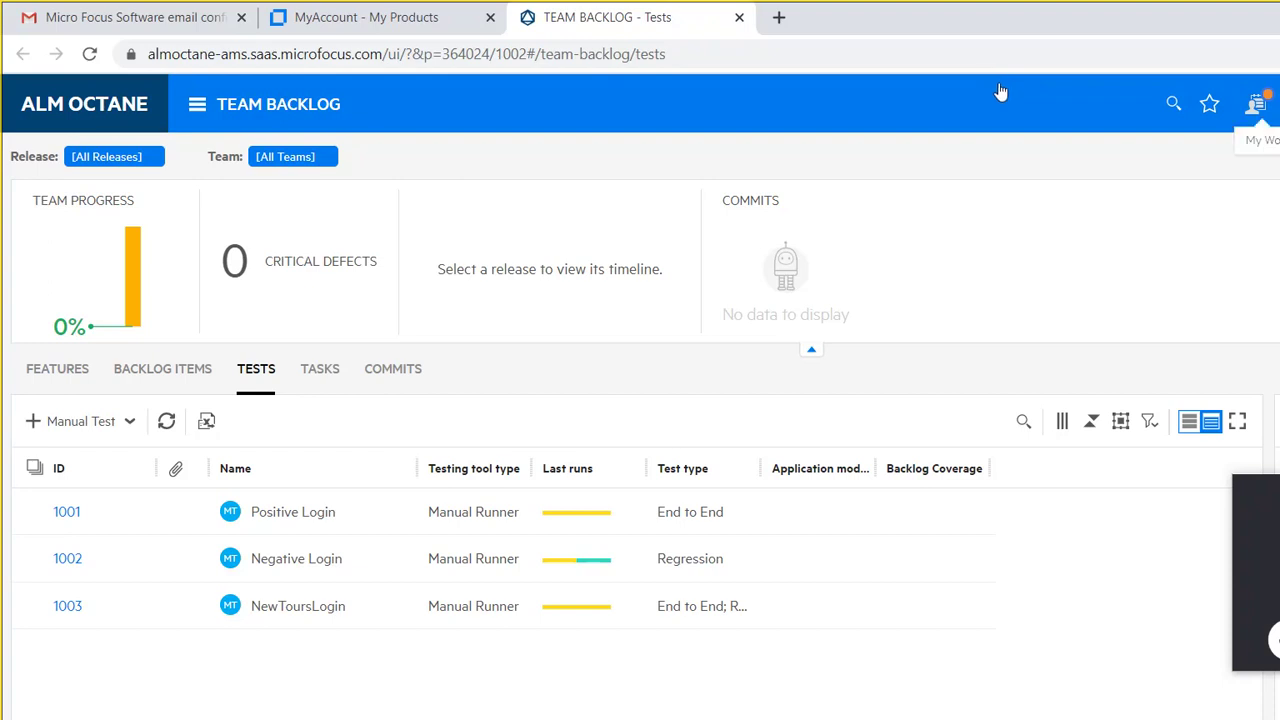
{"action": "left_click", "coordinate": [1256, 104]}
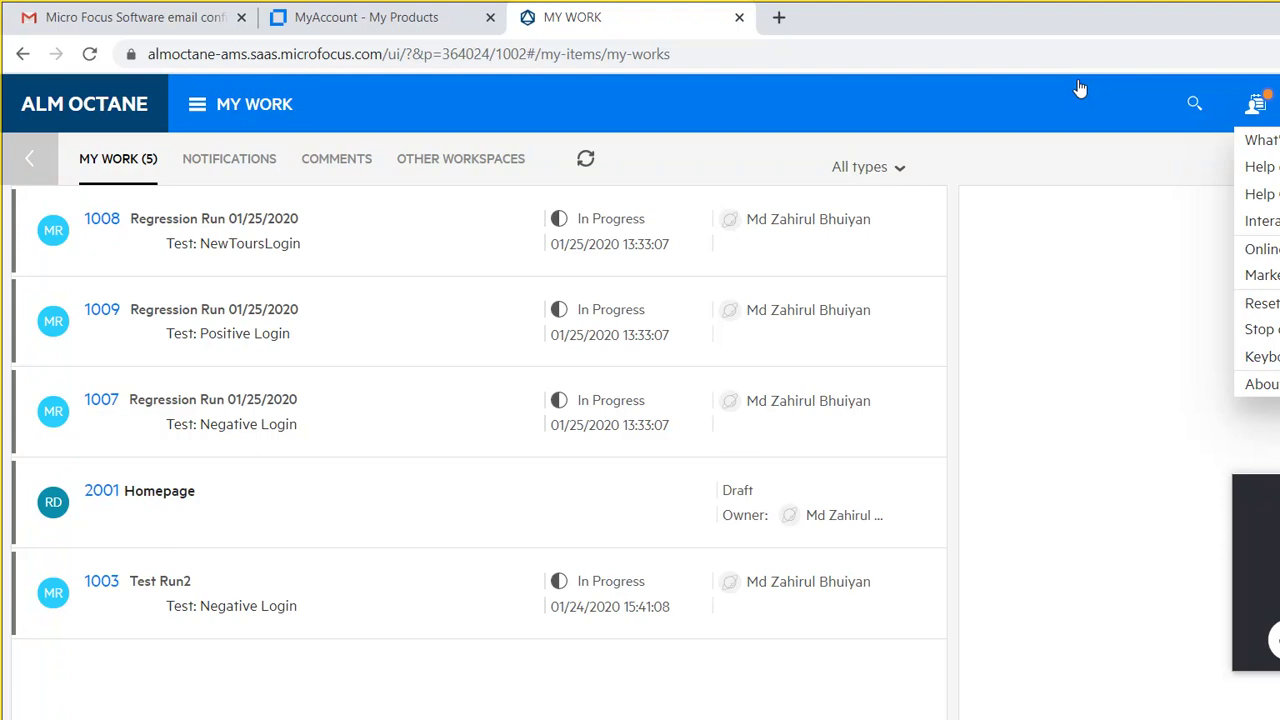
Step: Use the main navigation to reach Management Releases, listing release 1001 'Test Release Feb 2020'
{"action": "left_click", "coordinate": [1256, 95]}
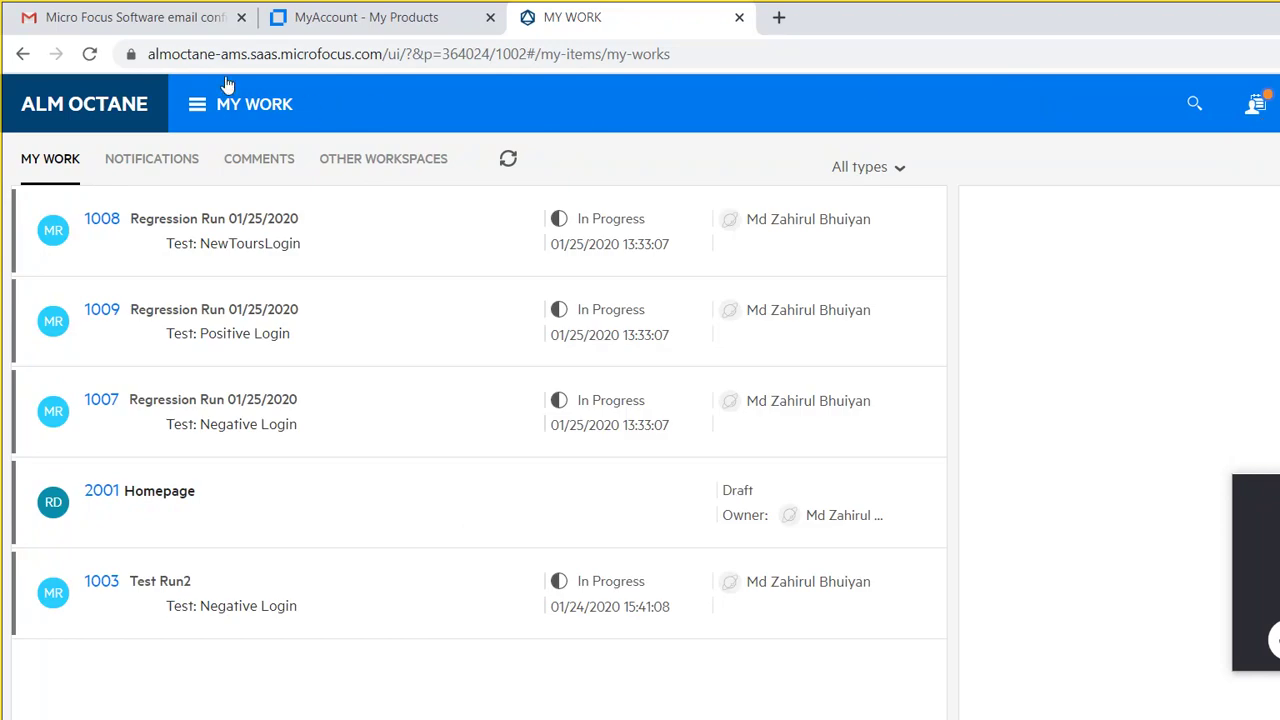
{"action": "left_click", "coordinate": [165, 88]}
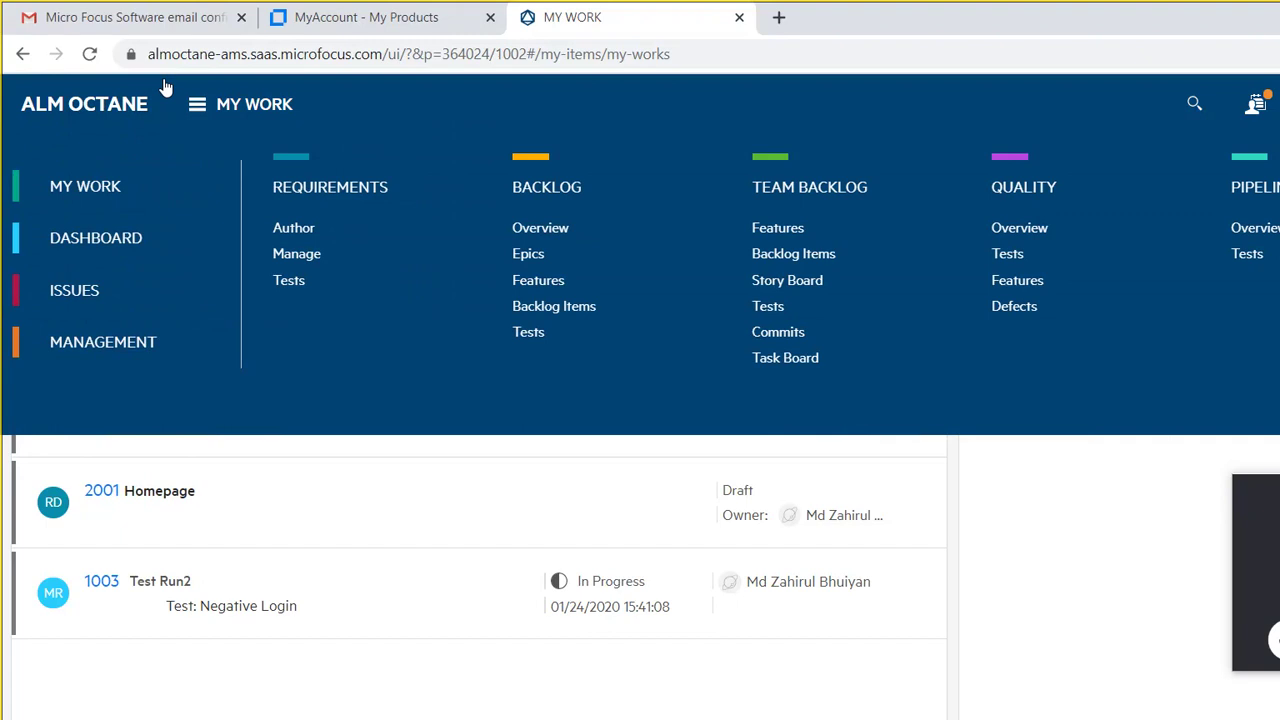
{"action": "left_click", "coordinate": [80, 284]}
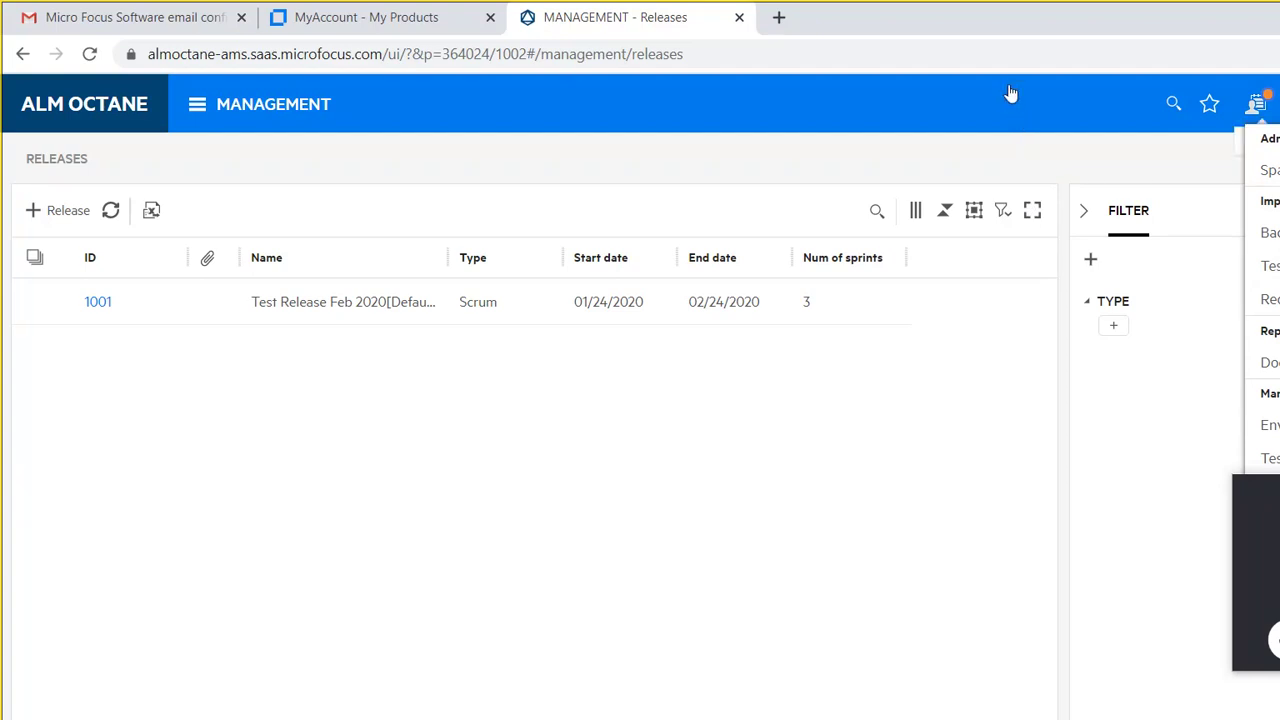
Step: Open the Spaces administration settings from the settings menu
{"action": "left_click", "coordinate": [1035, 146]}
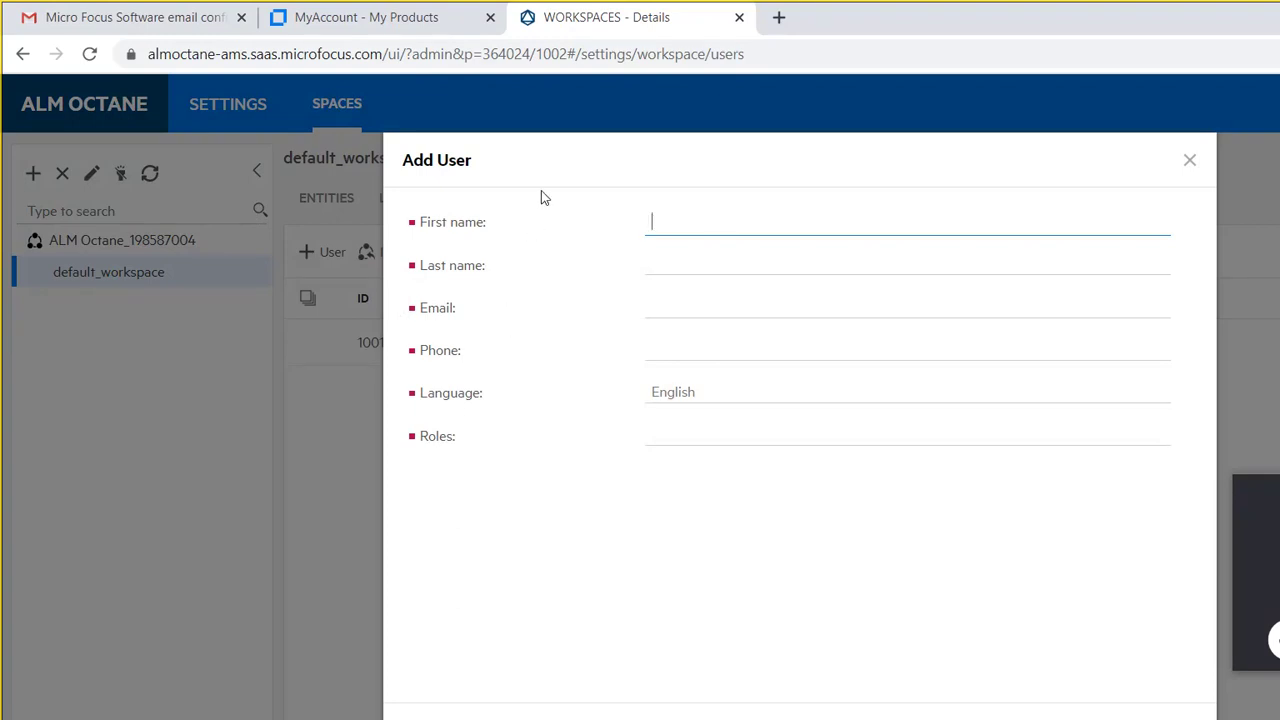
Step: Enter the new user's first name, last name and e-mail address in the Add User form
{"action": "key", "text": "Tab"}
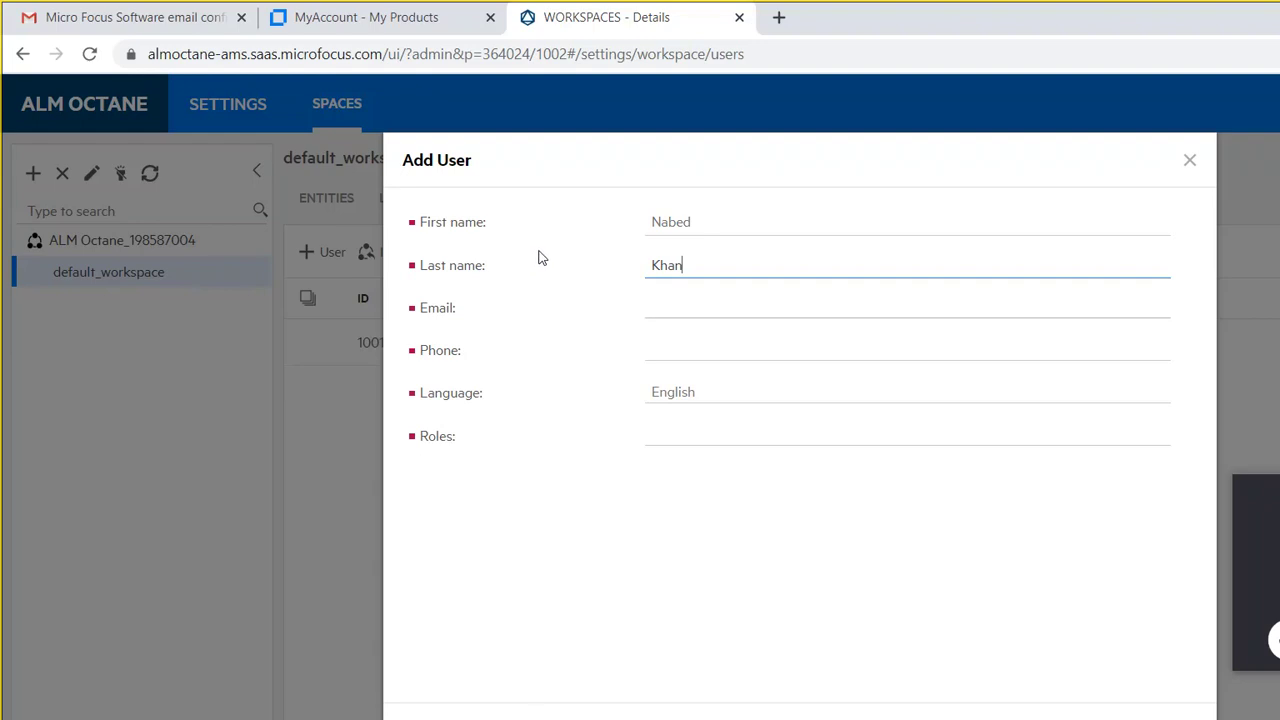
{"action": "key", "text": "Tab"}
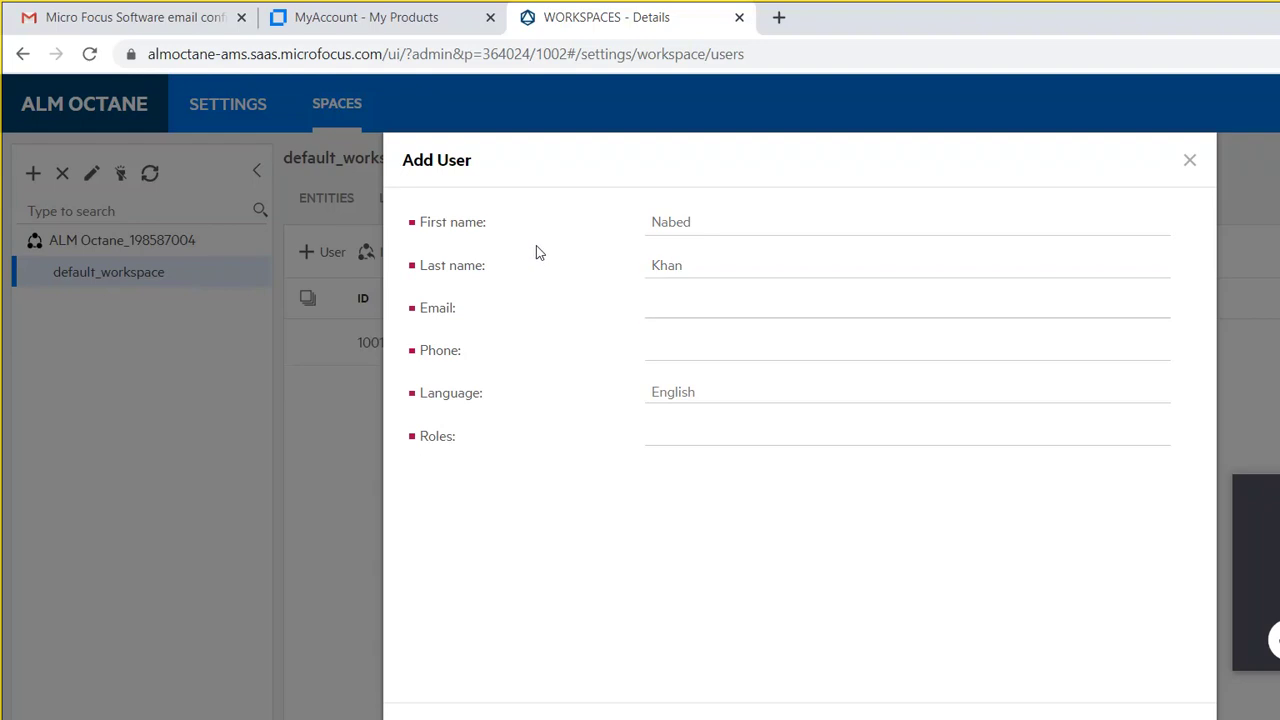
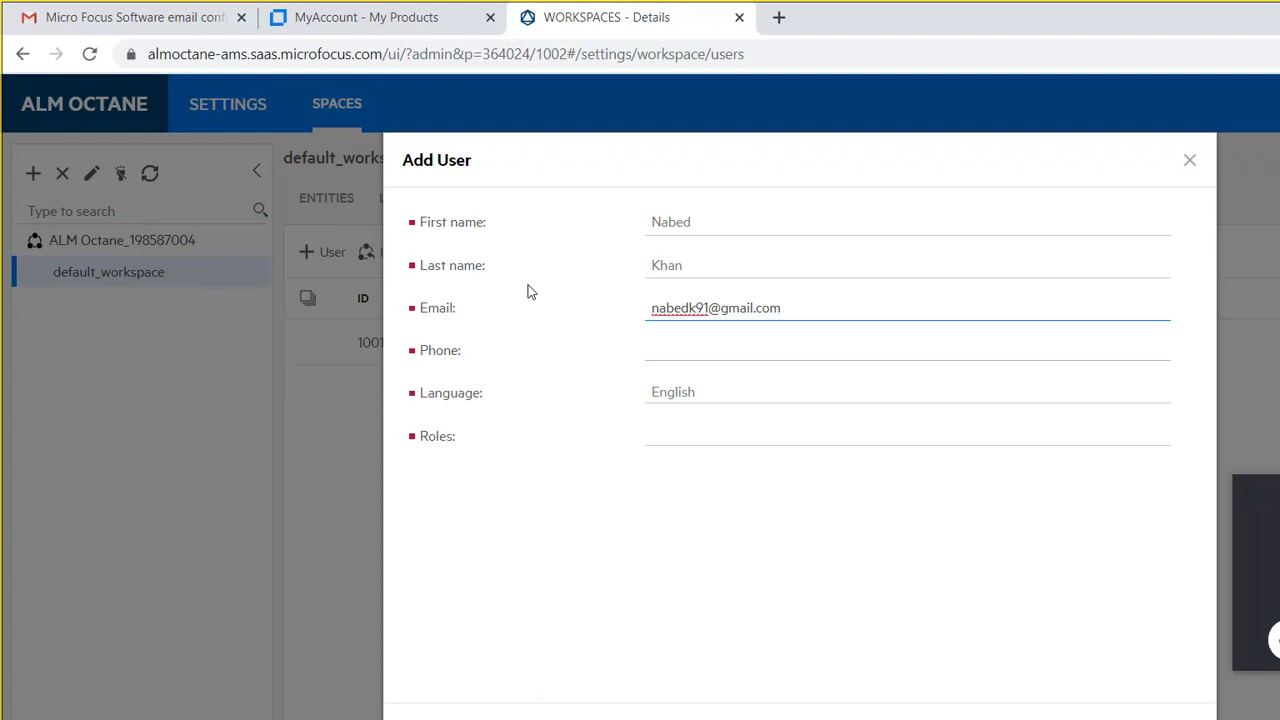
{"action": "key", "text": "Tab"}
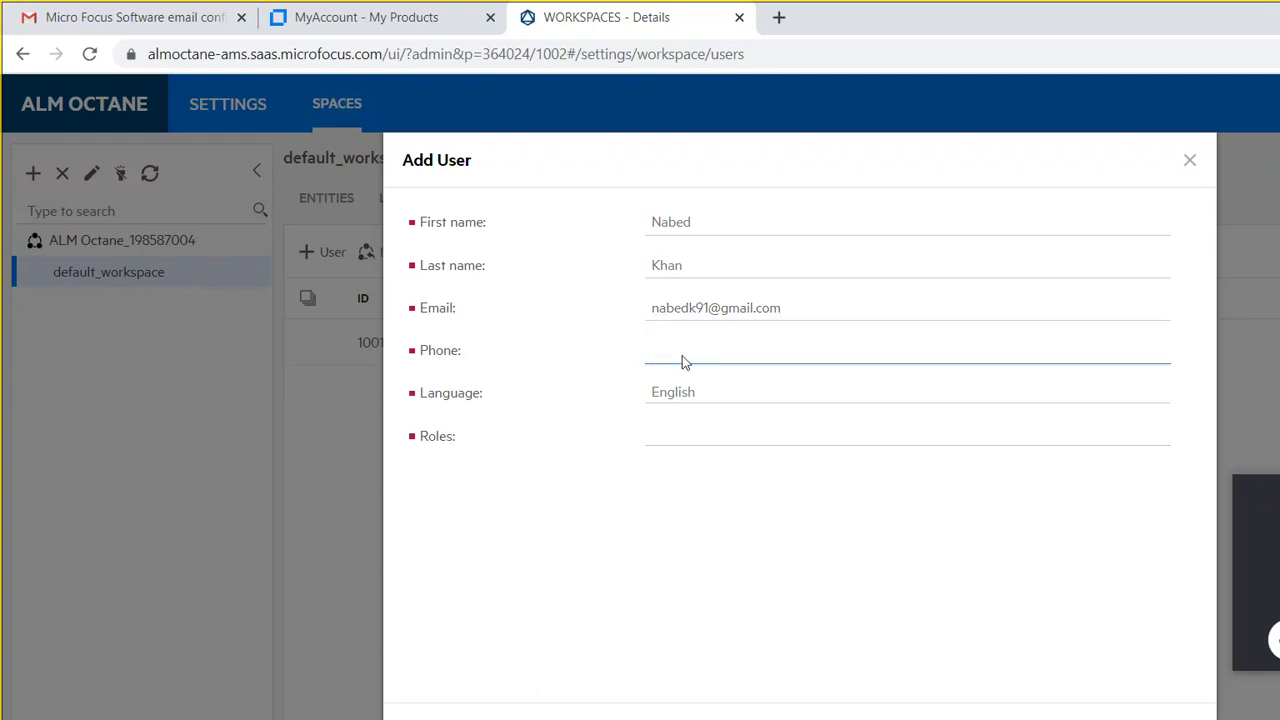
Step: Assign the Tester role, fill in the required phone number, and submit the new user
{"action": "key", "text": "Tab"}
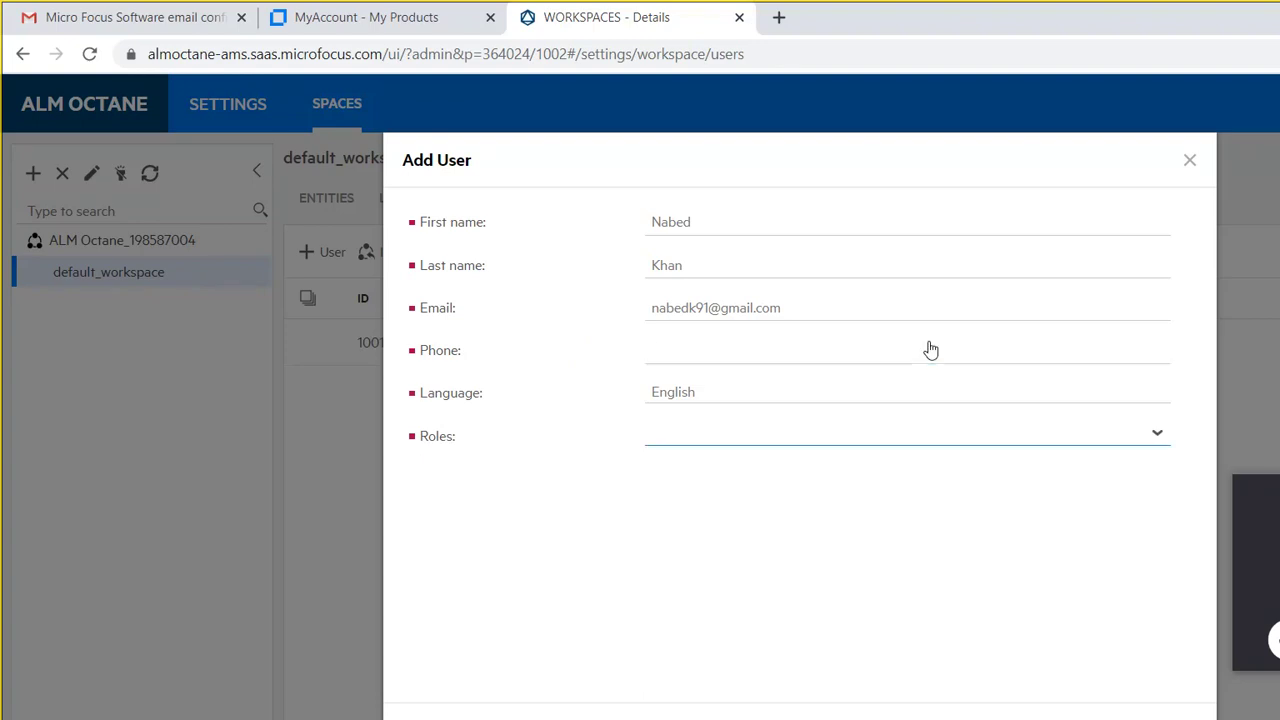
{"action": "key", "text": "Down"}
{"action": "key", "text": "Down"}
{"action": "key", "text": "Down"}
{"action": "key", "text": "Down"}
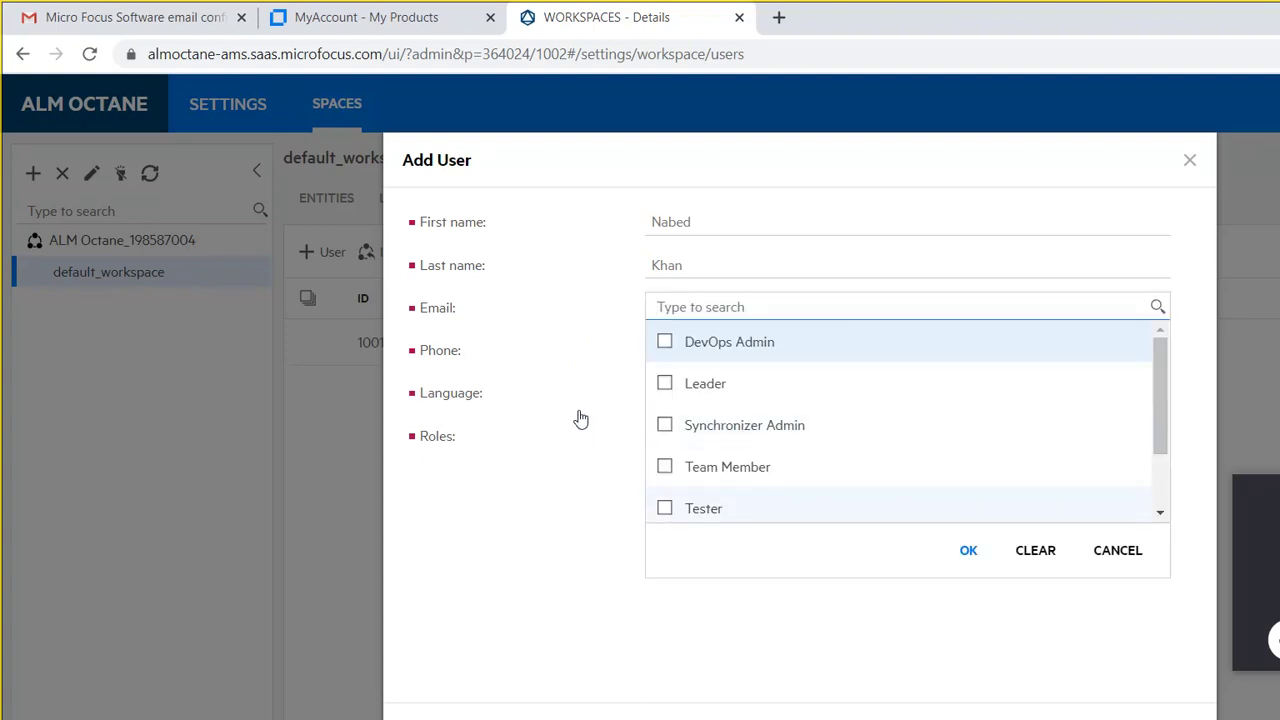
{"action": "key", "text": "space"}
{"action": "key", "text": "Tab"}
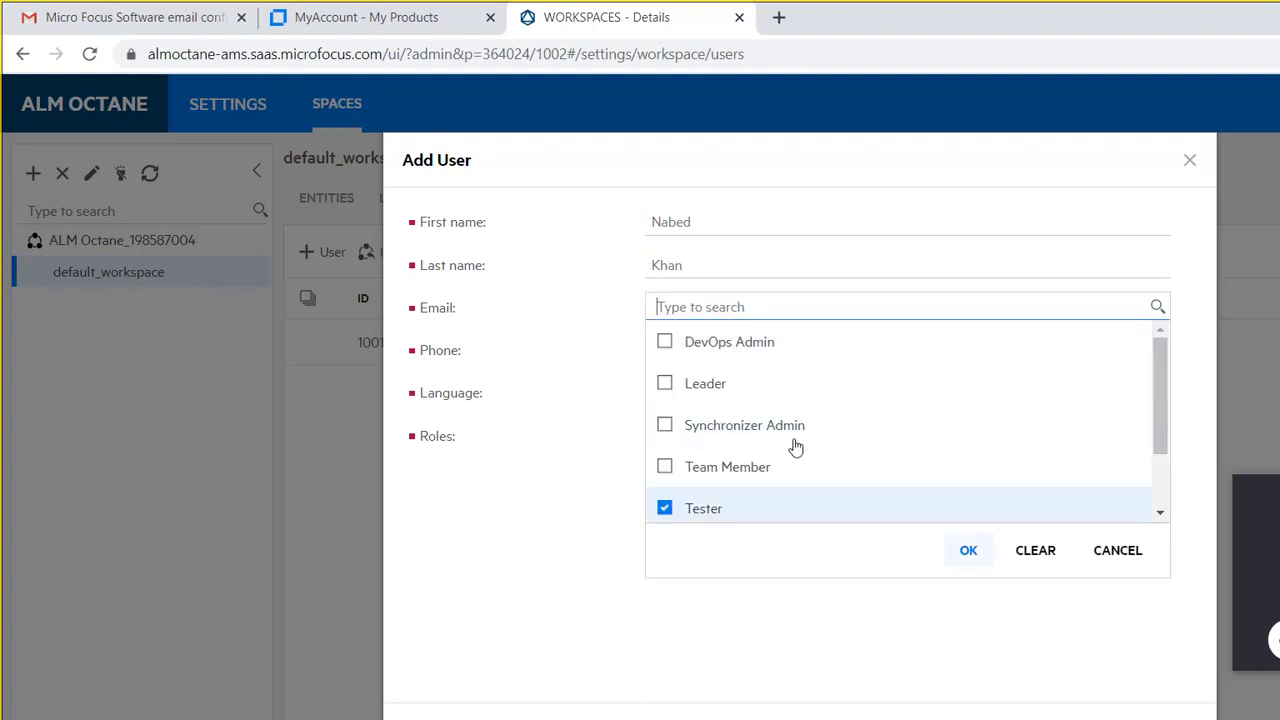
{"action": "key", "text": "Return"}
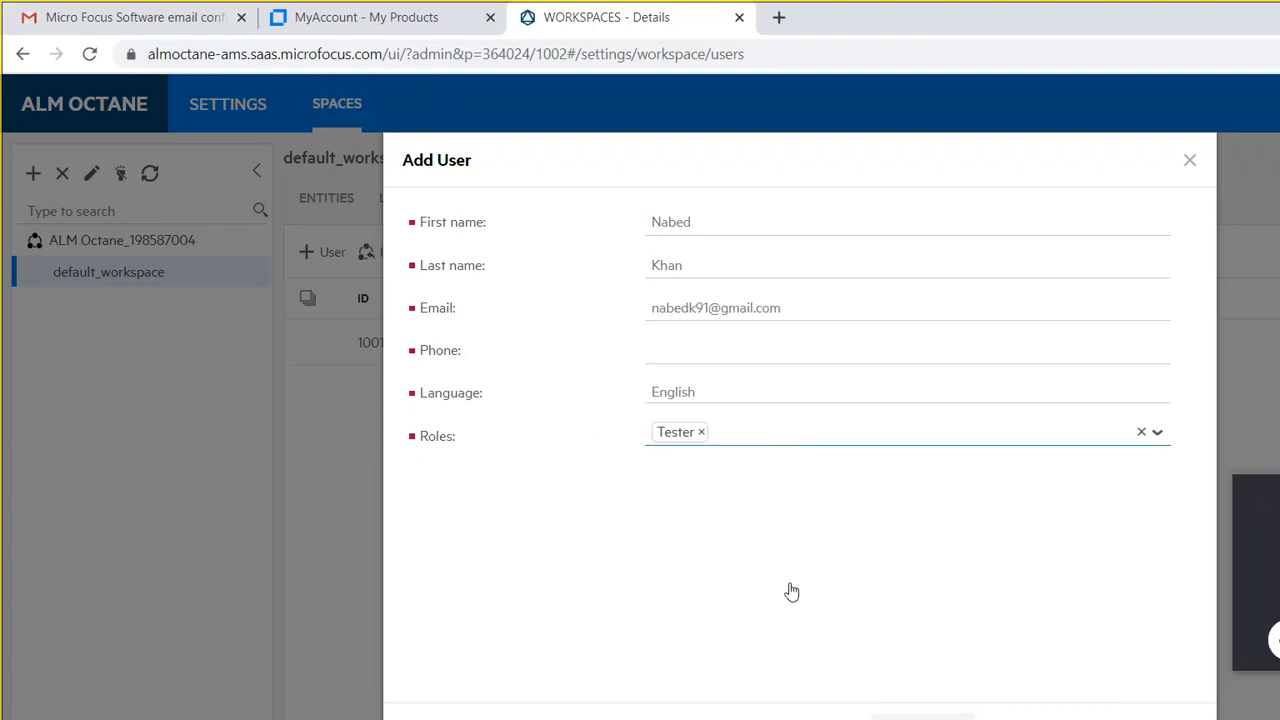
{"action": "left_click", "coordinate": [834, 597]}
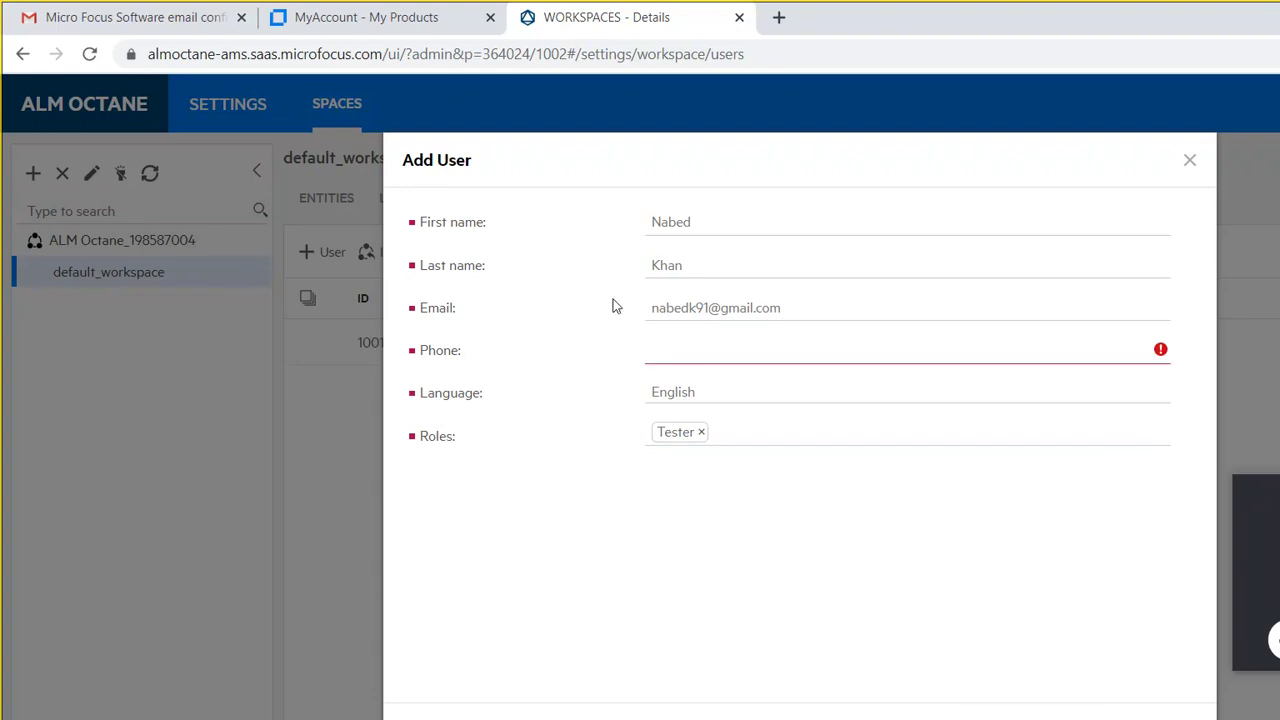
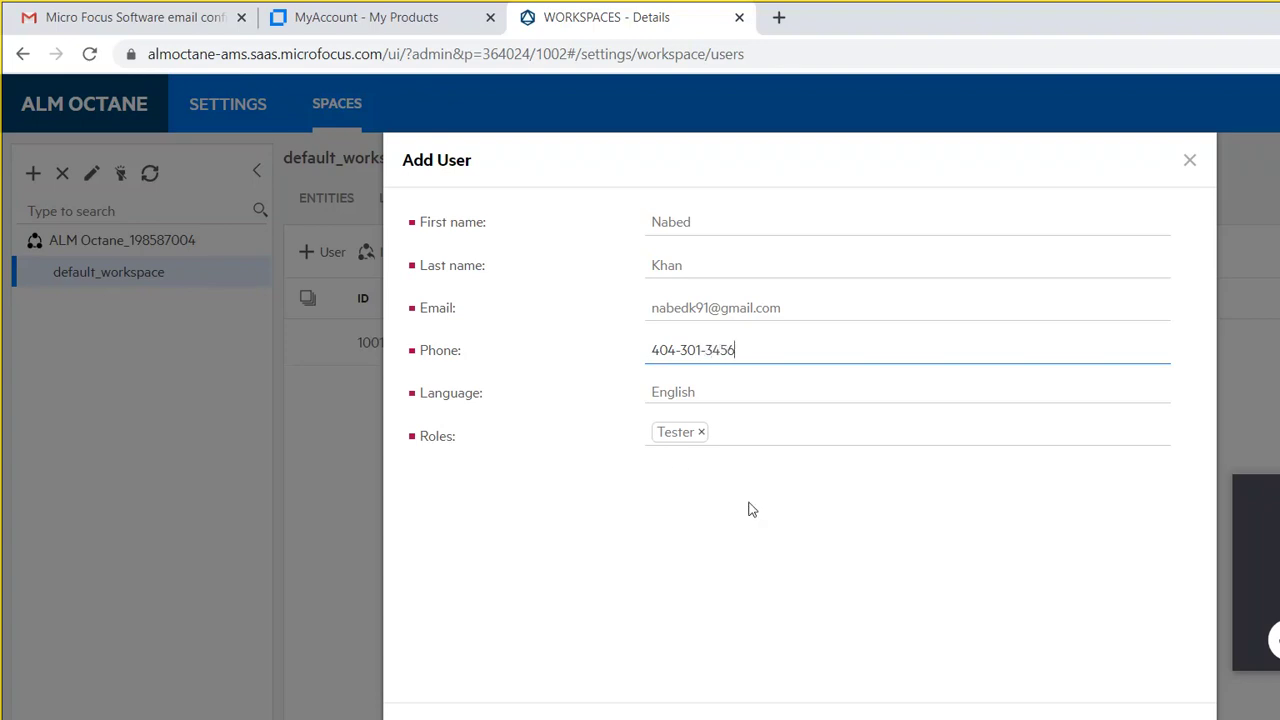
{"action": "key", "text": "Return"}
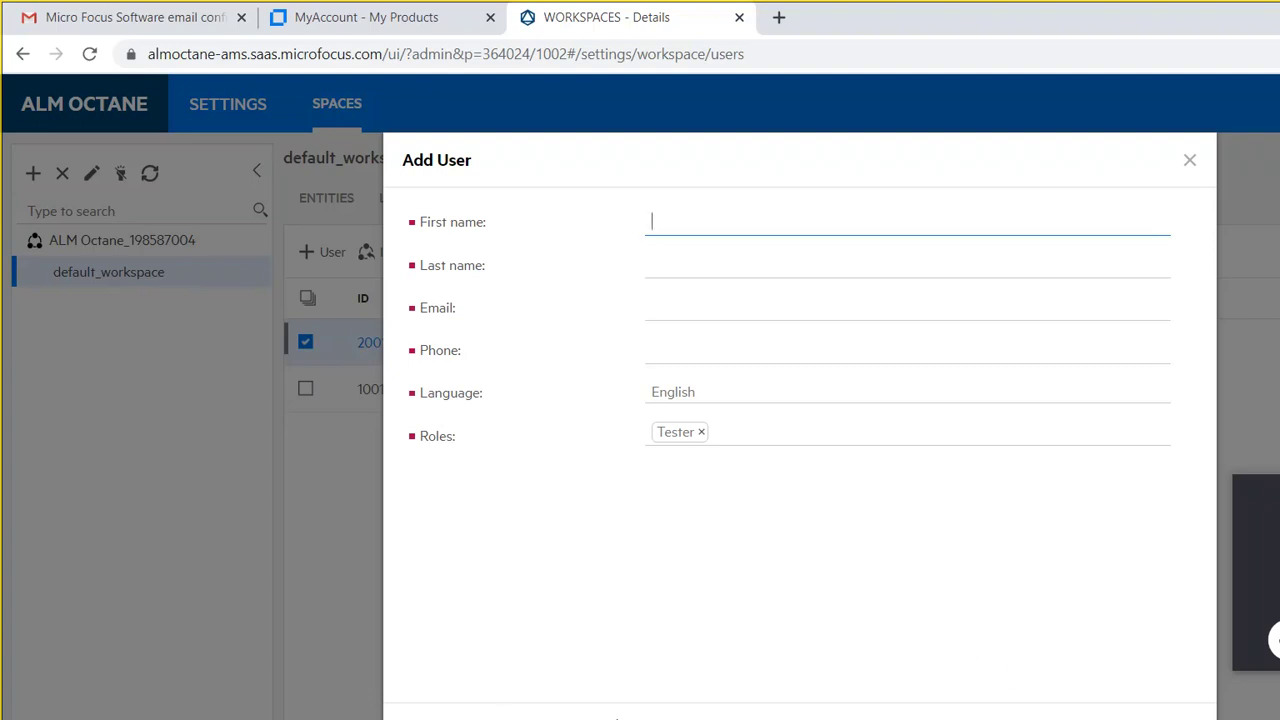
{"action": "mouse_move", "coordinate": [520, 690]}
{"action": "left_click", "coordinate": [582, 712]}
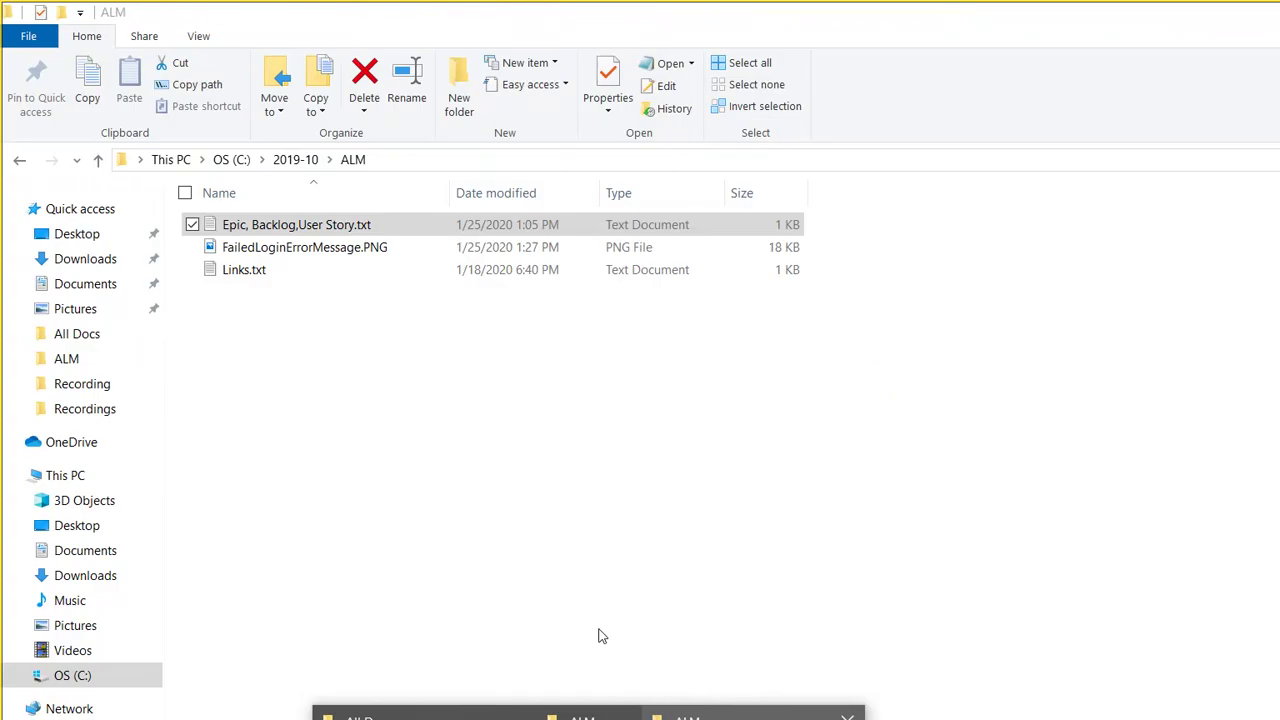
{"action": "key", "text": "alt+Tab"}
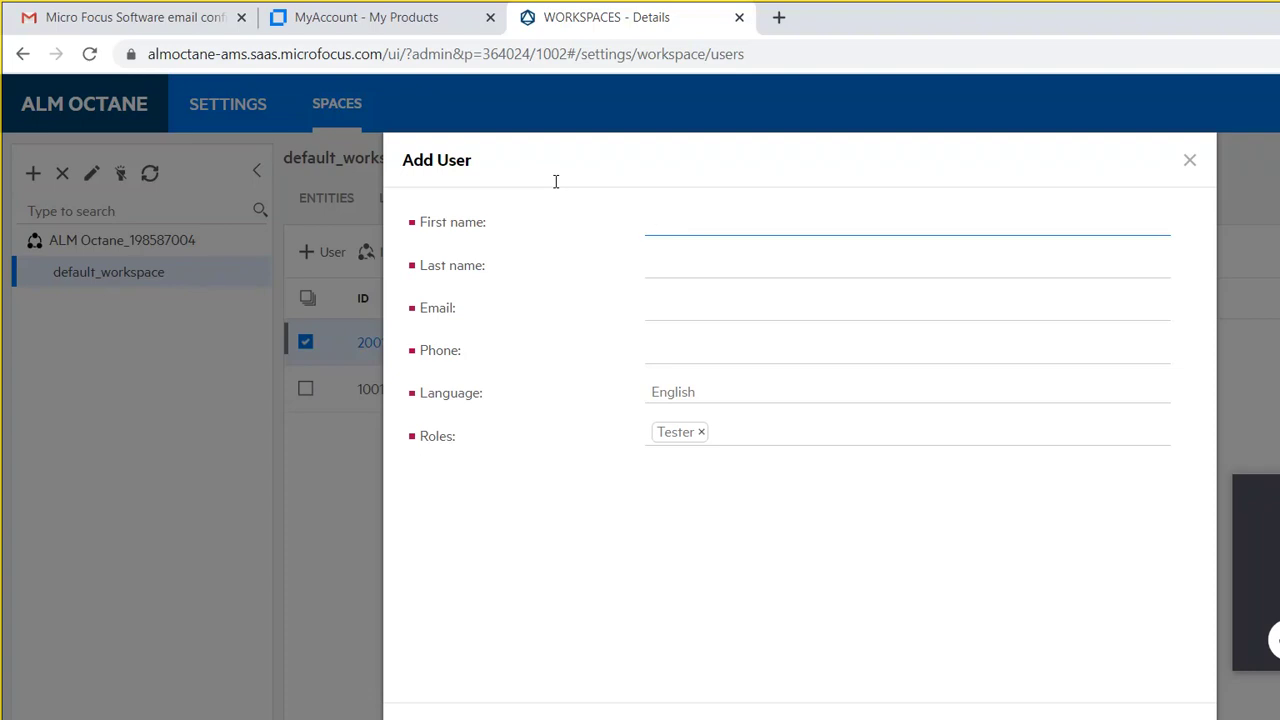
Step: Close the Add User form and view user 2001's details with the Tester role
{"action": "left_click", "coordinate": [956, 133]}
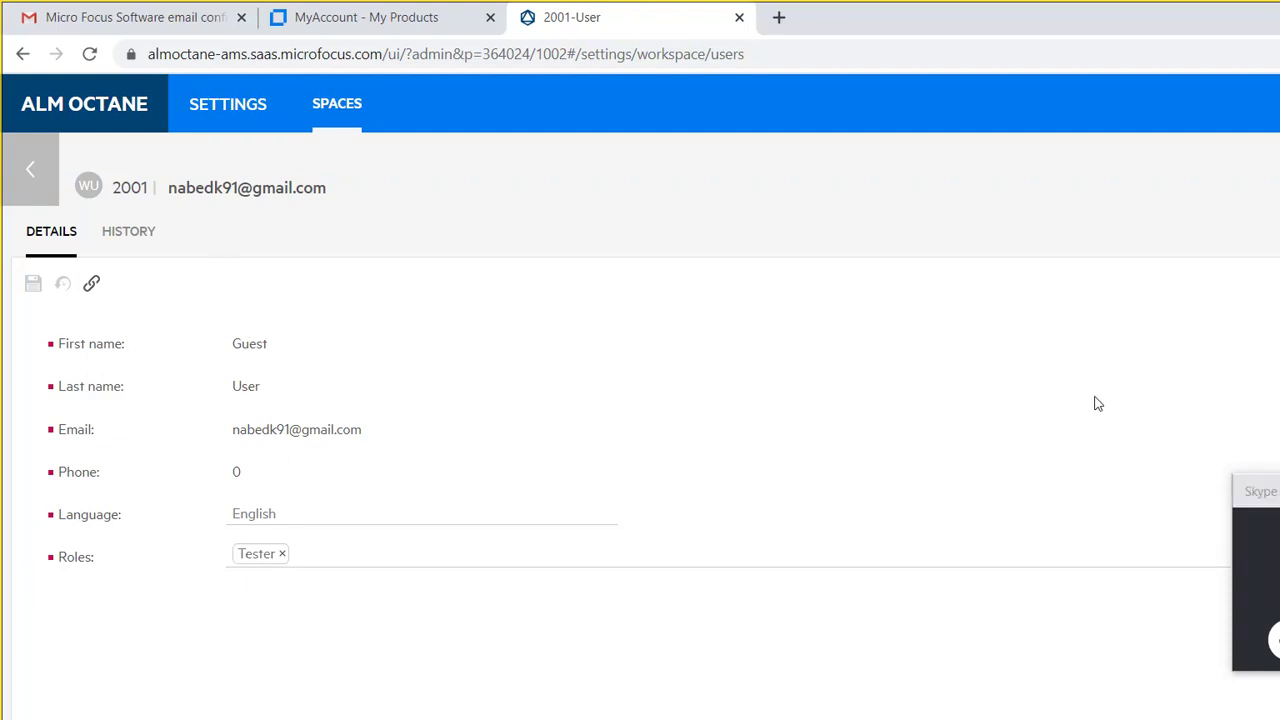
{"action": "key", "text": "ctrl+a"}
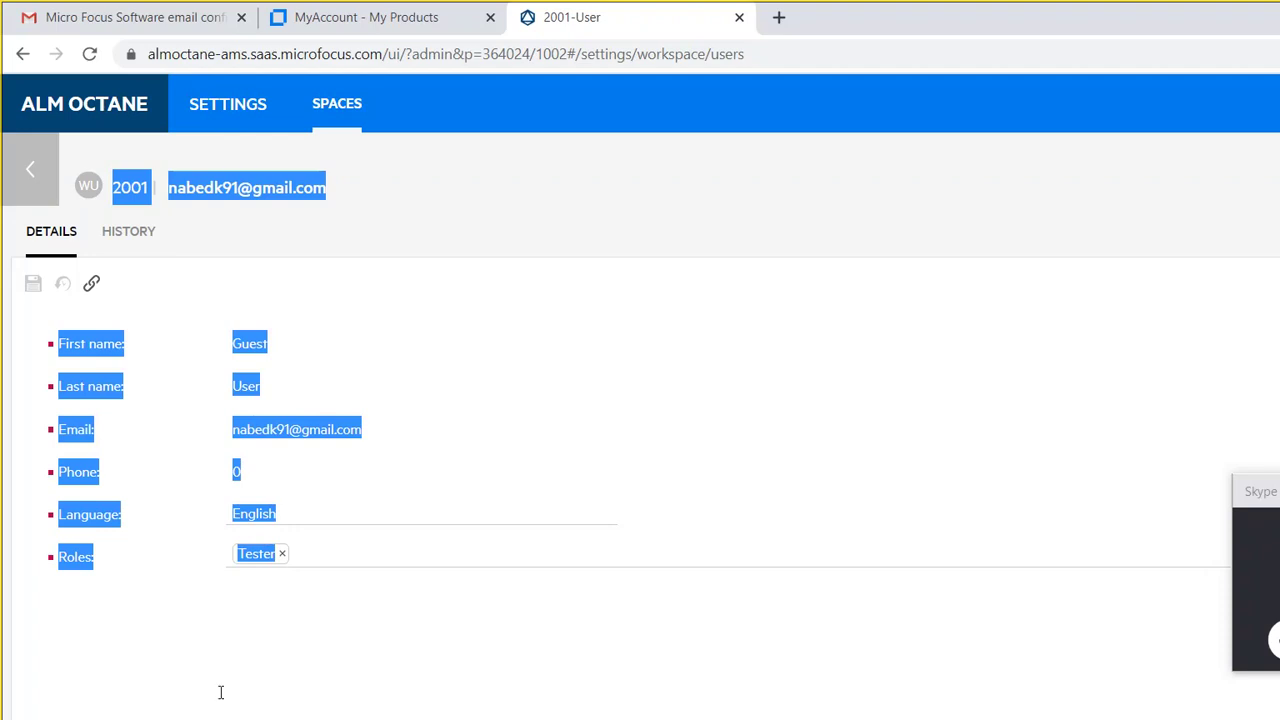
{"action": "left_click", "coordinate": [325, 560]}
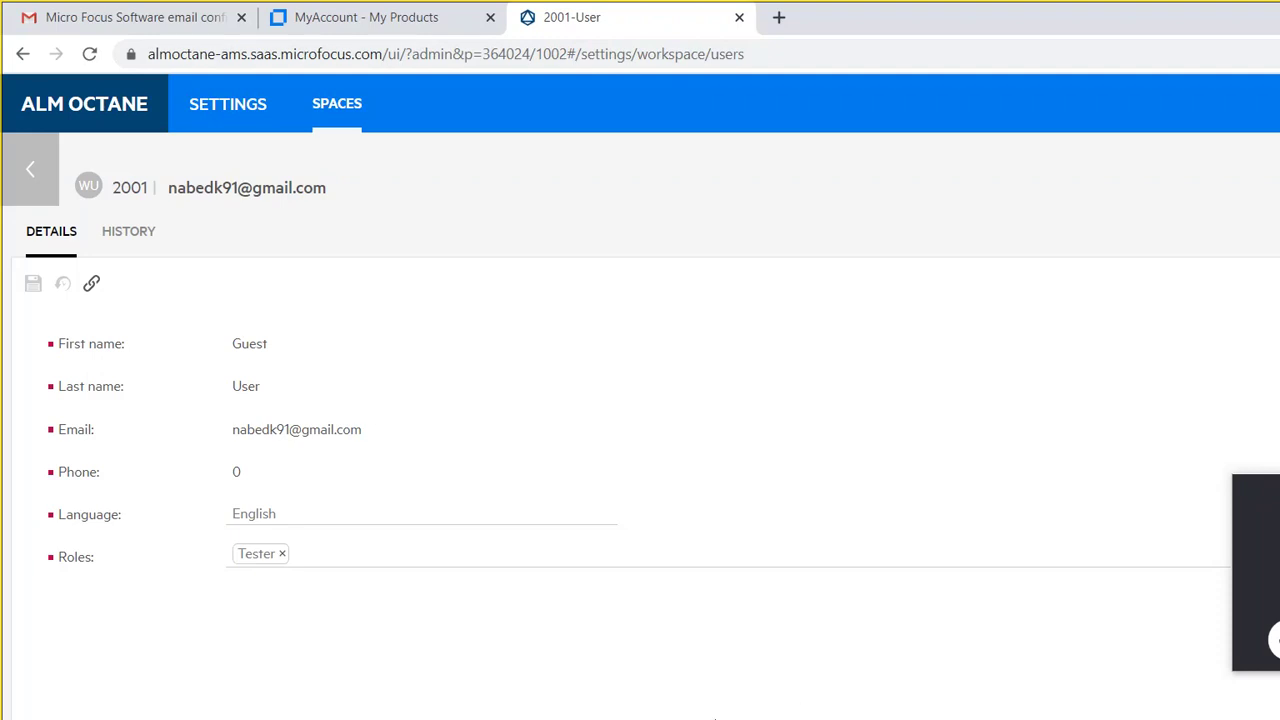
Step: Browse the All Docs, 2019-10, ALM and Introductory folders in File Explorer
{"action": "mouse_move", "coordinate": [465, 713]}
{"action": "left_click", "coordinate": [420, 712]}
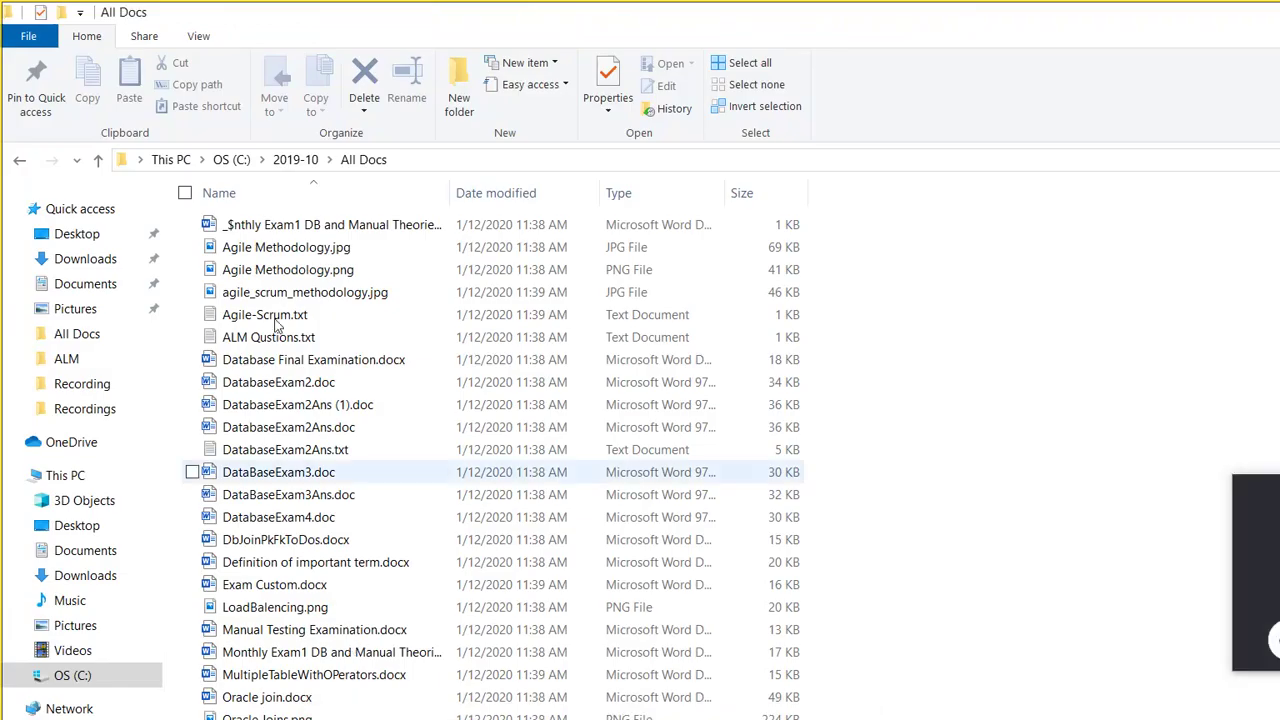
{"action": "left_click", "coordinate": [296, 160]}
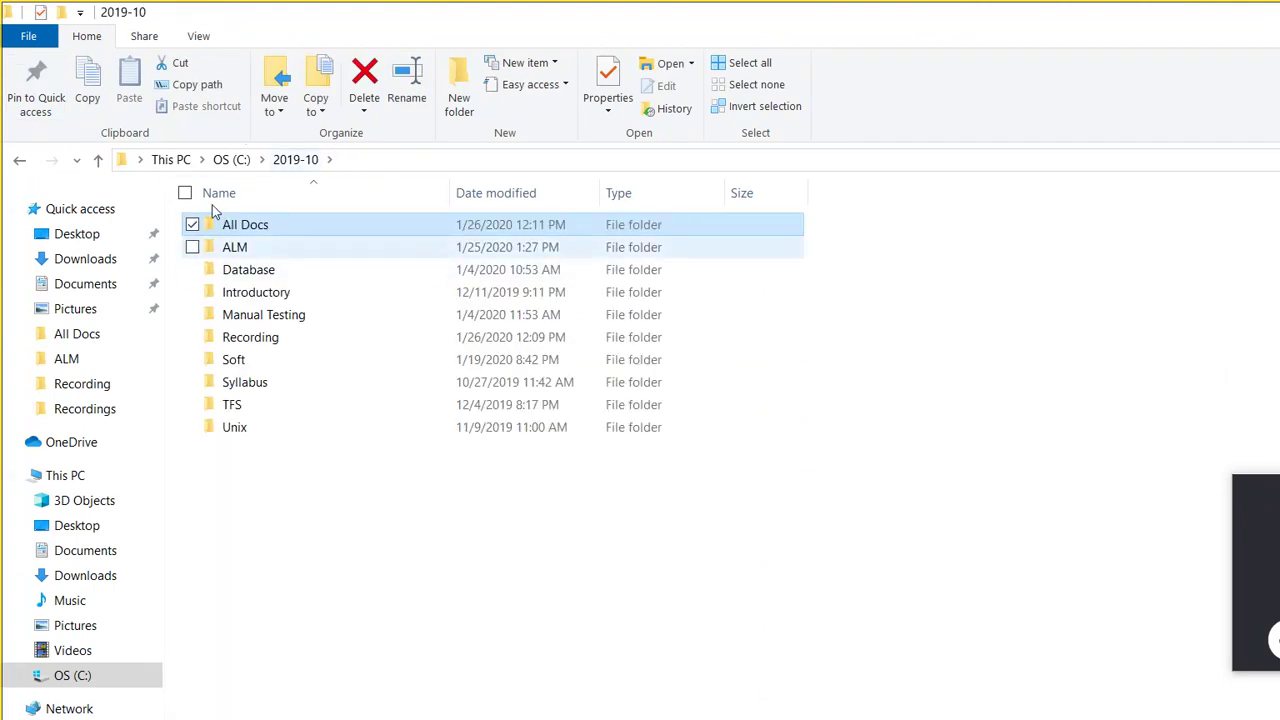
{"action": "double_click", "coordinate": [214, 246]}
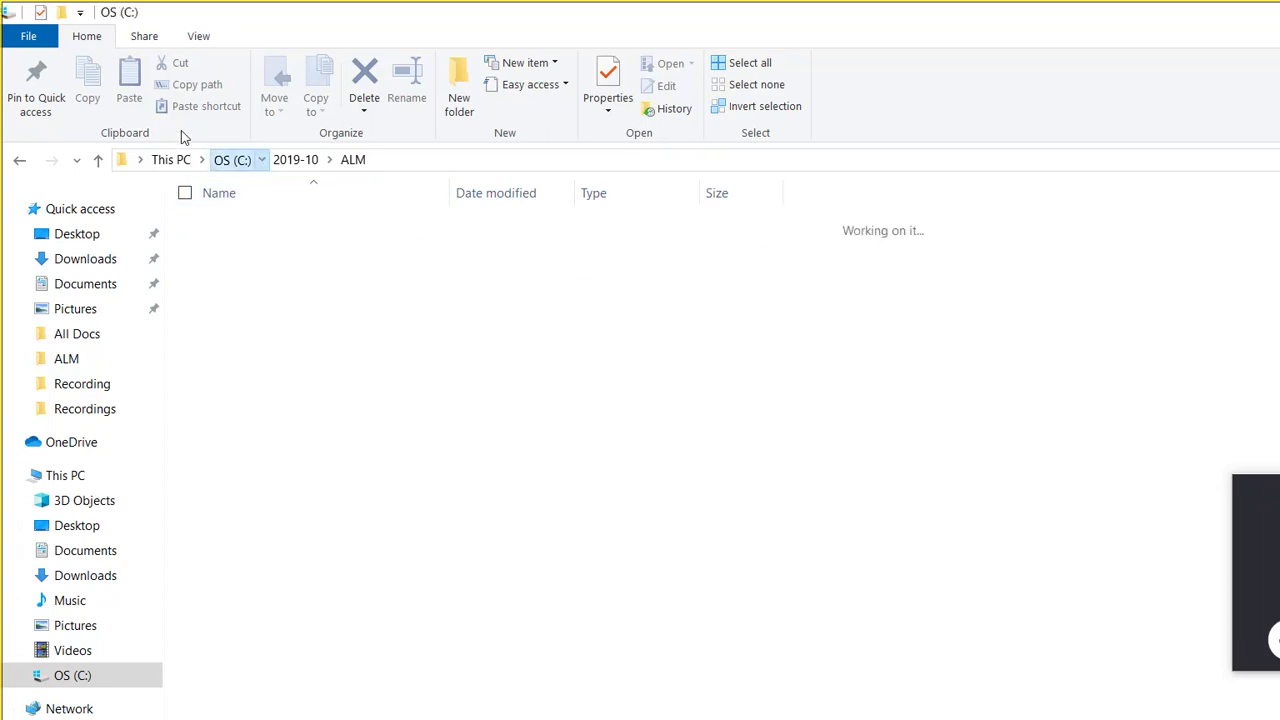
{"action": "left_click", "coordinate": [231, 159]}
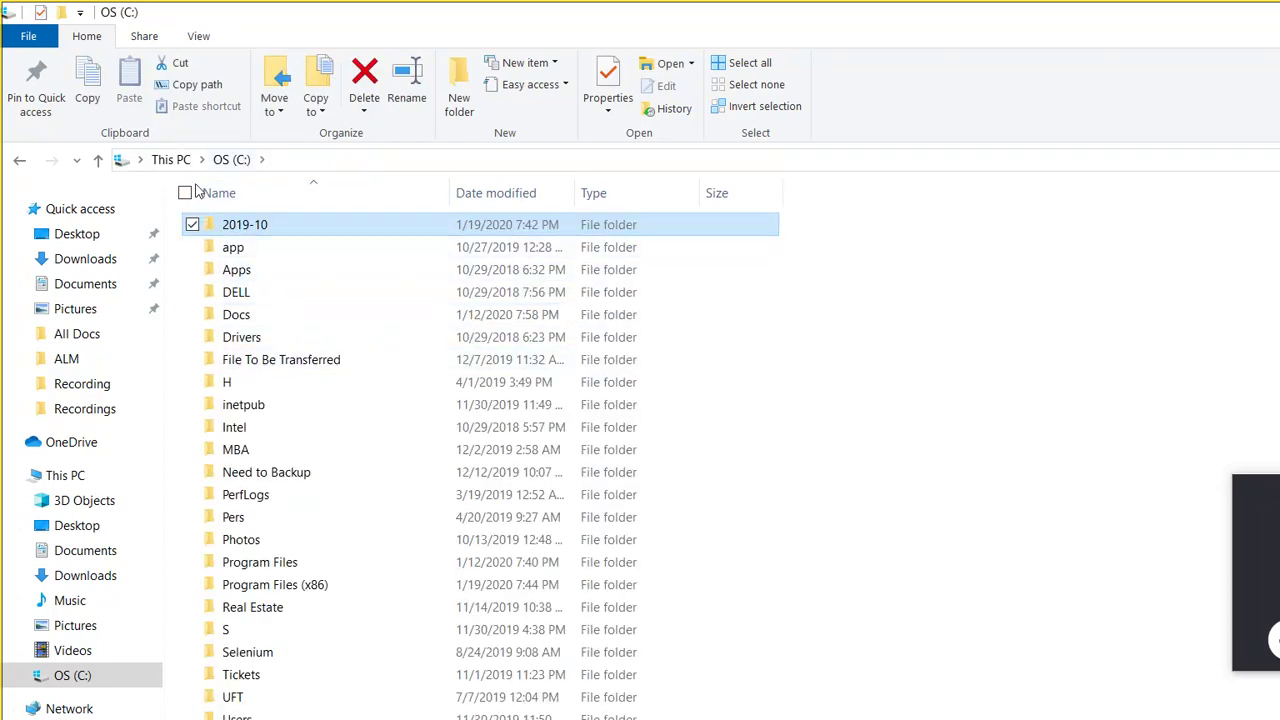
{"action": "double_click", "coordinate": [212, 226]}
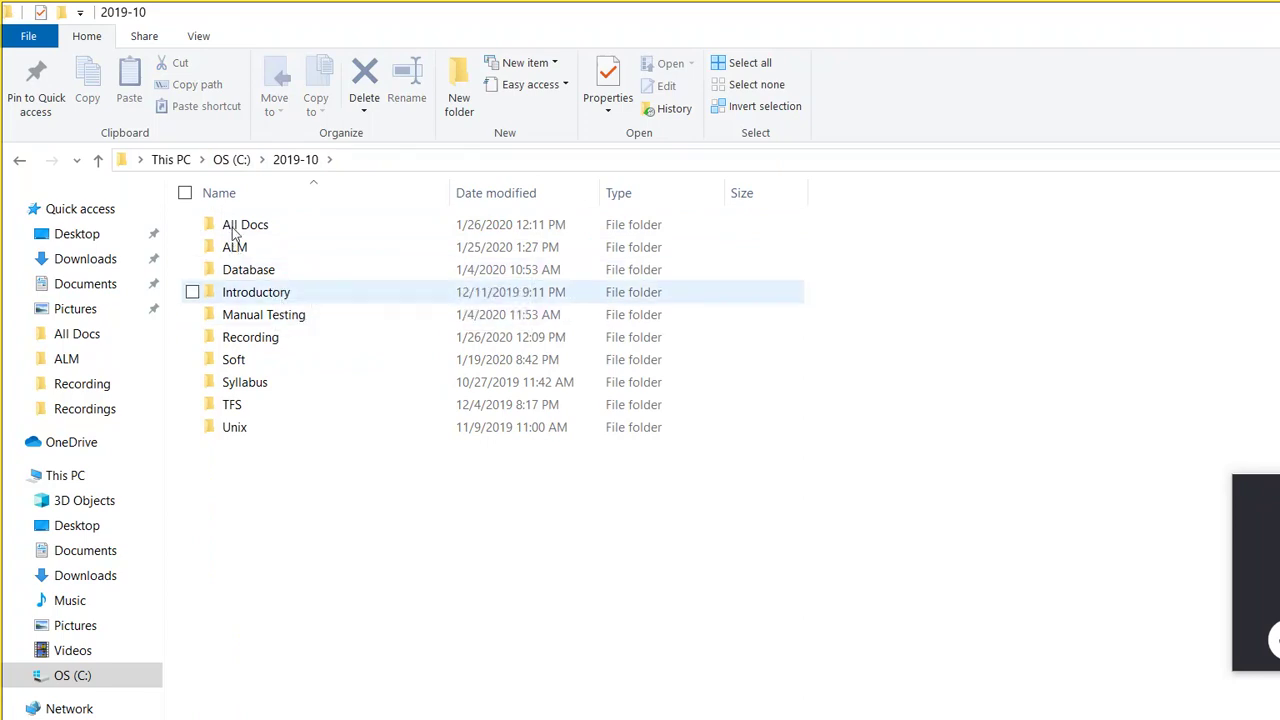
{"action": "key", "text": "Return"}
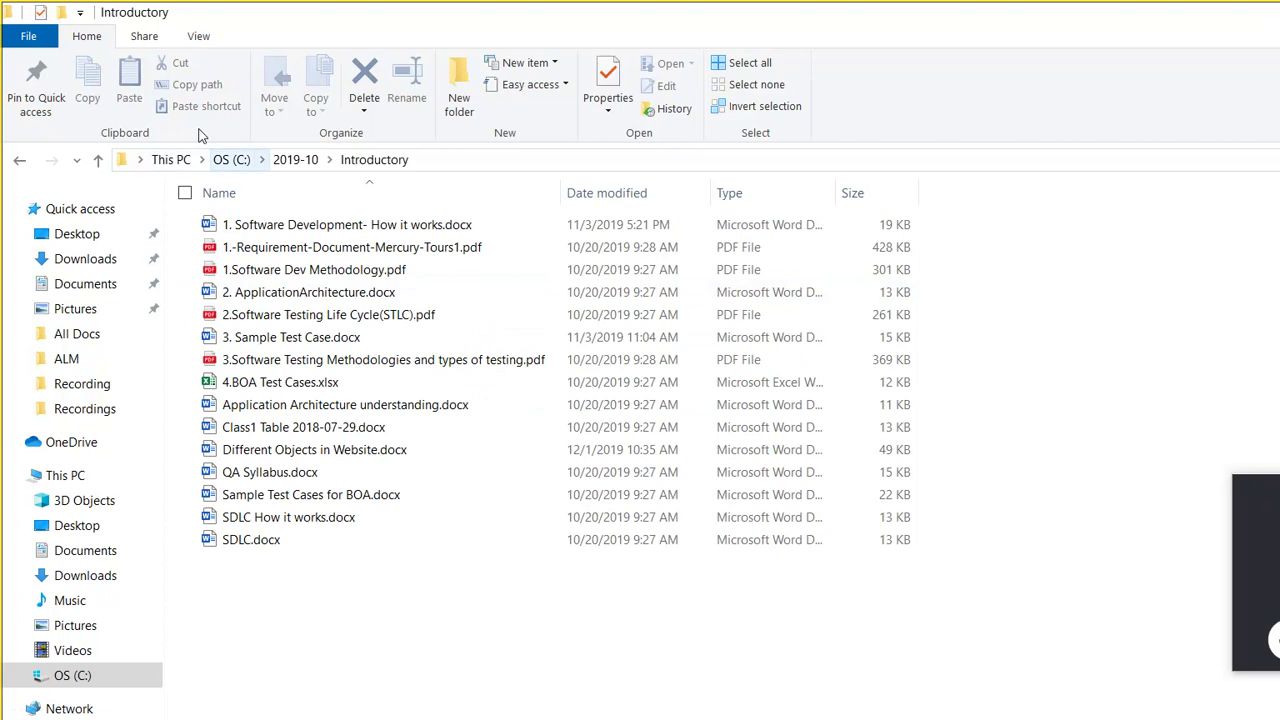
{"action": "key", "text": "BackSpace"}
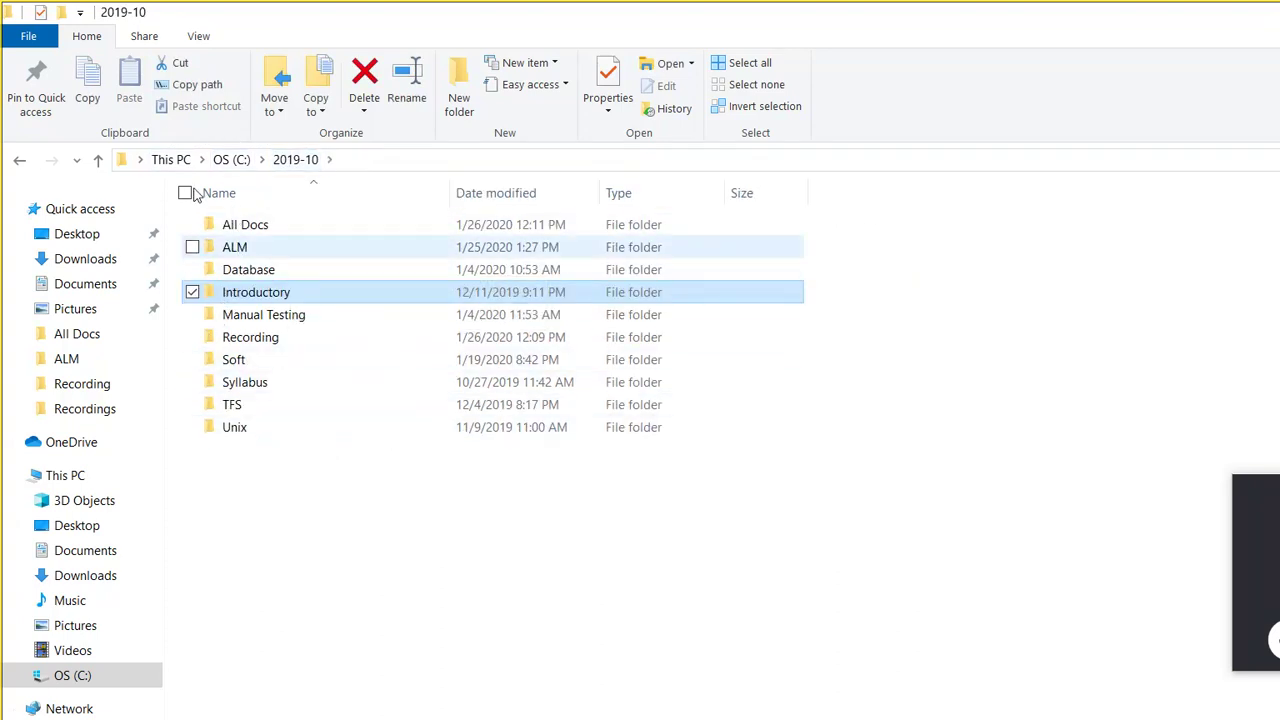
{"action": "key", "text": "Home"}
{"action": "key", "text": "Return"}
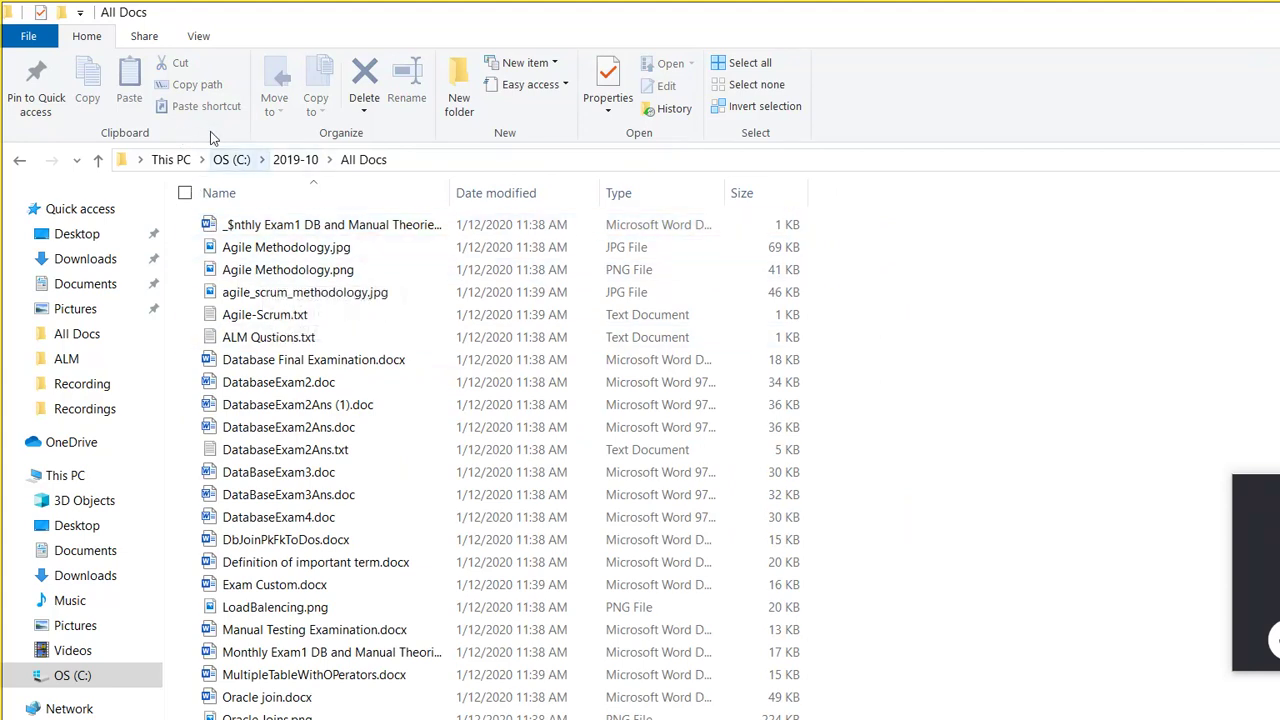
Step: Open File To Be Transferred and its ALM subfolder, then return to user 2001's page
{"action": "left_click", "coordinate": [232, 159]}
{"action": "key", "text": "f"}
{"action": "key", "text": "Return"}
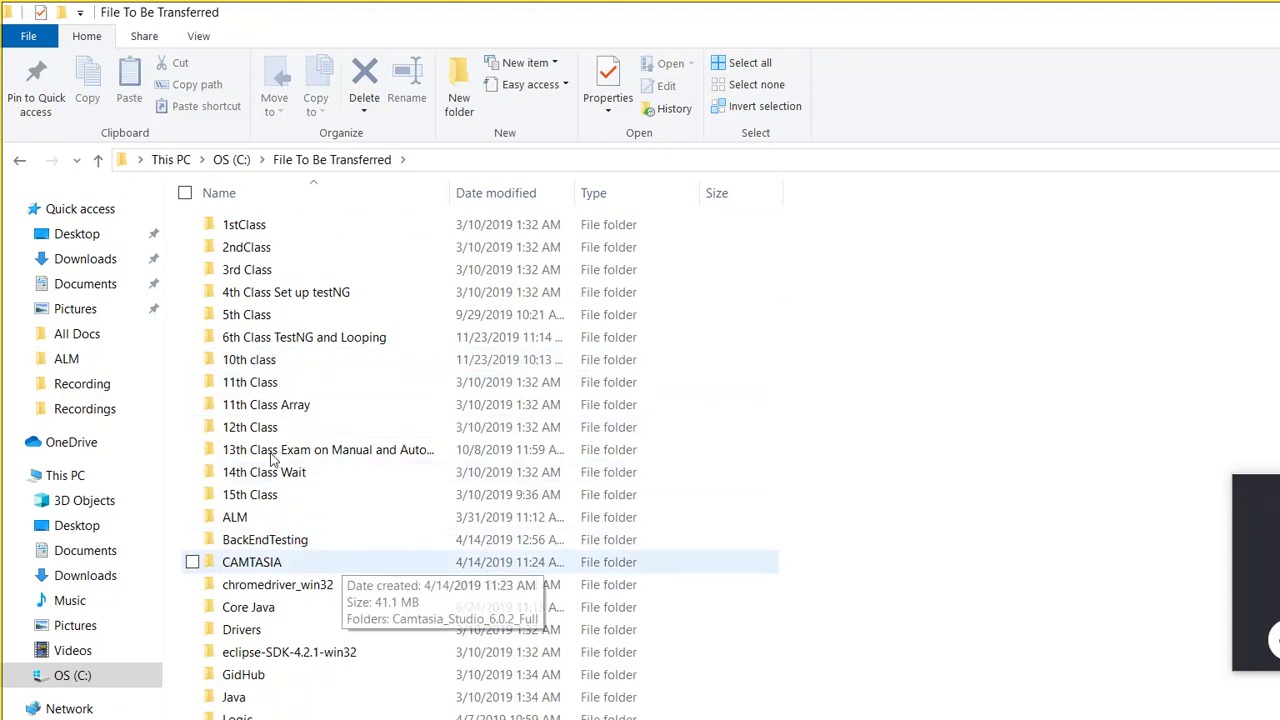
{"action": "key", "text": "Return"}
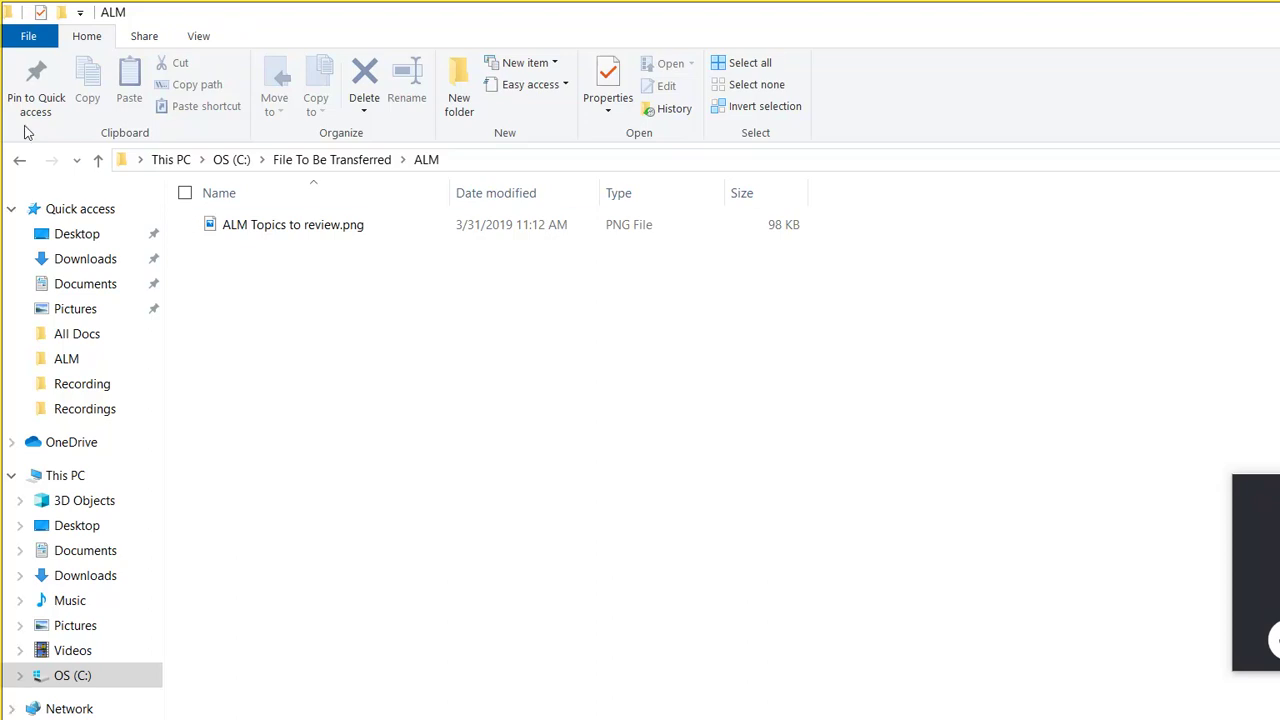
{"action": "left_click", "coordinate": [19, 158]}
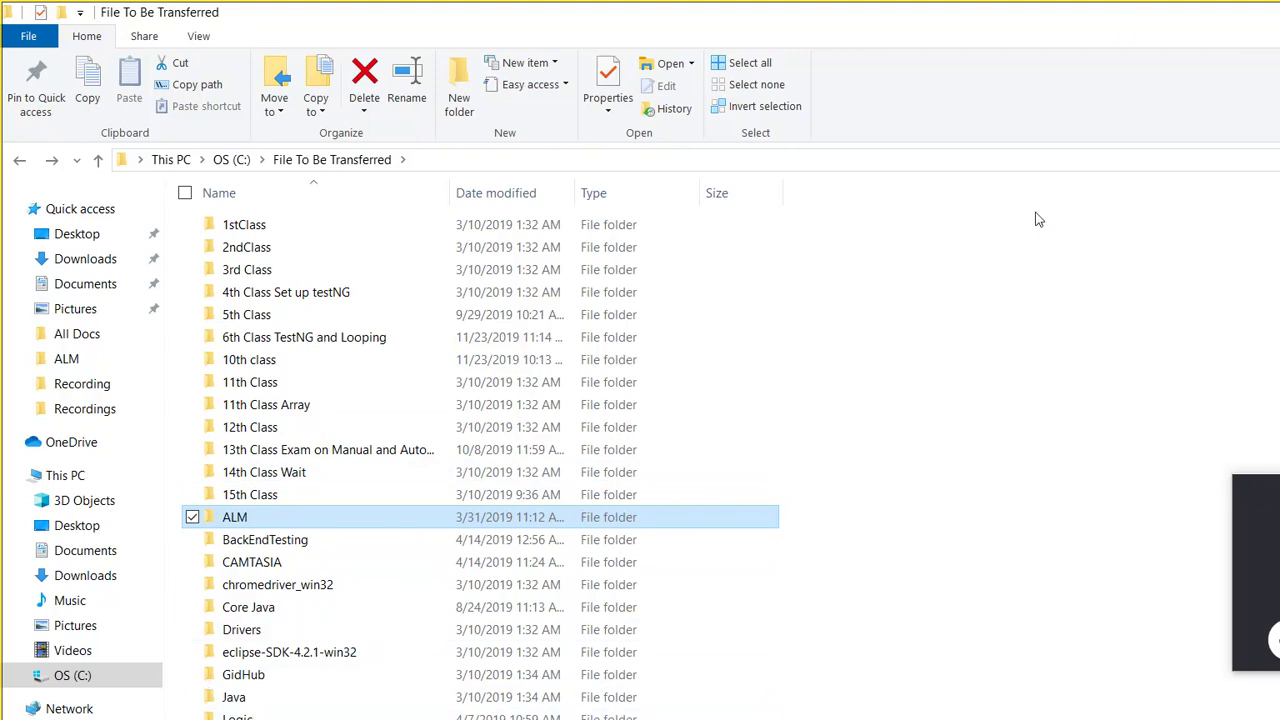
{"action": "left_click", "coordinate": [1182, 14]}
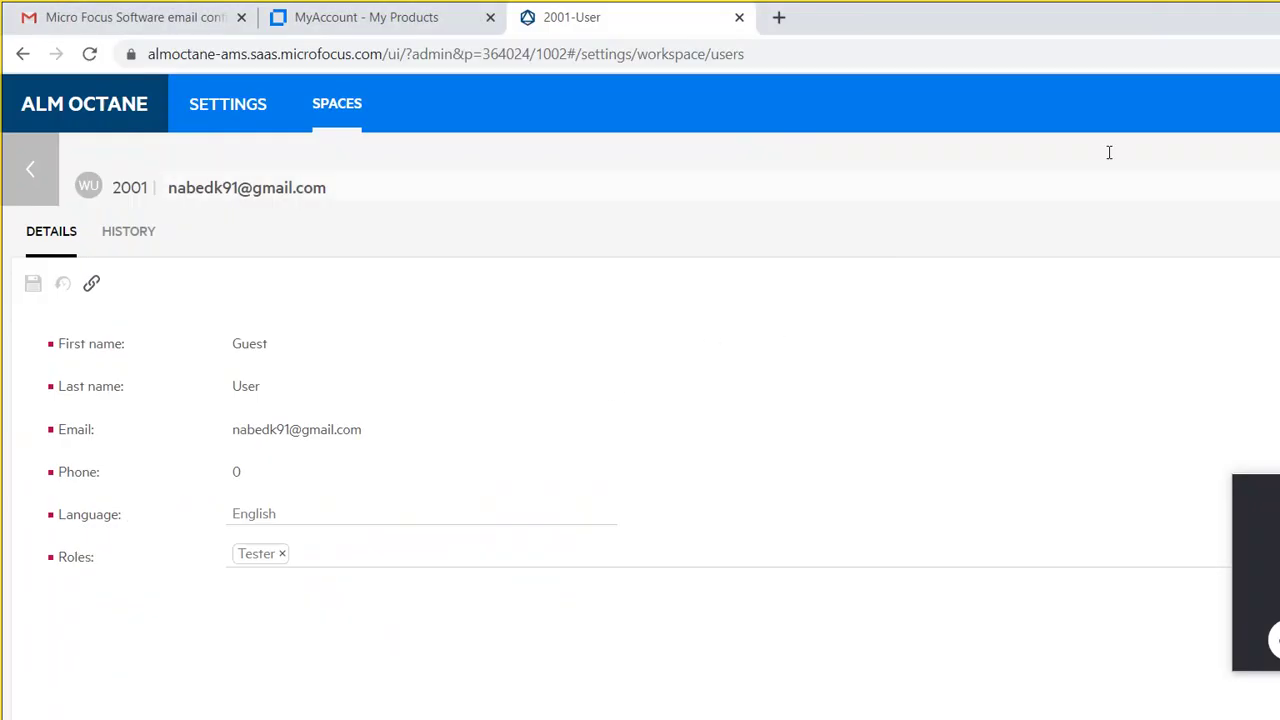
Step: Go back from user 2001's details to the default_workspace Users list
{"action": "left_click", "coordinate": [31, 152]}
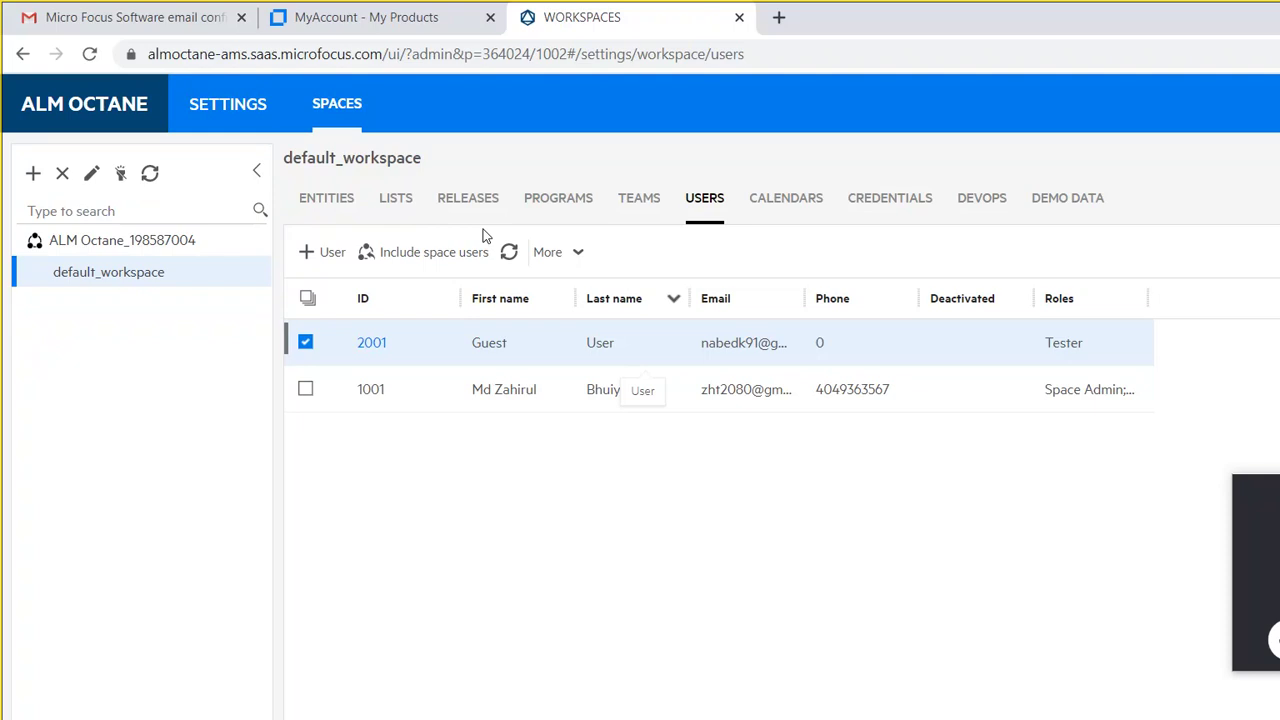
Step: In MyAccount, replace the invitee's e-mail with another address, then close the invite when it already exists
{"action": "left_click", "coordinate": [301, 22]}
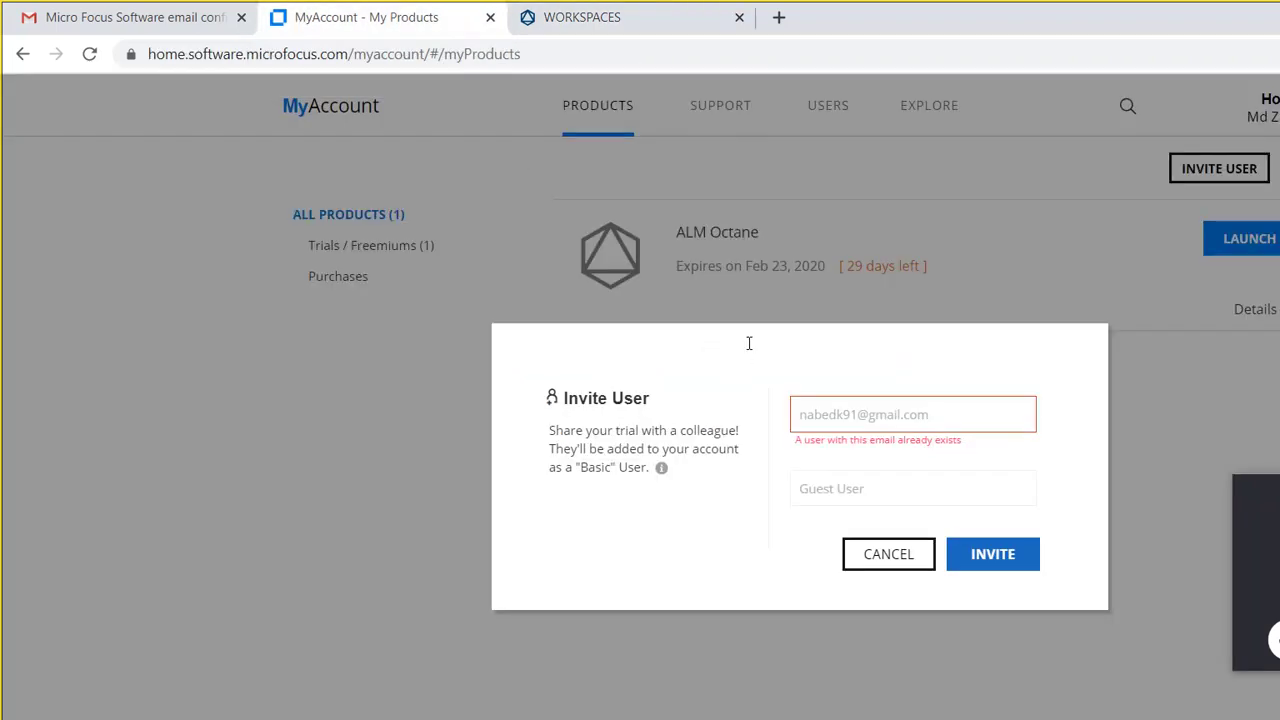
{"action": "key", "text": "Tab"}
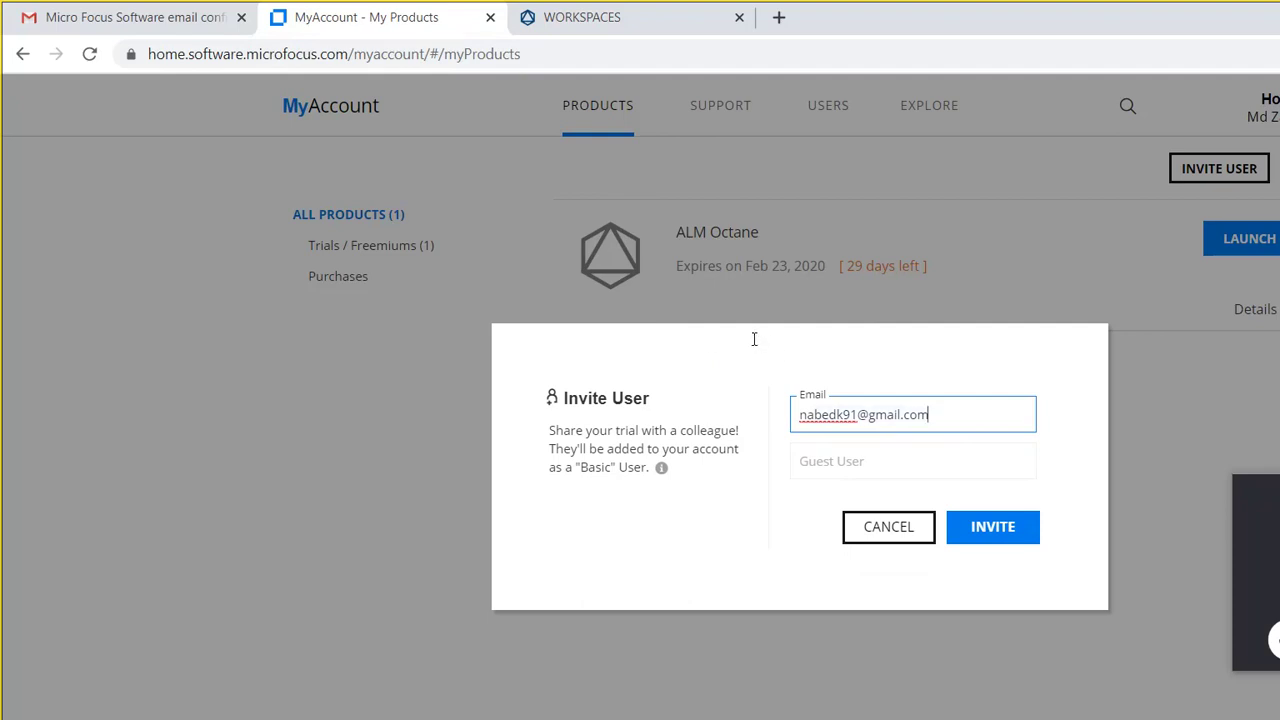
{"action": "key", "text": "BackSpace"}
{"action": "key", "text": "BackSpace"}
{"action": "key", "text": "BackSpace"}
{"action": "key", "text": "BackSpace"}
{"action": "key", "text": "BackSpace"}
{"action": "key", "text": "BackSpace"}
{"action": "key", "text": "BackSpace"}
{"action": "key", "text": "BackSpace"}
{"action": "key", "text": "BackSpace"}
{"action": "key", "text": "BackSpace"}
{"action": "key", "text": "BackSpace"}
{"action": "key", "text": "BackSpace"}
{"action": "key", "text": "BackSpace"}
{"action": "key", "text": "BackSpace"}
{"action": "key", "text": "BackSpace"}
{"action": "key", "text": "BackSpace"}
{"action": "key", "text": "BackSpace"}
{"action": "key", "text": "BackSpace"}
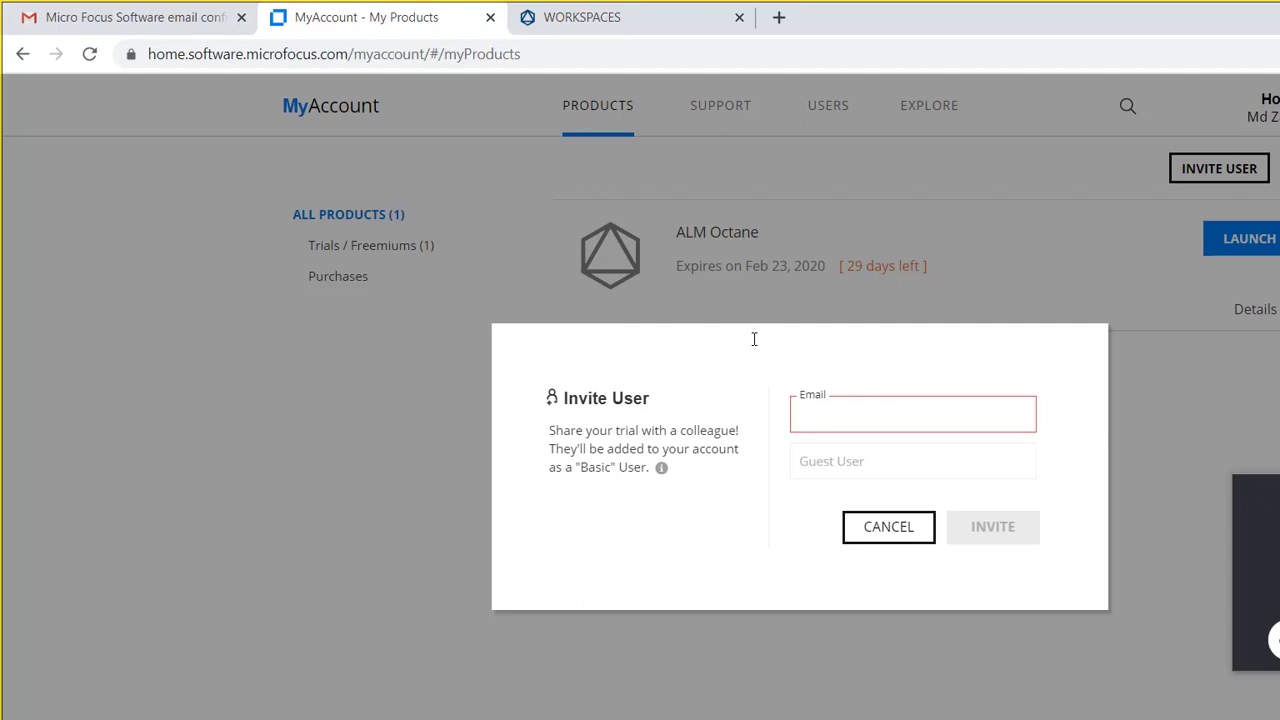
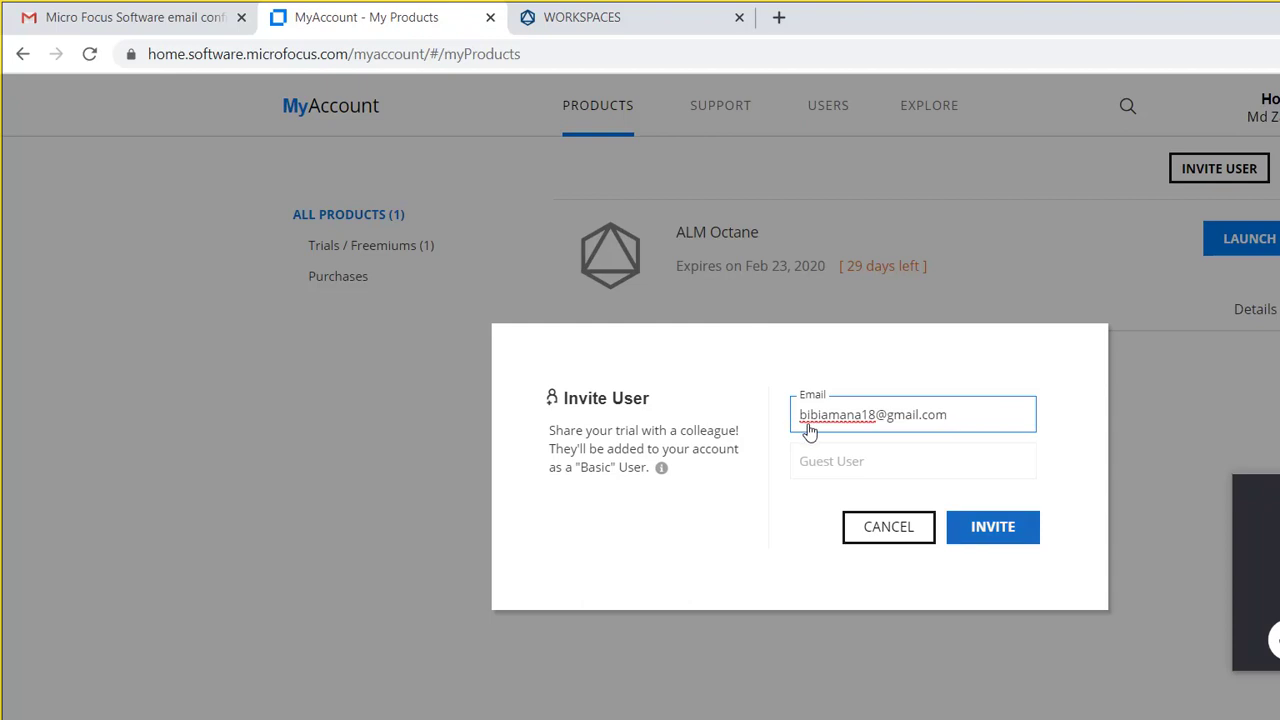
{"action": "key", "text": "Tab"}
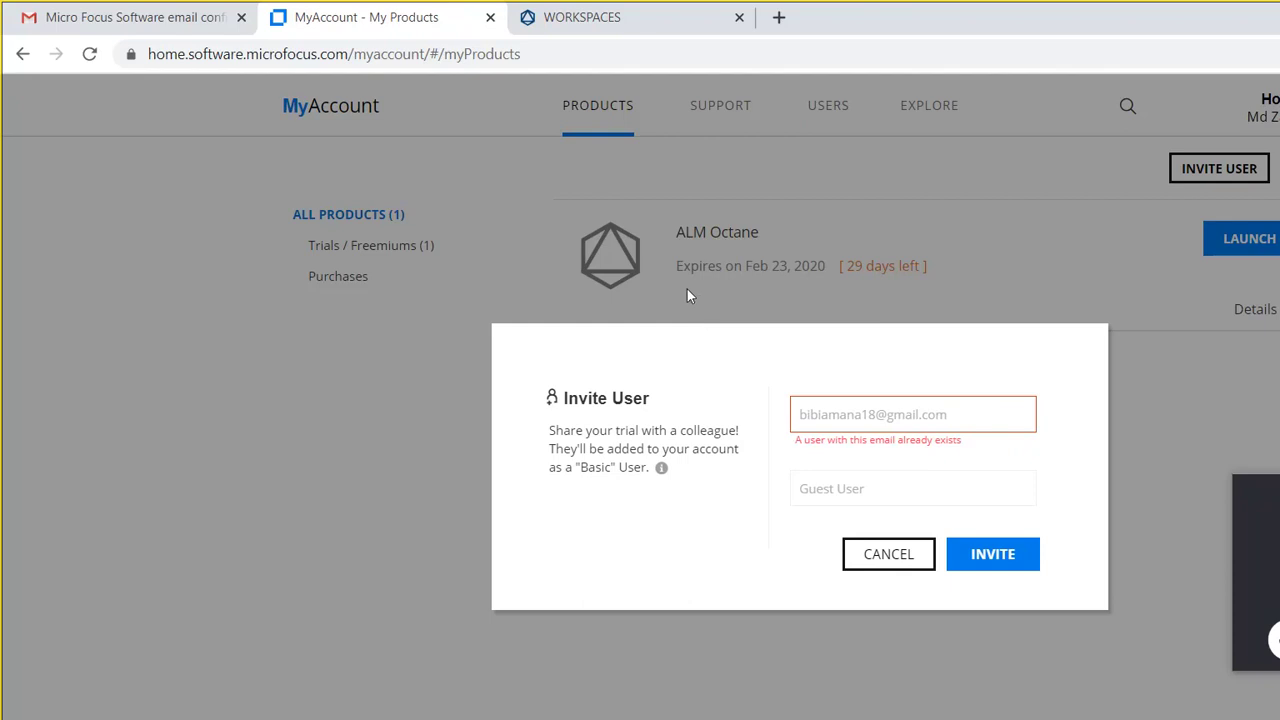
{"action": "key", "text": "Escape"}
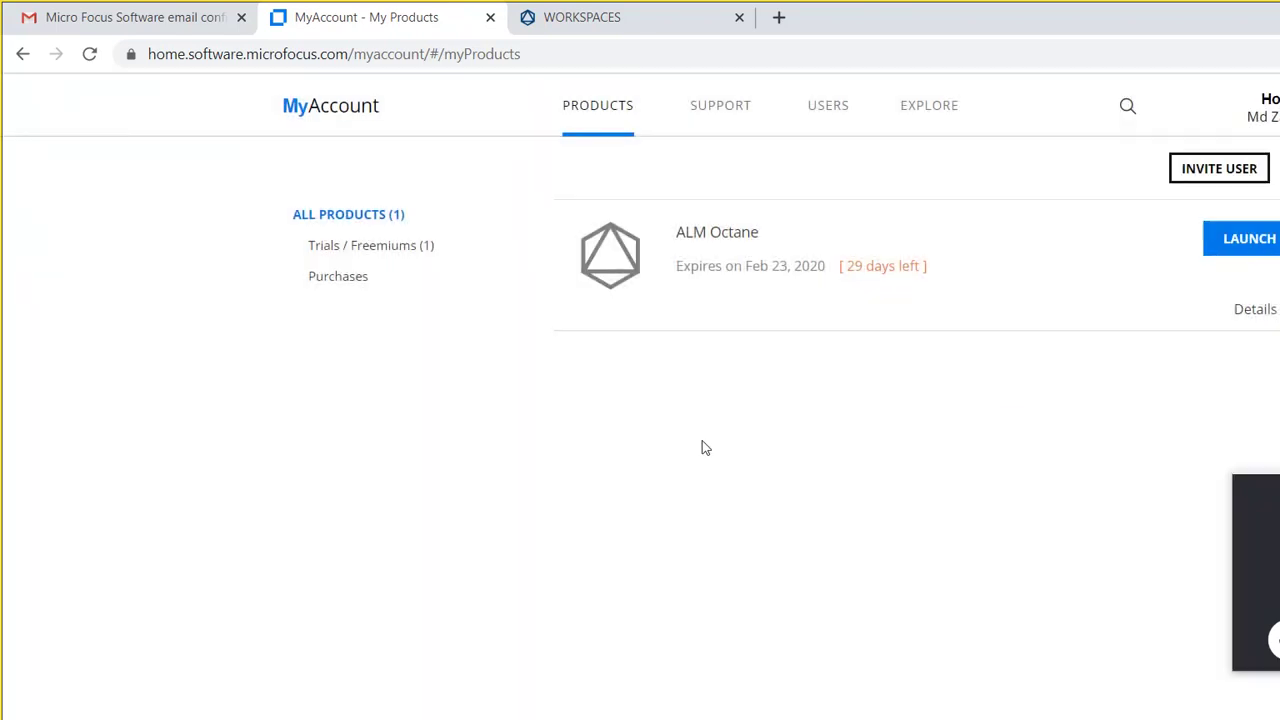
Step: Expand the ALM Octane trial card's license details, then return to the workspace Users list
{"action": "left_click", "coordinate": [1036, 250]}
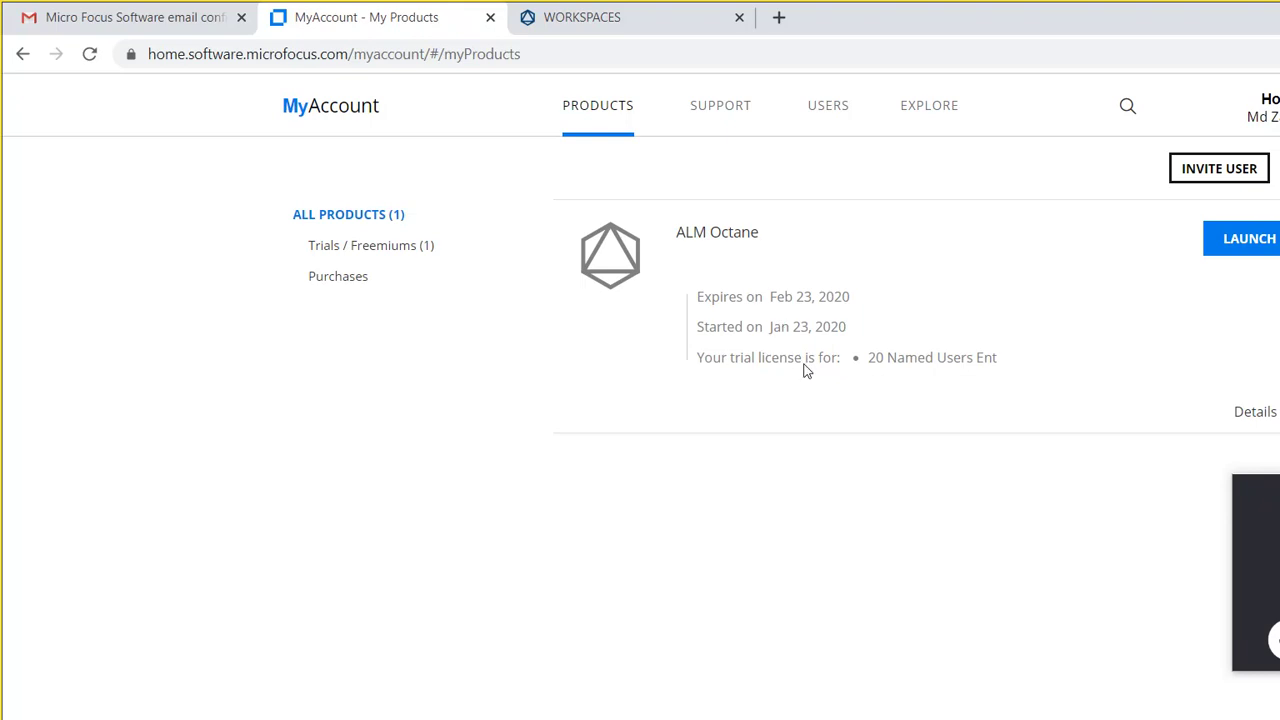
{"action": "left_click", "coordinate": [489, 19]}
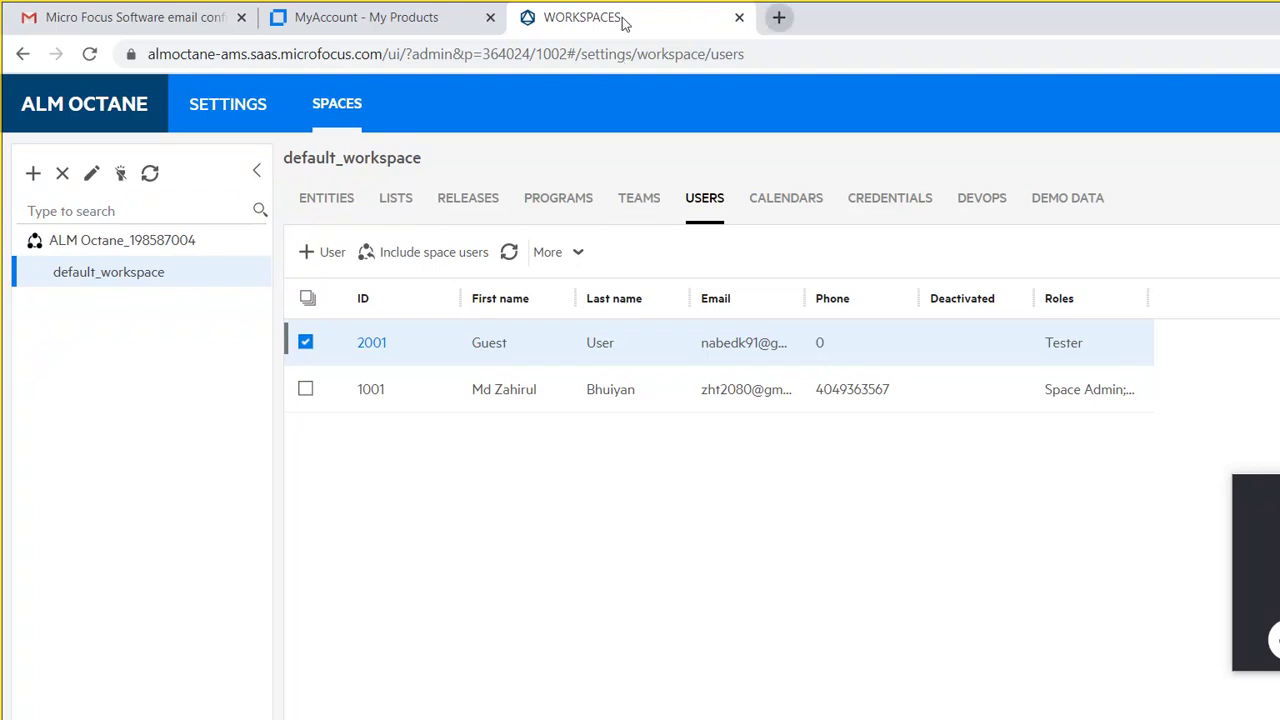
Step: Search 'alm octane trial' in a new tab and open the ALM Octane - Micro Focus free-trial page
{"action": "key", "text": "ctrl+t"}
{"action": "type", "text": "alm"}
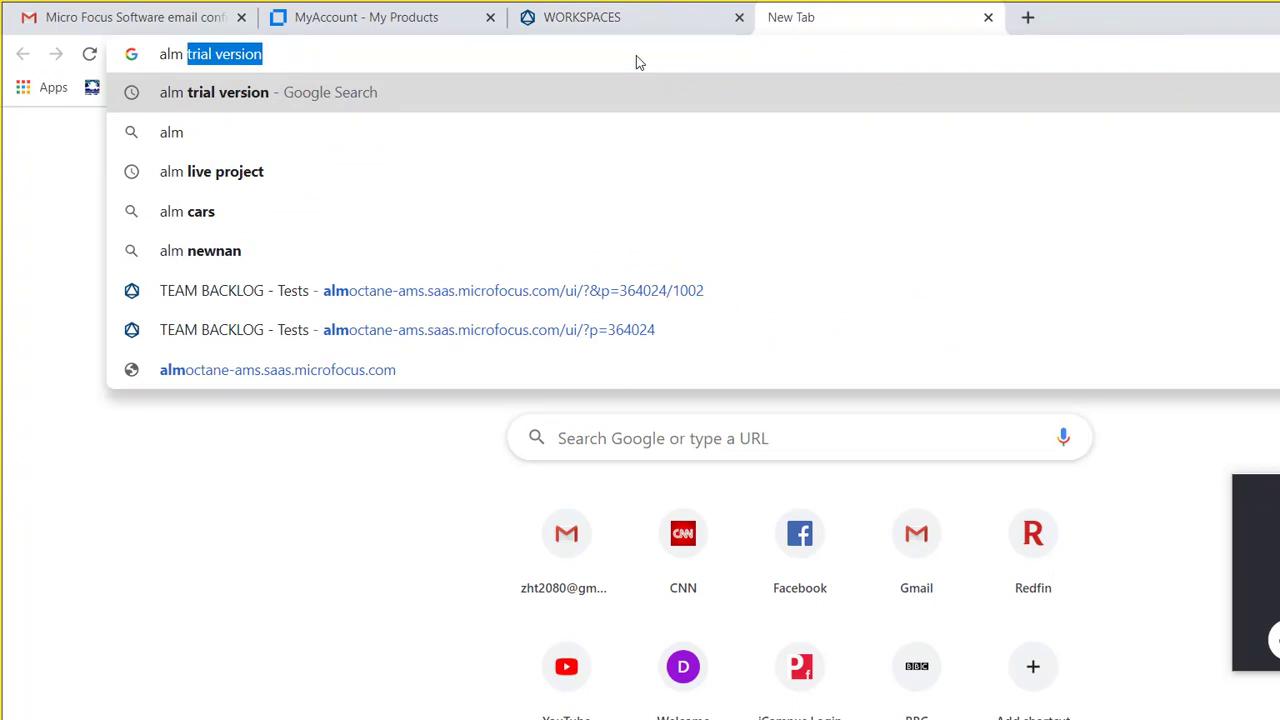
{"action": "type", "text": " octane trial"}
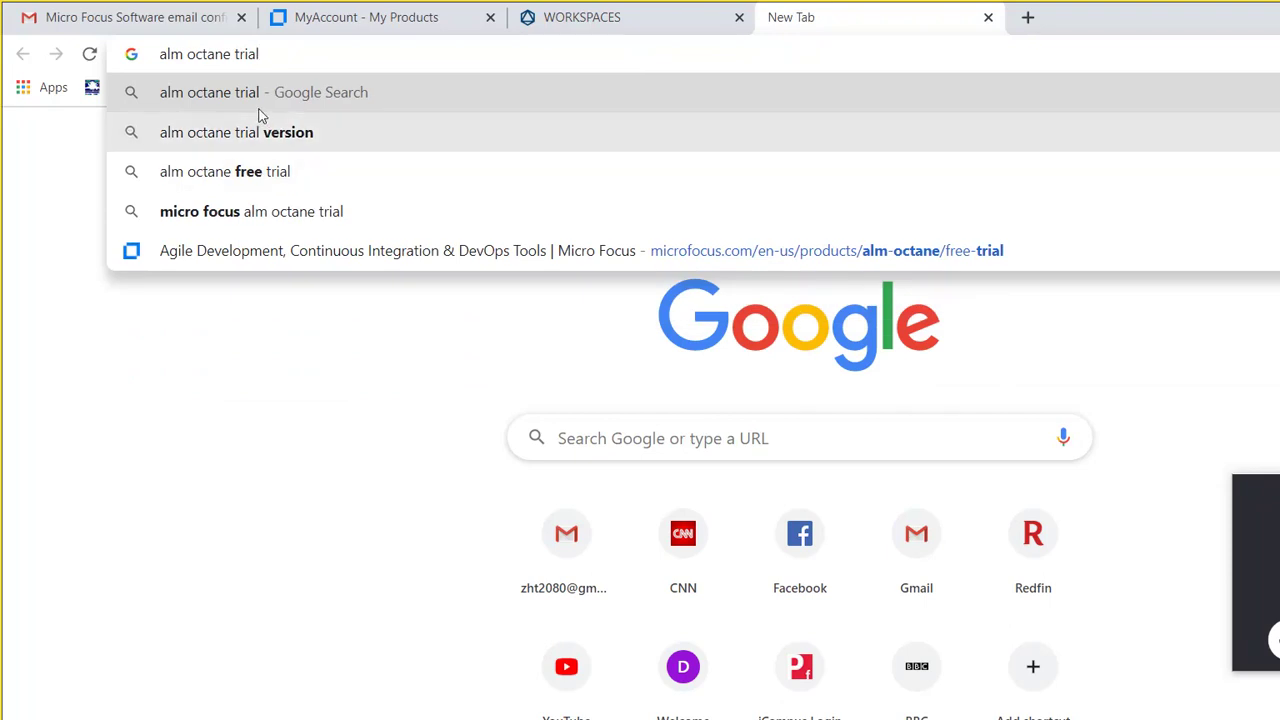
{"action": "left_click", "coordinate": [260, 117]}
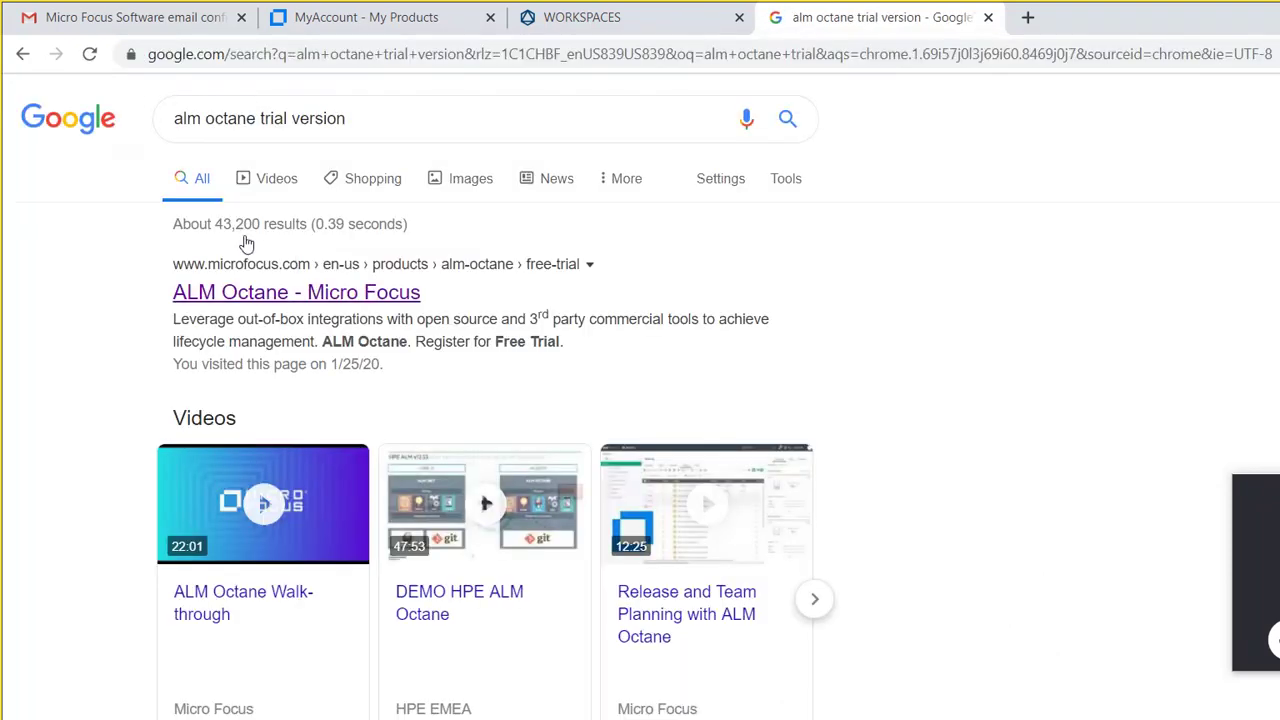
{"action": "left_click", "coordinate": [244, 241]}
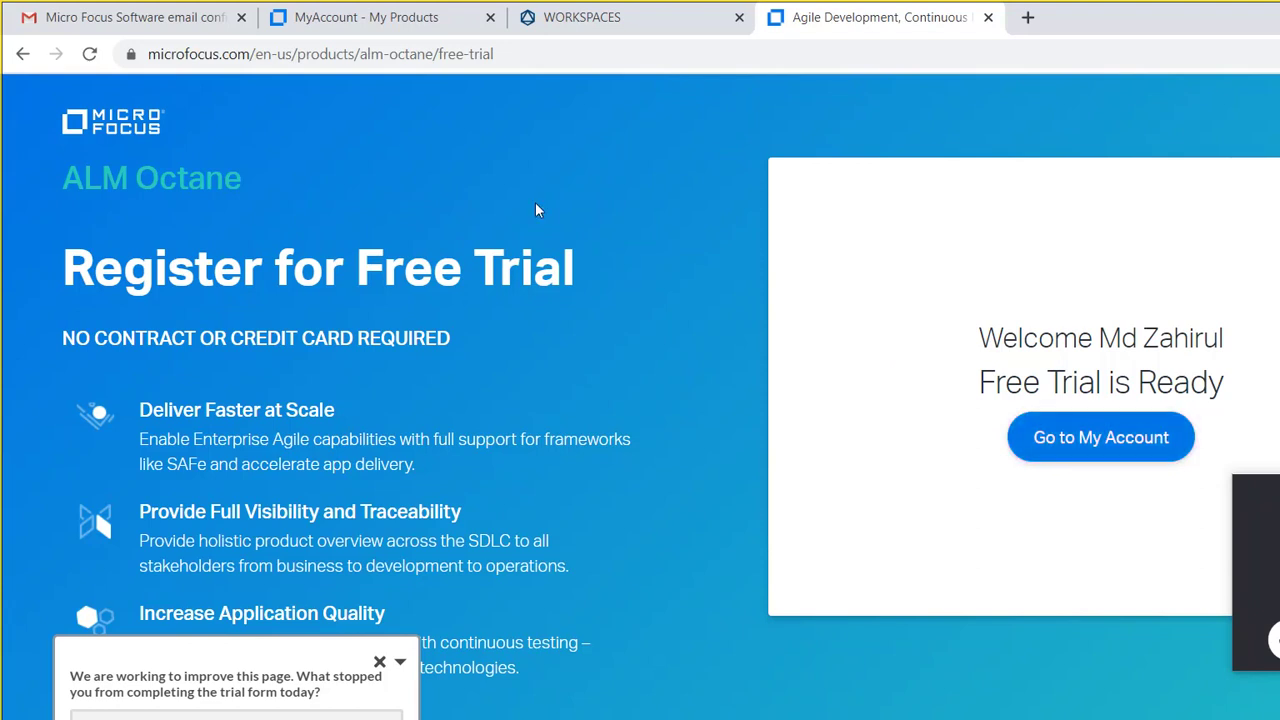
Step: Briefly check the Skype call, then return to the ALM Octane workspace tab in Chrome
{"action": "left_click", "coordinate": [404, 50]}
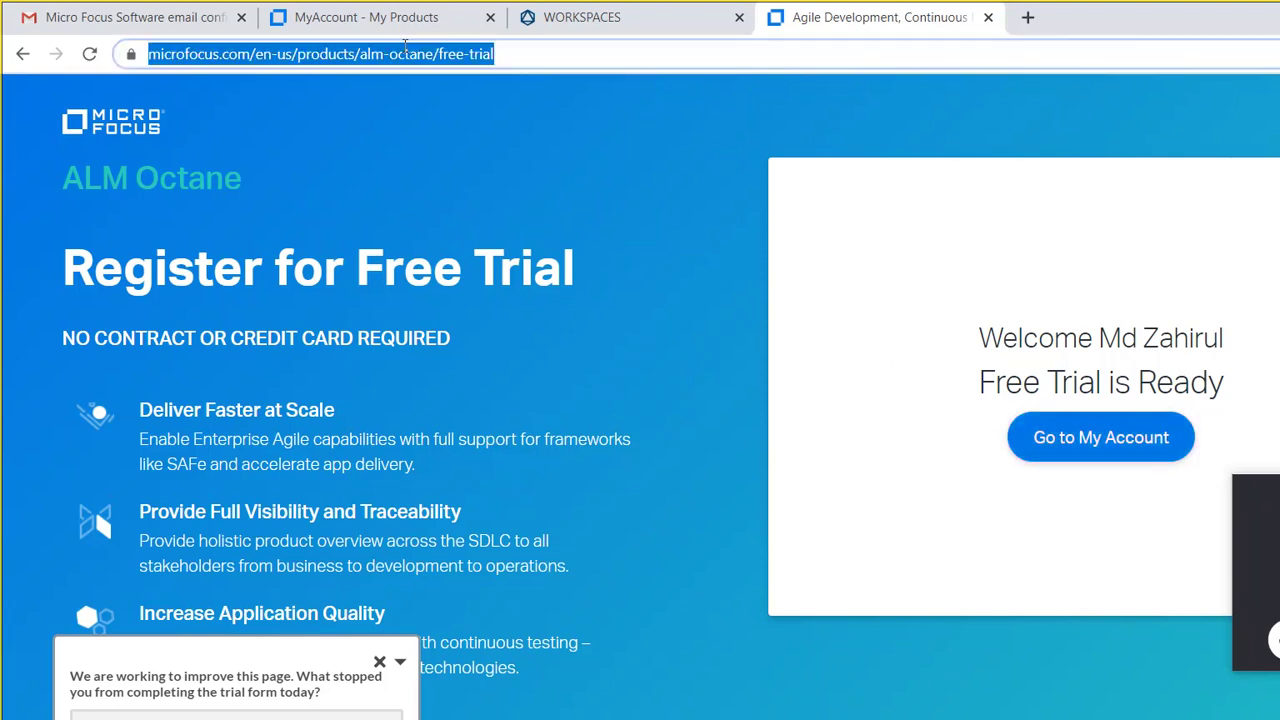
{"action": "left_click", "coordinate": [628, 718]}
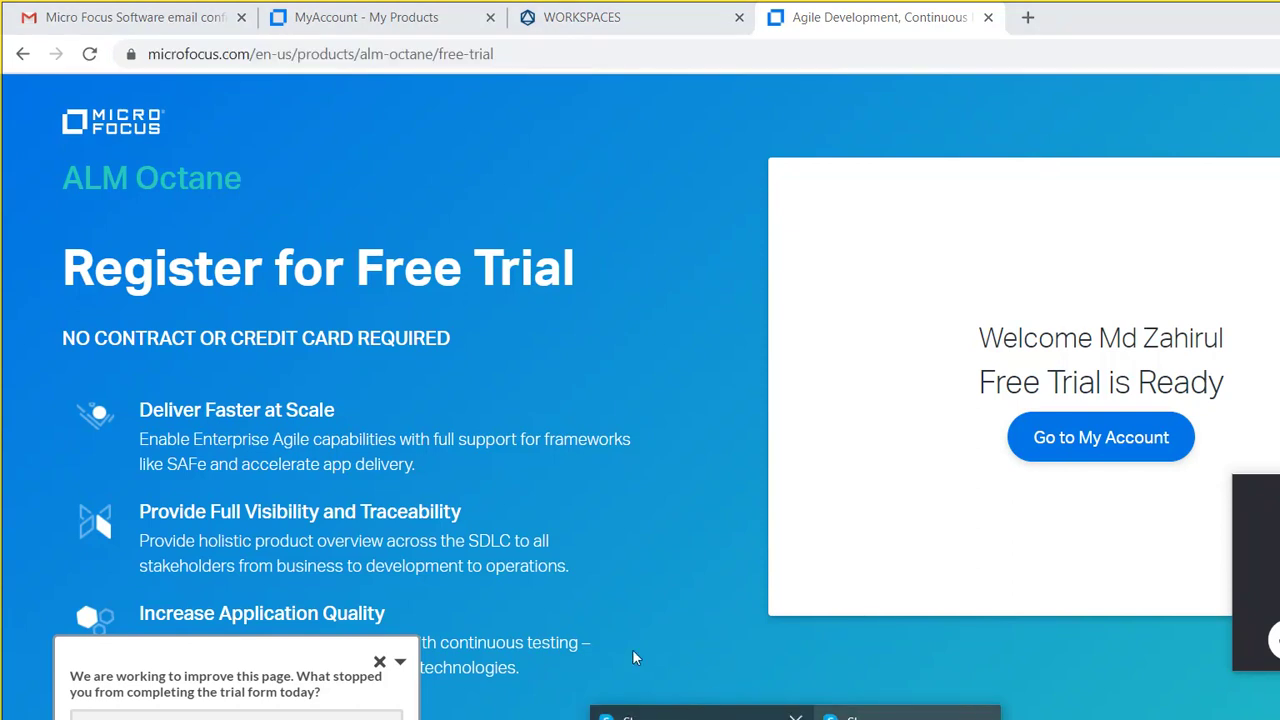
{"action": "left_click", "coordinate": [600, 710]}
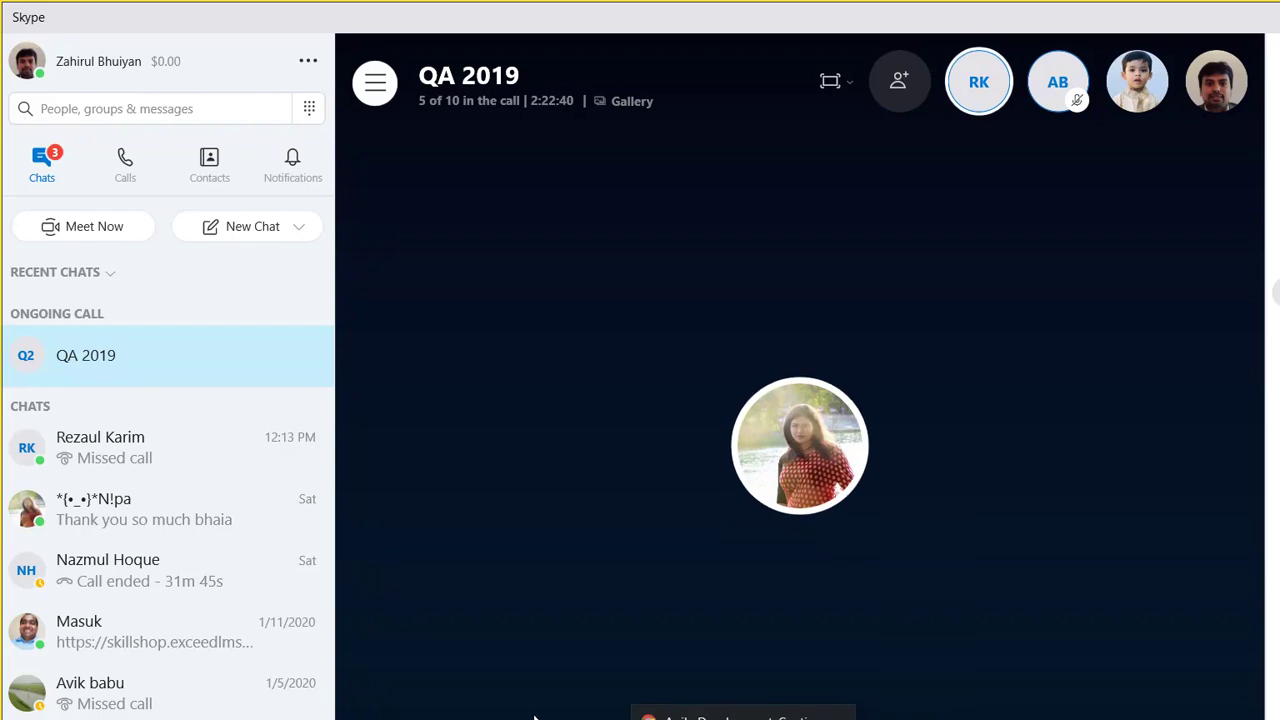
{"action": "left_click", "coordinate": [600, 719]}
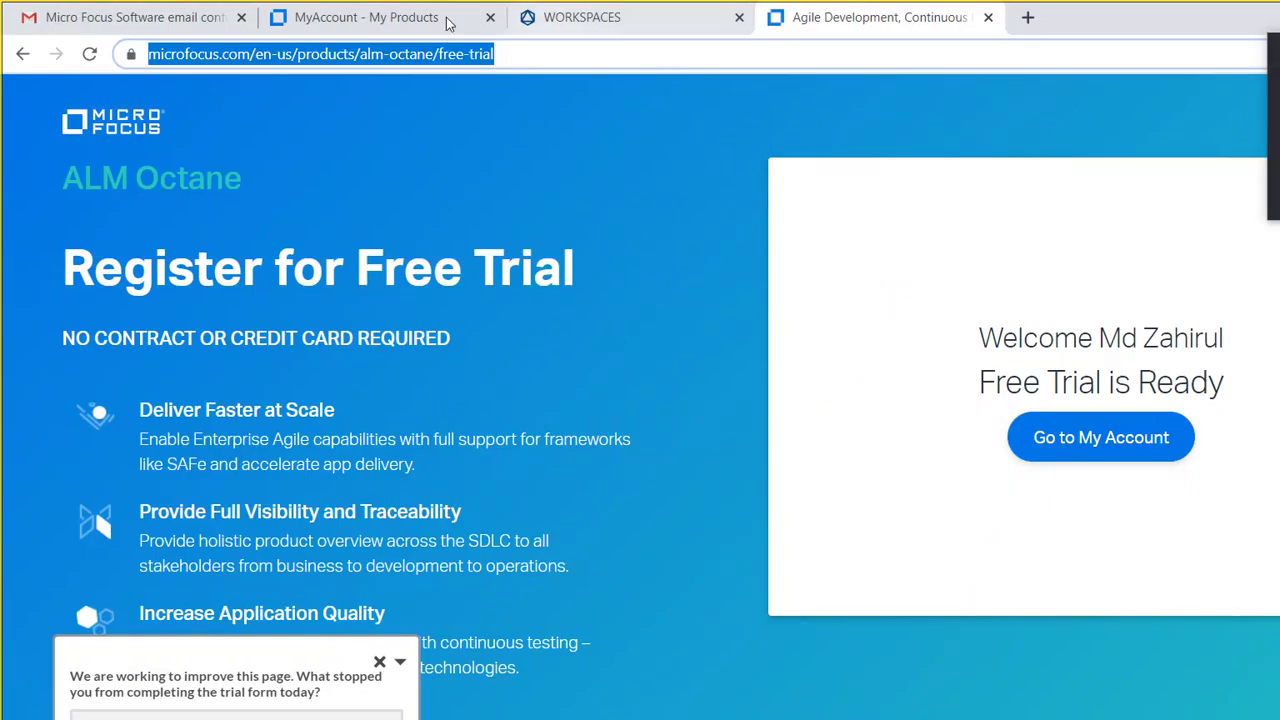
{"action": "left_click", "coordinate": [580, 17]}
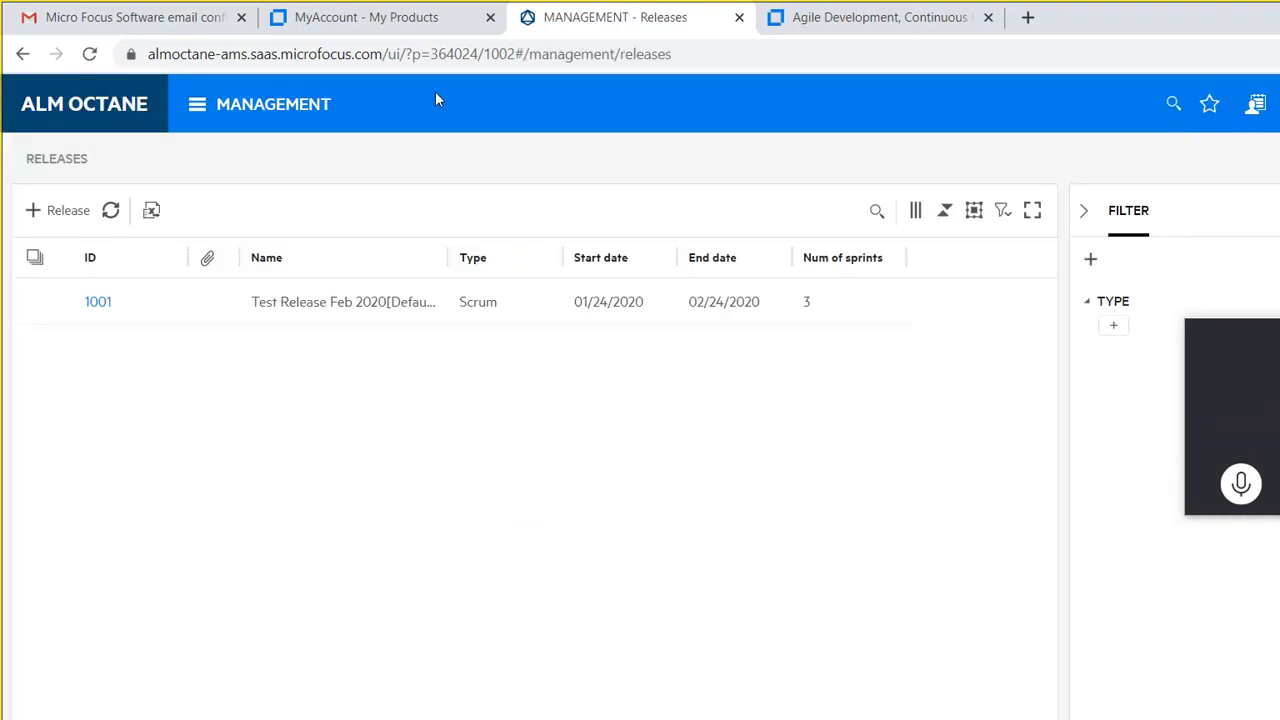
Step: Open the module navigation menu from the MANAGEMENT header on the Releases page
{"action": "left_click", "coordinate": [157, 88]}
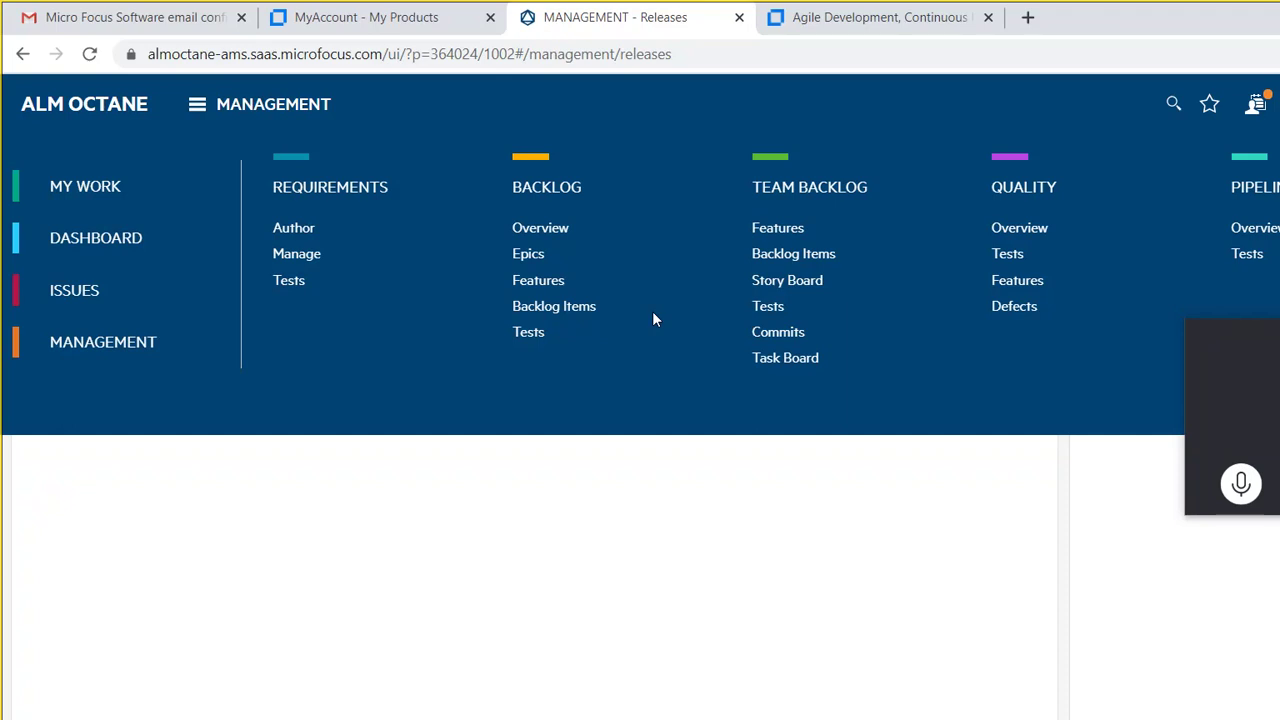
Step: In File Explorer, navigate from the C: drive into C:\2019-10\Manual Testing
{"action": "mouse_move", "coordinate": [478, 712]}
{"action": "left_click", "coordinate": [474, 708]}
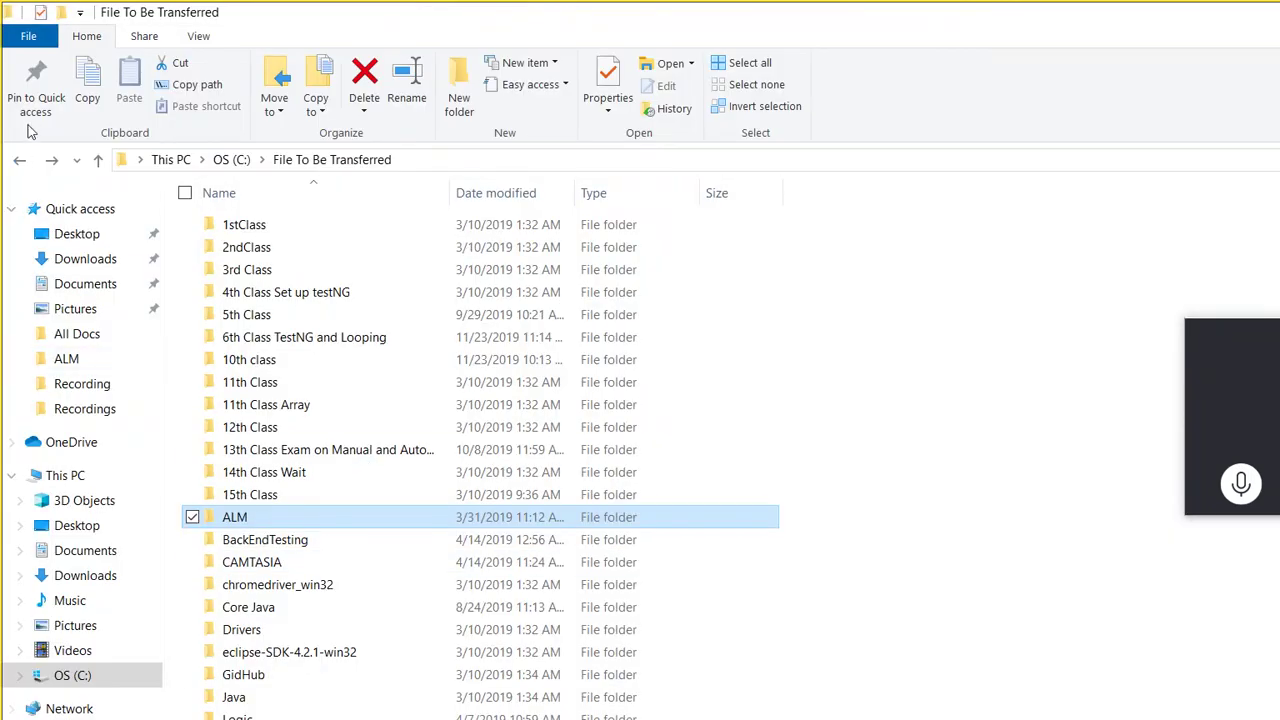
{"action": "key", "text": "alt+Up"}
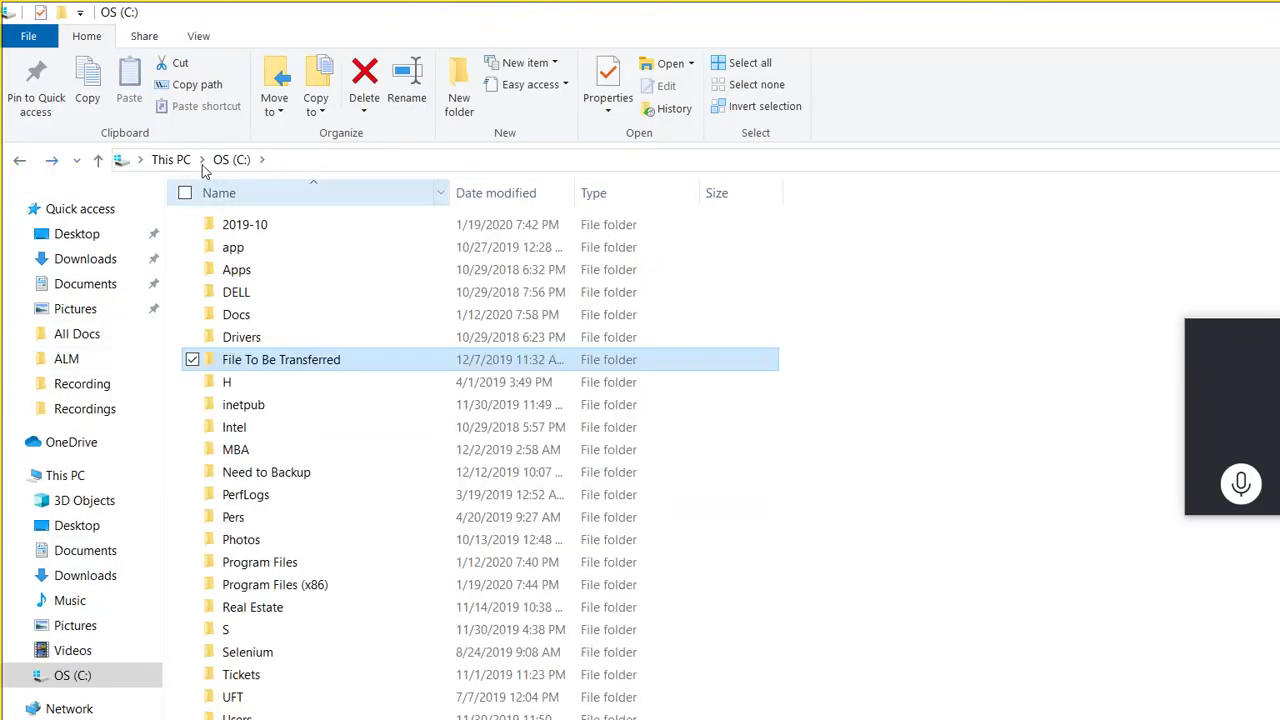
{"action": "double_click", "coordinate": [205, 222]}
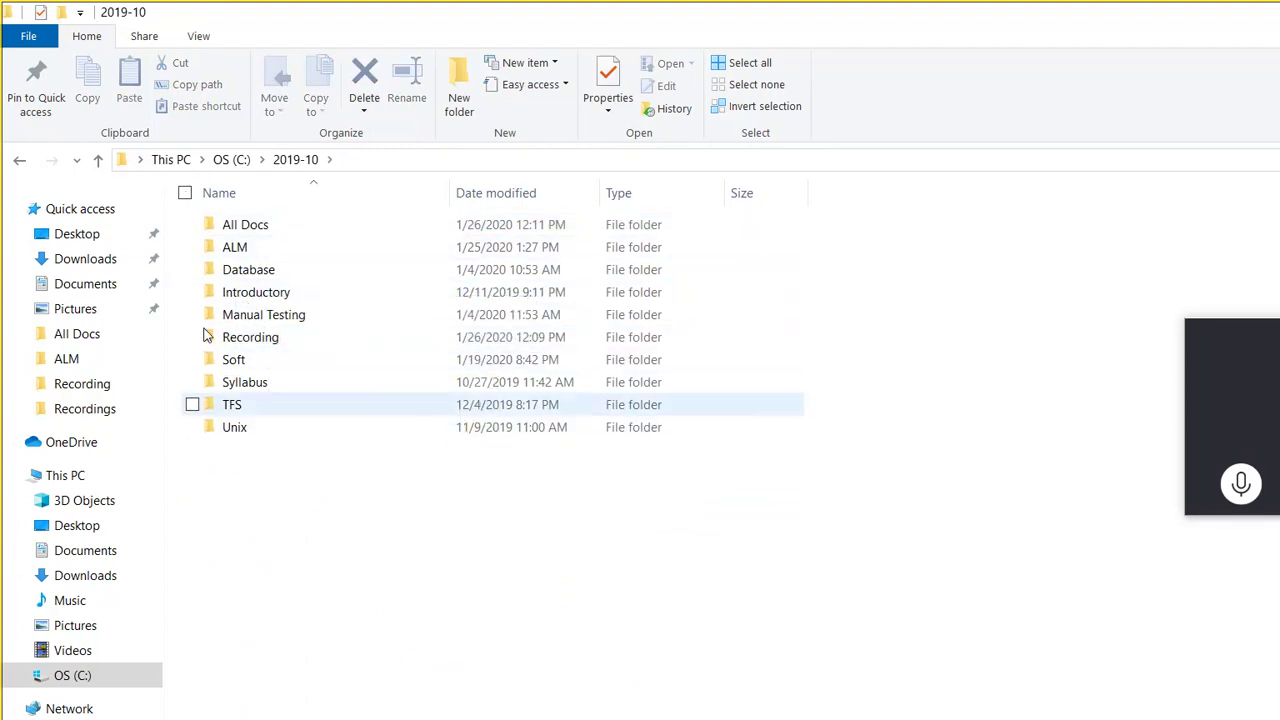
{"action": "double_click", "coordinate": [222, 224]}
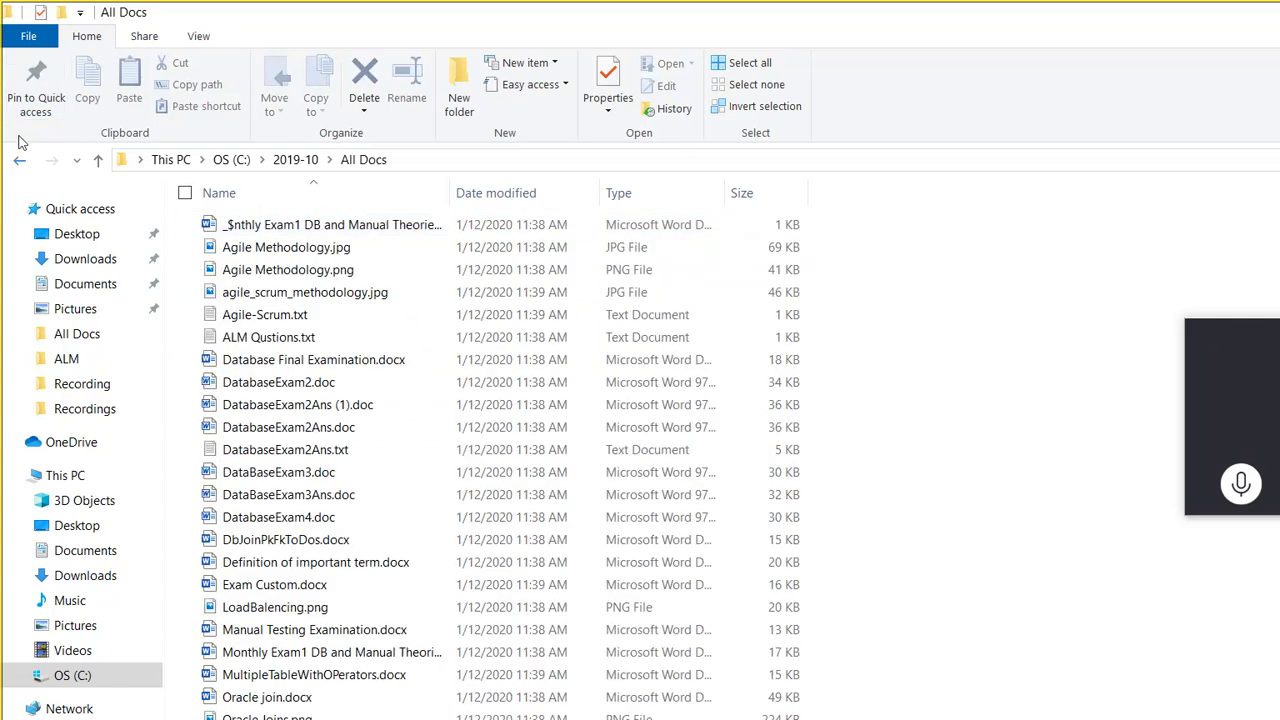
{"action": "left_click", "coordinate": [19, 159]}
{"action": "double_click", "coordinate": [212, 314]}
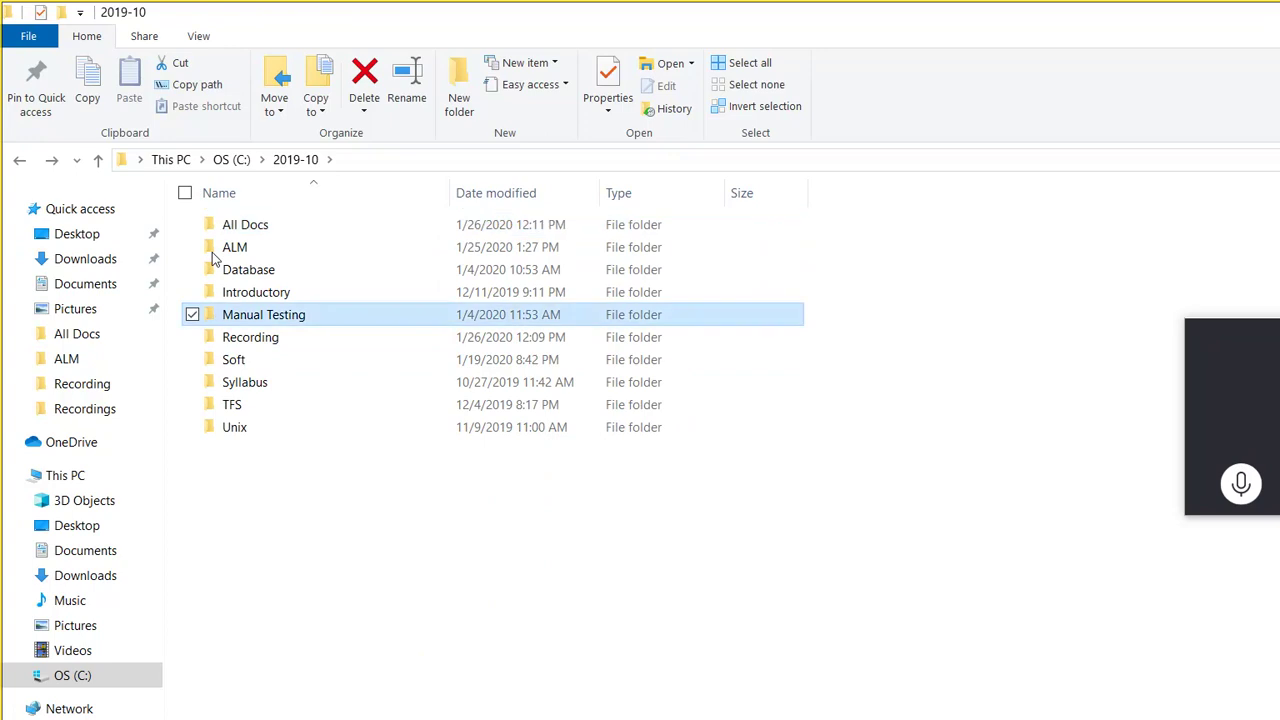
Step: Check the 4th and 5th Class folders, then open the Requirement Document PDF in 3rd Class
{"action": "key", "text": "Return"}
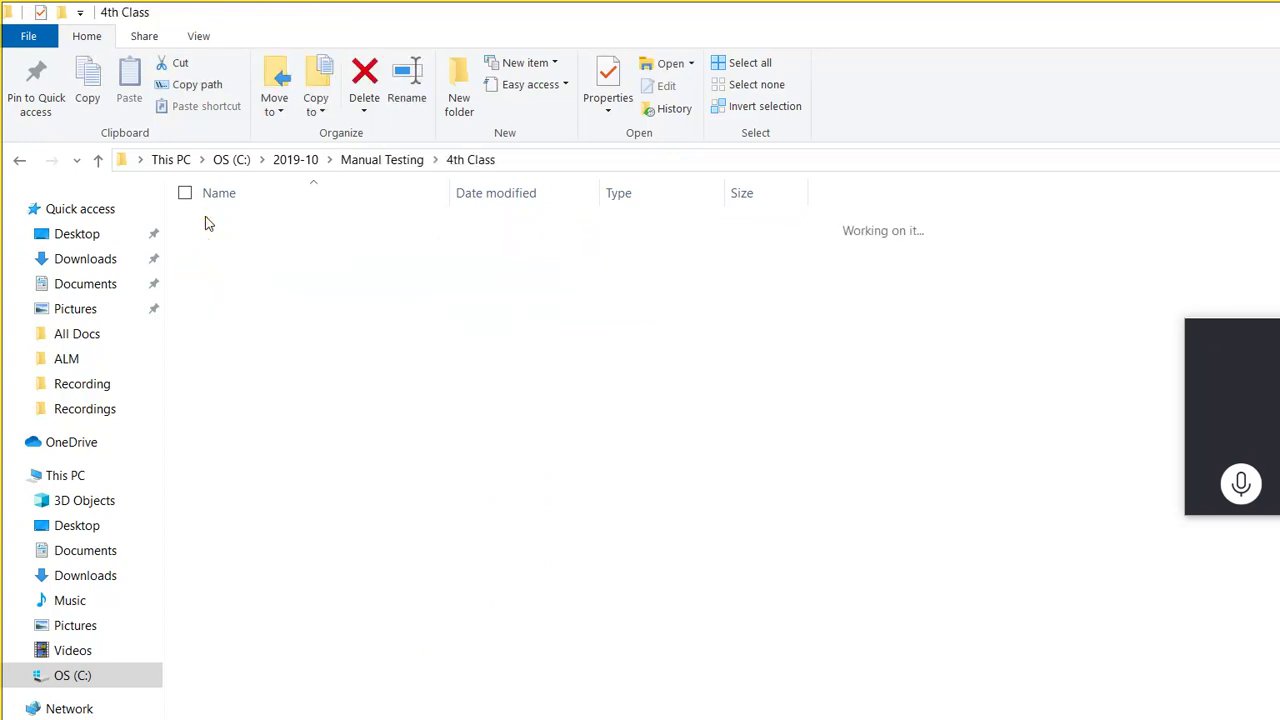
{"action": "left_click", "coordinate": [18, 152]}
{"action": "key", "text": "Down"}
{"action": "key", "text": "Return"}
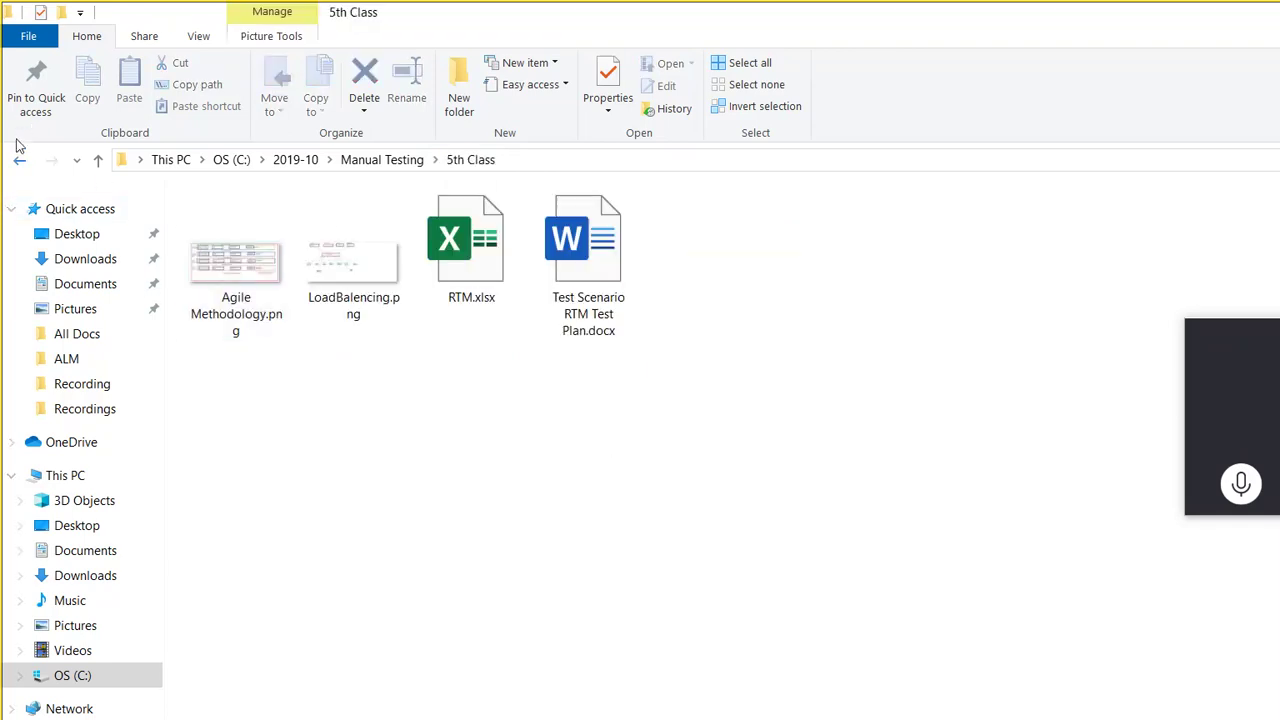
{"action": "left_click", "coordinate": [18, 152]}
{"action": "key", "text": "Up"}
{"action": "key", "text": "Up"}
{"action": "key", "text": "Return"}
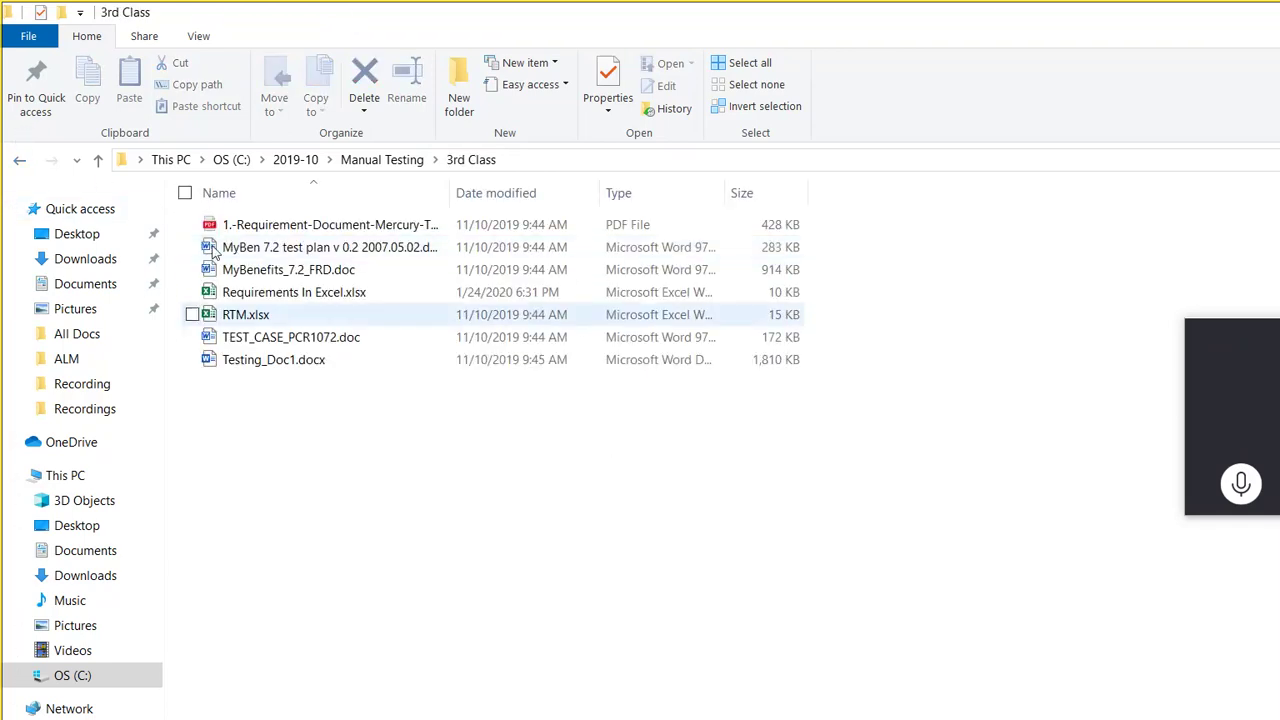
{"action": "left_click", "coordinate": [215, 215]}
{"action": "key", "text": "Return"}
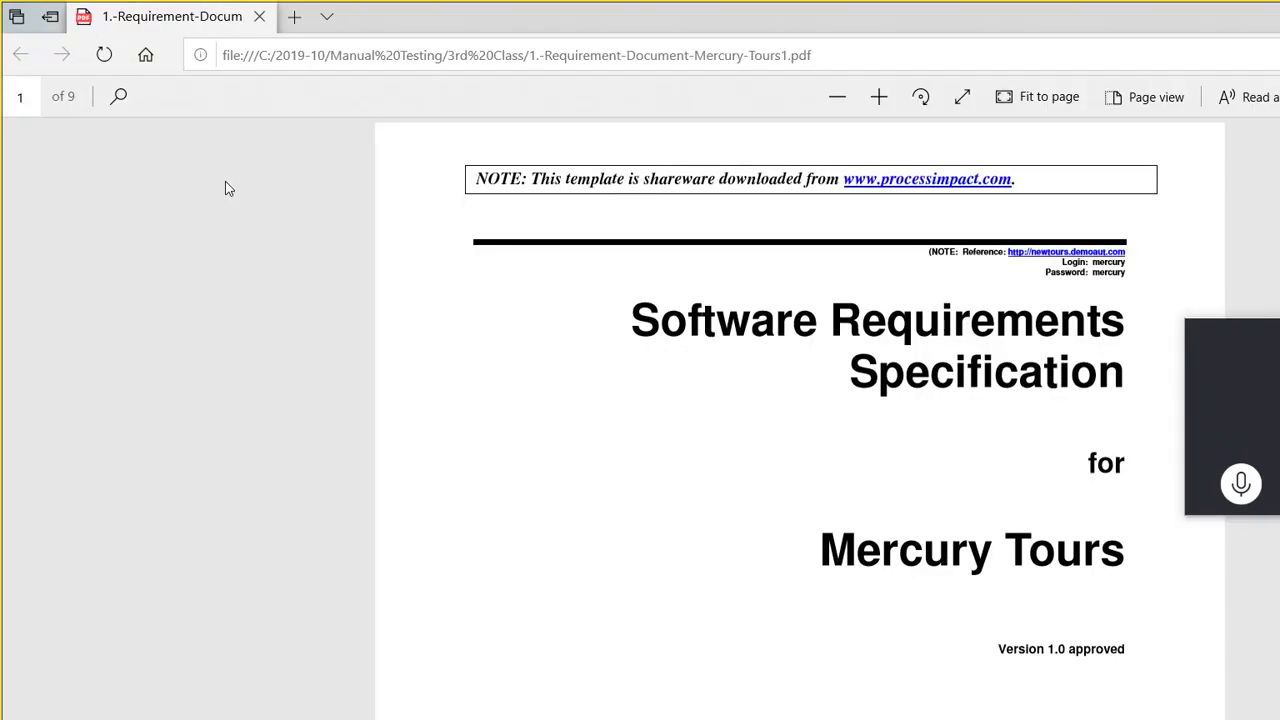
Step: Scroll the Mercury Tours requirements PDF from the title page down to page 4
{"action": "scroll", "coordinate": [225, 188], "scroll_direction": "down", "scroll_amount": 3}
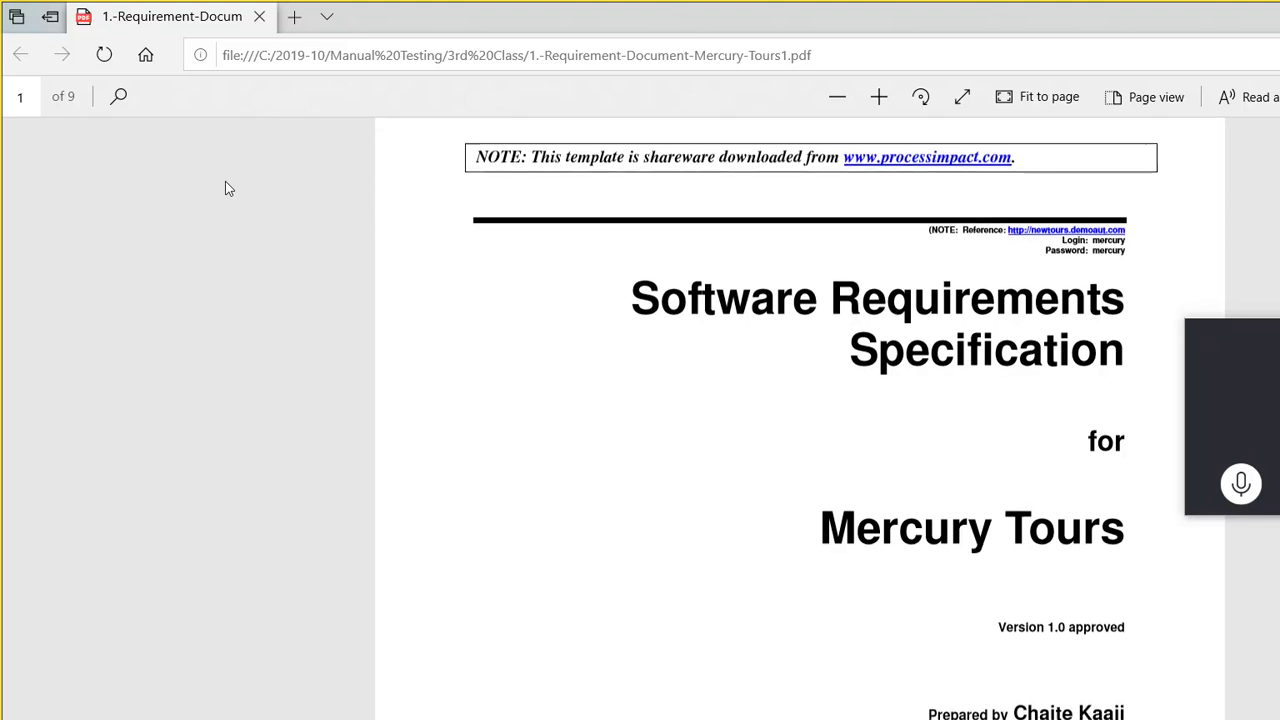
{"action": "scroll", "coordinate": [226, 183], "scroll_direction": "down", "scroll_amount": 5}
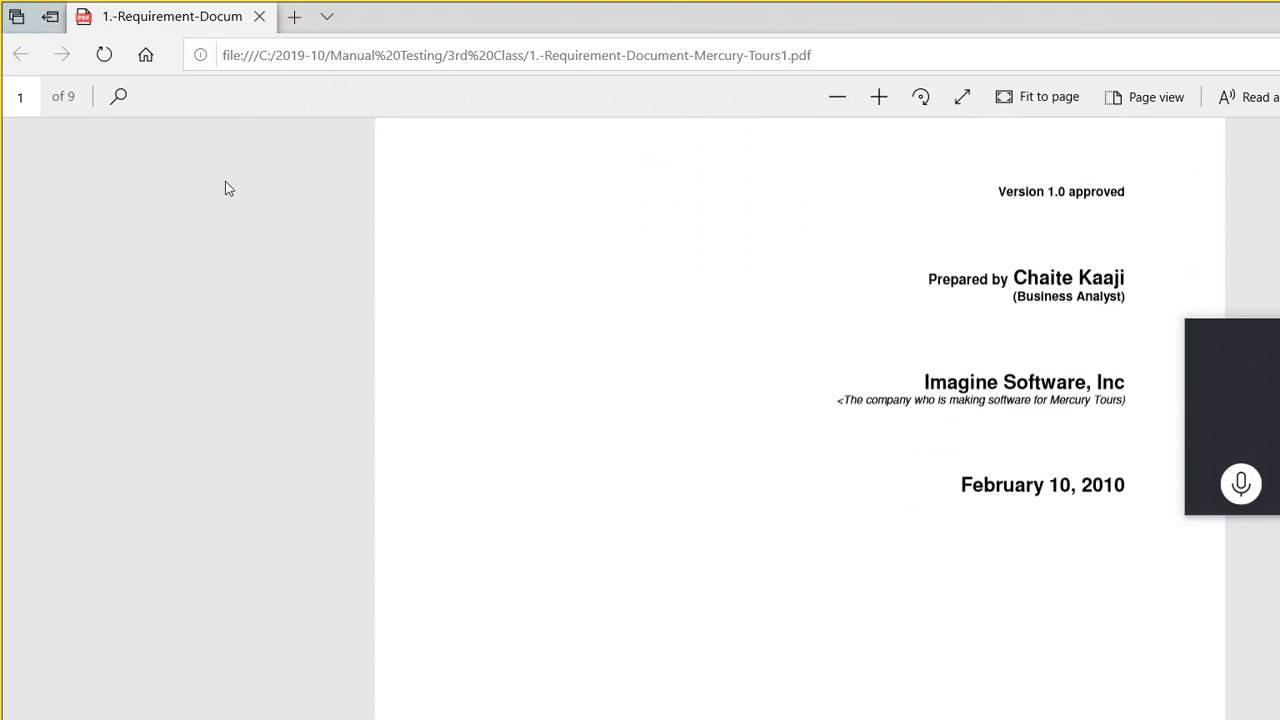
{"action": "scroll", "coordinate": [225, 188], "scroll_direction": "down", "scroll_amount": 4}
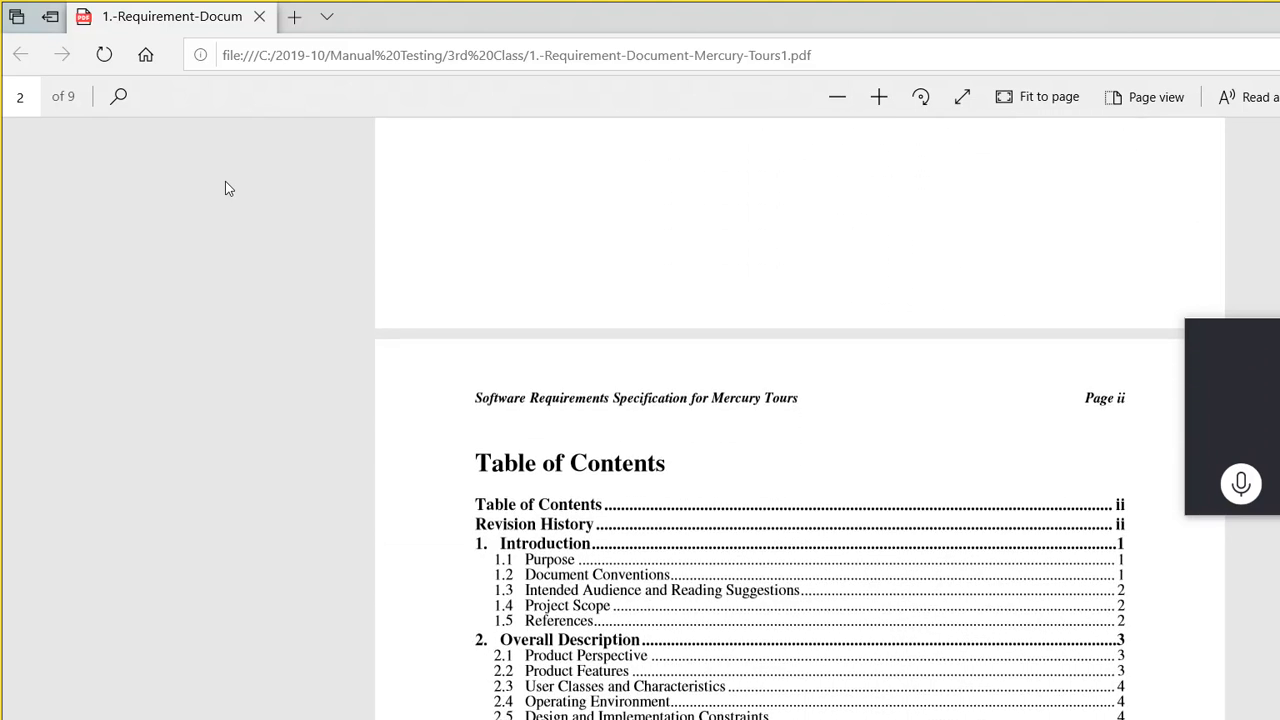
{"action": "scroll", "coordinate": [225, 188], "scroll_direction": "down", "scroll_amount": 5}
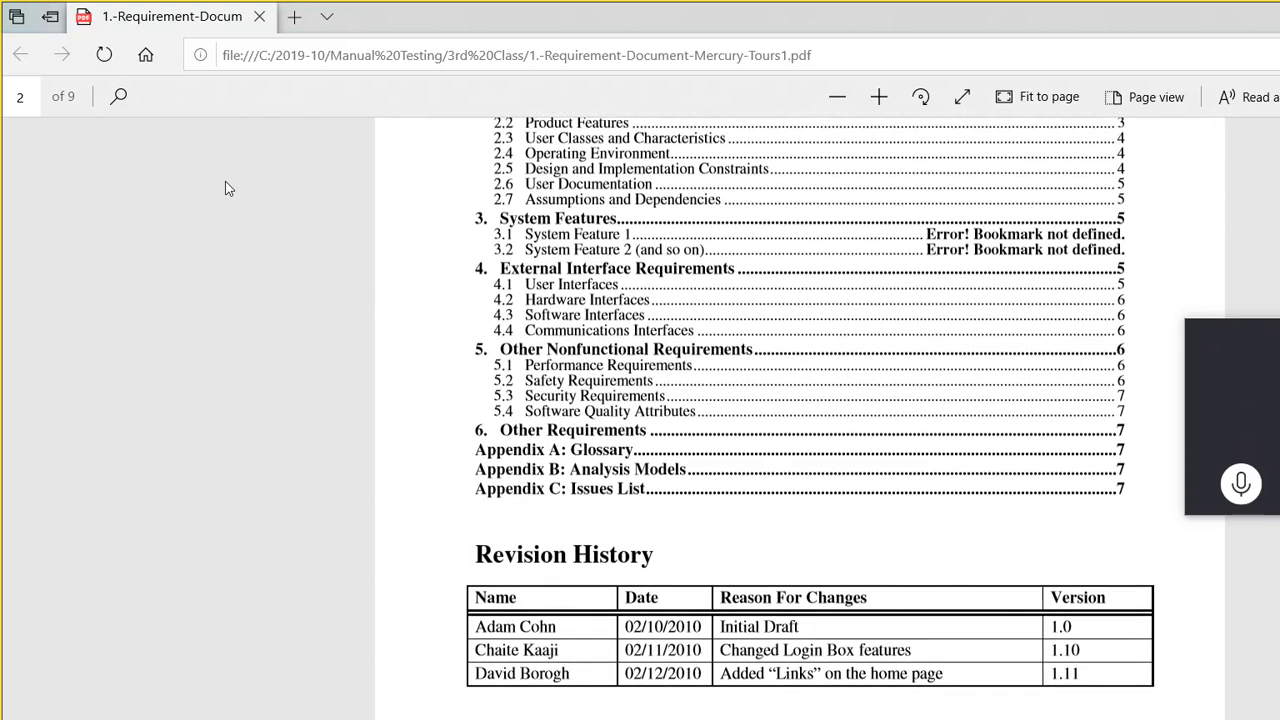
{"action": "scroll", "coordinate": [225, 188], "scroll_direction": "down", "scroll_amount": 4}
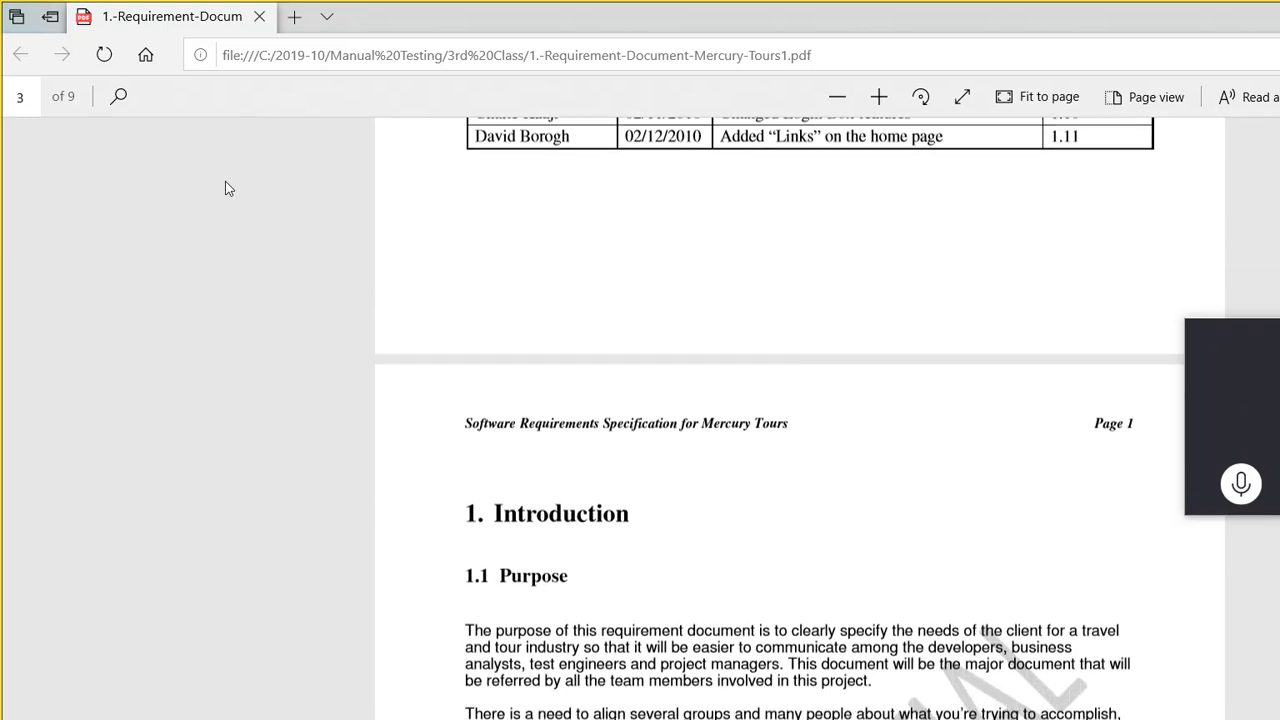
{"action": "scroll", "coordinate": [225, 188], "scroll_direction": "down", "scroll_amount": 5}
{"action": "scroll", "coordinate": [225, 188], "scroll_direction": "down", "scroll_amount": 3}
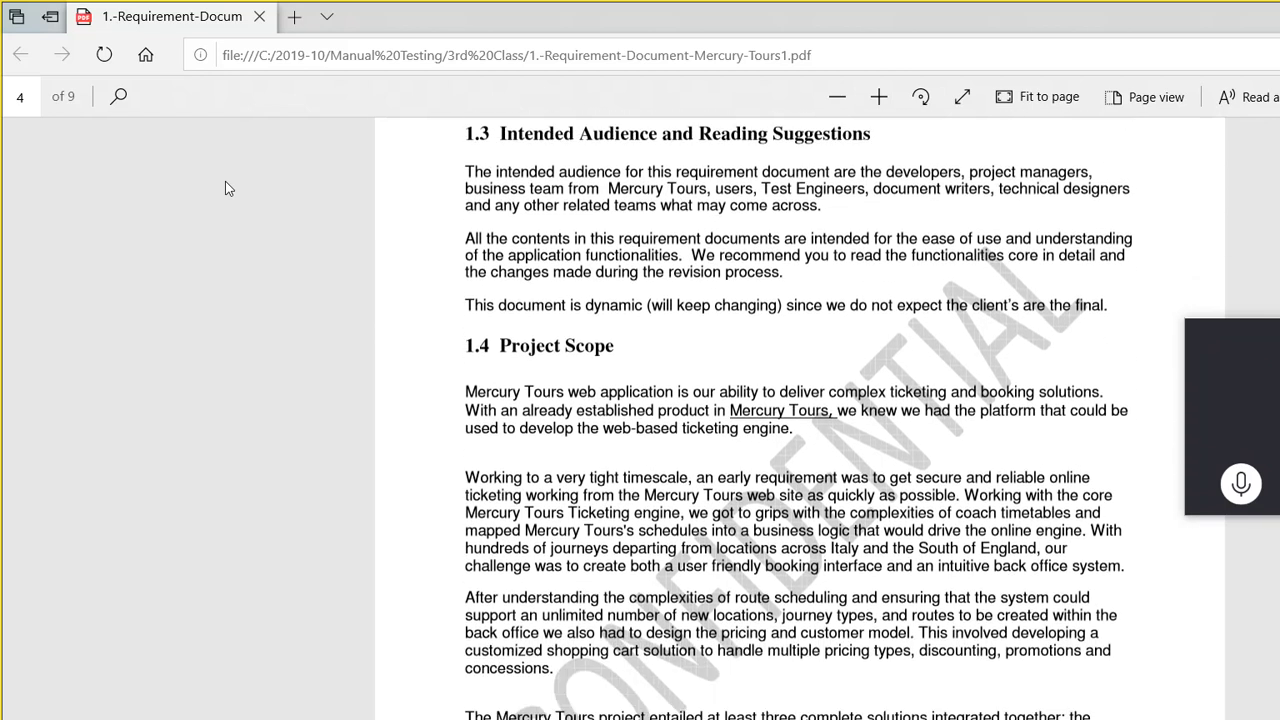
{"action": "scroll", "coordinate": [225, 188], "scroll_direction": "down", "scroll_amount": 4}
{"action": "scroll", "coordinate": [225, 188], "scroll_direction": "down", "scroll_amount": 3}
{"action": "scroll", "coordinate": [225, 181], "scroll_direction": "down", "scroll_amount": 3}
{"action": "scroll", "coordinate": [225, 188], "scroll_direction": "down", "scroll_amount": 2}
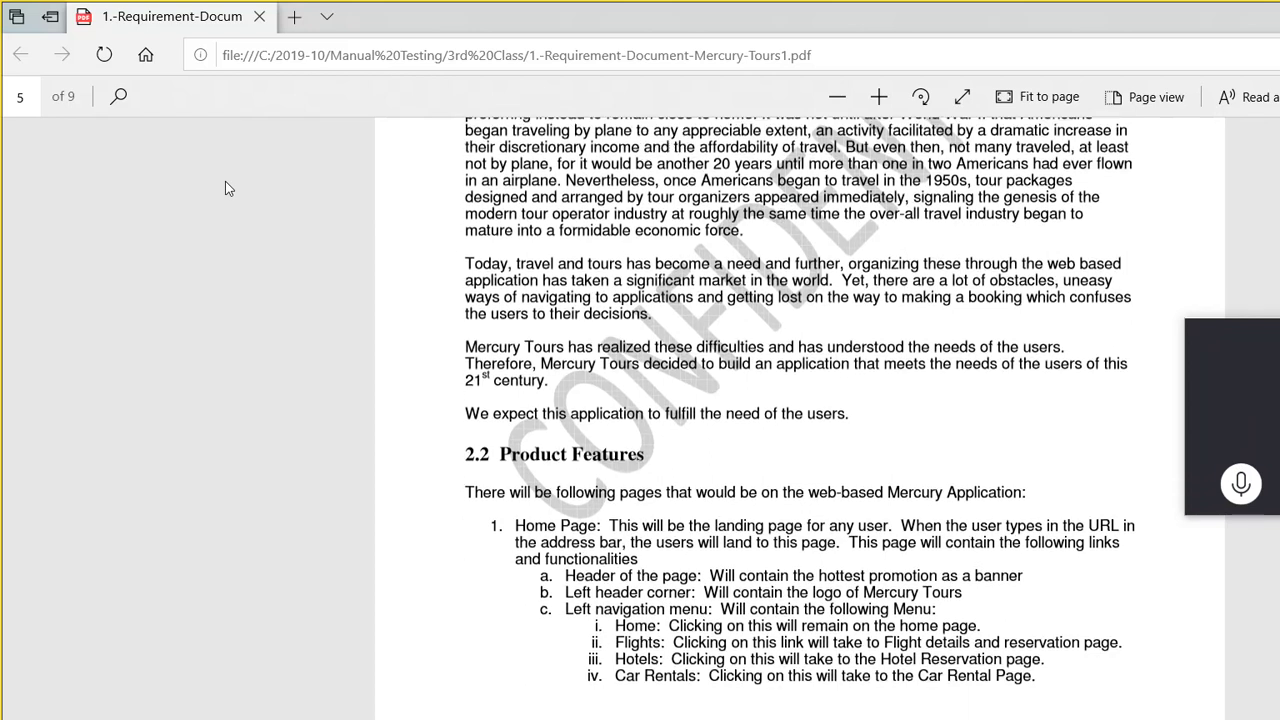
{"action": "scroll", "coordinate": [225, 188], "scroll_direction": "down", "scroll_amount": 3}
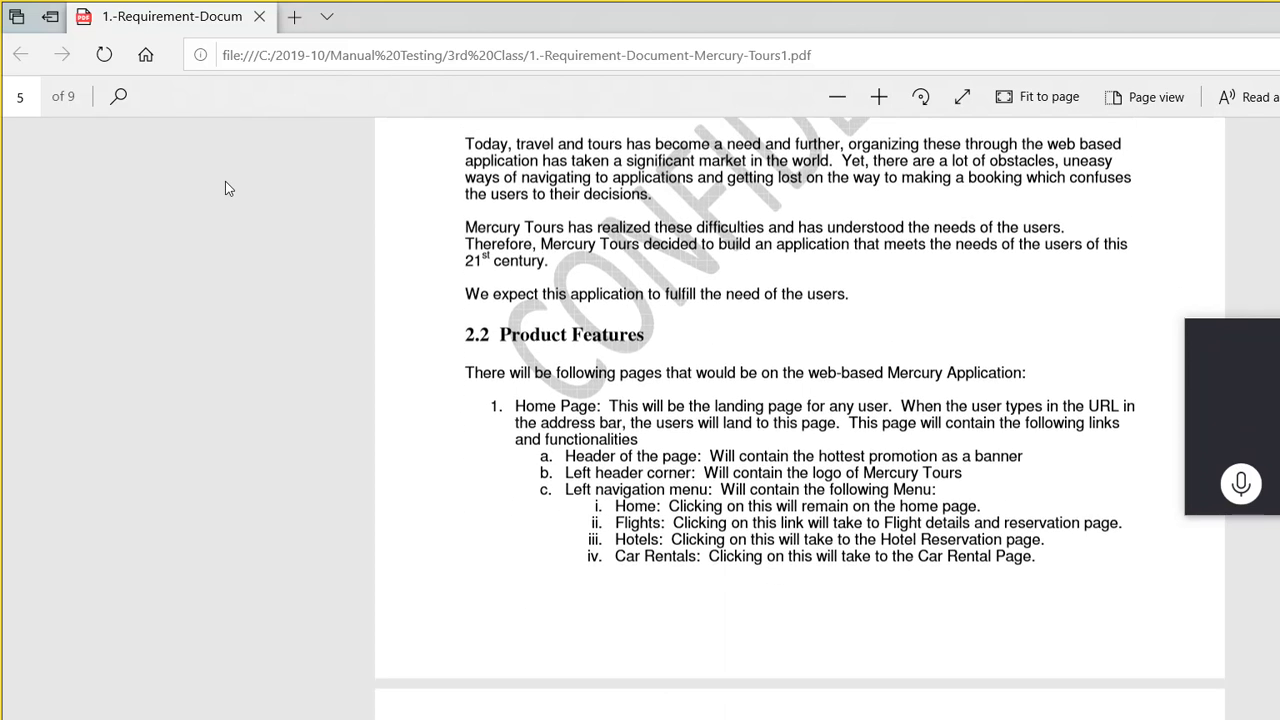
{"action": "scroll", "coordinate": [225, 188], "scroll_direction": "down", "scroll_amount": 2}
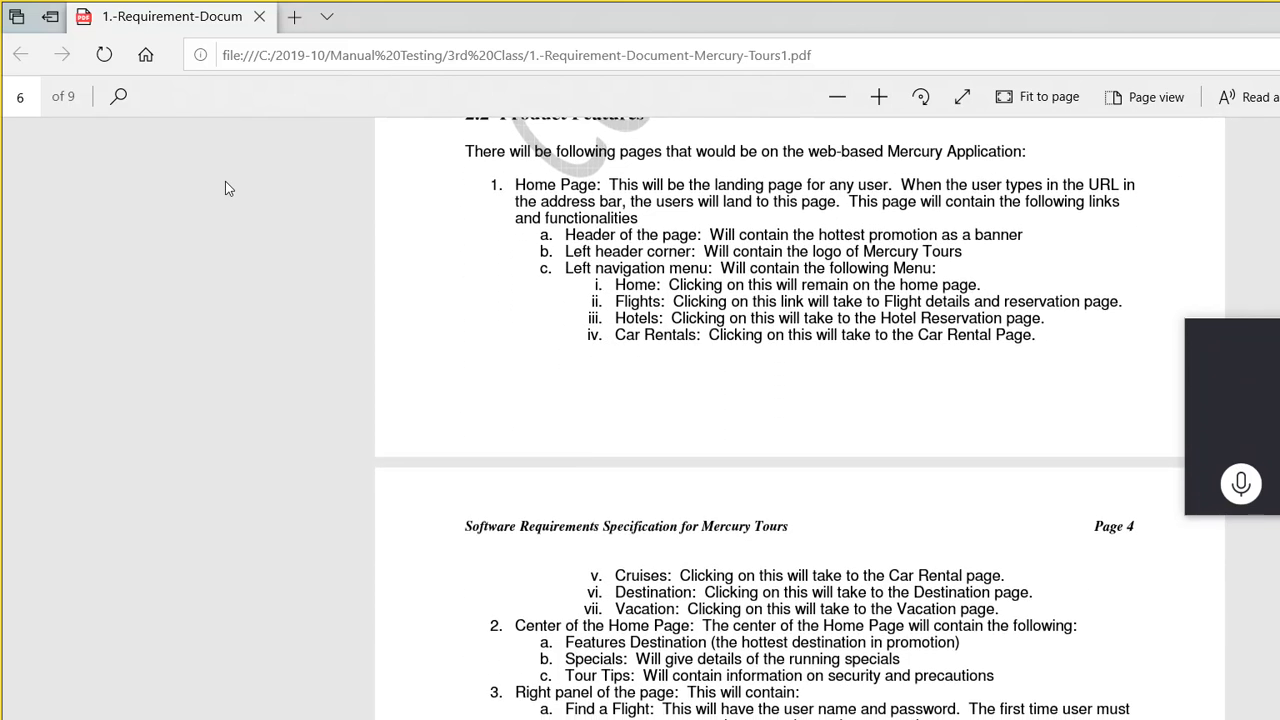
{"action": "scroll", "coordinate": [226, 183], "scroll_direction": "down", "scroll_amount": 2}
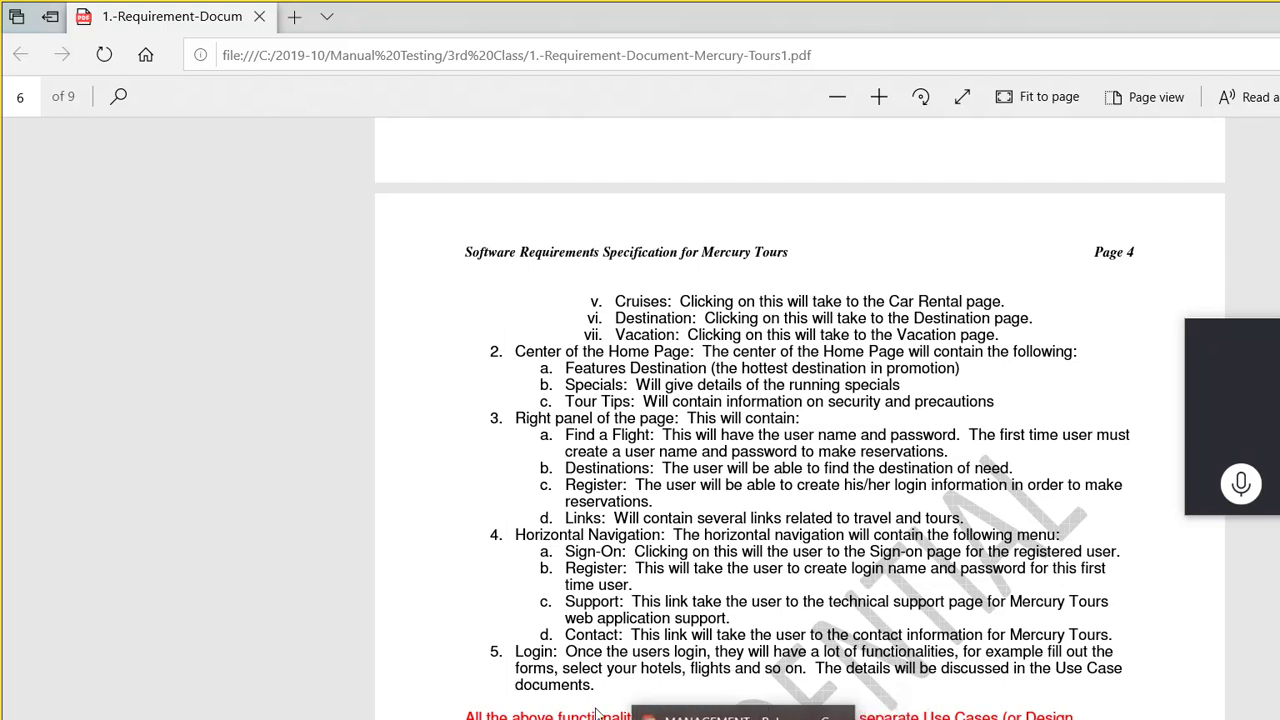
Step: Return to the ALM Octane tests page and start a new manual test with Alt+N
{"action": "left_click", "coordinate": [635, 716]}
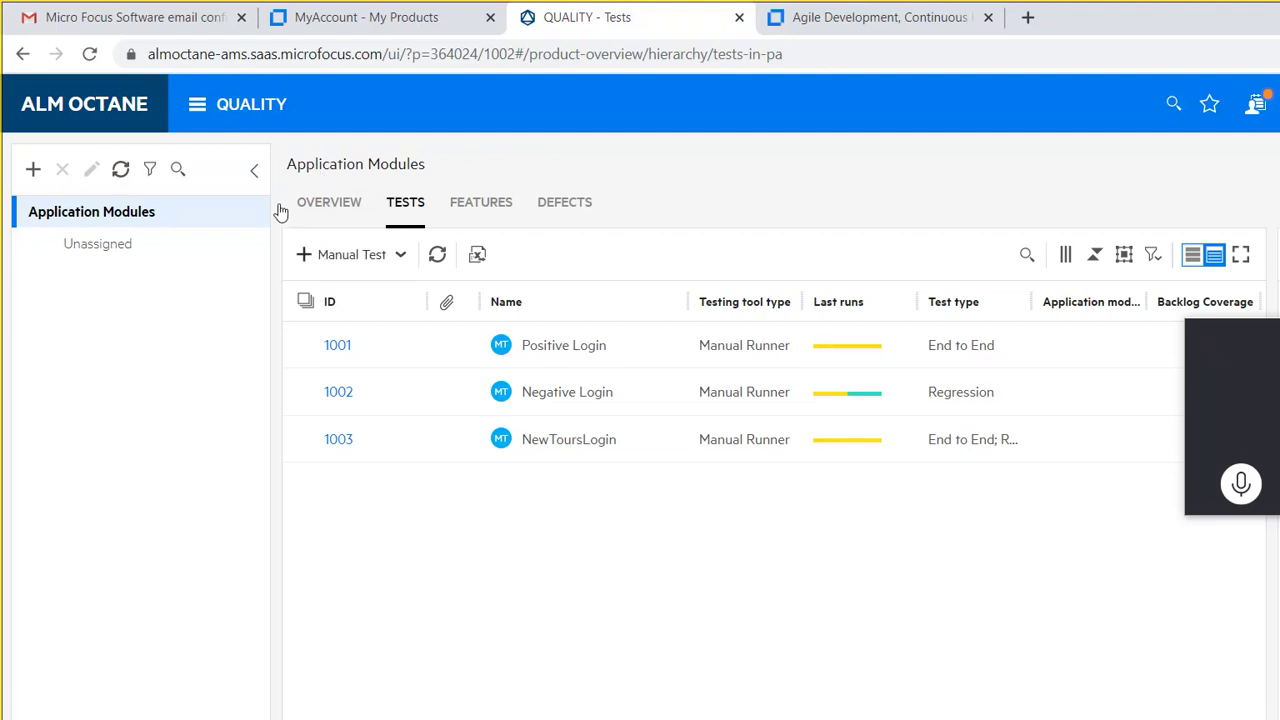
{"action": "key", "text": "alt+n"}
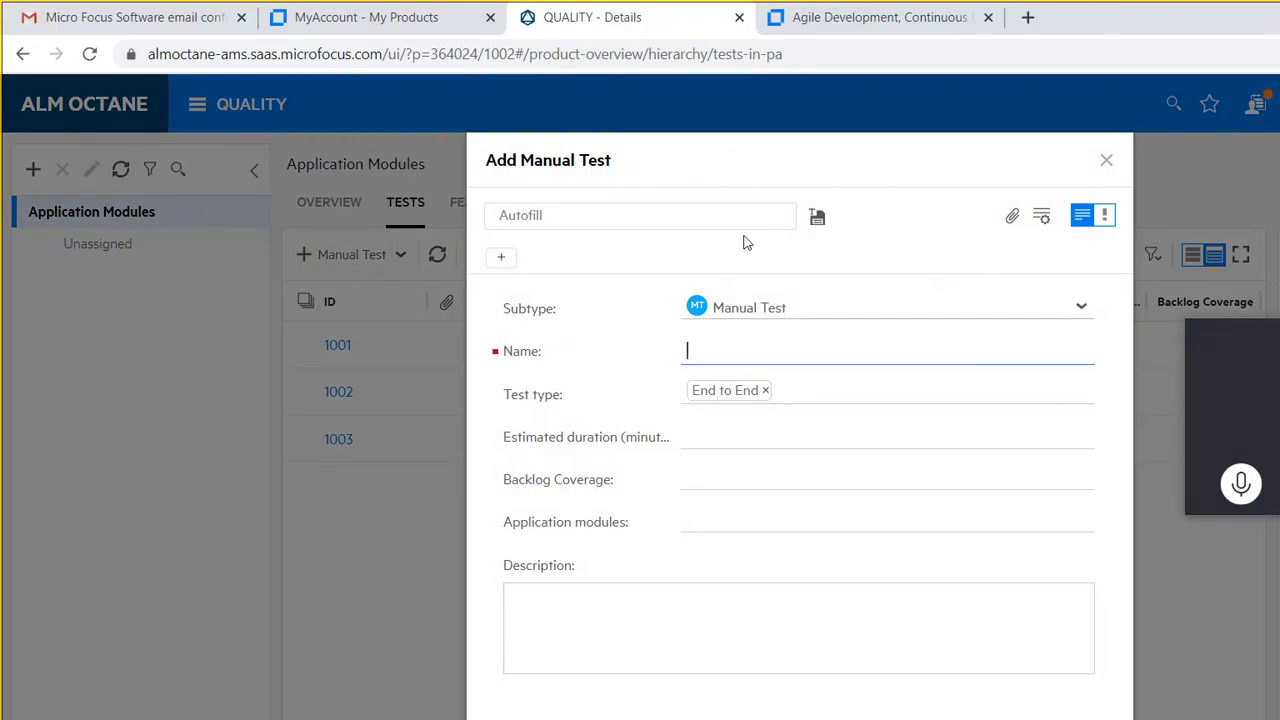
Step: Enter 'User Registration' as the manual test's name
{"action": "type", "text": "UserRegis"}
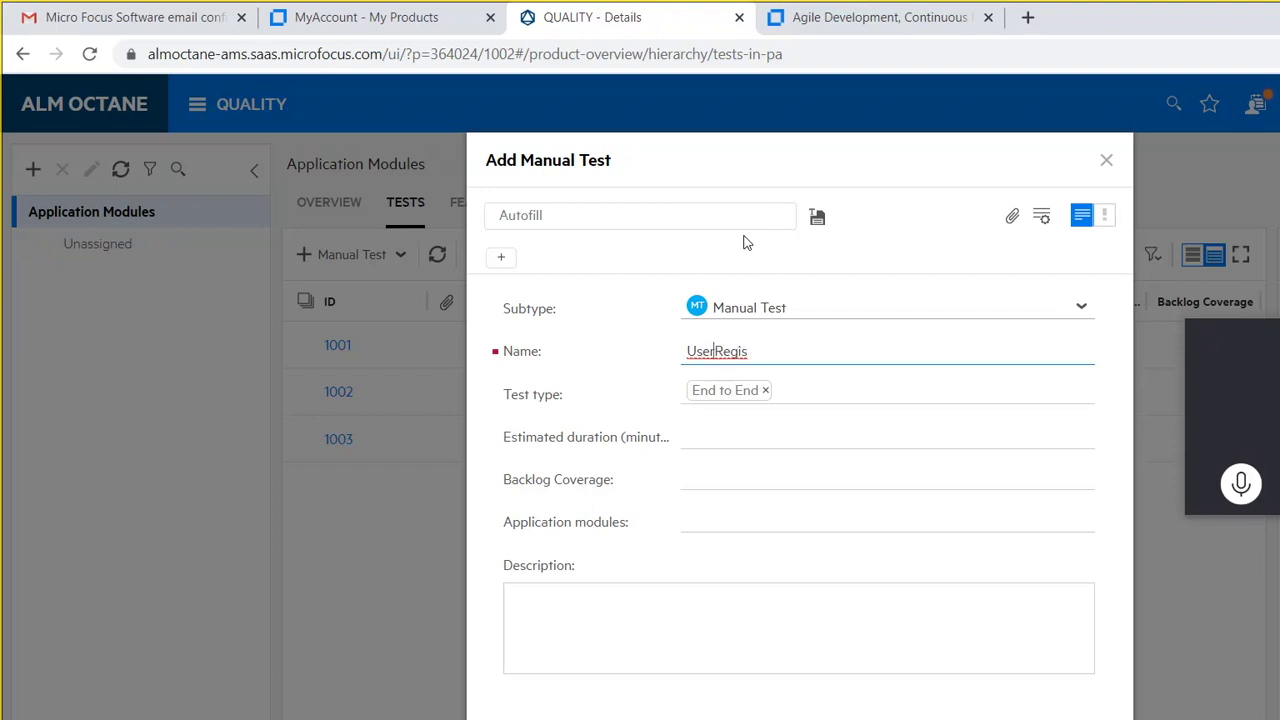
{"action": "key", "text": "Right"}
{"action": "key", "text": "Right"}
{"action": "key", "text": "Right"}
{"action": "type", "text": "tration"}
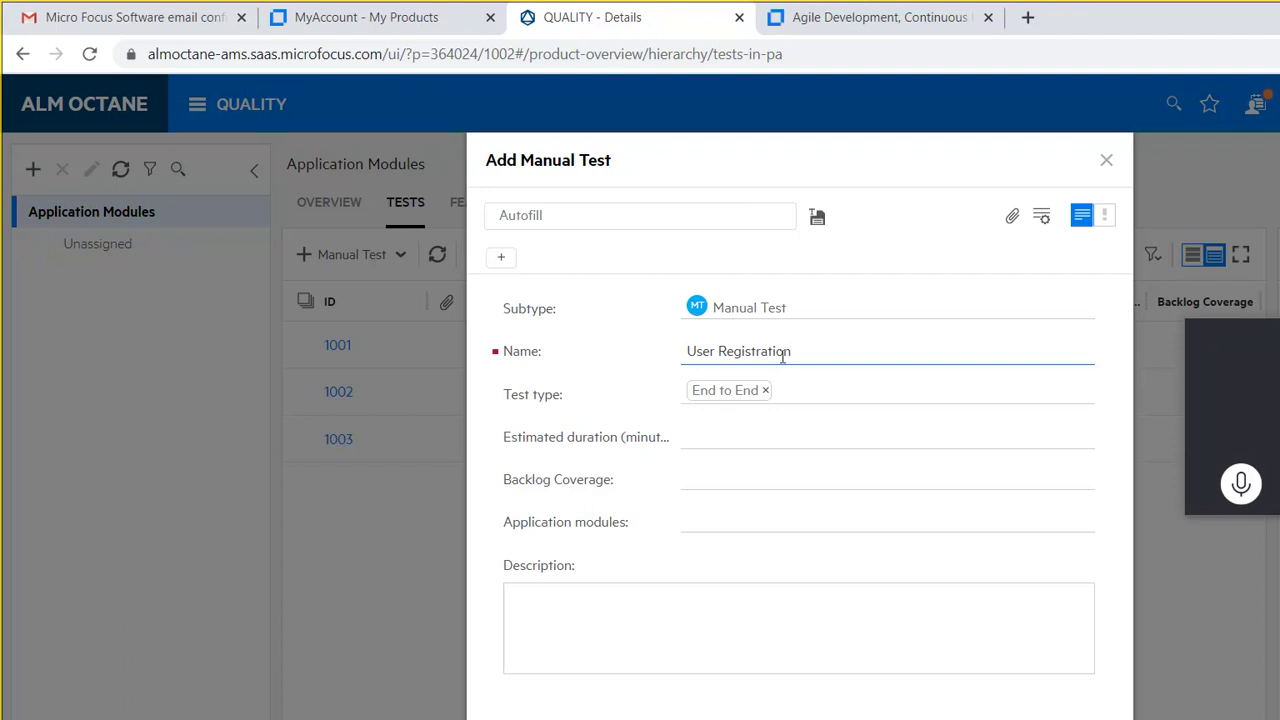
Step: Add Regression and Security to the End to End test type
{"action": "key", "text": "Tab"}
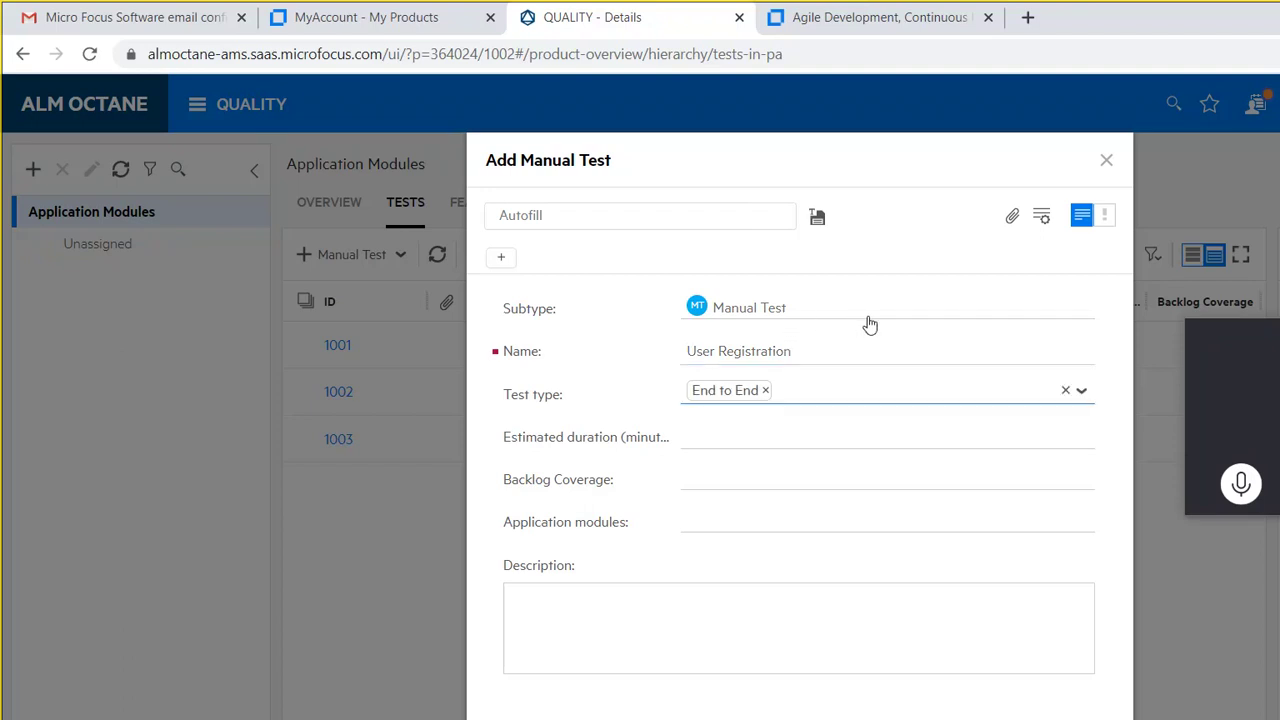
{"action": "key", "text": "Down"}
{"action": "key", "text": "Down"}
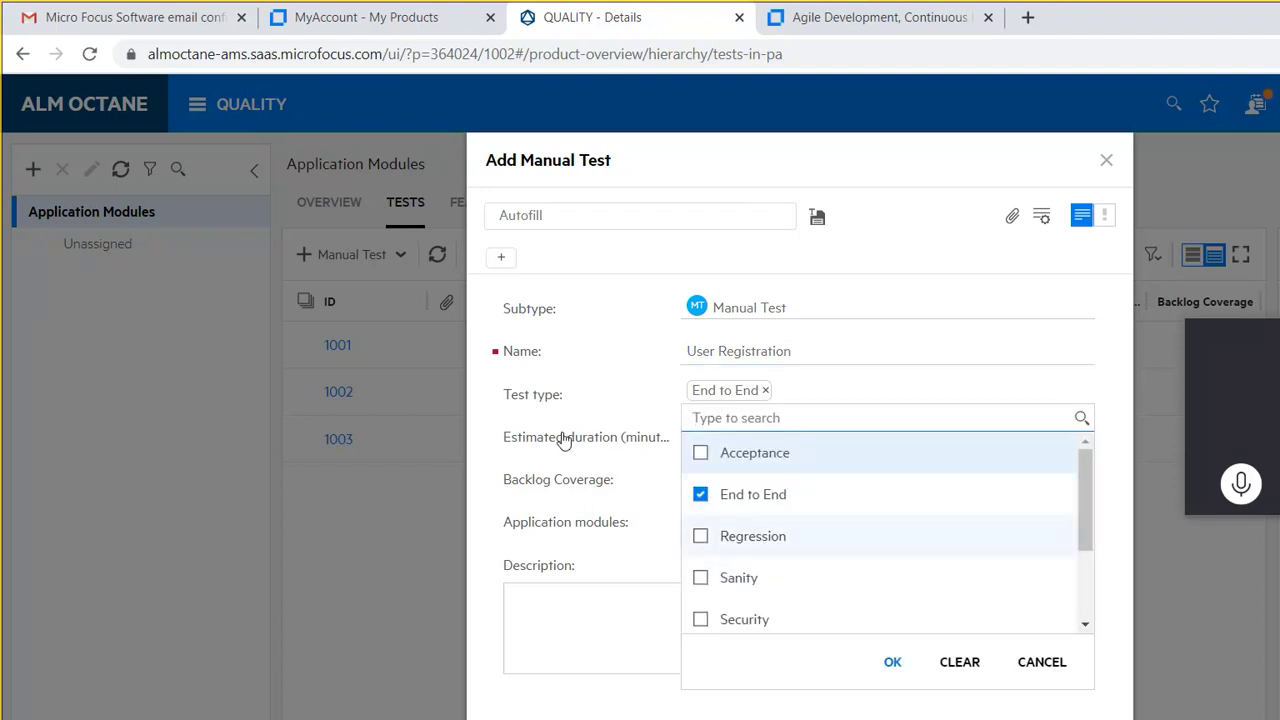
{"action": "key", "text": "Return"}
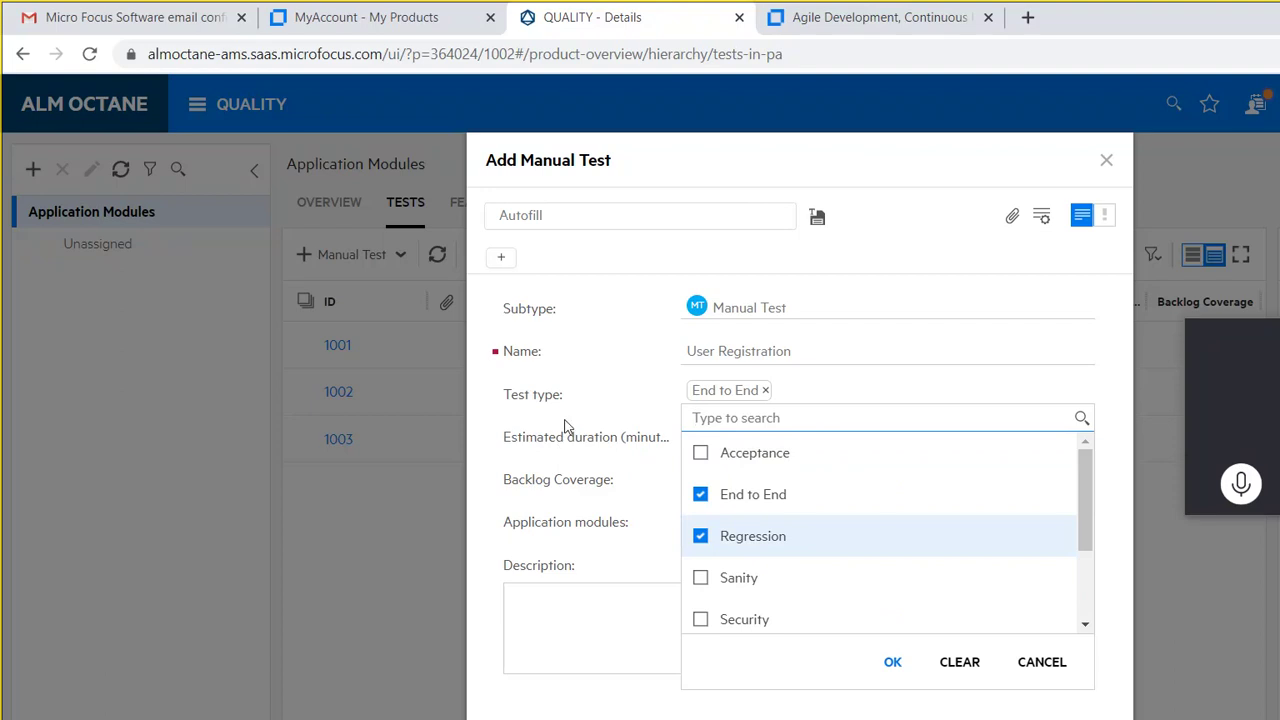
{"action": "key", "text": "Down"}
{"action": "key", "text": "Down"}
{"action": "key", "text": "Return"}
{"action": "key", "text": "Tab"}
{"action": "key", "text": "Return"}
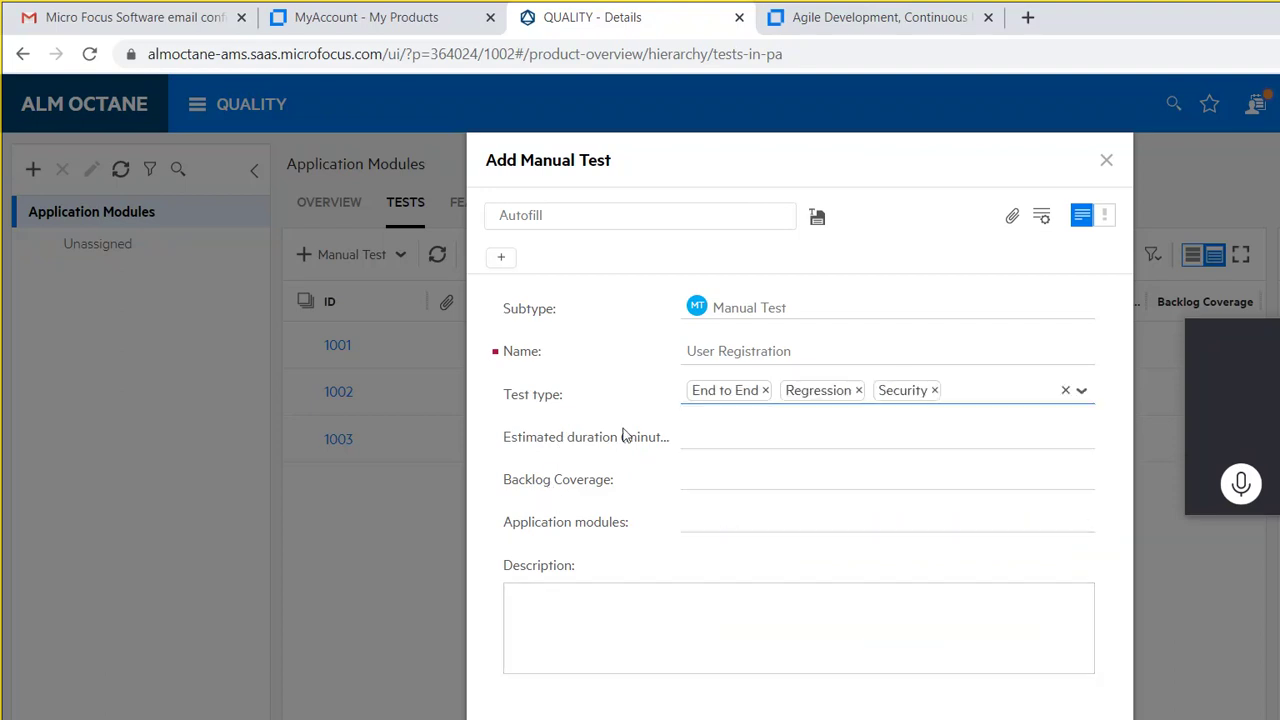
{"action": "key", "text": "Tab"}
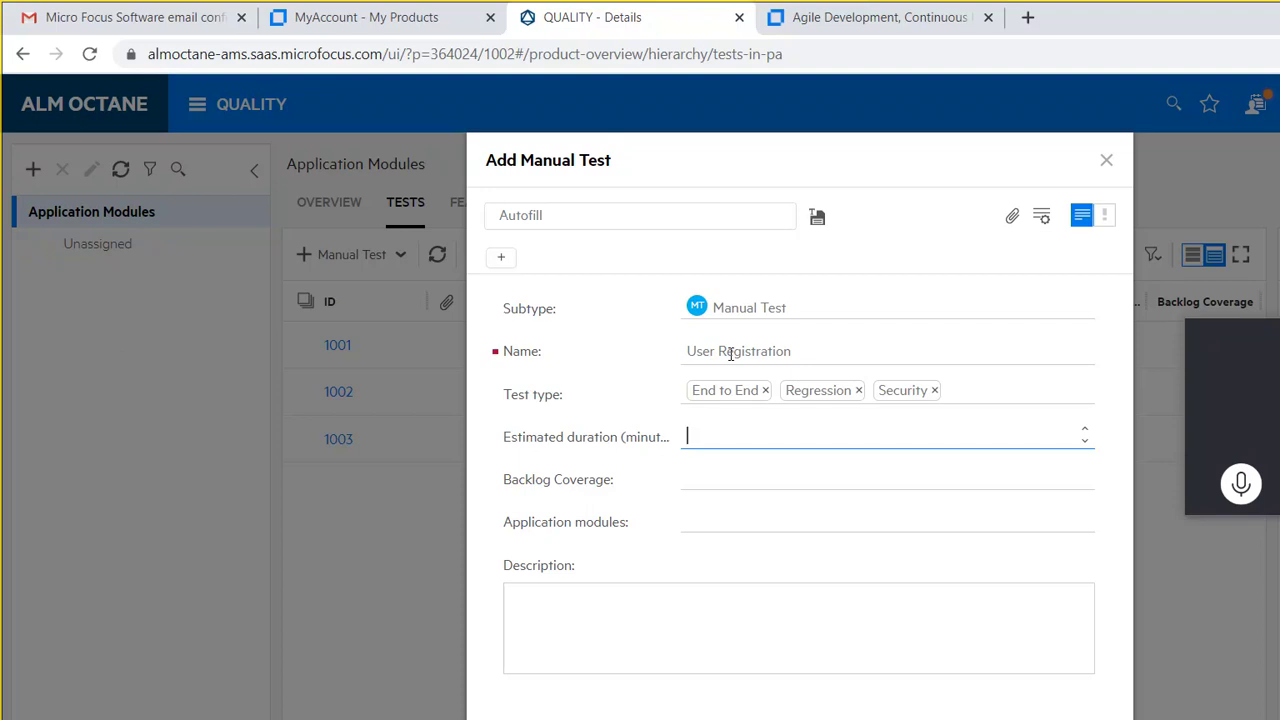
Step: Enter an estimated duration of 5, leaving Backlog Coverage and Application modules empty
{"action": "type", "text": "5"}
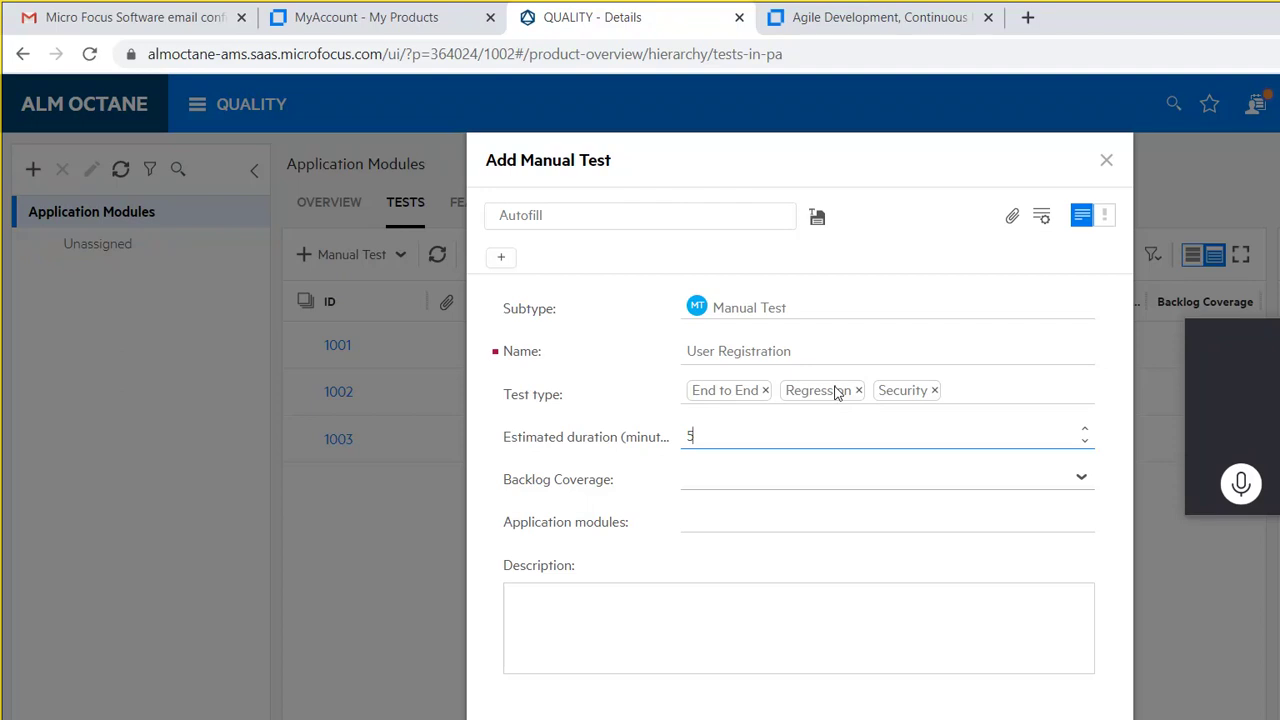
{"action": "left_click", "coordinate": [866, 392]}
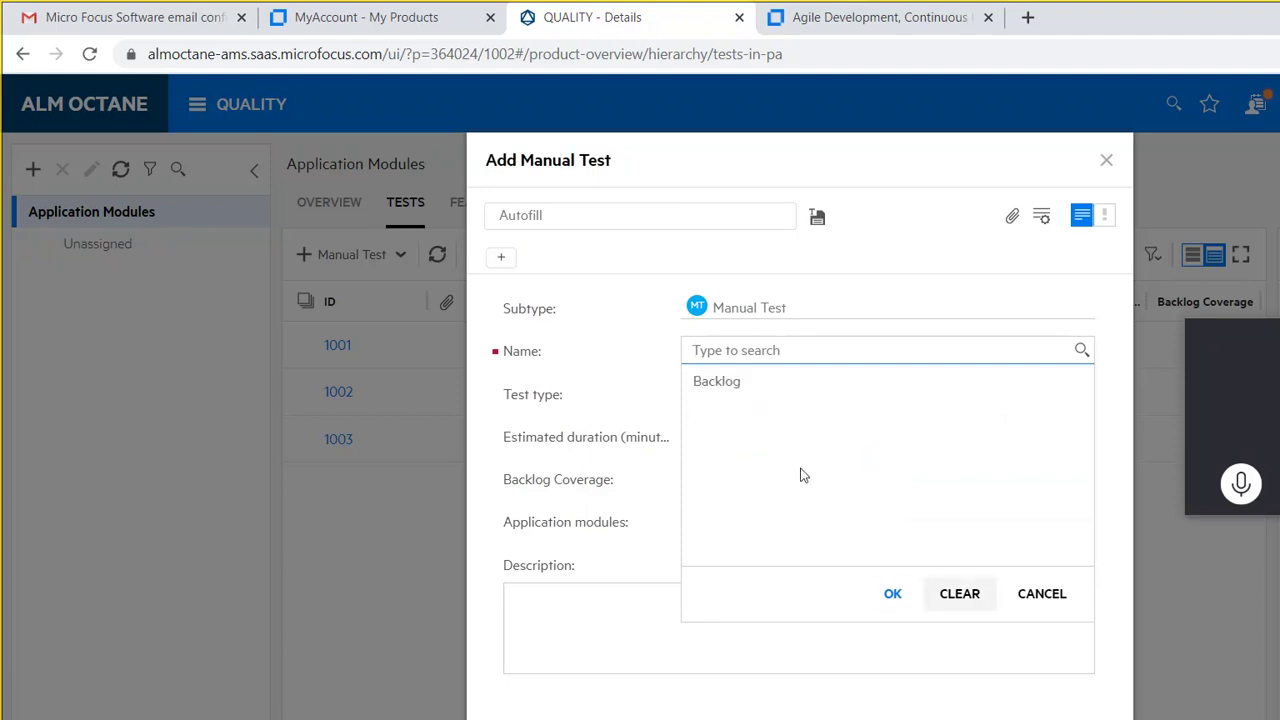
{"action": "key", "text": "Escape"}
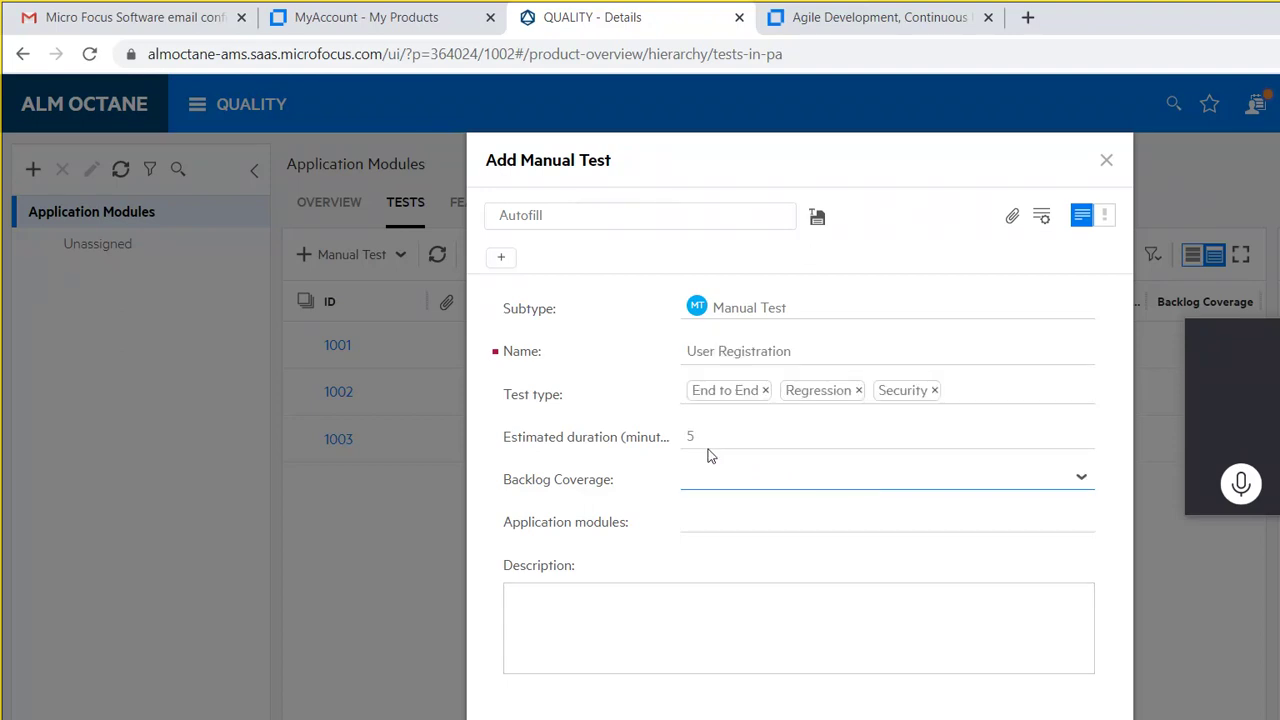
{"action": "key", "text": "Tab"}
{"action": "key", "text": "Return"}
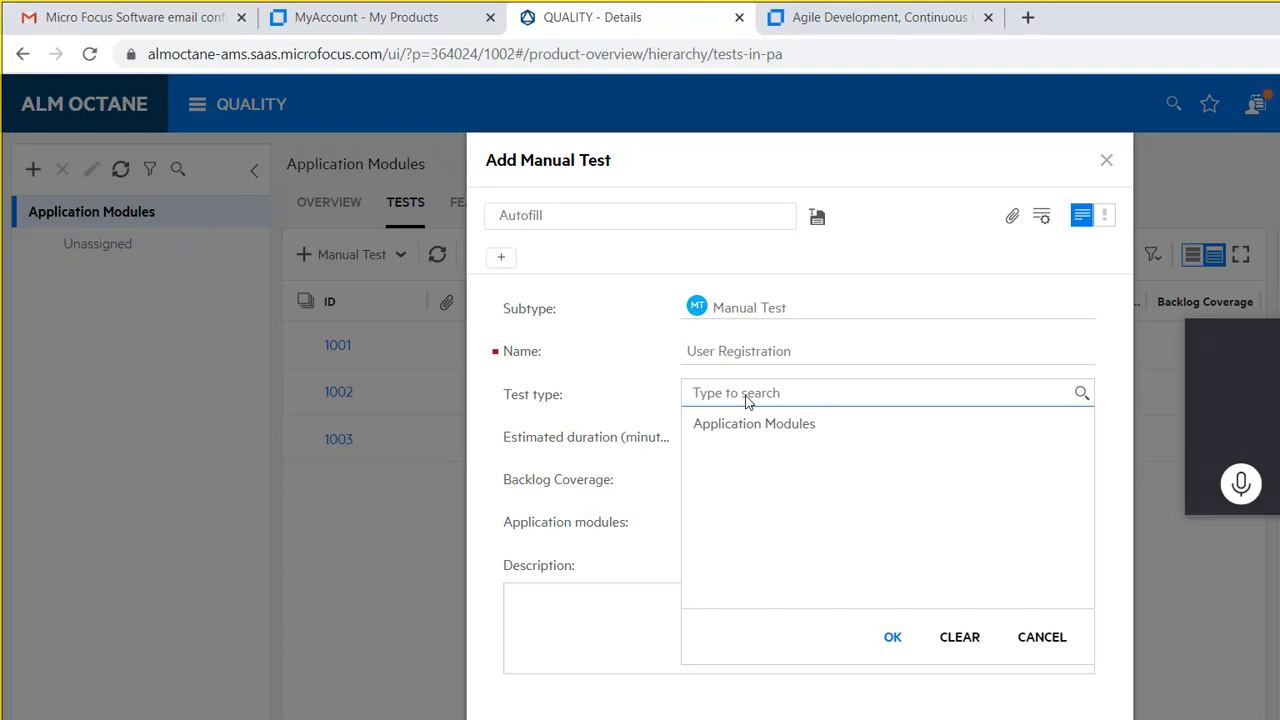
{"action": "left_click", "coordinate": [837, 510]}
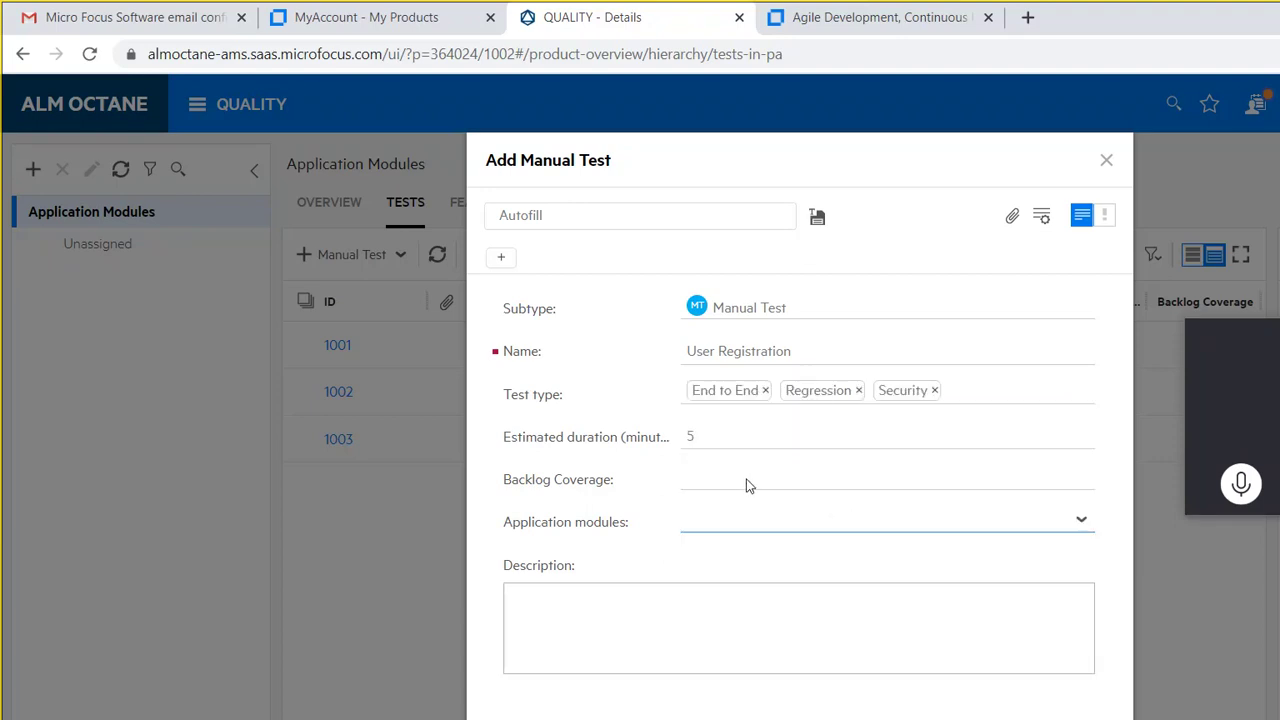
Step: Enter the description 'This test case is to verify the user Registration Process Works as Expected'
{"action": "key", "text": "Tab"}
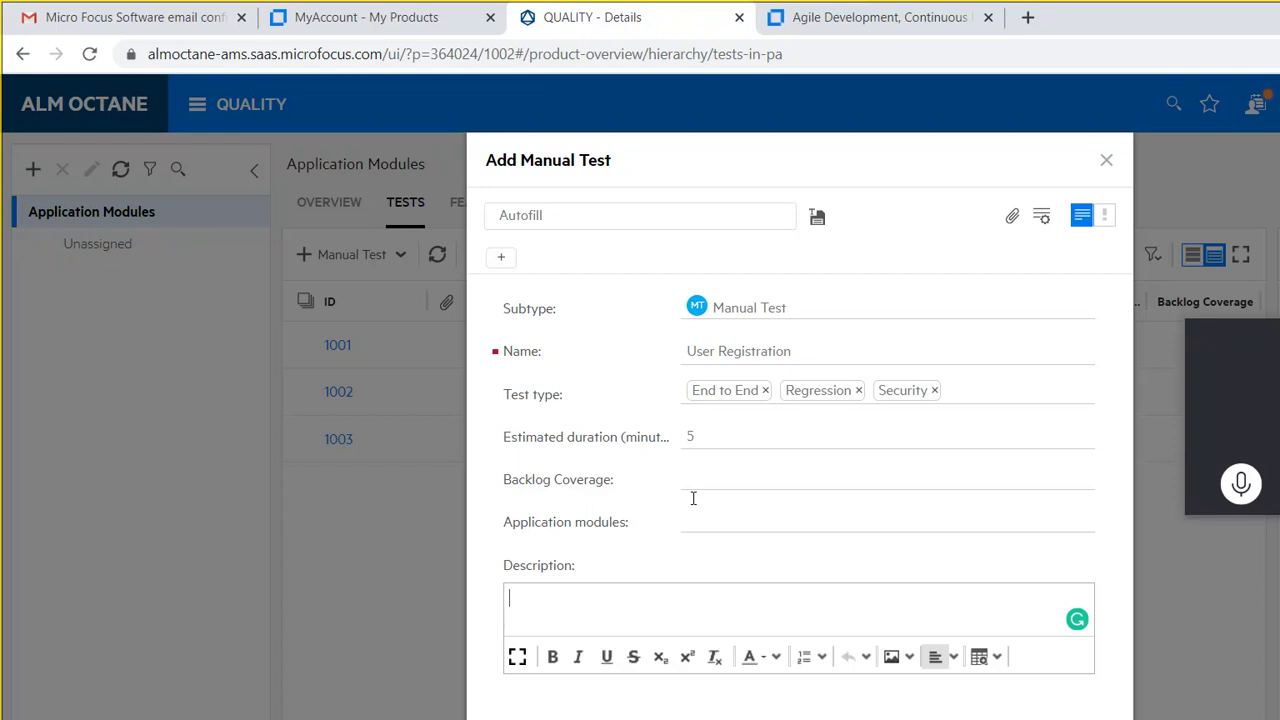
{"action": "type", "text": "This testcase i"}
{"action": "type", "text": "s t"}
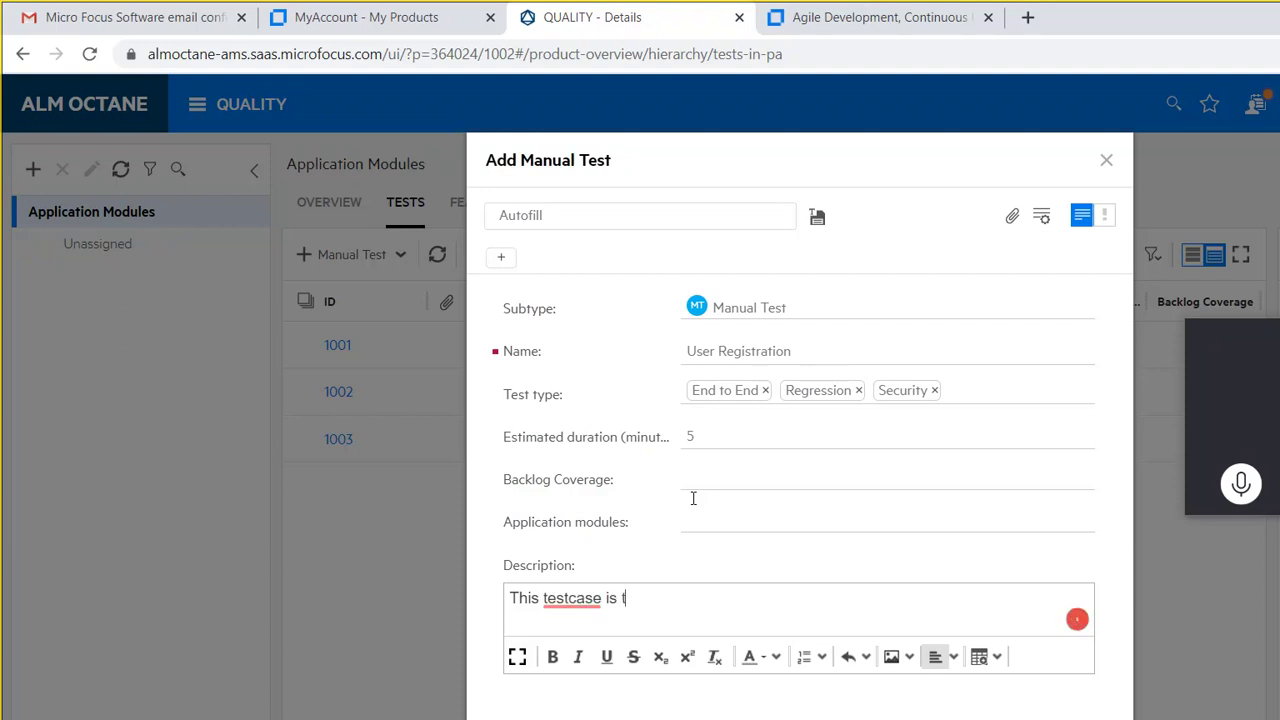
{"action": "type", "text": "o verifu the user"}
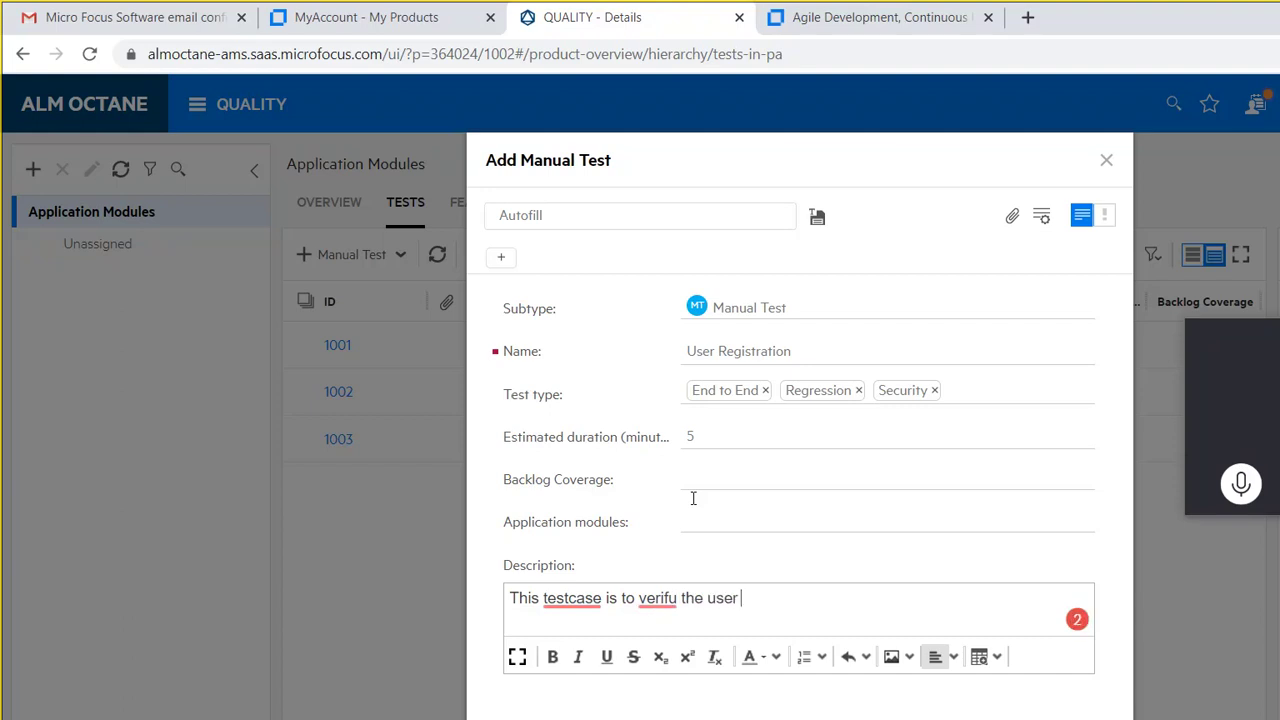
{"action": "left_click", "coordinate": [572, 598]}
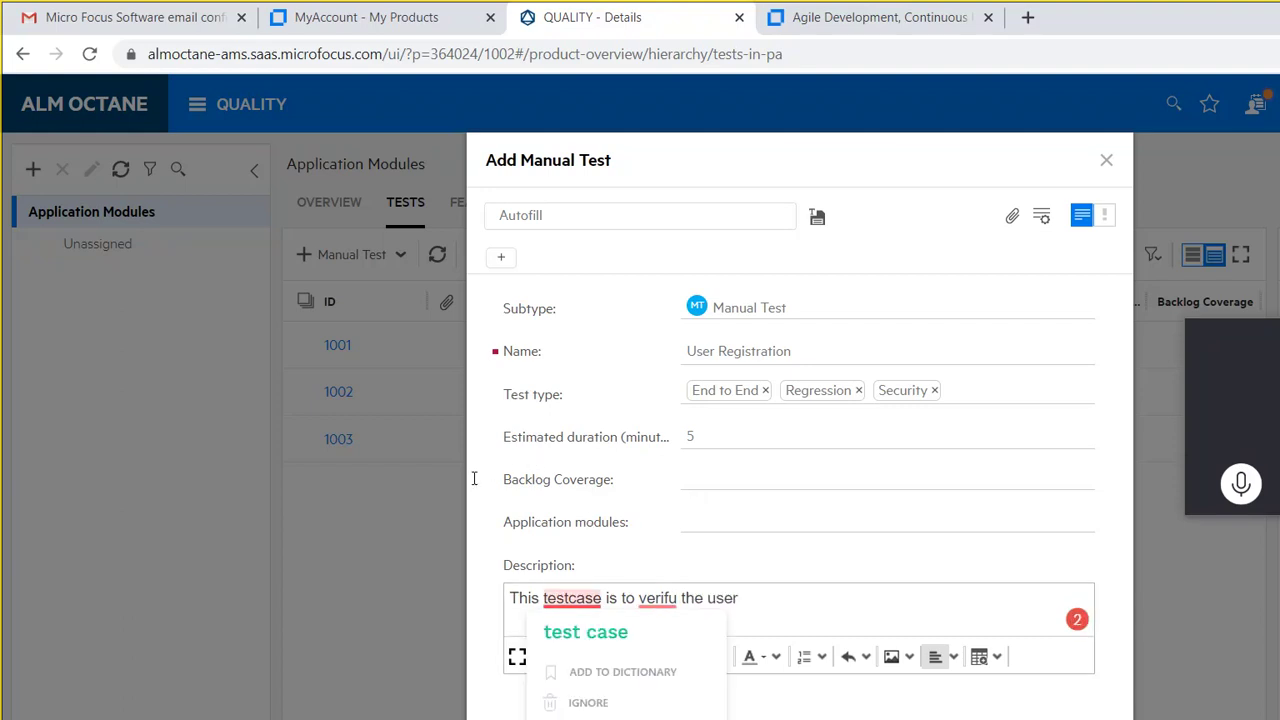
{"action": "left_click", "coordinate": [586, 626]}
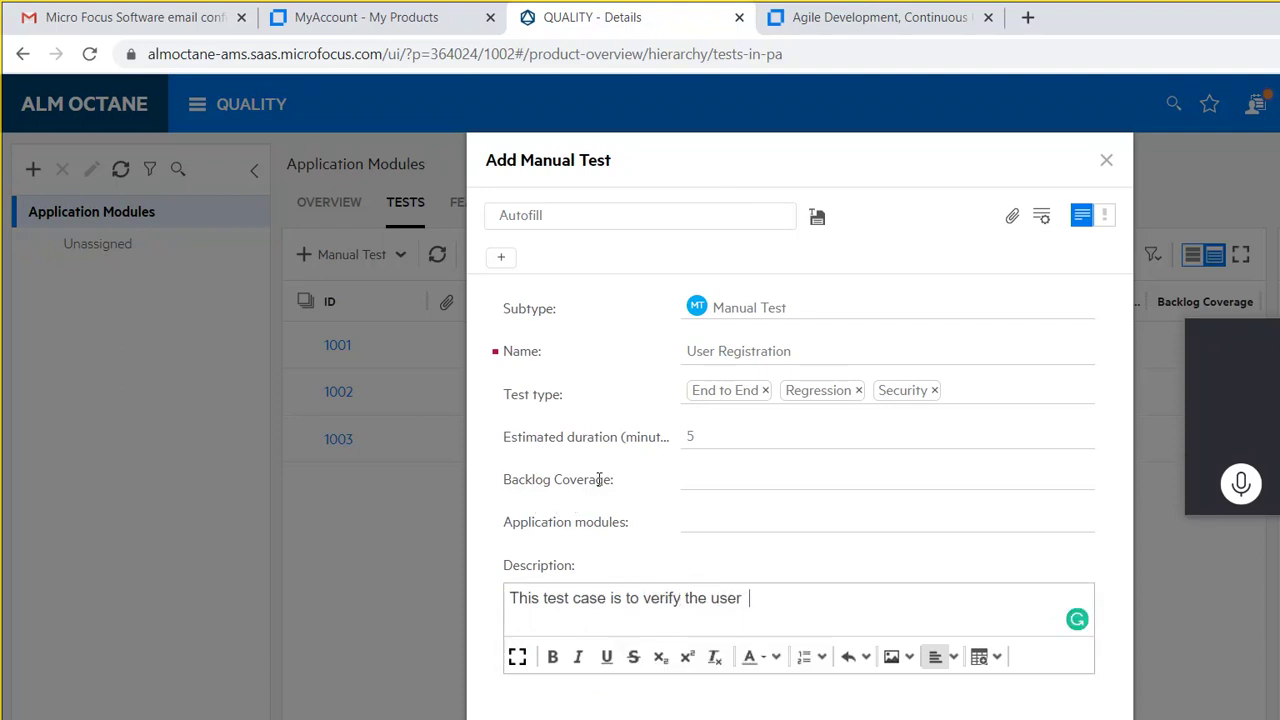
{"action": "type", "text": "Registration Pr"}
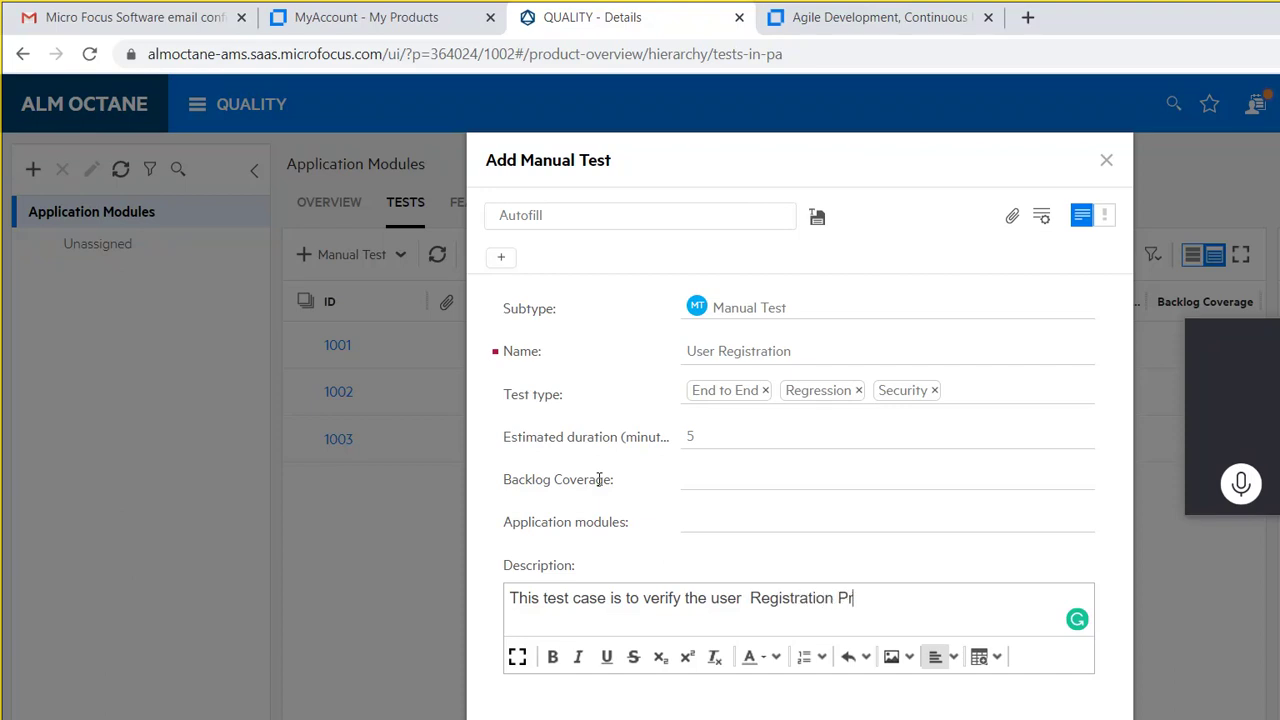
{"action": "type", "text": "ocess Works as Expected"}
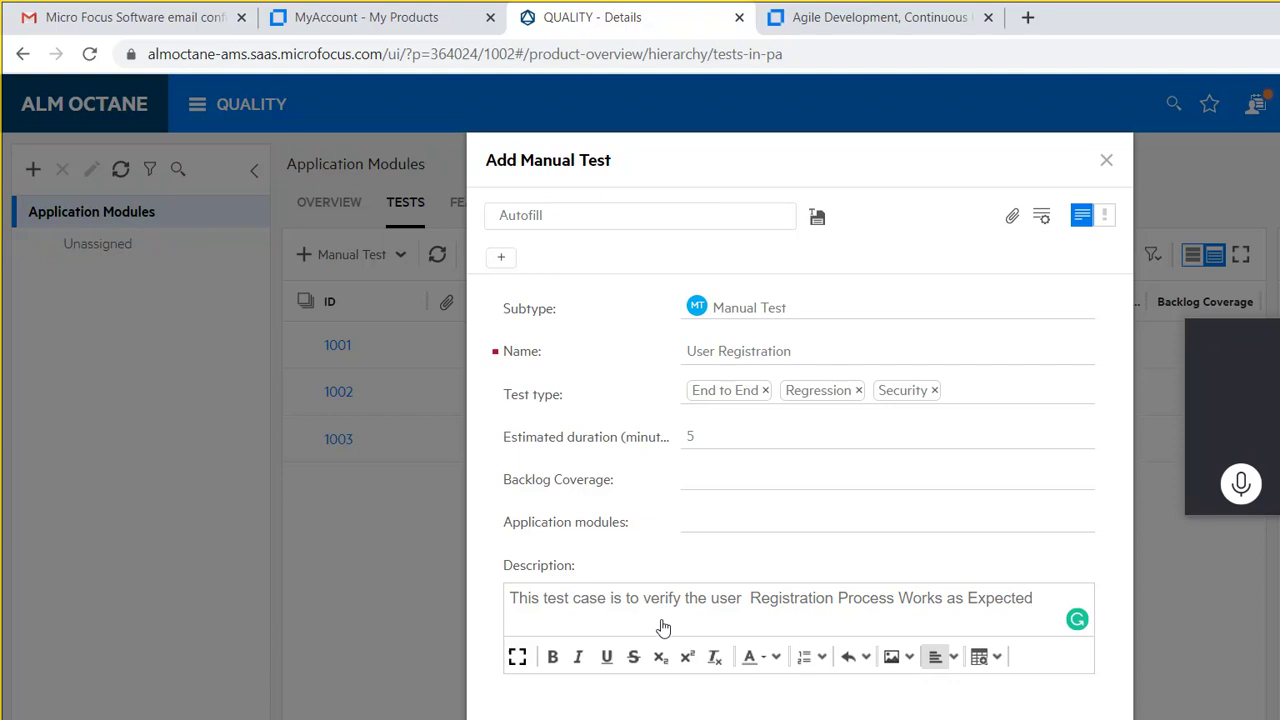
{"action": "key", "text": "Tab"}
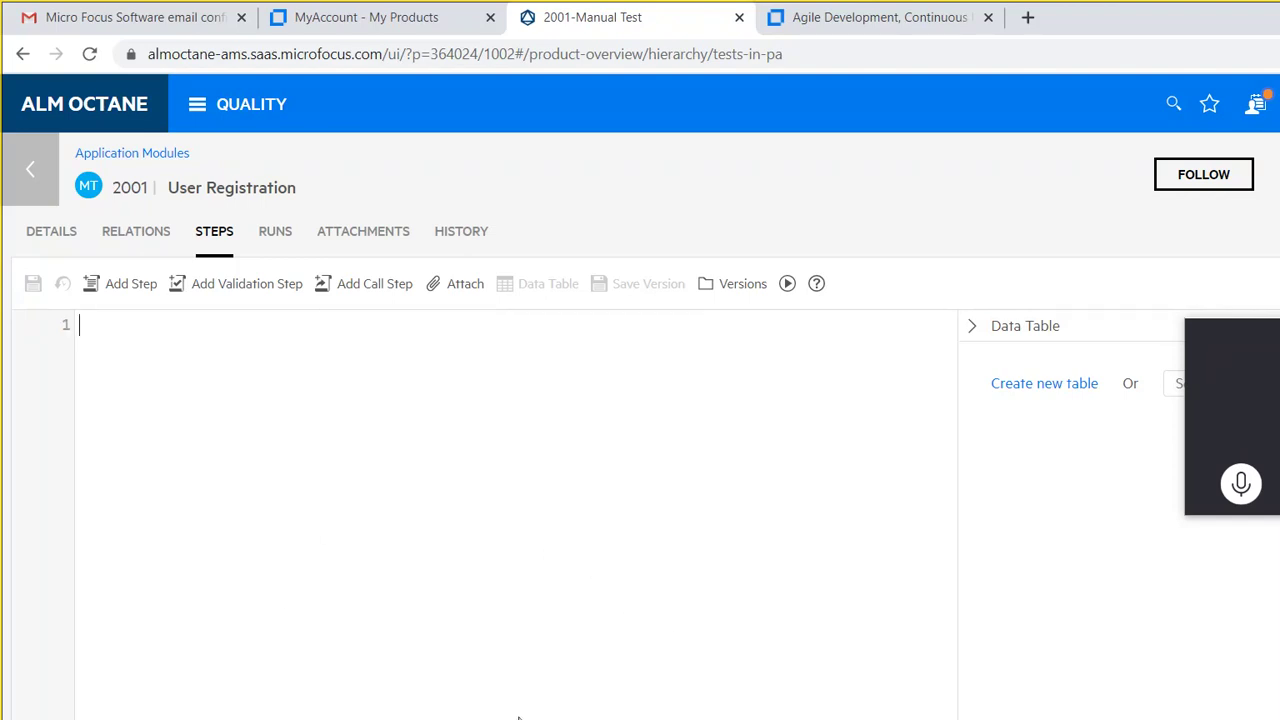
Step: Switch to the Mercury Tours requirements PDF in Edge
{"action": "left_click", "coordinate": [594, 716]}
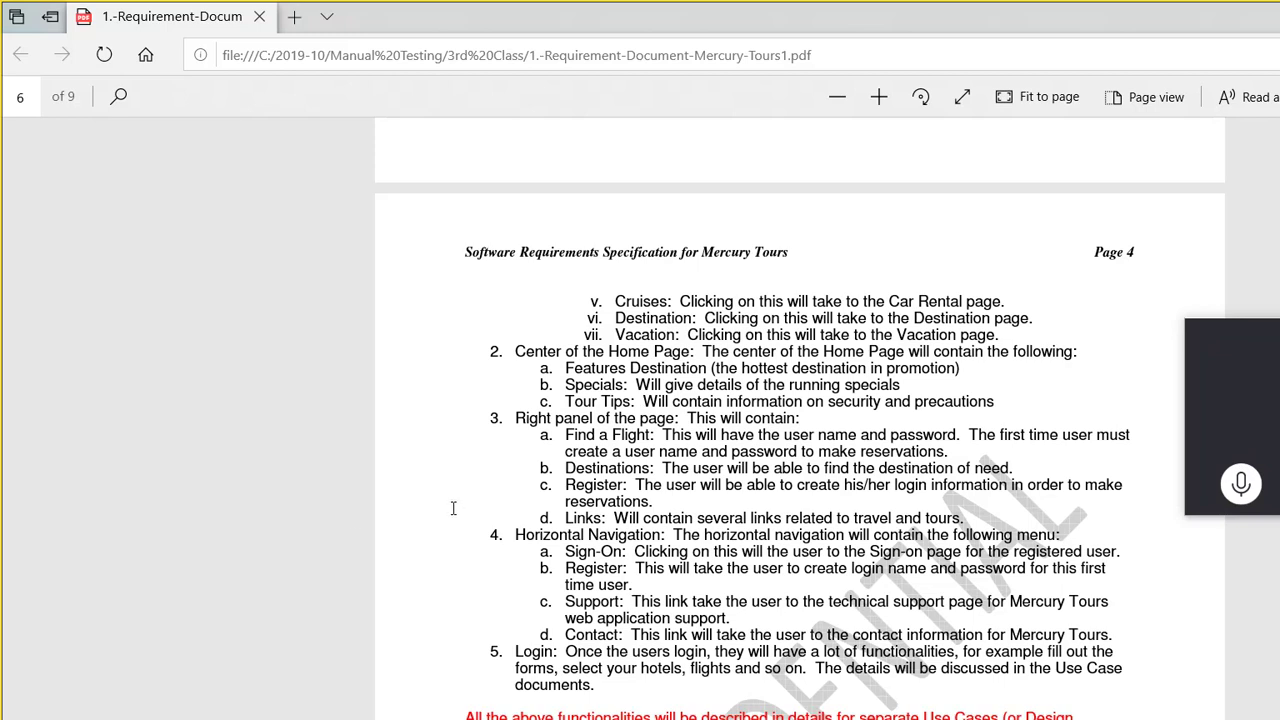
Step: After reviewing the registration requirements, return to test 2001's empty Steps editor in ALM Octane
{"action": "left_click", "coordinate": [602, 712]}
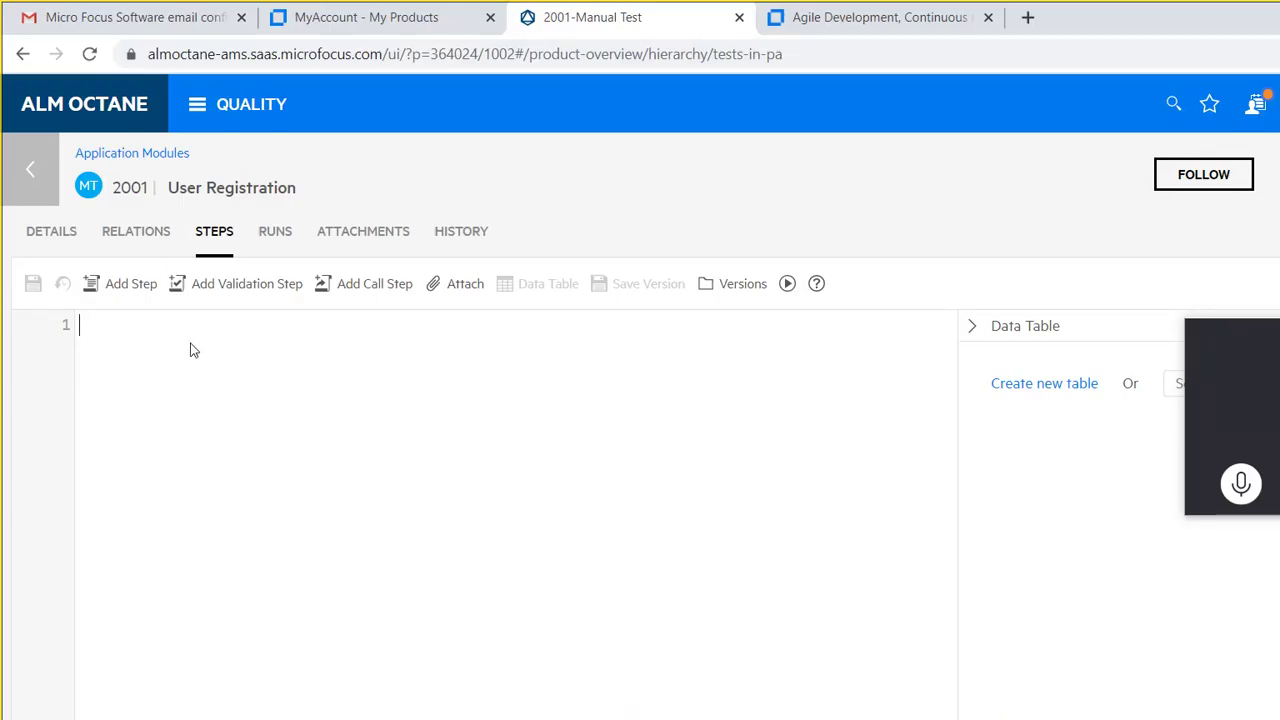
Step: Add the step 'Open a Browser and navigate to newtours.demoaut.com', expecting the Register link in the Horizontal Navigation Bar
{"action": "type", "text": "O"}
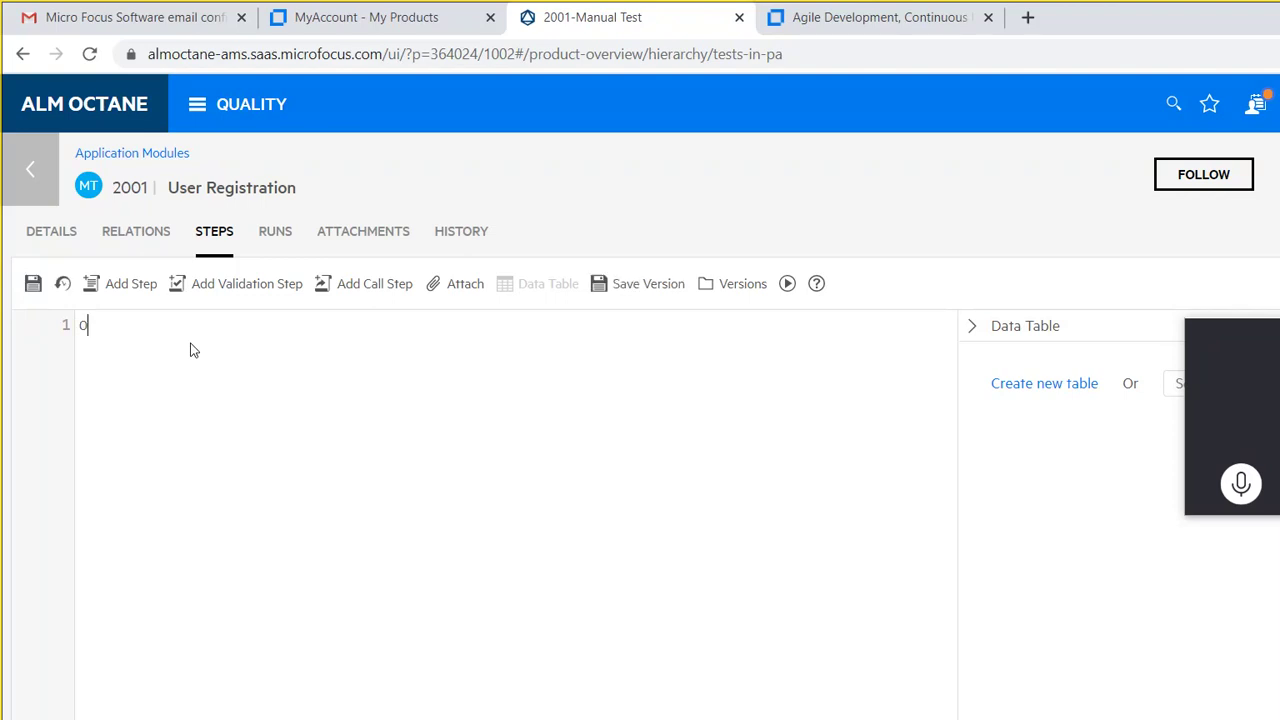
{"action": "type", "text": "pen a Browser and naviga"}
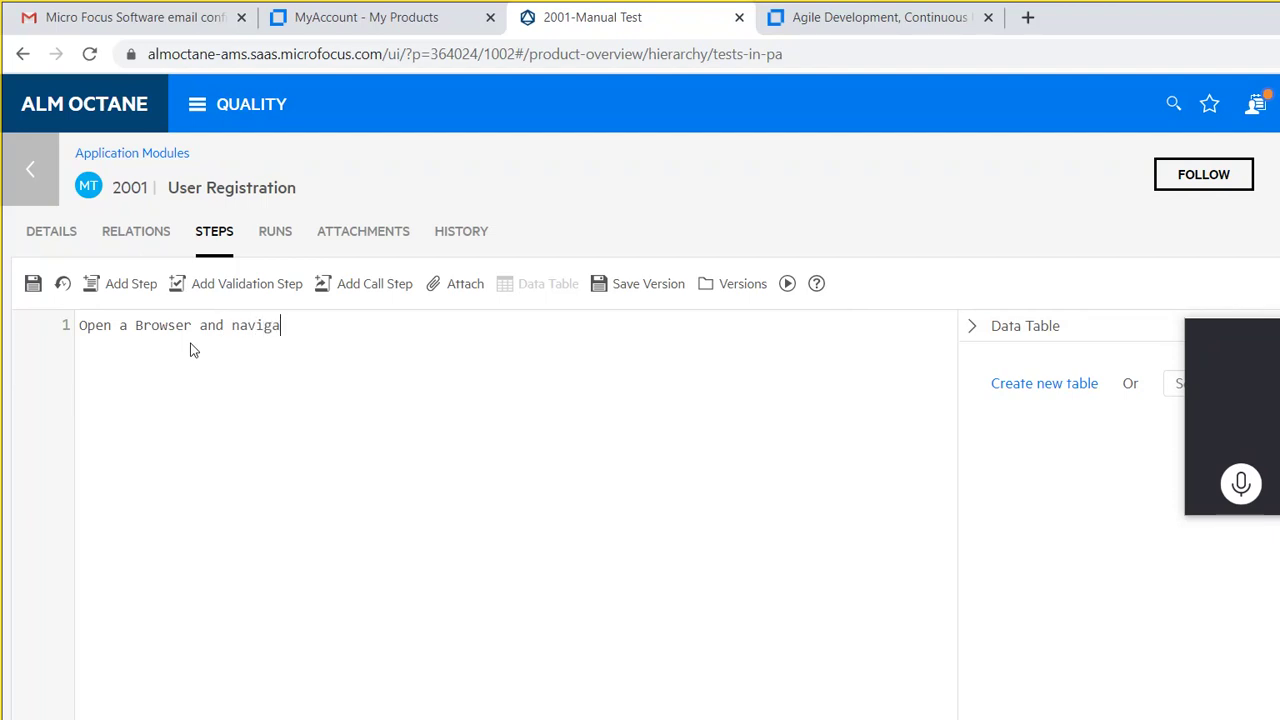
{"action": "type", "text": "te to newtours.de"}
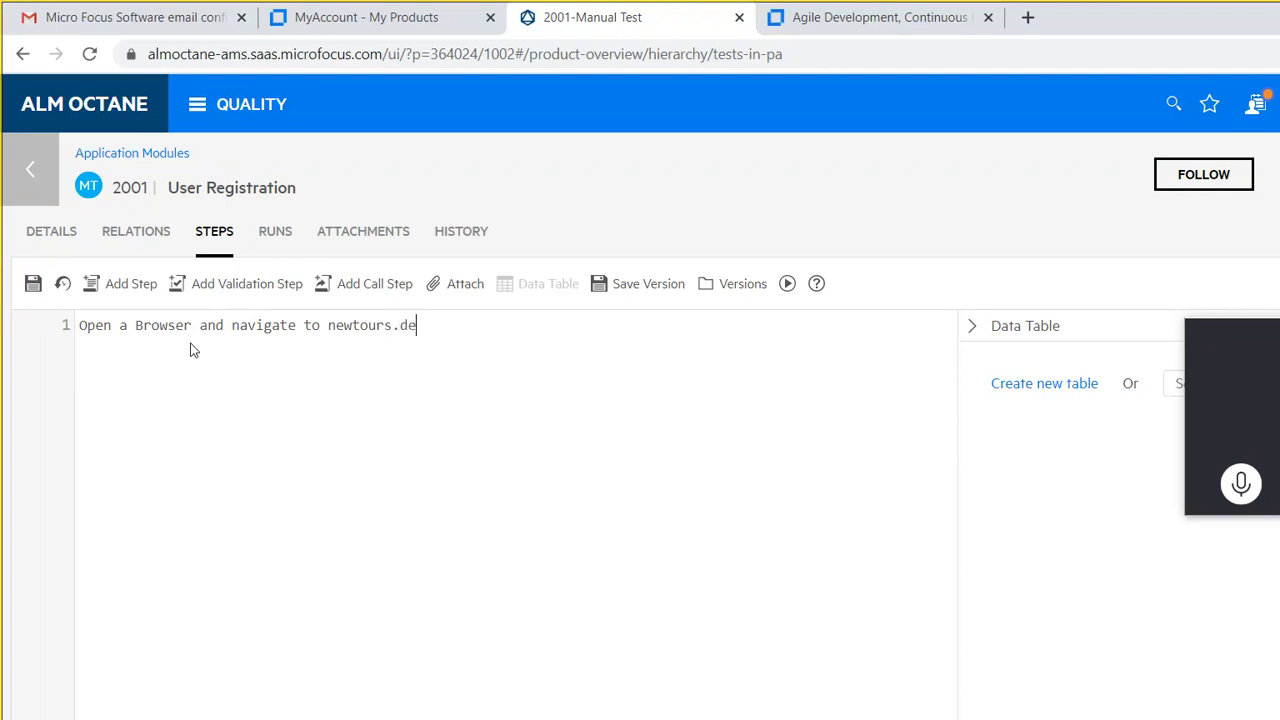
{"action": "type", "text": "moaut.com"}
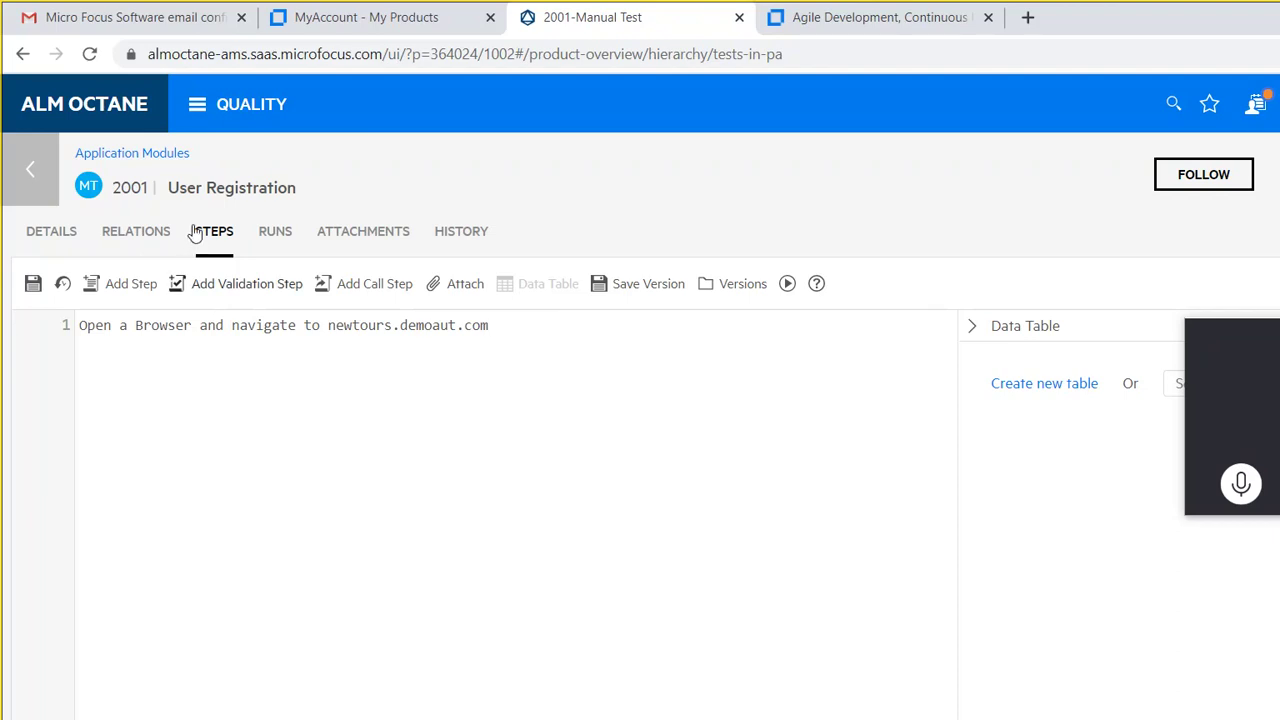
{"action": "key", "text": "Return"}
{"action": "type", "text": "- ?"}
{"action": "type", "text": "Webpage will be loaded"}
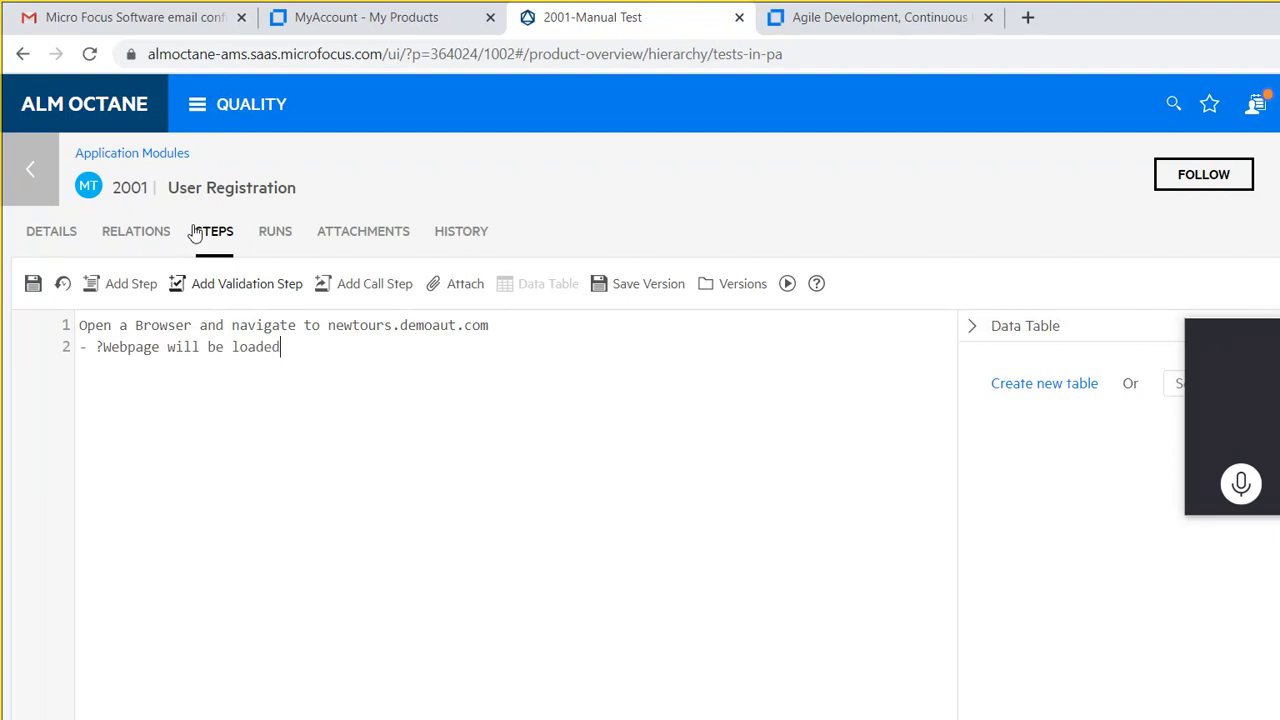
{"action": "type", "text": ". Register link will be d"}
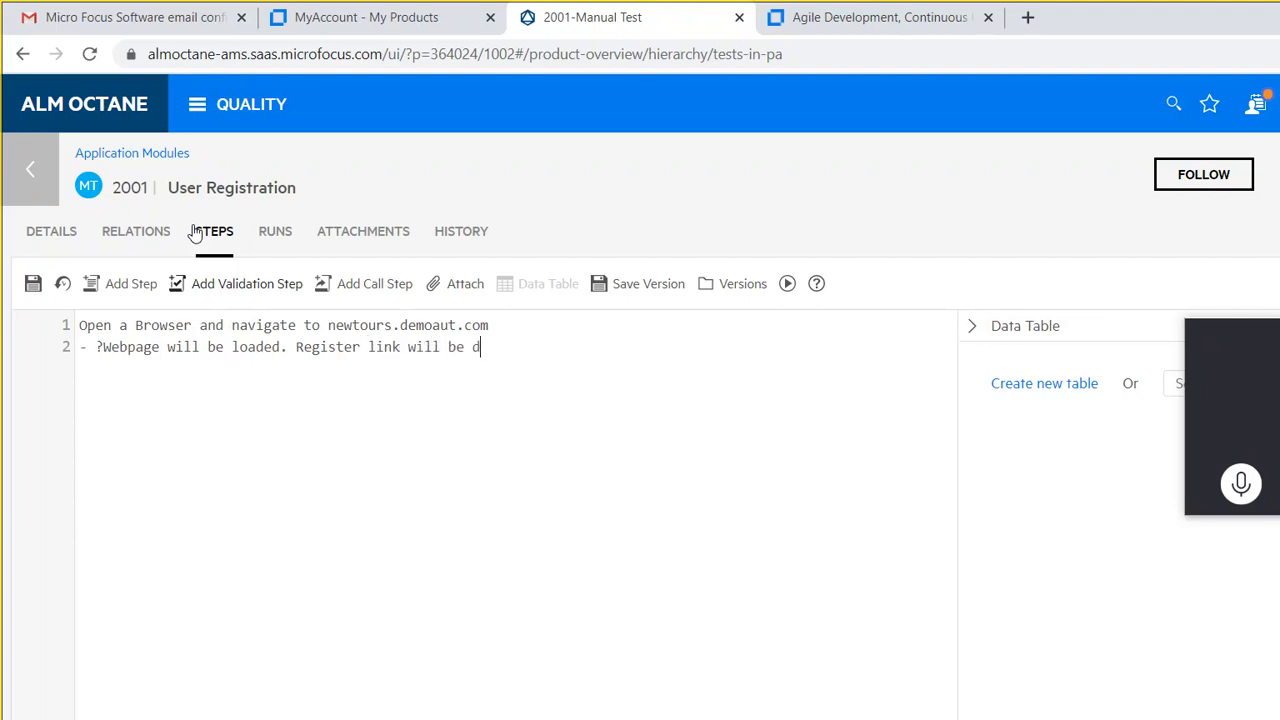
{"action": "type", "text": "isplayed in Horizon"}
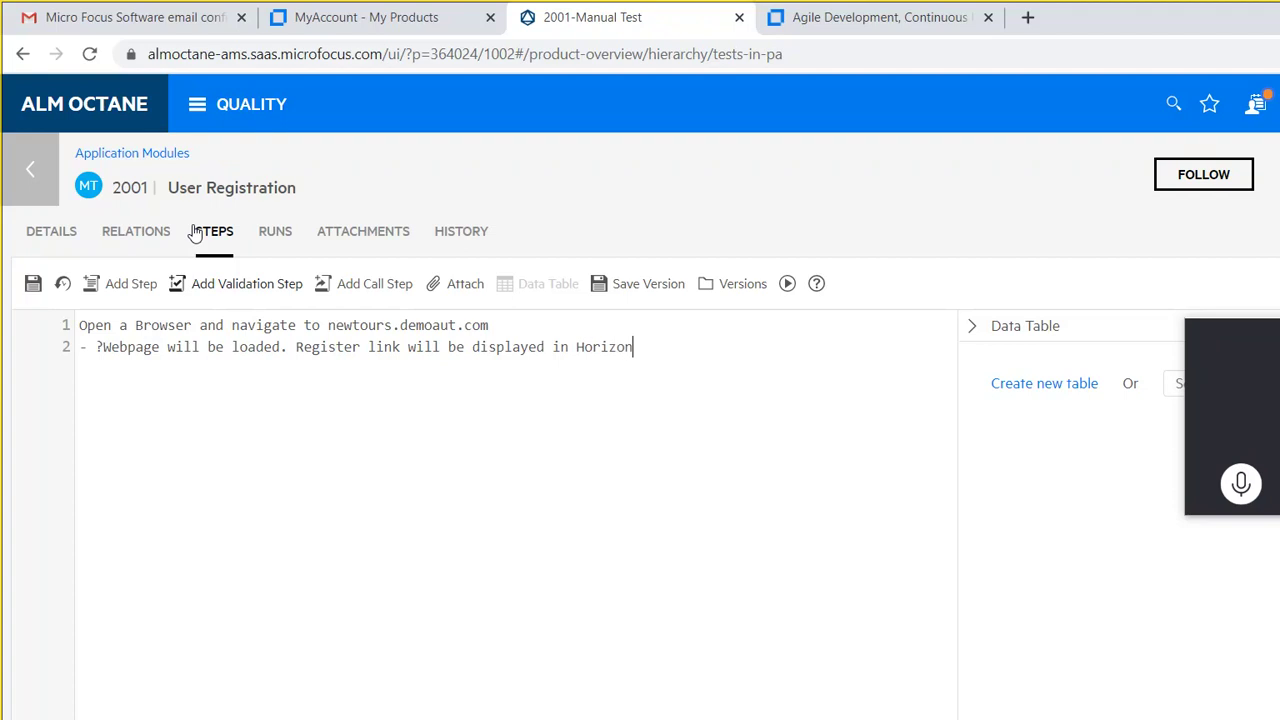
{"action": "type", "text": "tal Navigation Bar"}
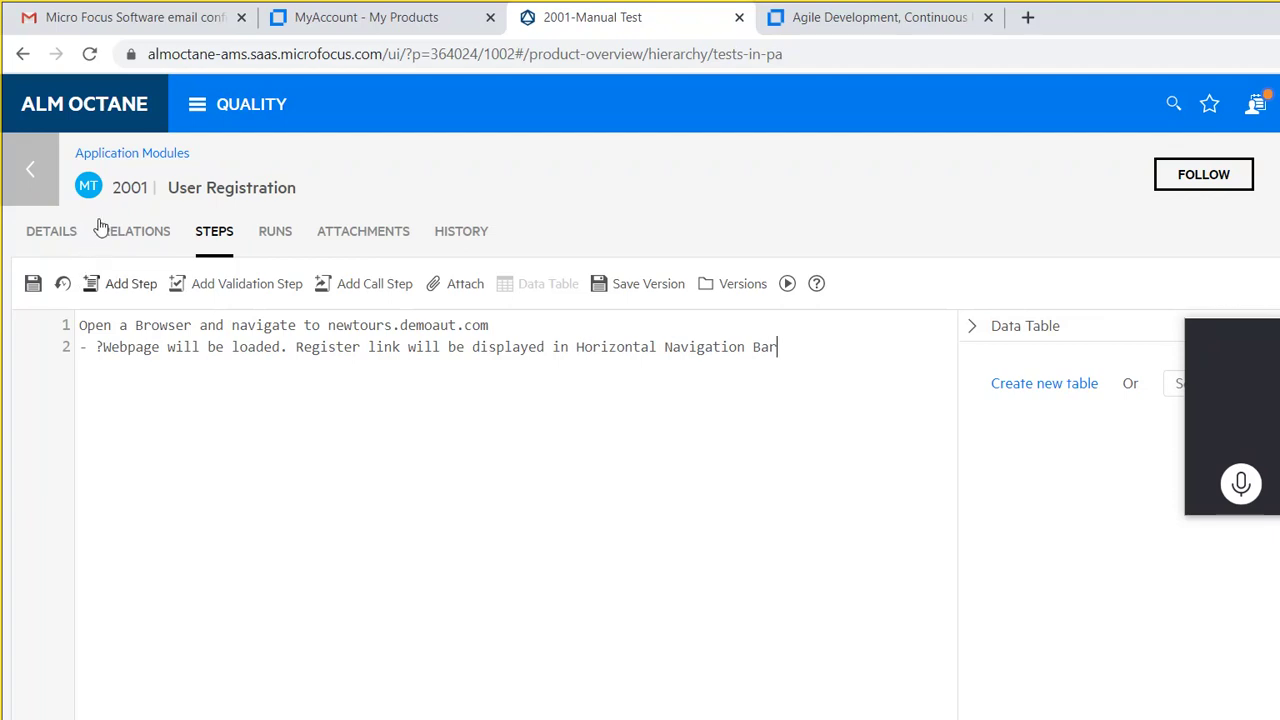
{"action": "key", "text": "Return"}
{"action": "key", "text": "Return"}
Step: Add 'Click On the Register Link' with the check 'User Registration Page Will be Opened'
{"action": "type", "text": "Click On the Regis"}
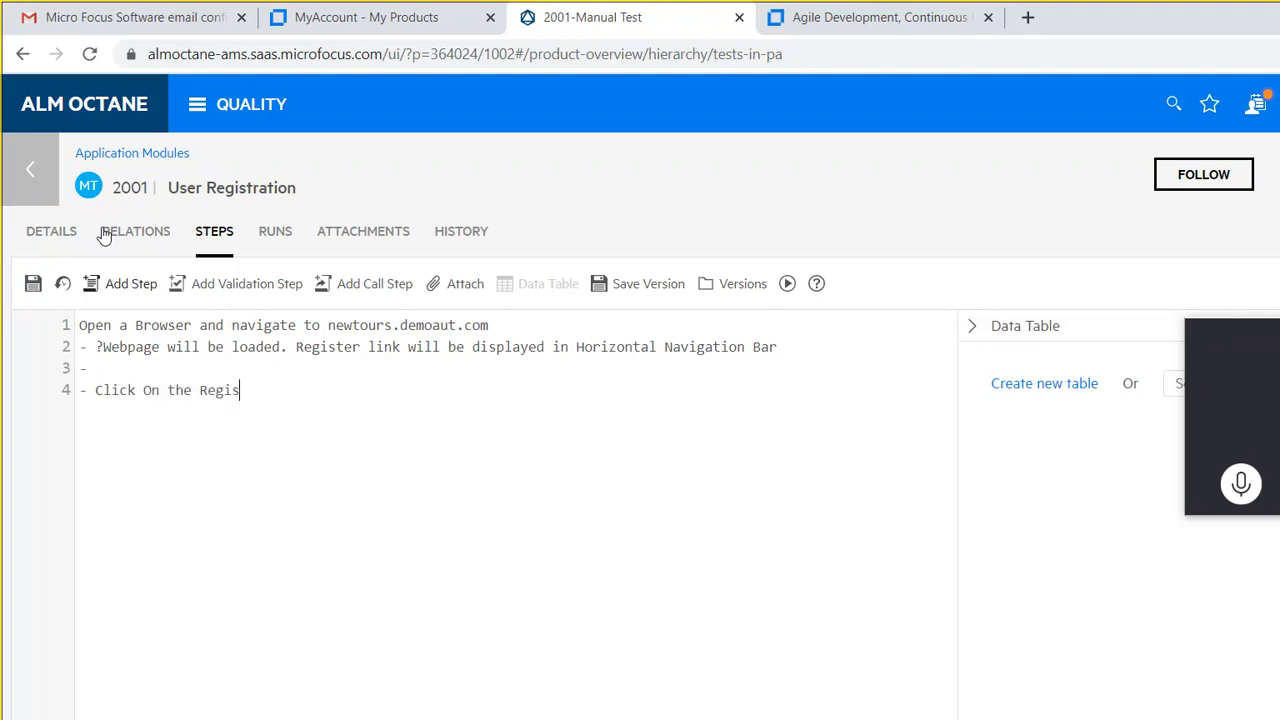
{"action": "type", "text": "ter Link"}
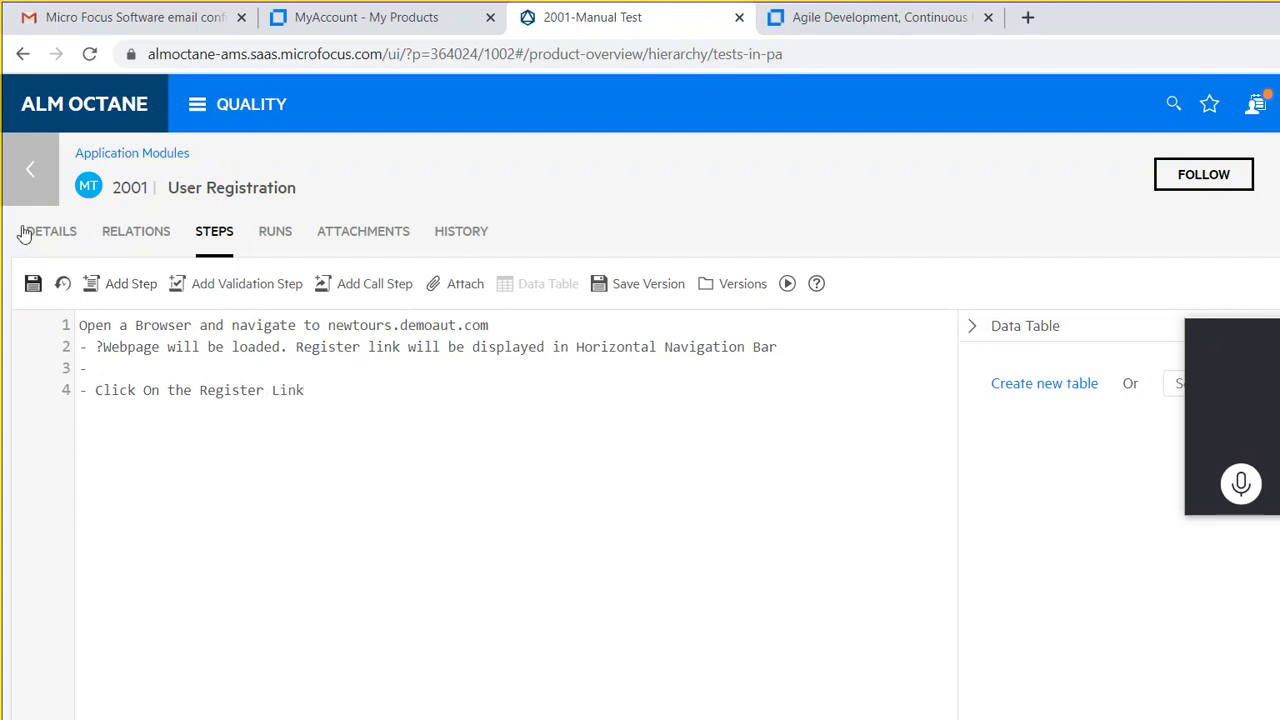
{"action": "key", "text": "Return"}
{"action": "type", "text": "?"}
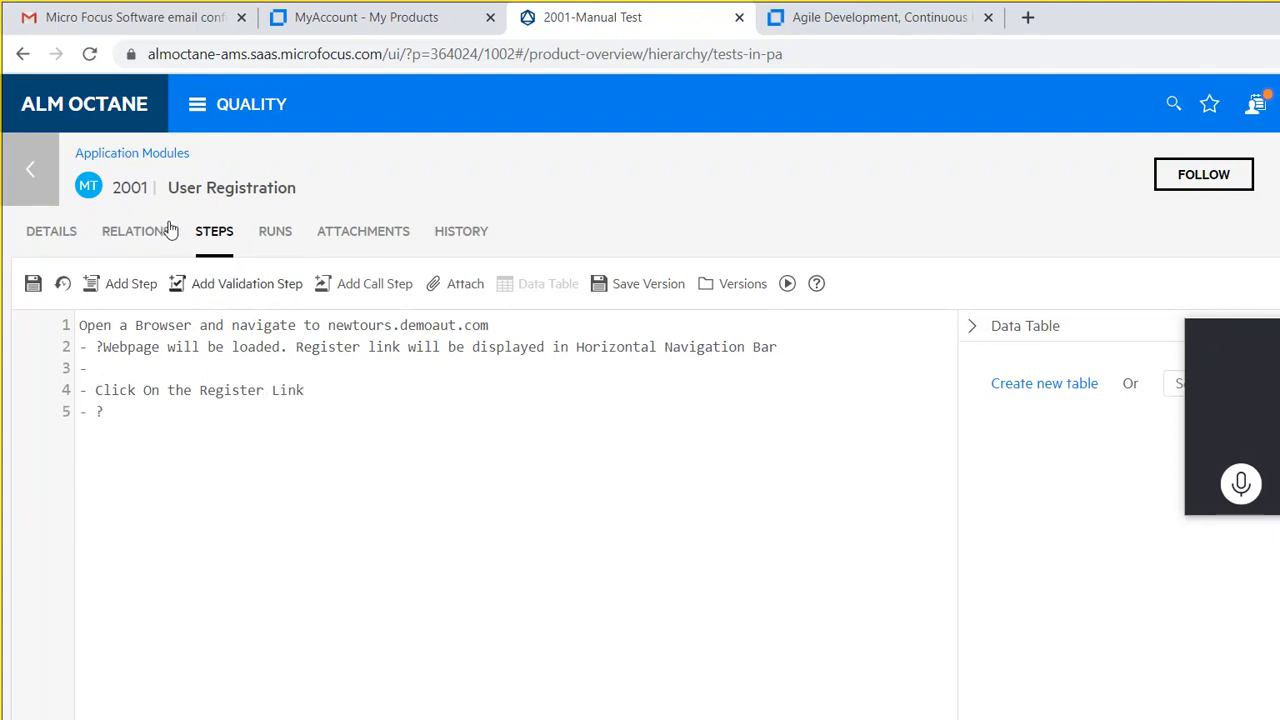
{"action": "type", "text": "User Registratio"}
{"action": "type", "text": "n "}
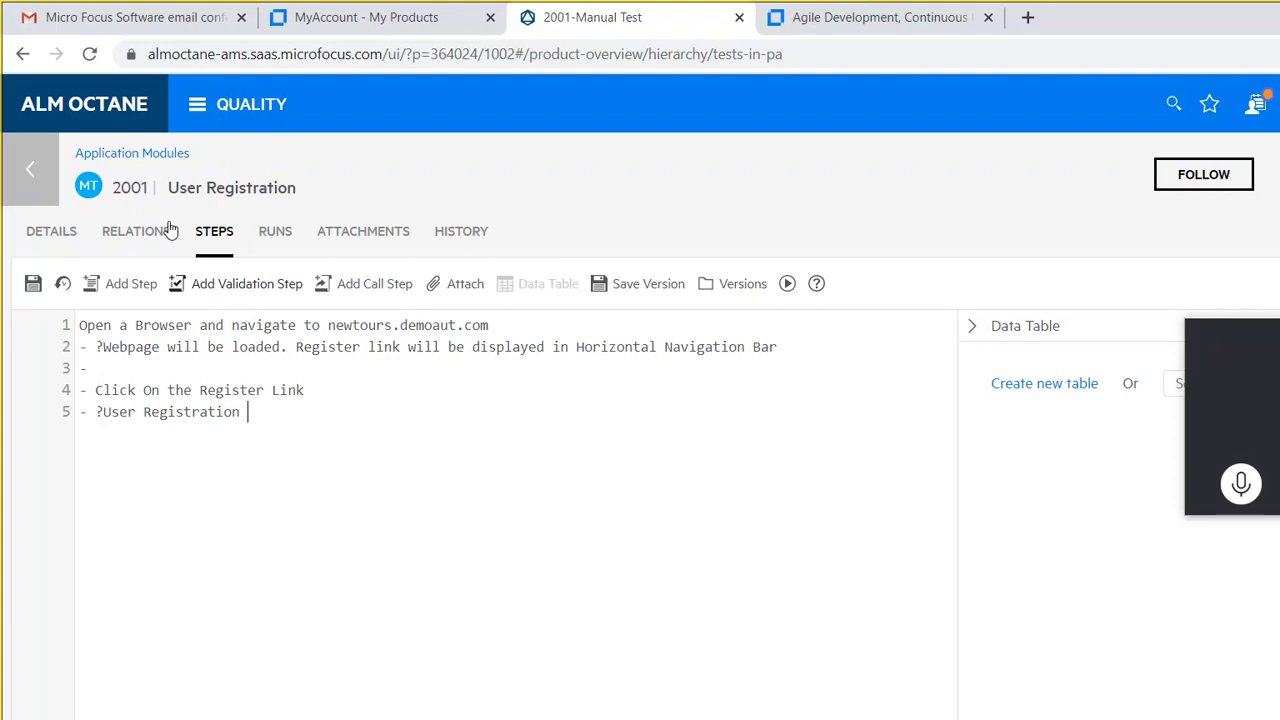
{"action": "type", "text": "Page Will be Opened"}
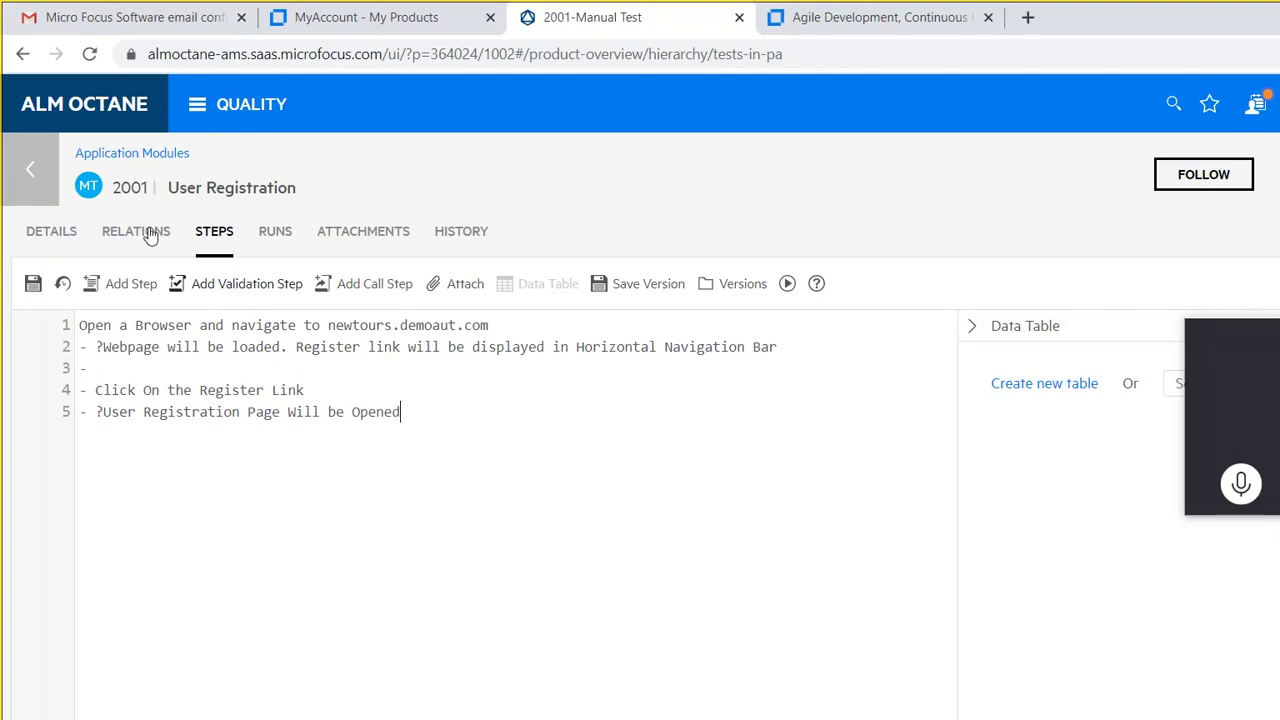
Step: Add 'Input all the necessary Information for User Registration And Submit', expecting 'User Registration Successful Message will be displayed'
{"action": "key", "text": "Return"}
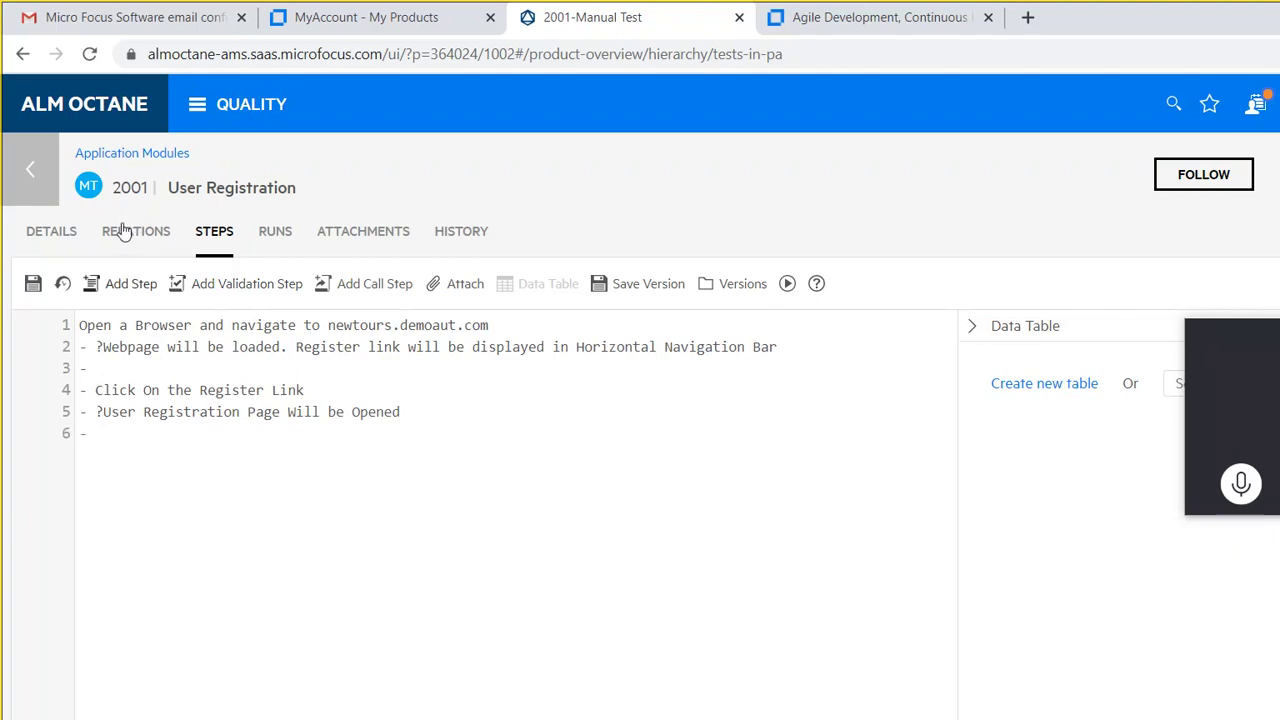
{"action": "type", "text": "Input all the nec"}
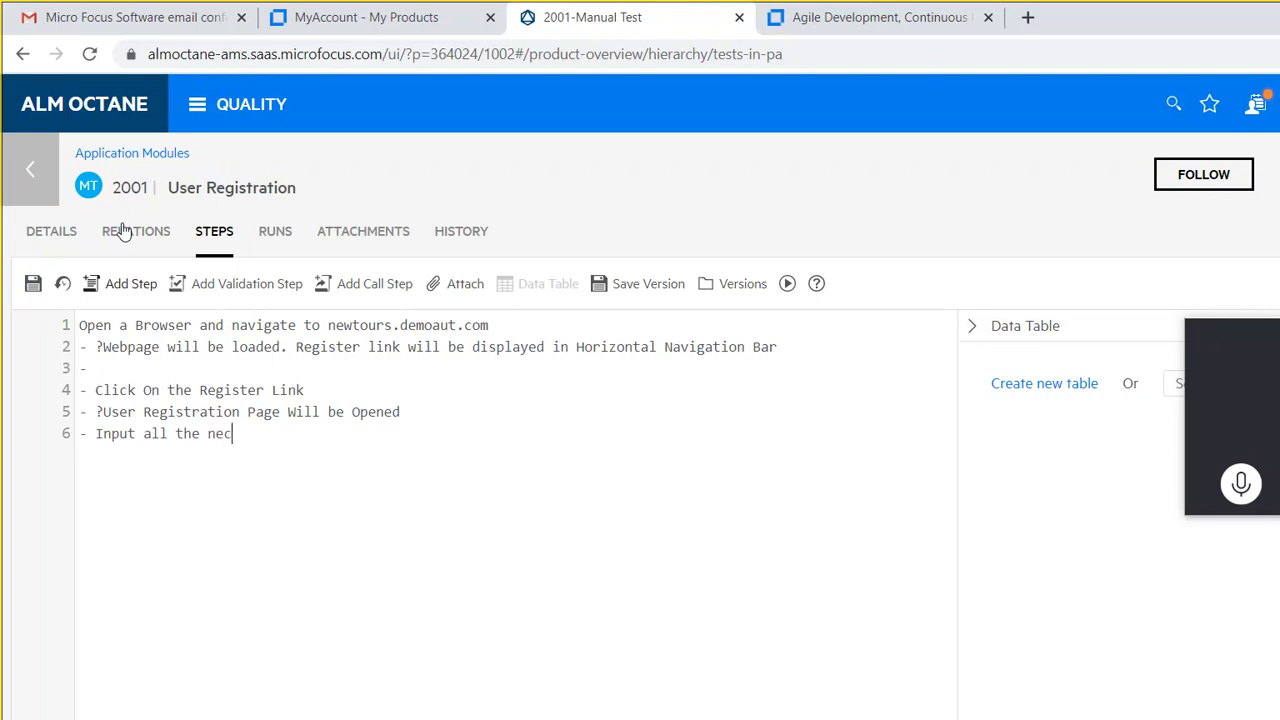
{"action": "type", "text": "essary Information"}
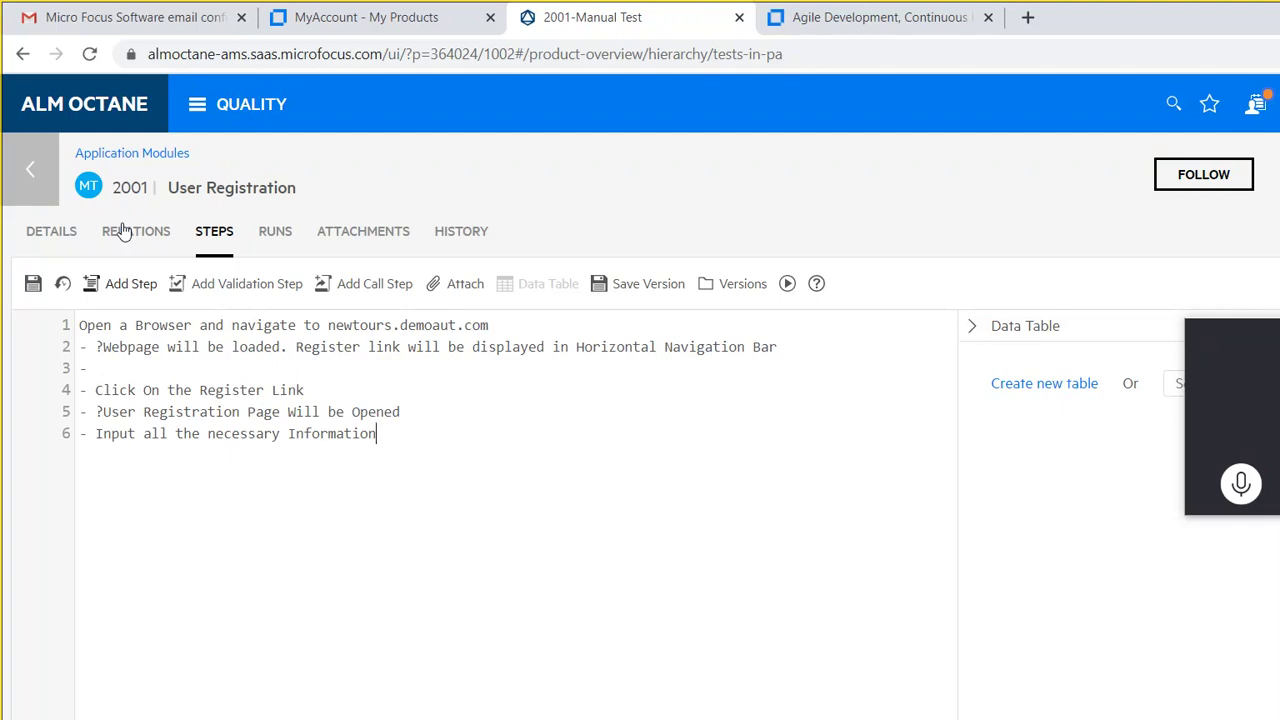
{"action": "type", "text": "for User Regis"}
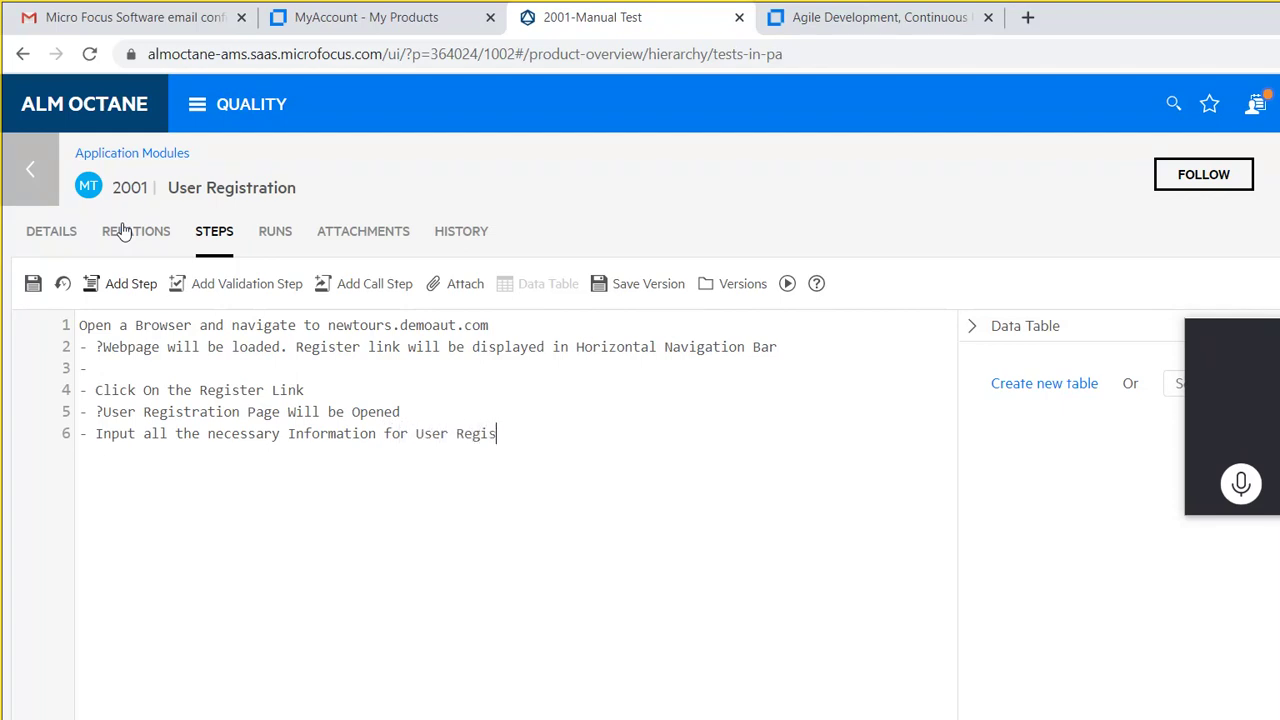
{"action": "type", "text": "tration And Submit"}
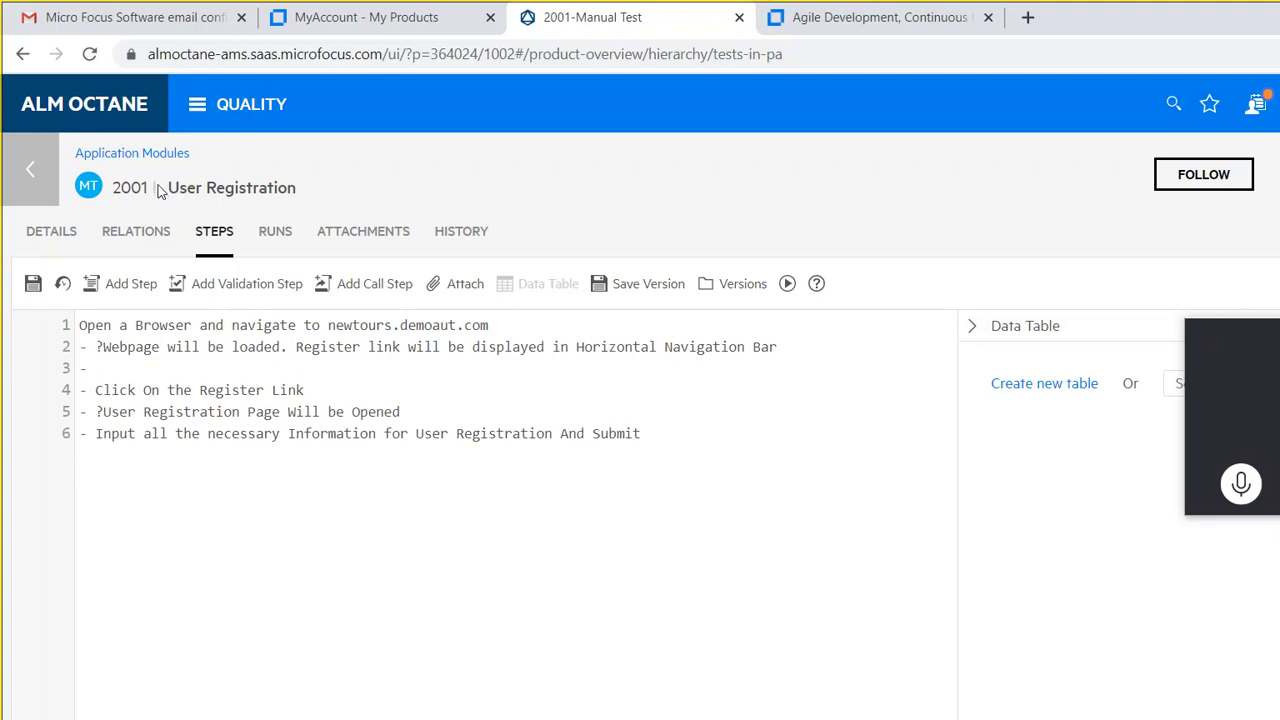
{"action": "key", "text": "Return"}
{"action": "type", "text": "?A success"}
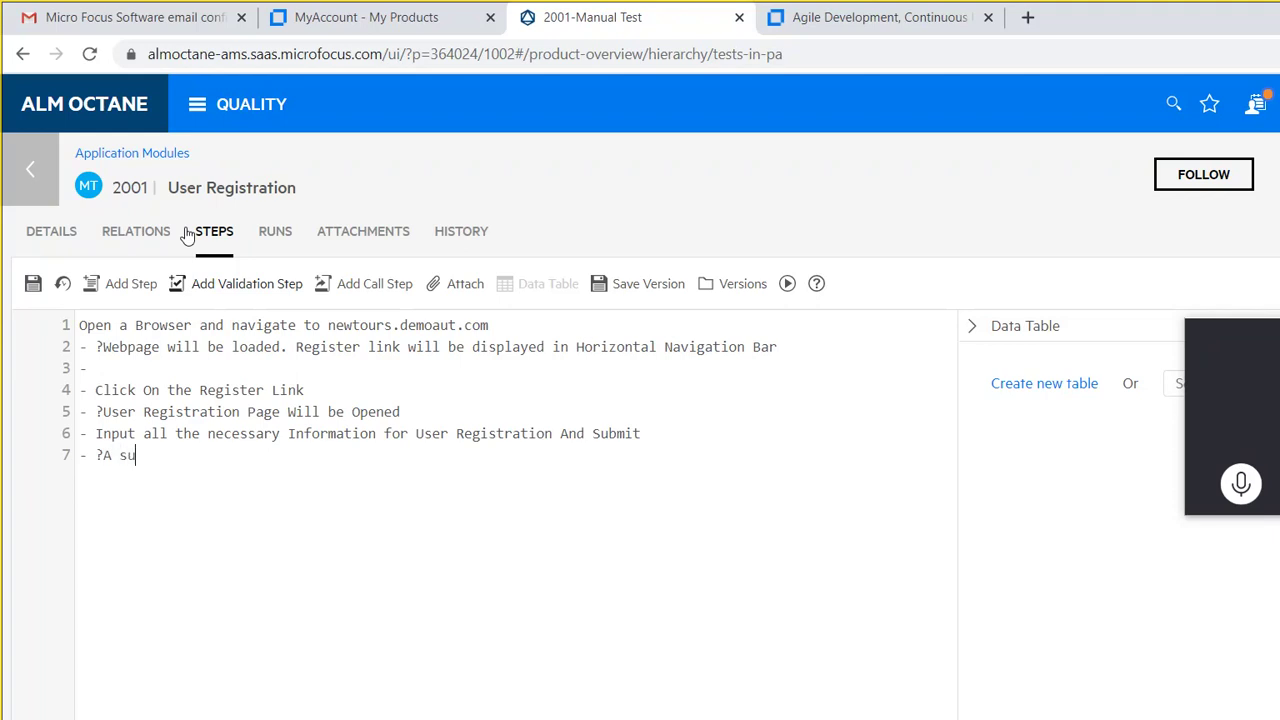
{"action": "key", "text": "BackSpace"}
{"action": "key", "text": "BackSpace"}
{"action": "key", "text": "BackSpace"}
{"action": "key", "text": "BackSpace"}
{"action": "key", "text": "BackSpace"}
{"action": "key", "text": "BackSpace"}
{"action": "key", "text": "BackSpace"}
{"action": "key", "text": "BackSpace"}
{"action": "key", "text": "BackSpace"}
{"action": "type", "text": "User Registration Successful"}
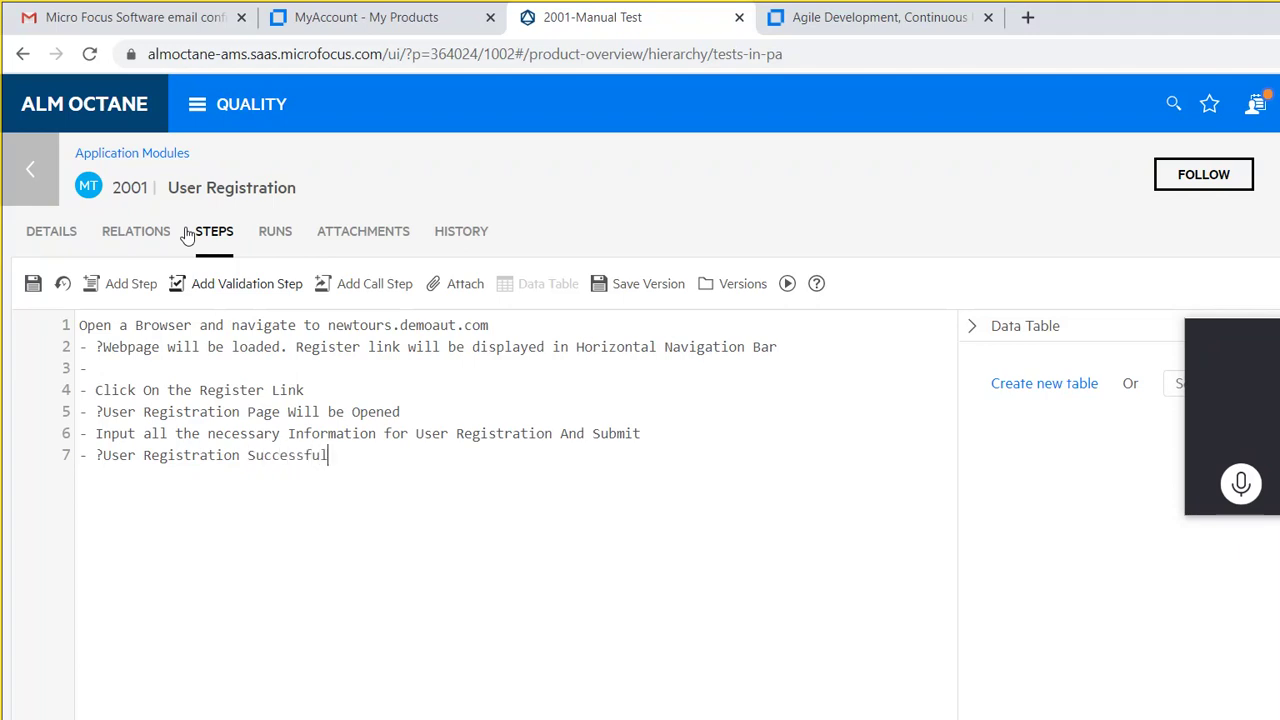
{"action": "type", "text": " Message will be displayed"}
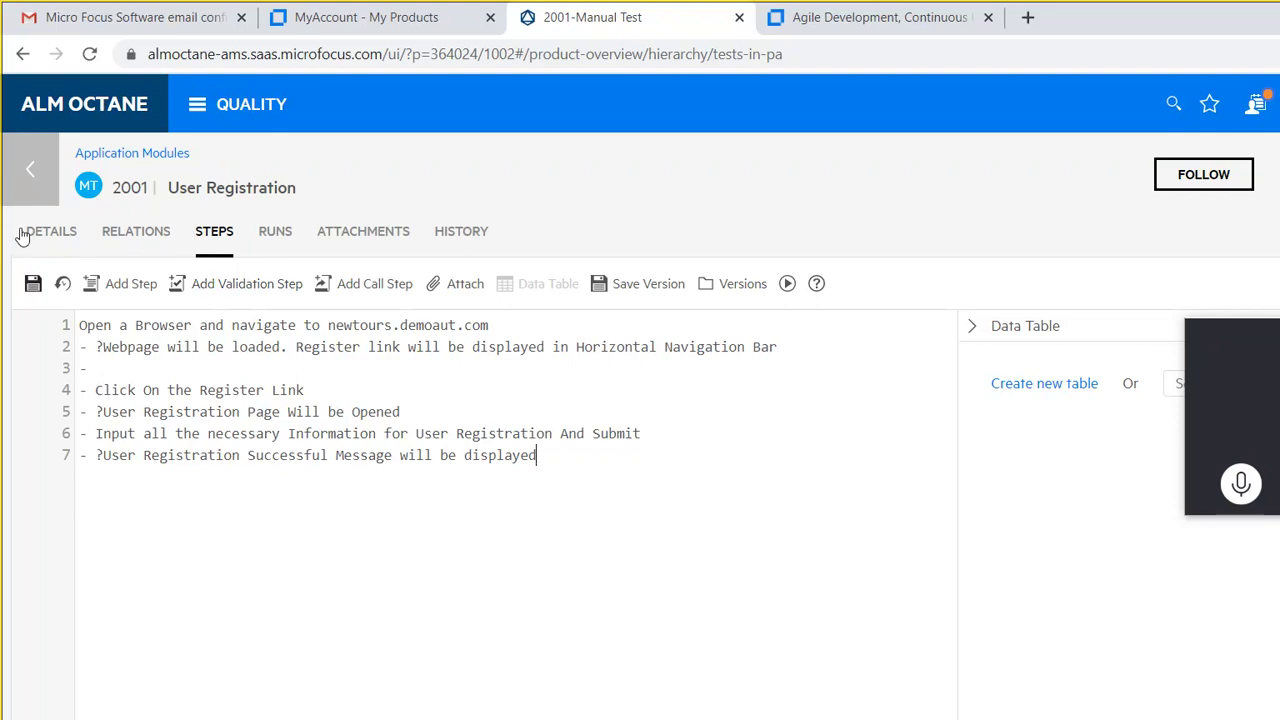
Step: Save test 2001's steps with Ctrl+S and go back to the Tests list
{"action": "key", "text": "ctrl+s"}
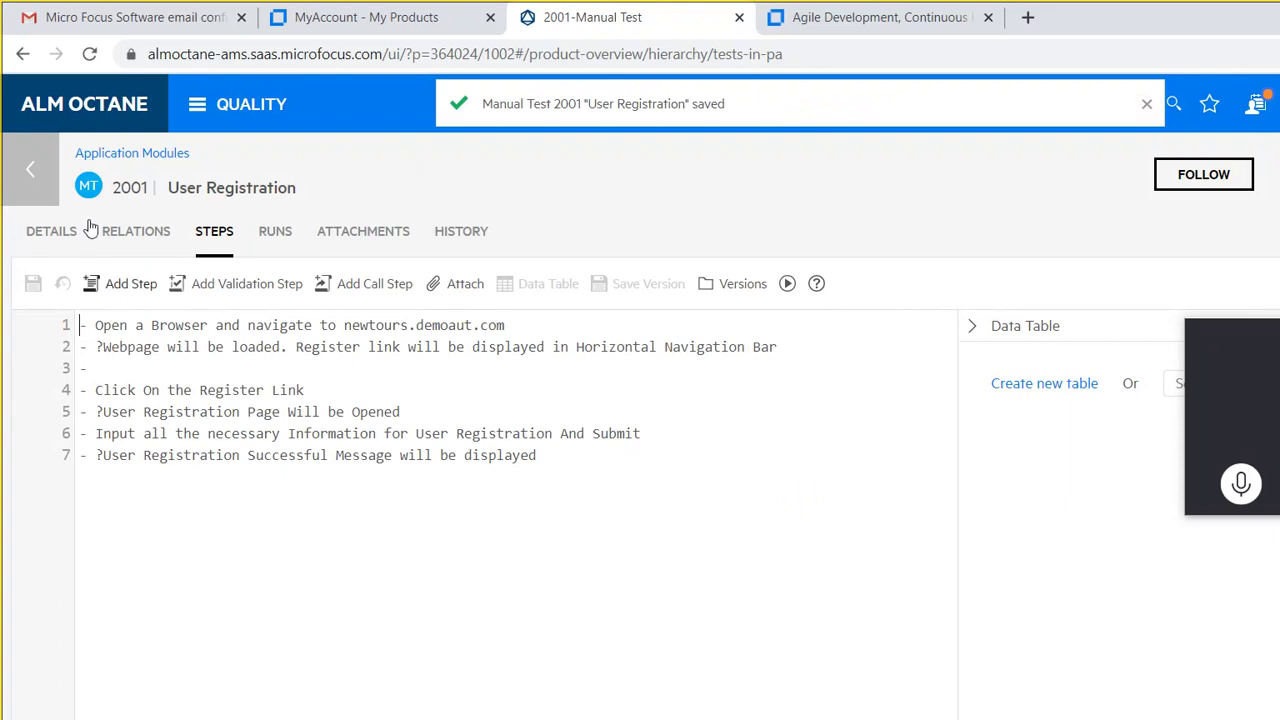
{"action": "left_click", "coordinate": [34, 146]}
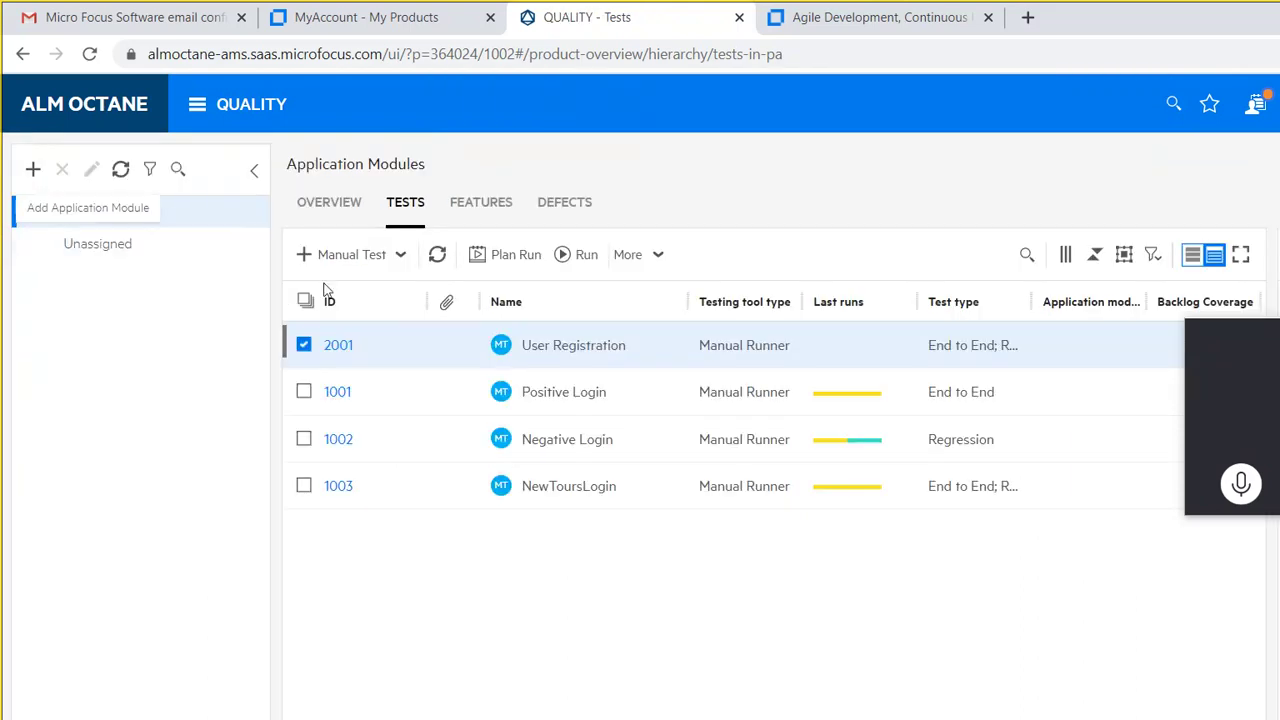
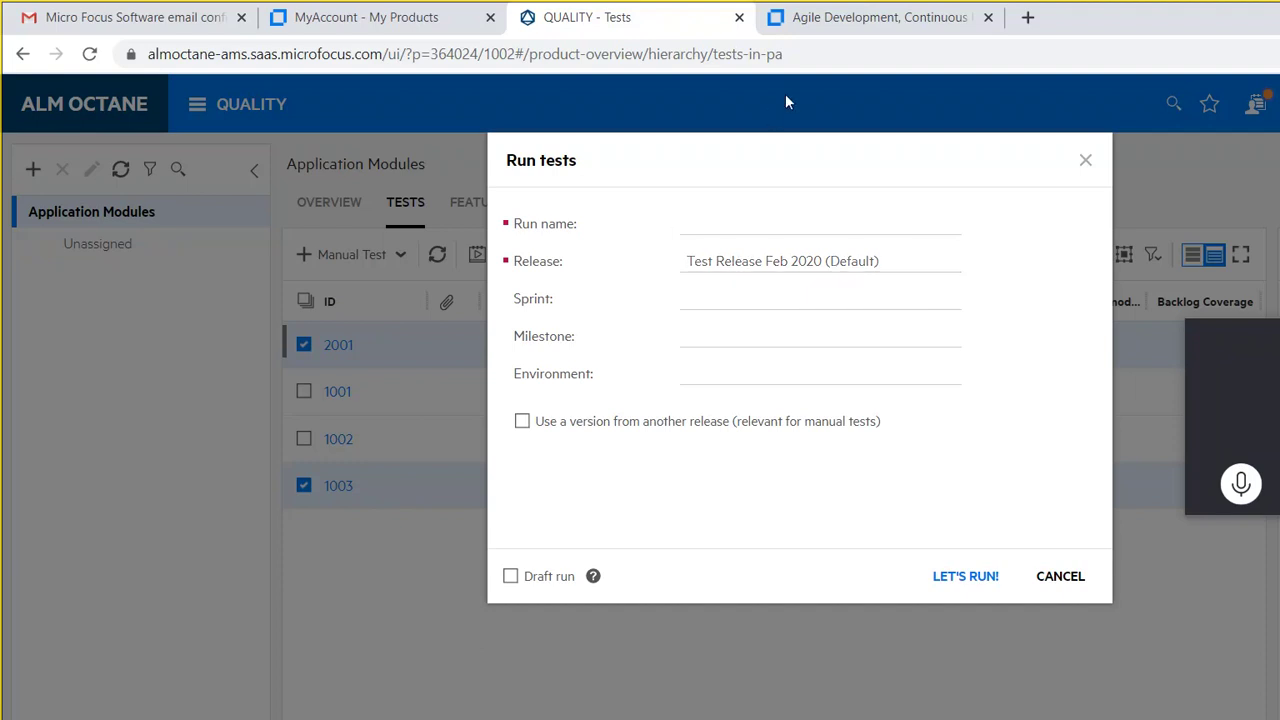
Step: Search 'How to create a release in ALM octane', read the Set up a release help page, then return to Run tests
{"action": "key", "text": "ctrl+t"}
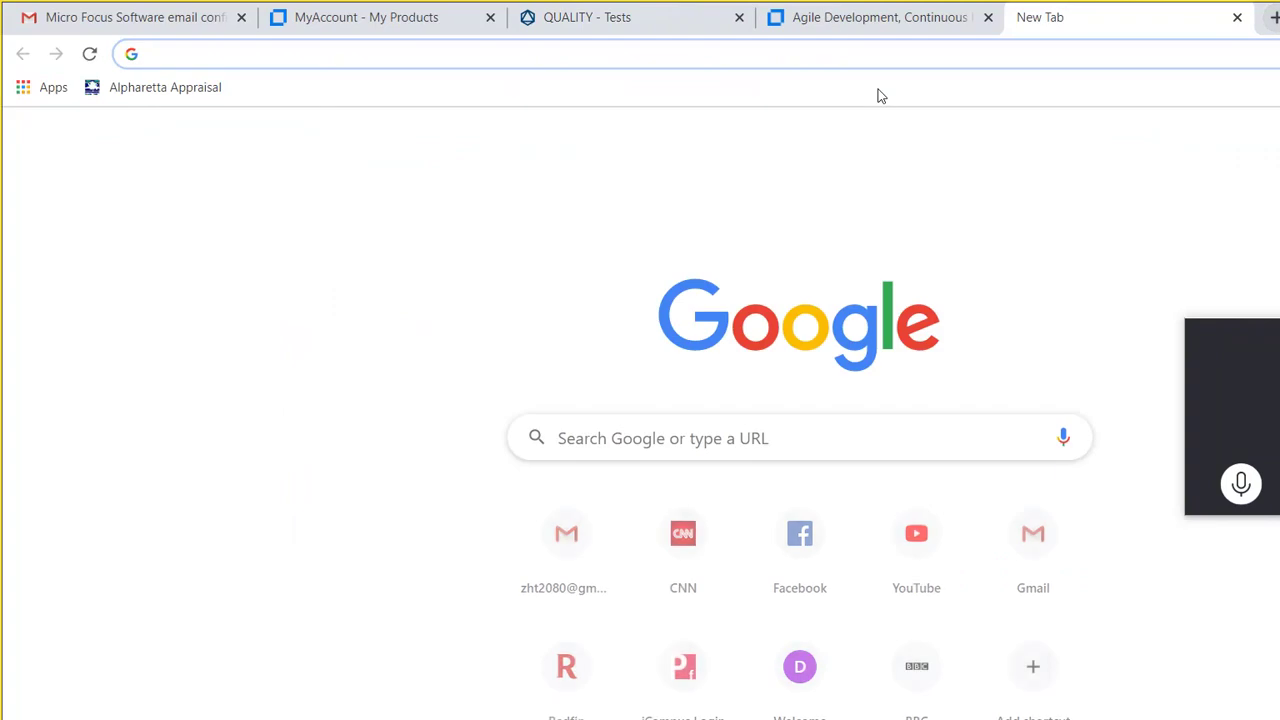
{"action": "type", "text": "How"}
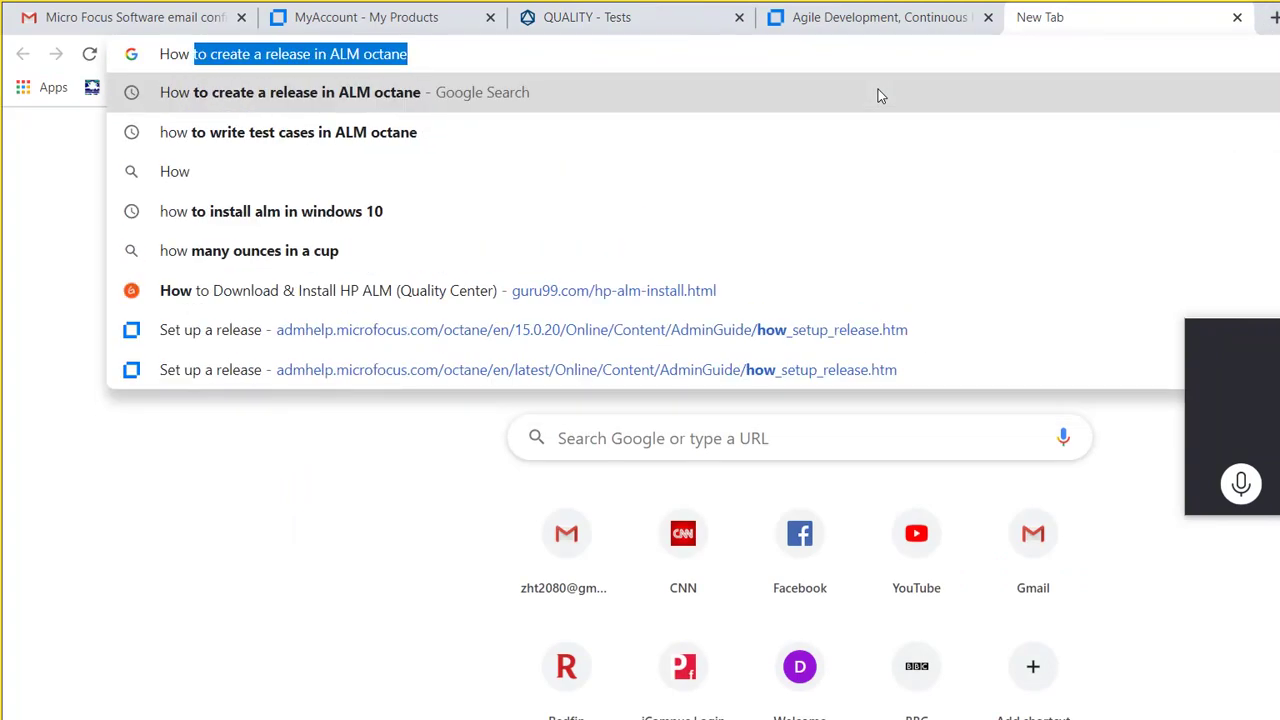
{"action": "left_click", "coordinate": [357, 78]}
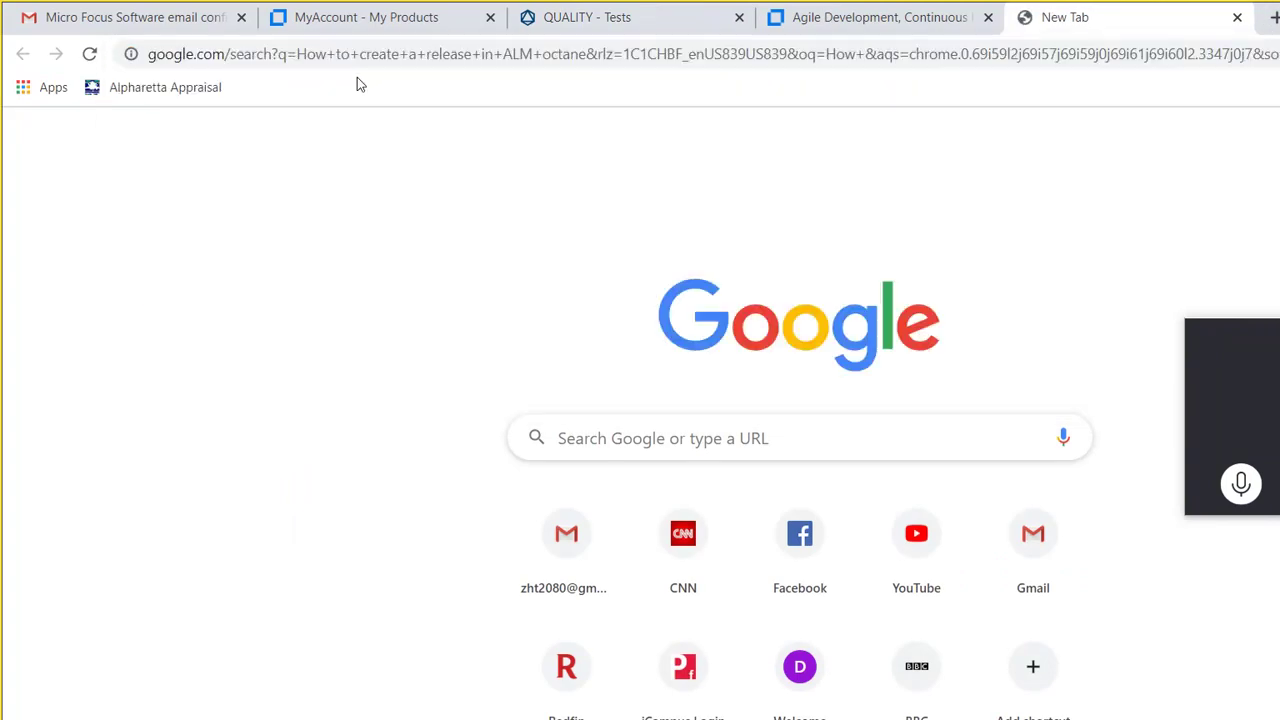
{"action": "left_click", "coordinate": [272, 347]}
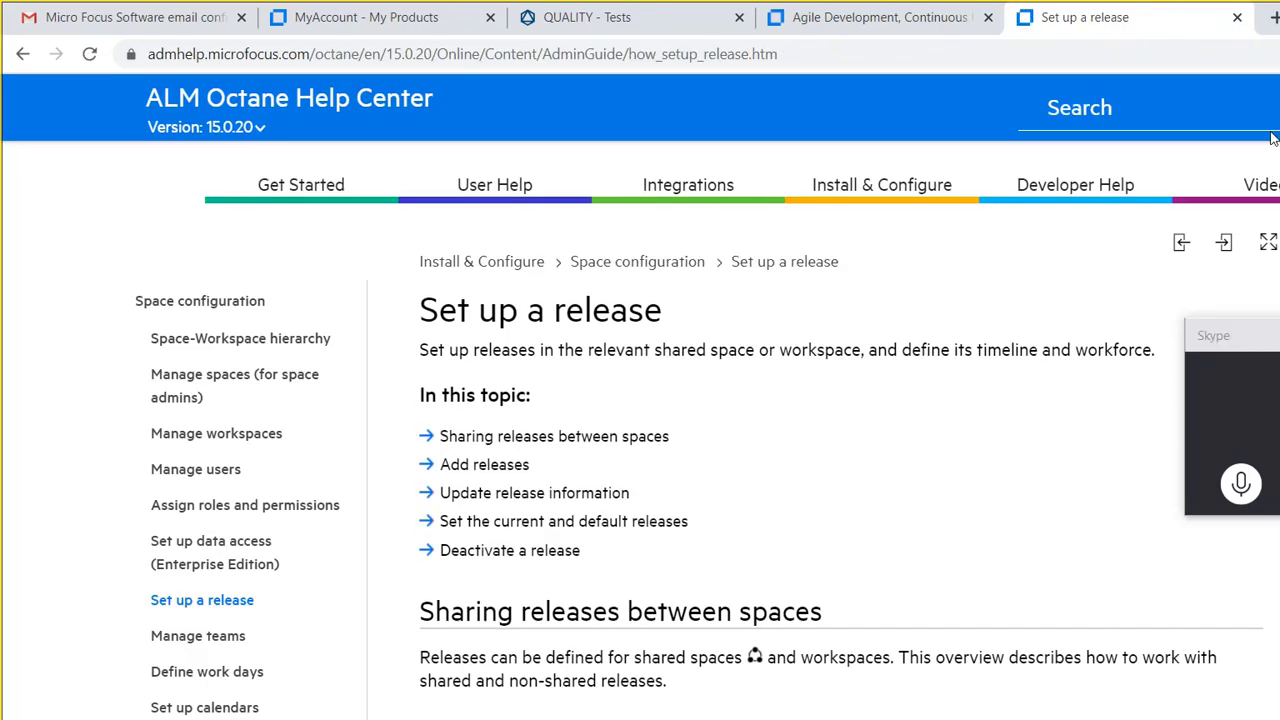
{"action": "scroll", "coordinate": [1277, 205], "scroll_direction": "down", "scroll_amount": 6}
{"action": "scroll", "coordinate": [1277, 205], "scroll_direction": "down", "scroll_amount": 4}
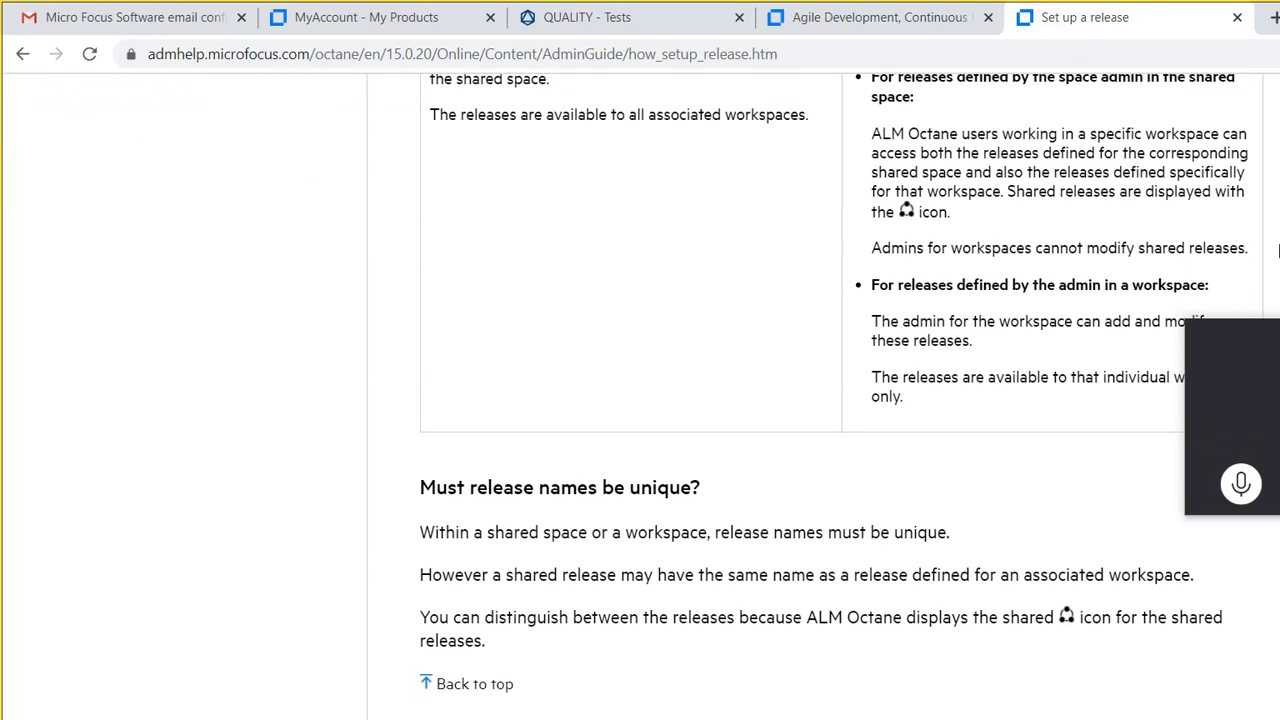
{"action": "scroll", "coordinate": [1278, 250], "scroll_direction": "up", "scroll_amount": 10}
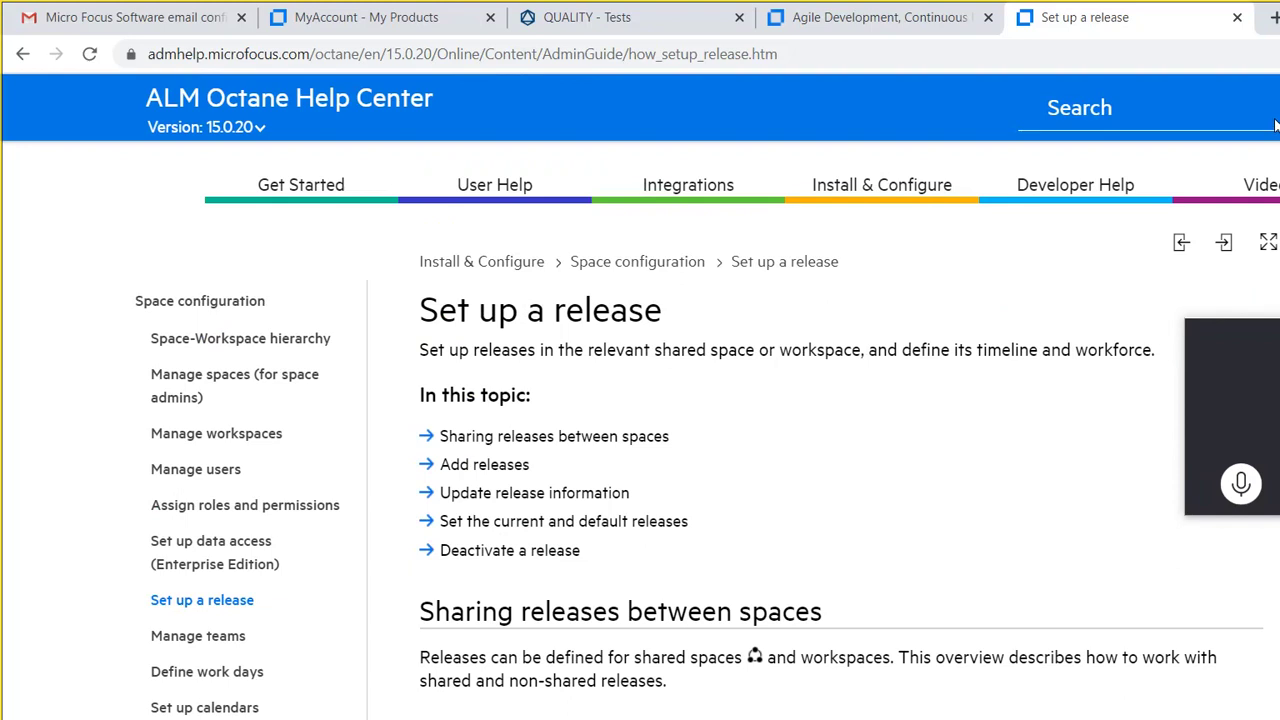
{"action": "left_click", "coordinate": [515, 18]}
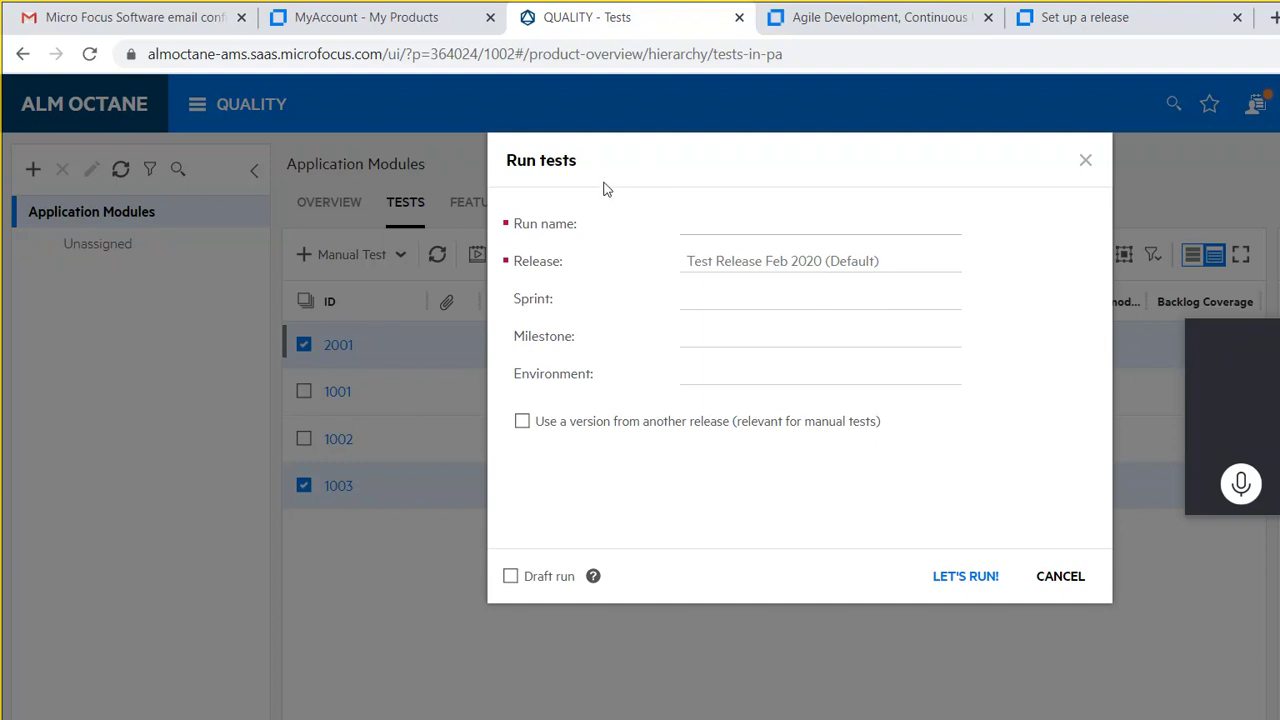
Step: Name the run 'User Registration And Login', assign Sprint 1 and the QA environment, and start it
{"action": "type", "text": "User Reg"}
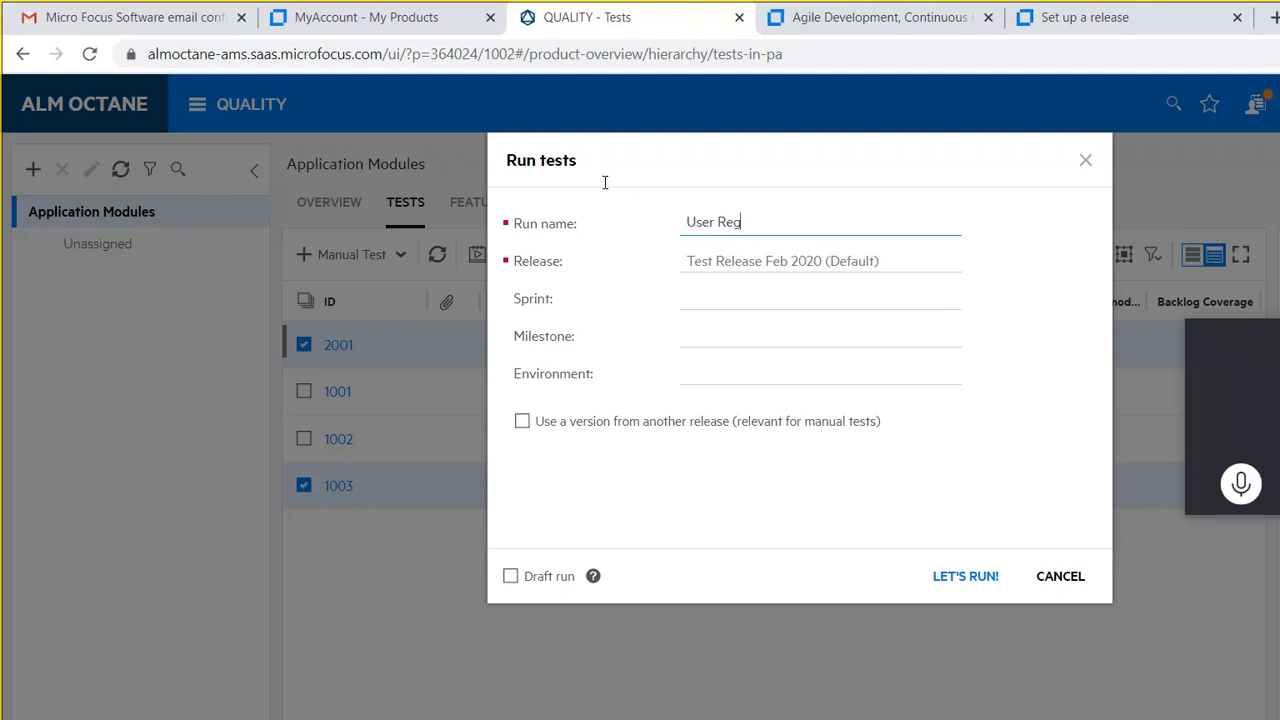
{"action": "type", "text": "istration And Login"}
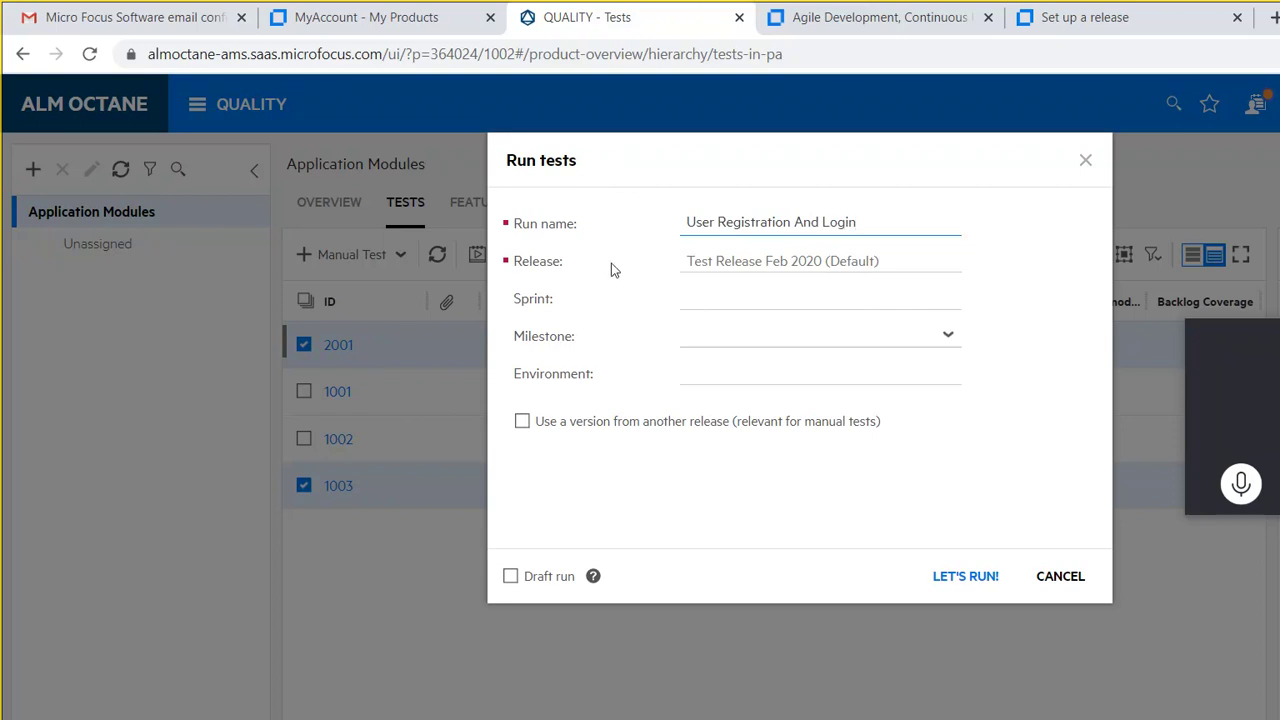
{"action": "key", "text": "Tab"}
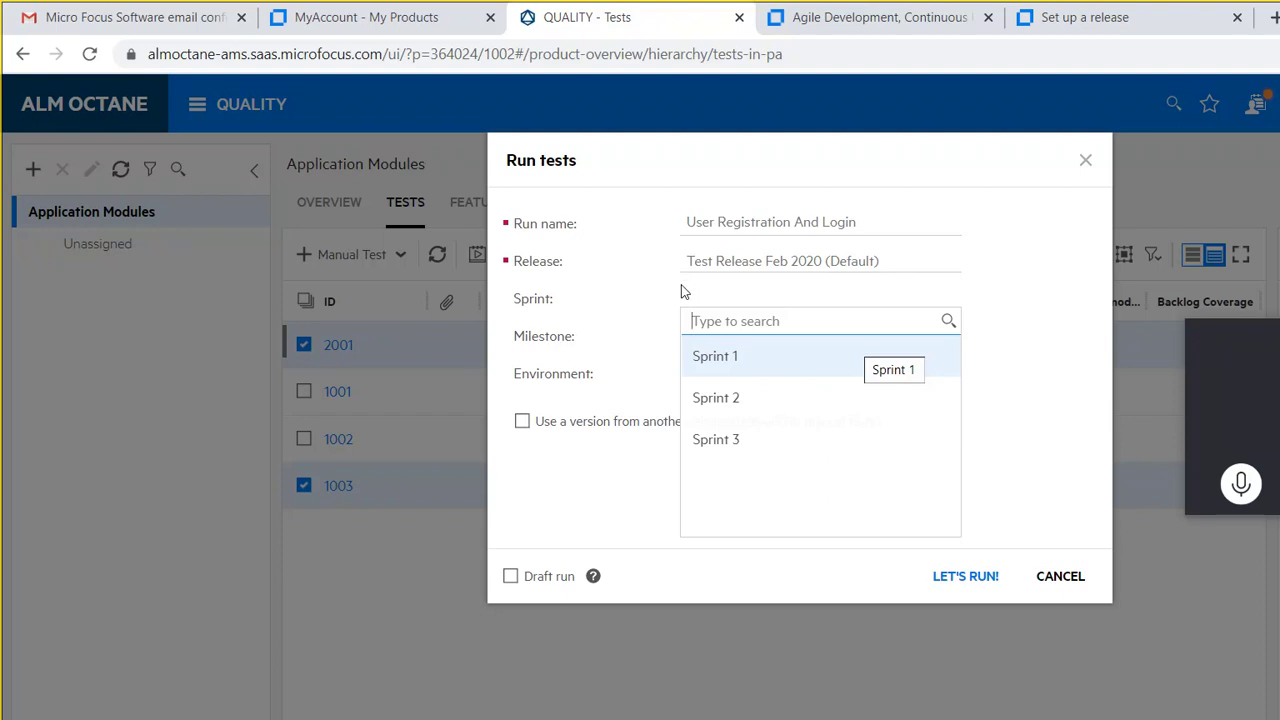
{"action": "key", "text": "Return"}
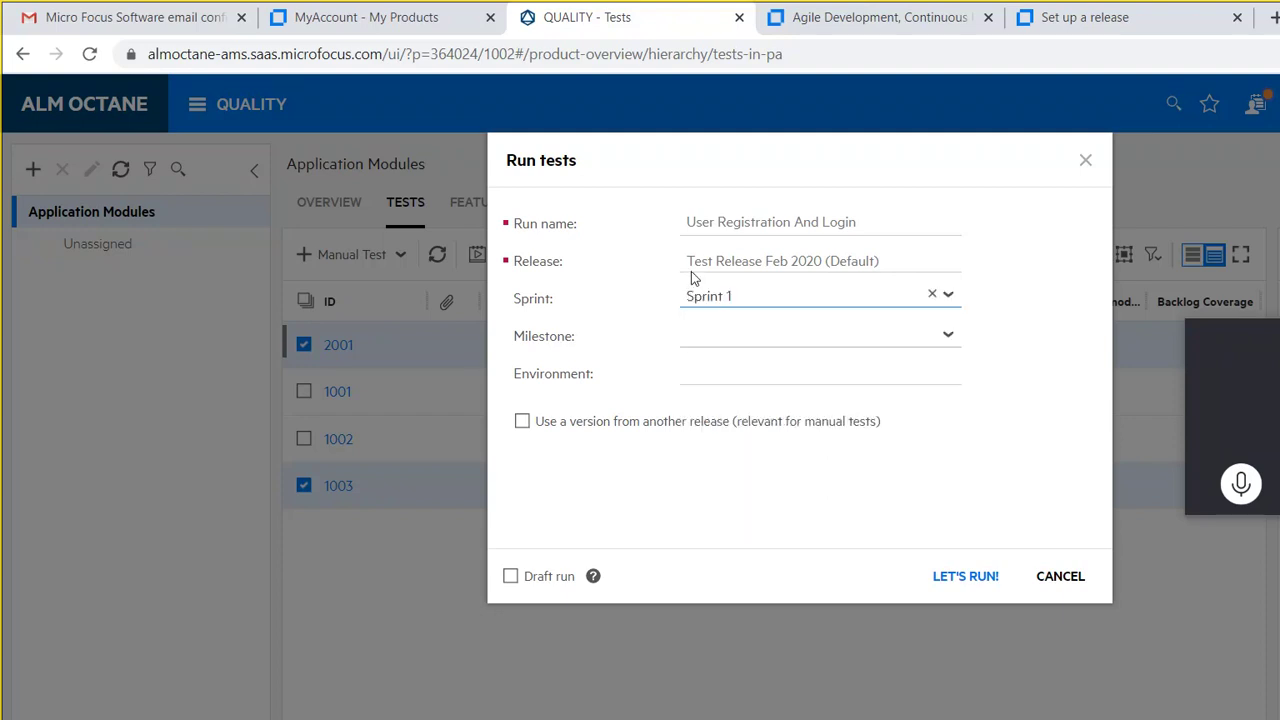
{"action": "key", "text": "Tab"}
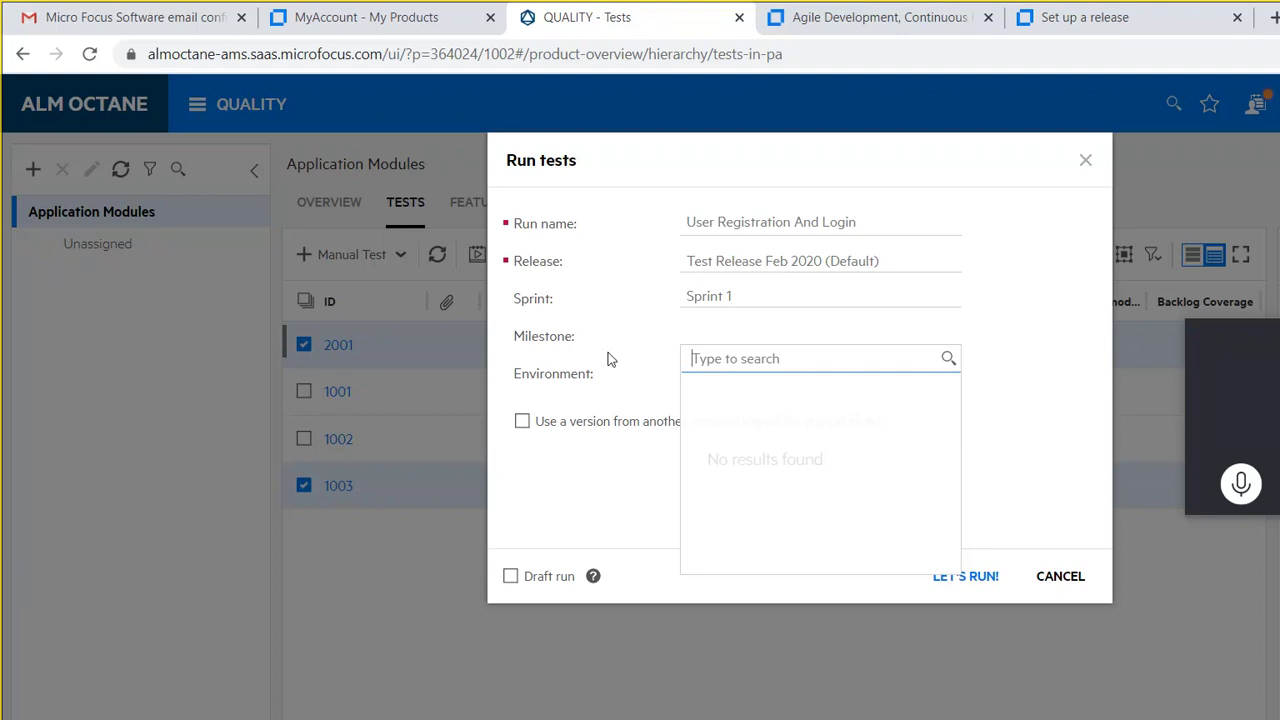
{"action": "left_click", "coordinate": [830, 312]}
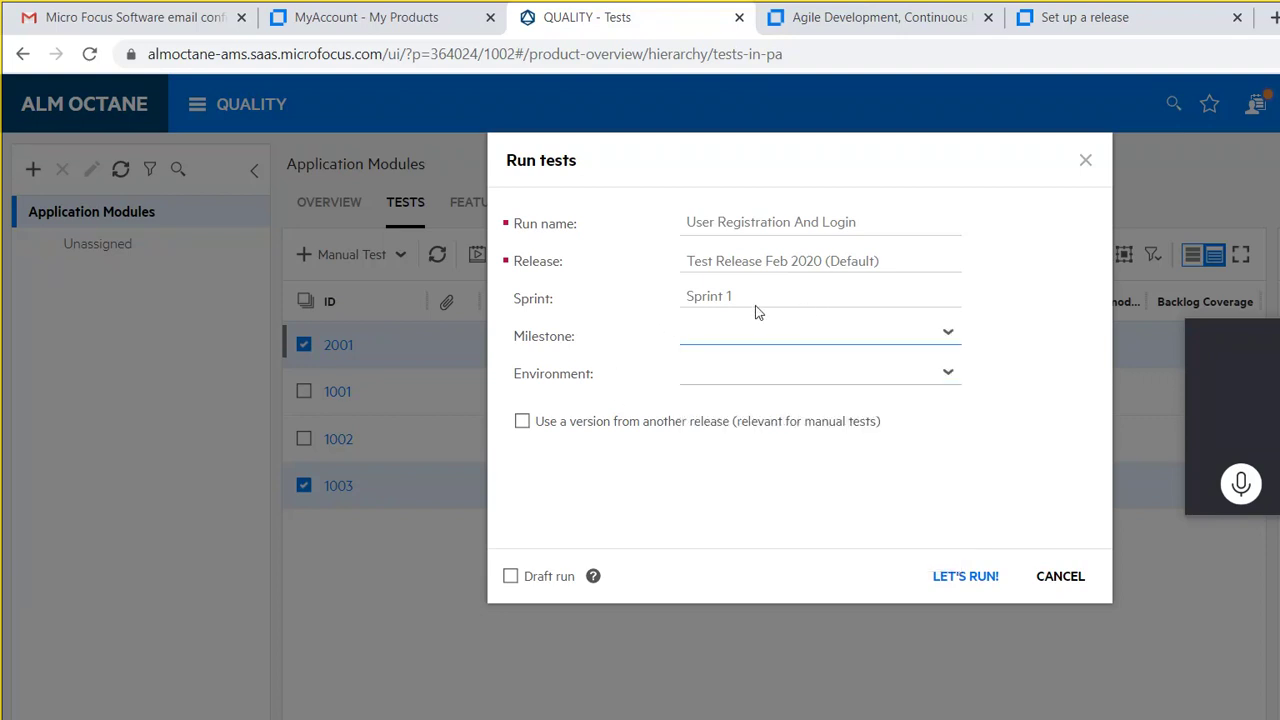
{"action": "key", "text": "Tab"}
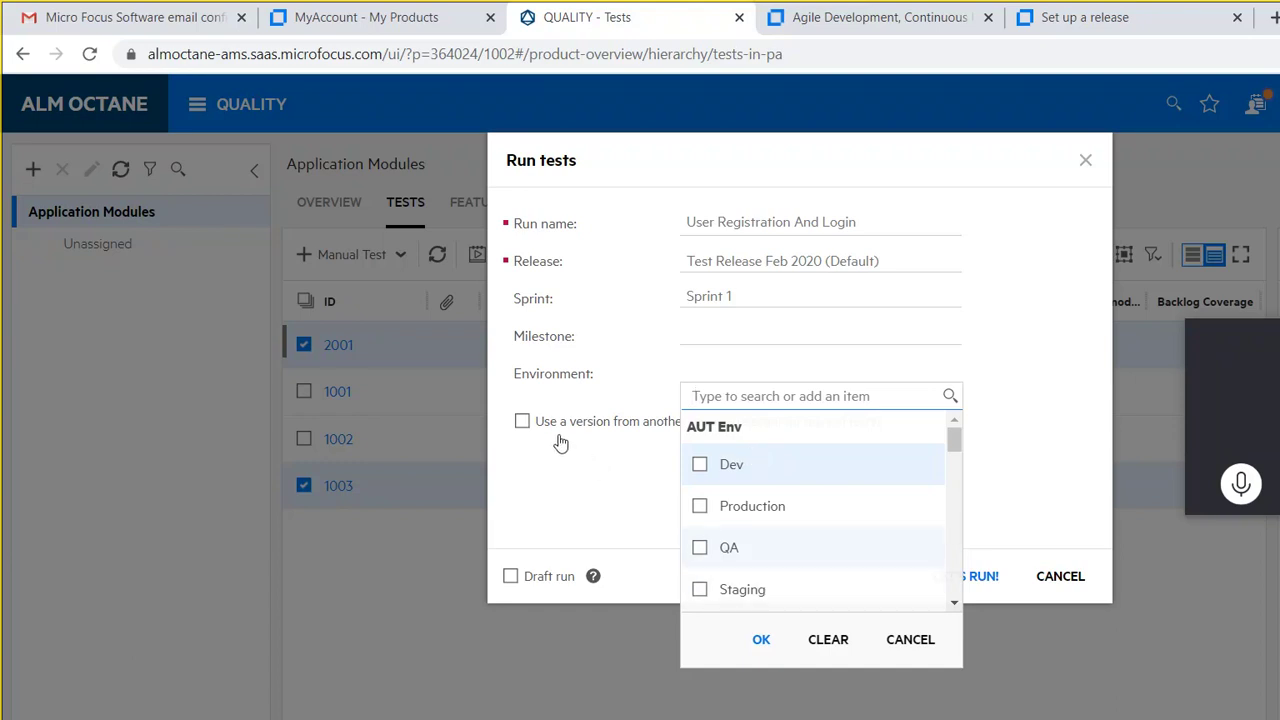
{"action": "key", "text": "space"}
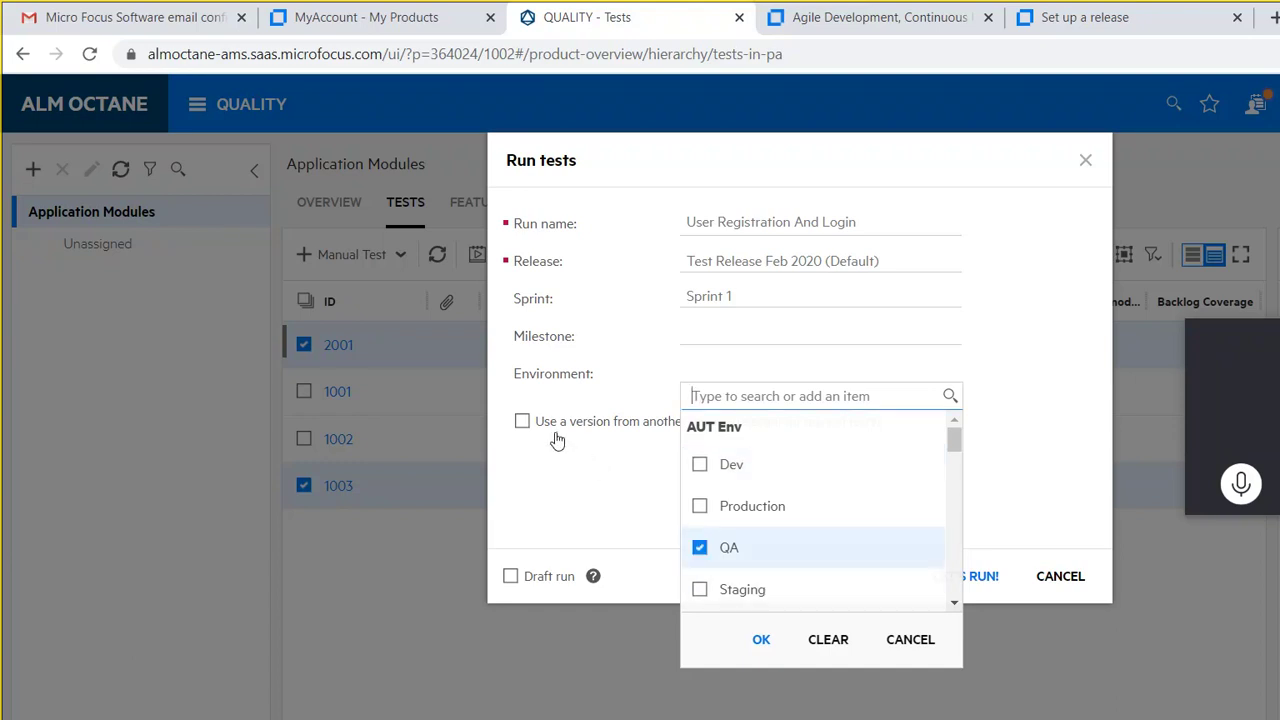
{"action": "left_click", "coordinate": [612, 519]}
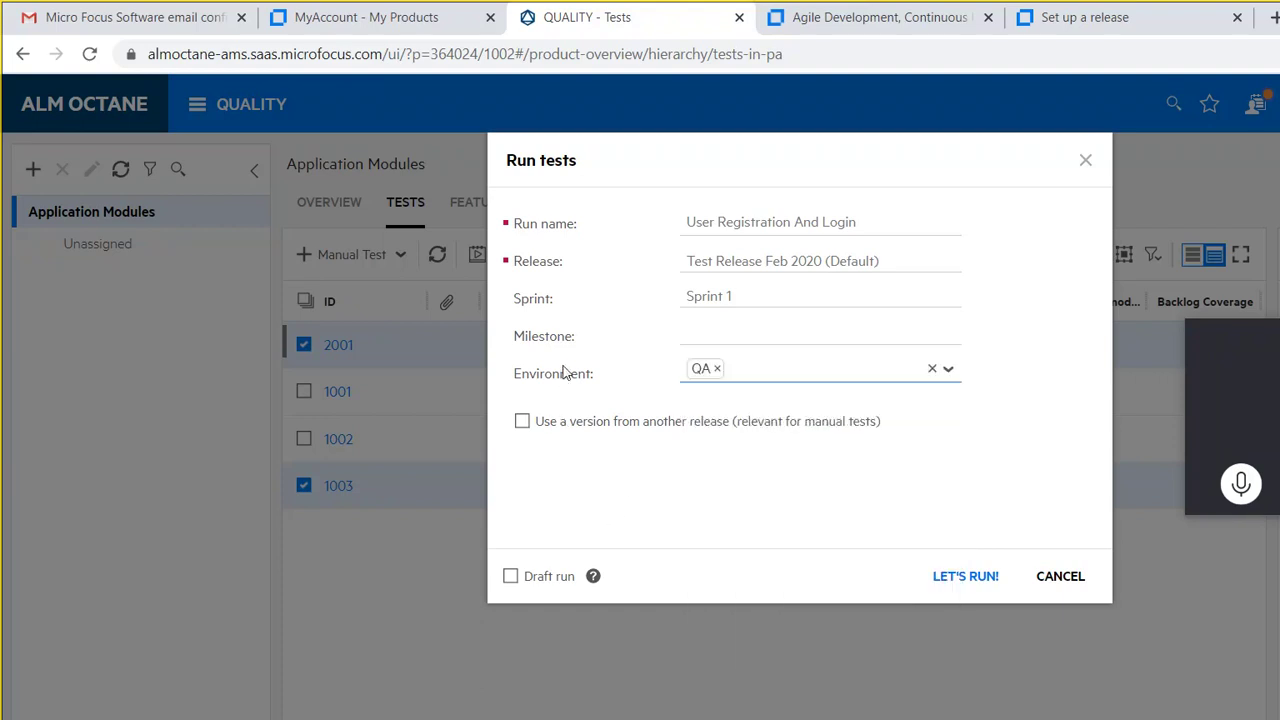
{"action": "key", "text": "Return"}
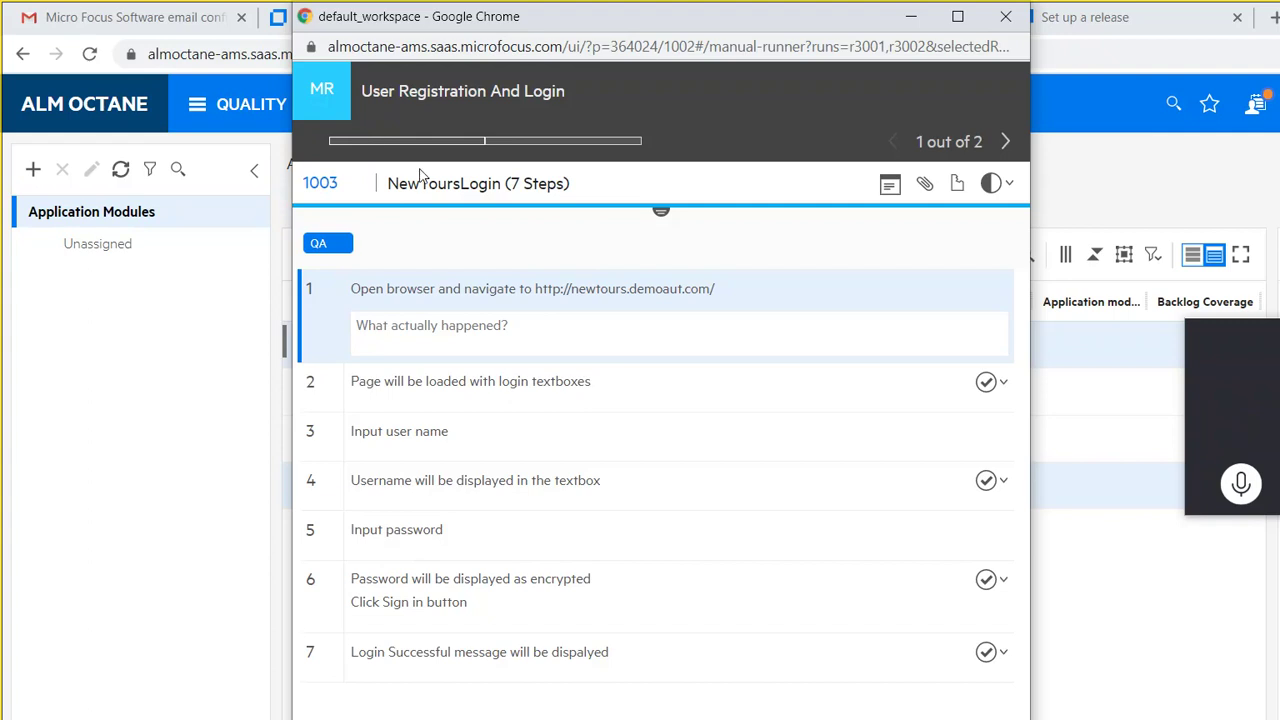
Step: Advance the runner to test 2001 User Registration and minimise it to show the help page
{"action": "left_click", "coordinate": [805, 122]}
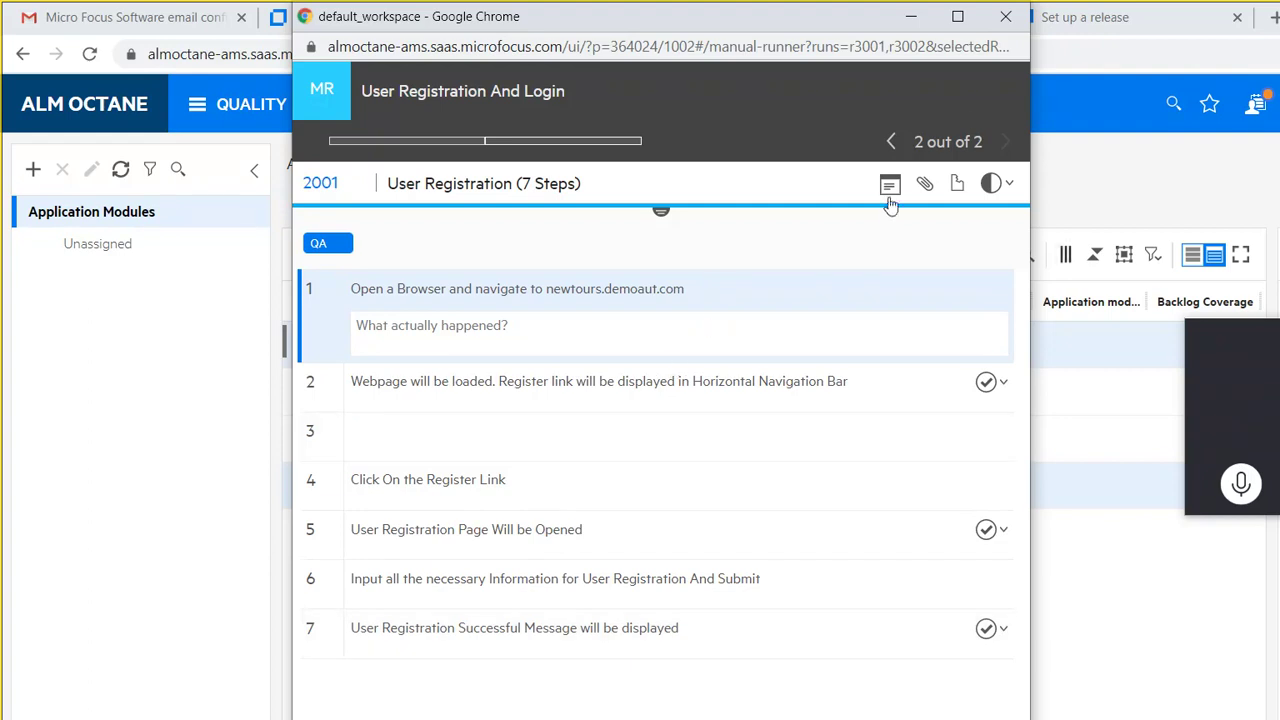
{"action": "left_click", "coordinate": [922, 17]}
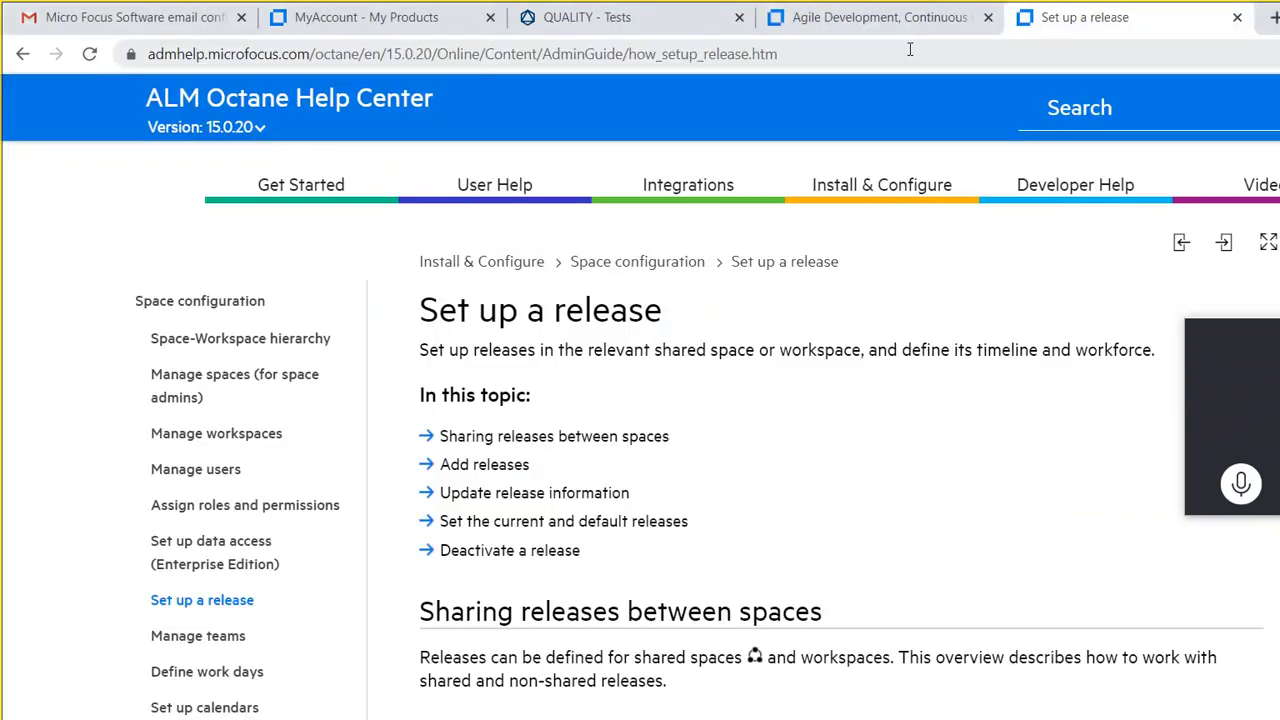
Step: Load newtours.demoaut.com and mark the runner's step 2 as passed
{"action": "left_click", "coordinate": [910, 49]}
{"action": "type", "text": "newtours.demoaut.com"}
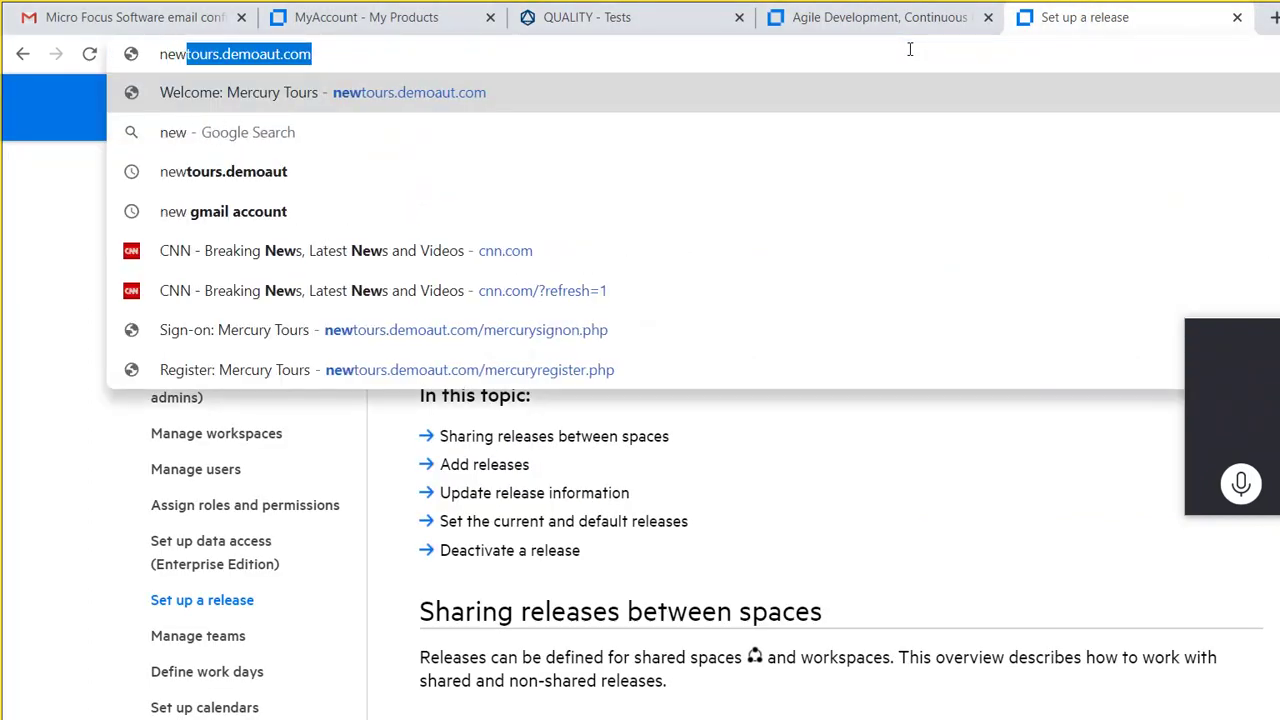
{"action": "key", "text": "Return"}
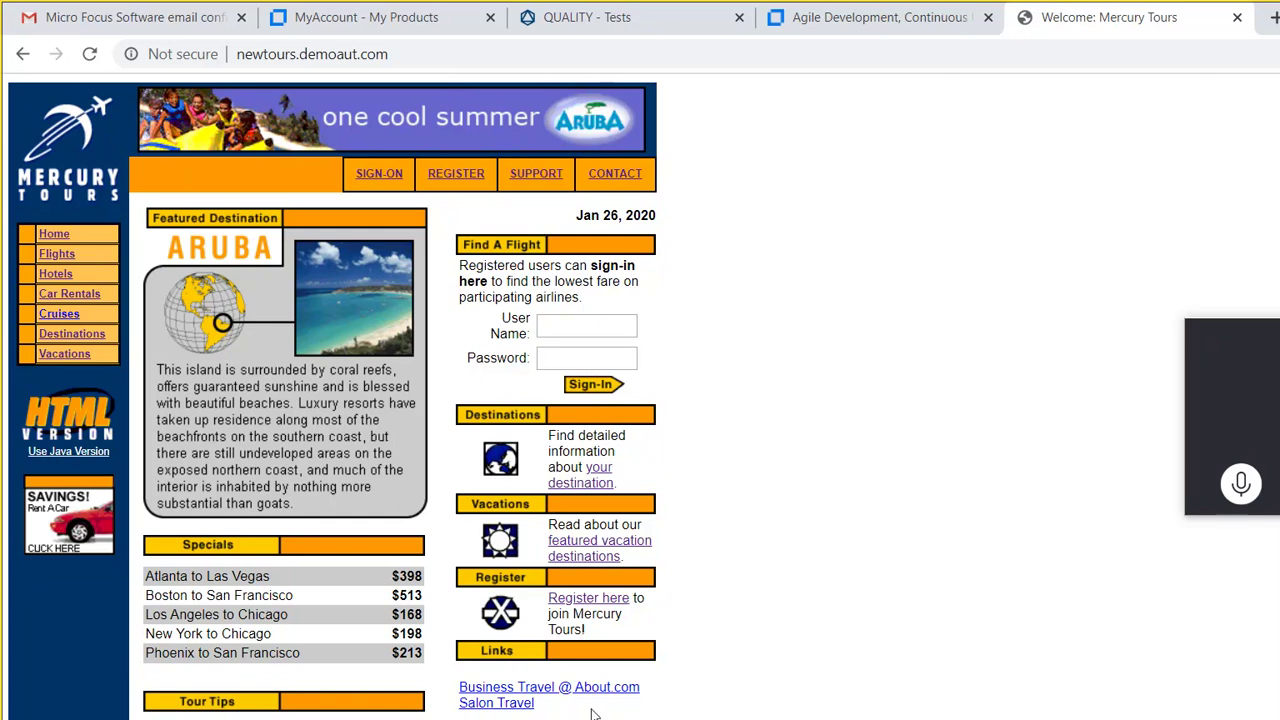
{"action": "left_click", "coordinate": [680, 646]}
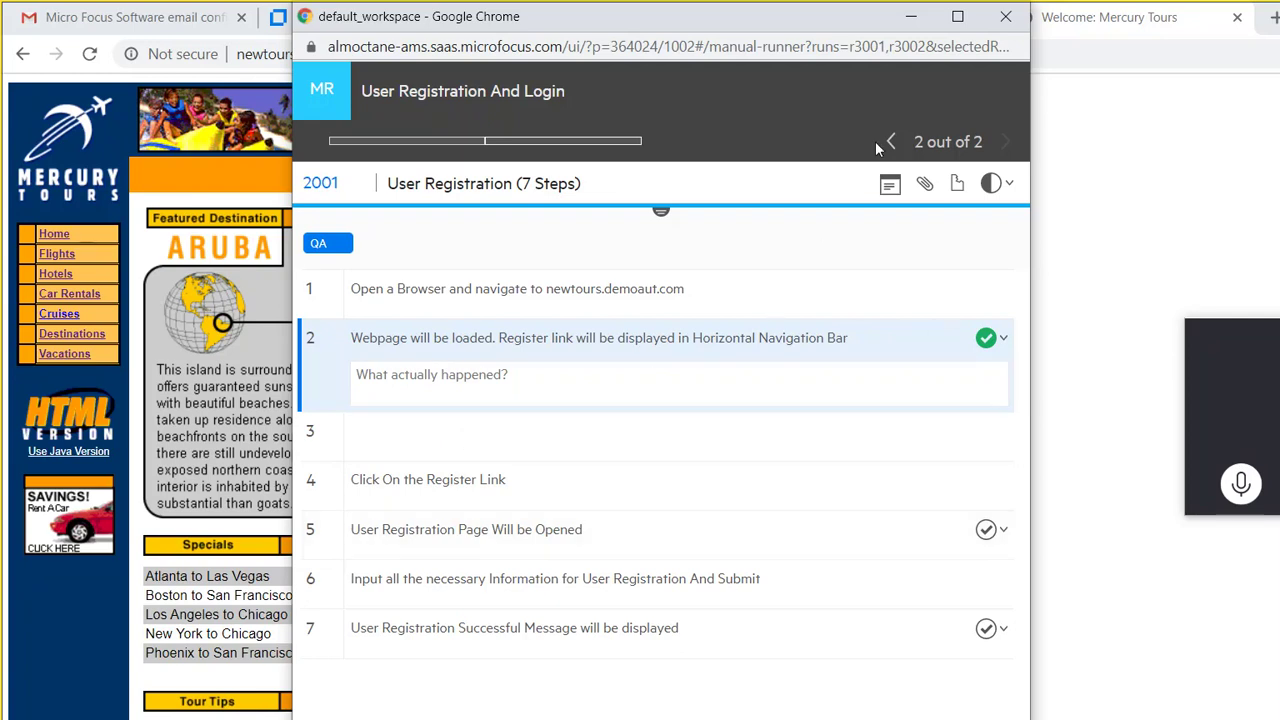
{"action": "key", "text": "alt+Tab"}
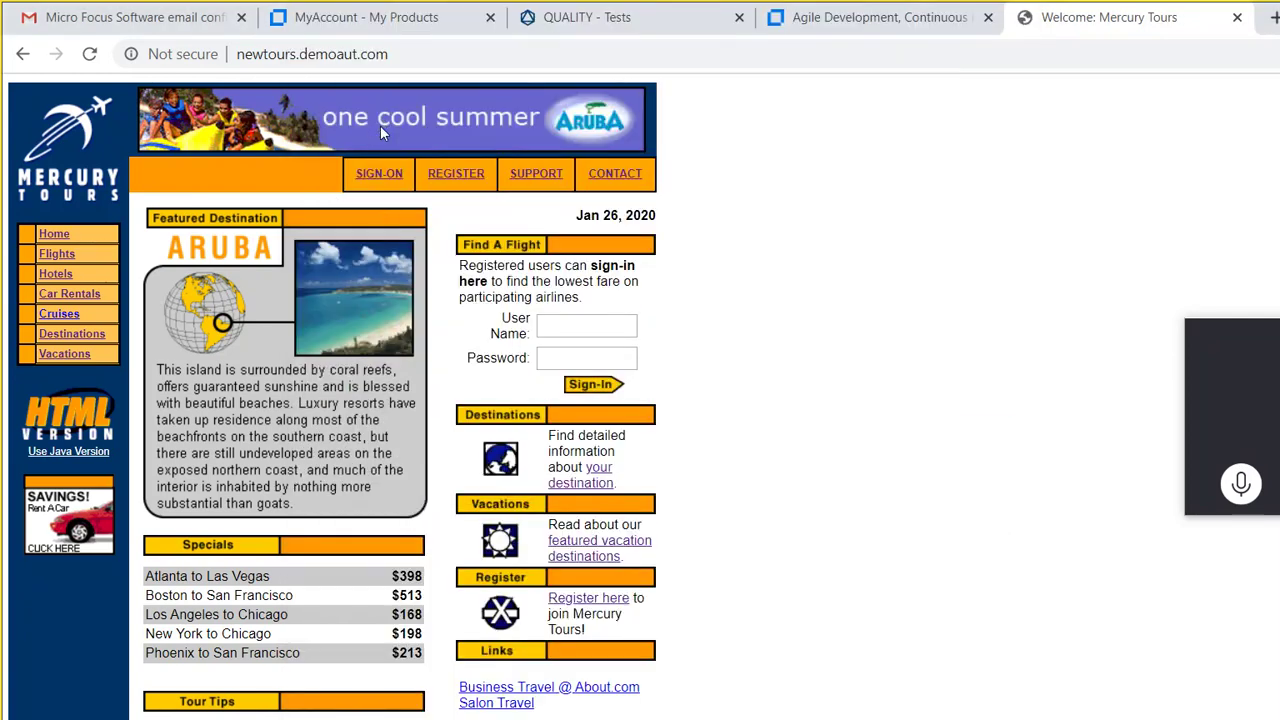
Step: Open the Mercury Tours Register page and pass runner step 5, User Registration Page Will be Opened
{"action": "left_click", "coordinate": [458, 173]}
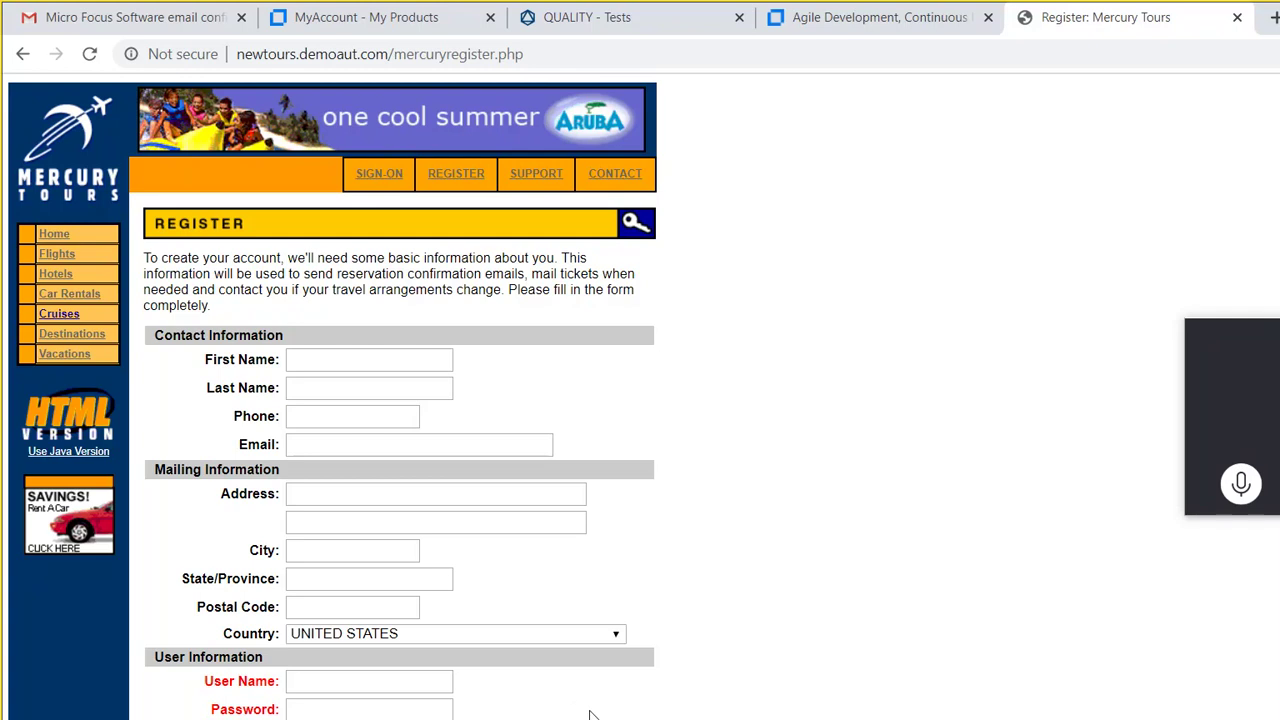
{"action": "mouse_move", "coordinate": [590, 716]}
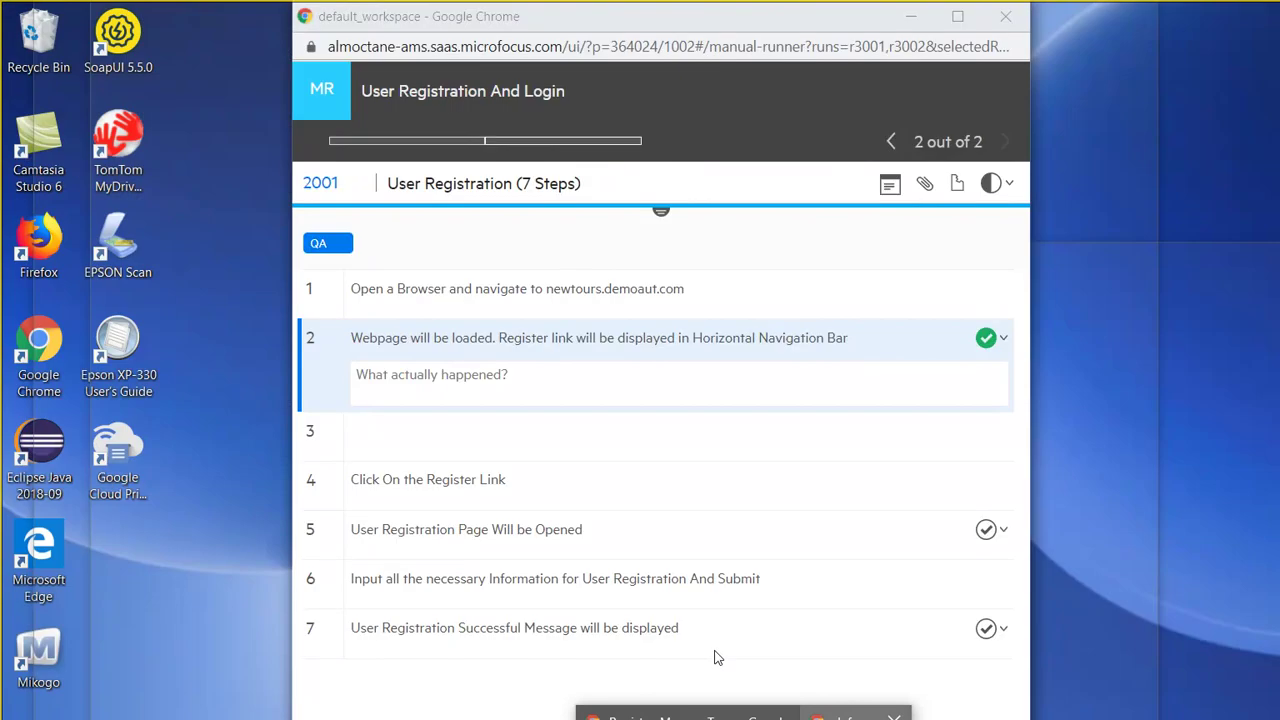
{"action": "left_click", "coordinate": [714, 657]}
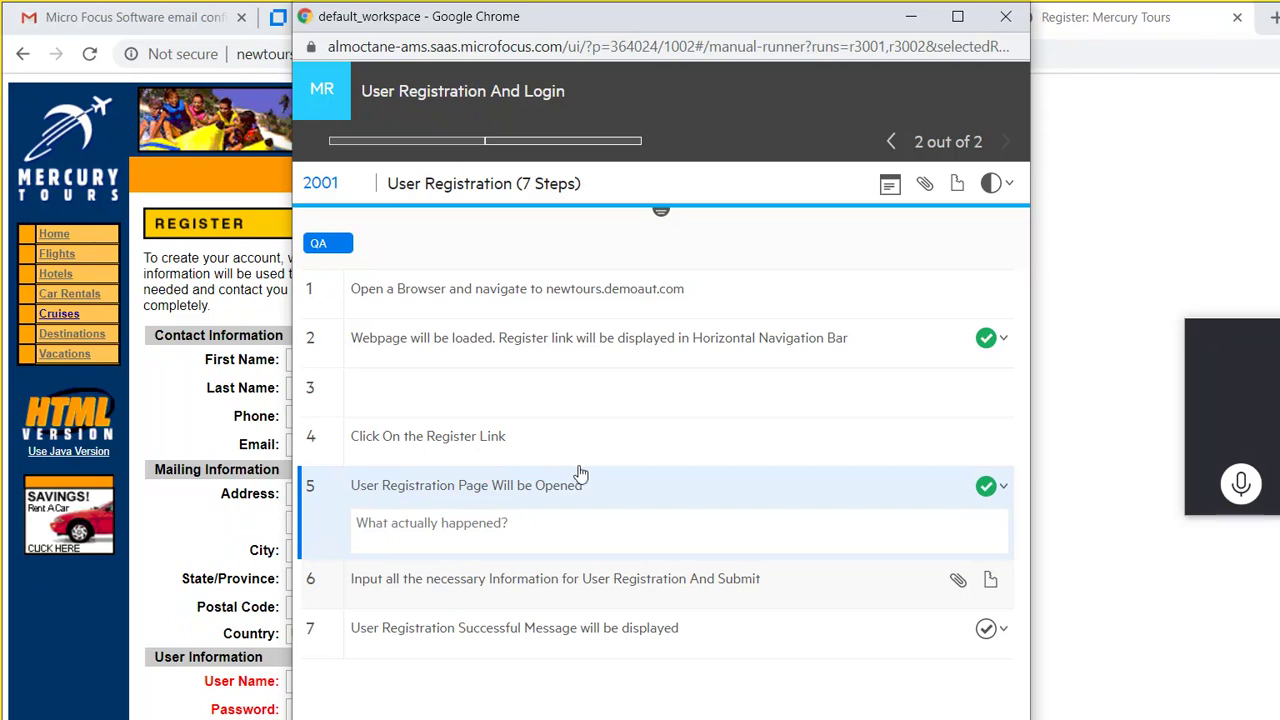
{"action": "left_click", "coordinate": [590, 708]}
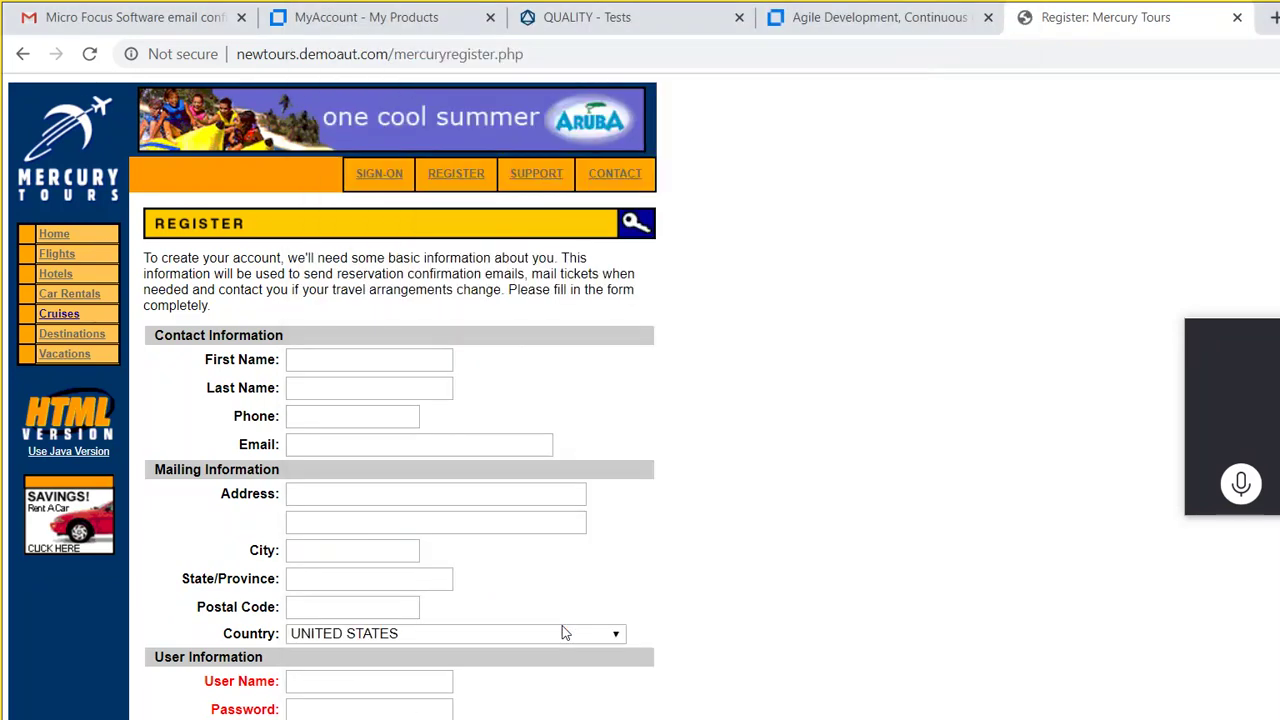
Step: Enter the first name and last name in the registration form
{"action": "key", "text": "Tab"}
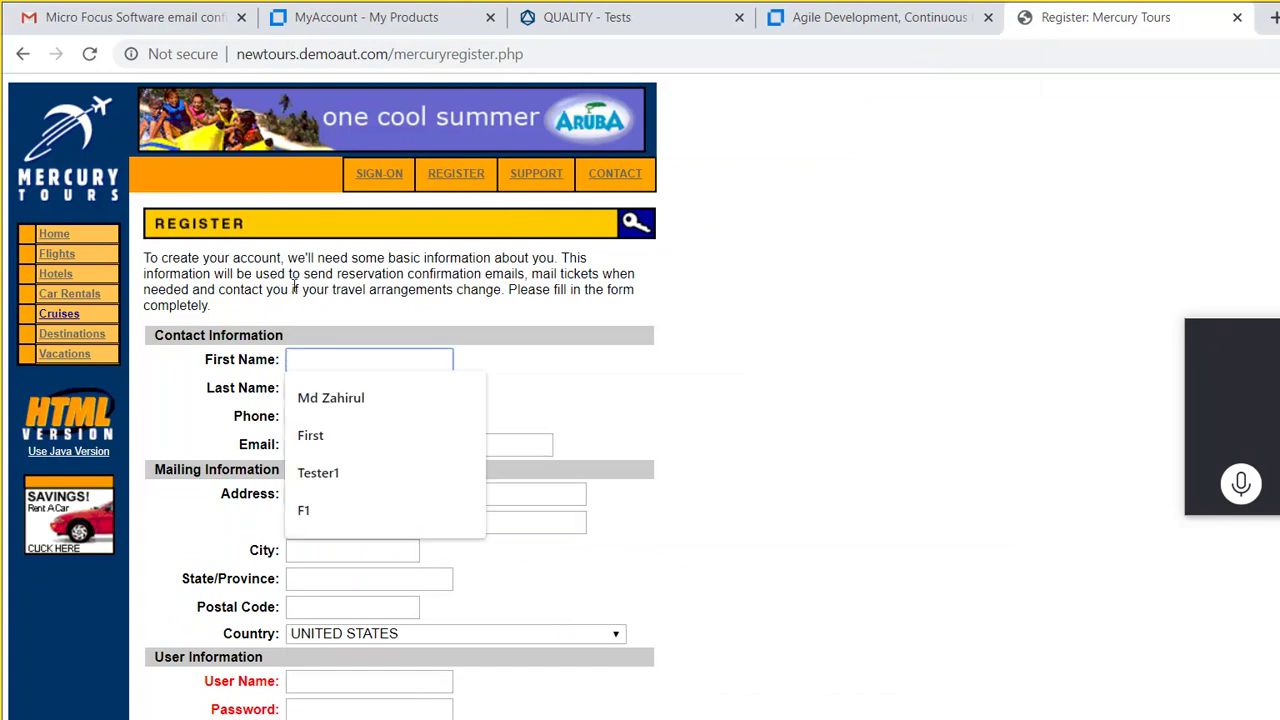
{"action": "type", "text": "Mr"}
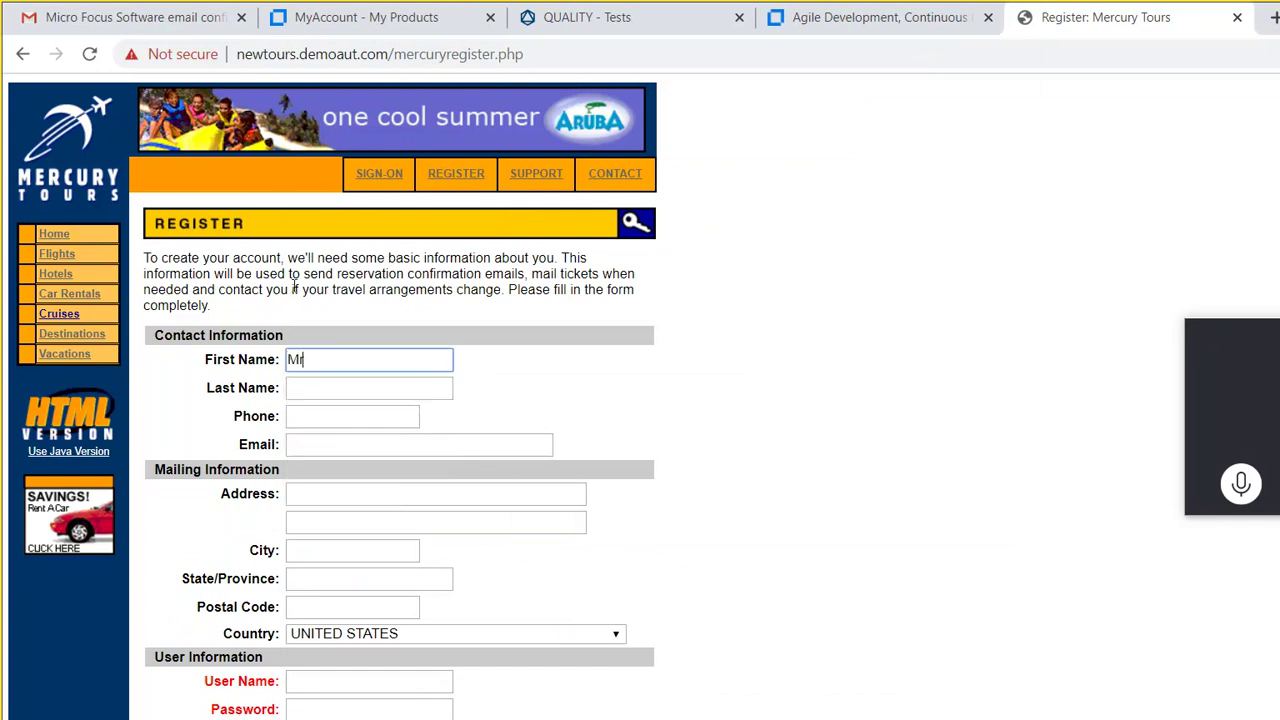
{"action": "type", "text": " First"}
{"action": "key", "text": "Tab"}
{"action": "type", "text": "Mr L"}
{"action": "key", "text": "BackSpace"}
{"action": "key", "text": "BackSpace"}
{"action": "key", "text": "BackSpace"}
{"action": "key", "text": "BackSpace"}
{"action": "type", "text": "Last"}
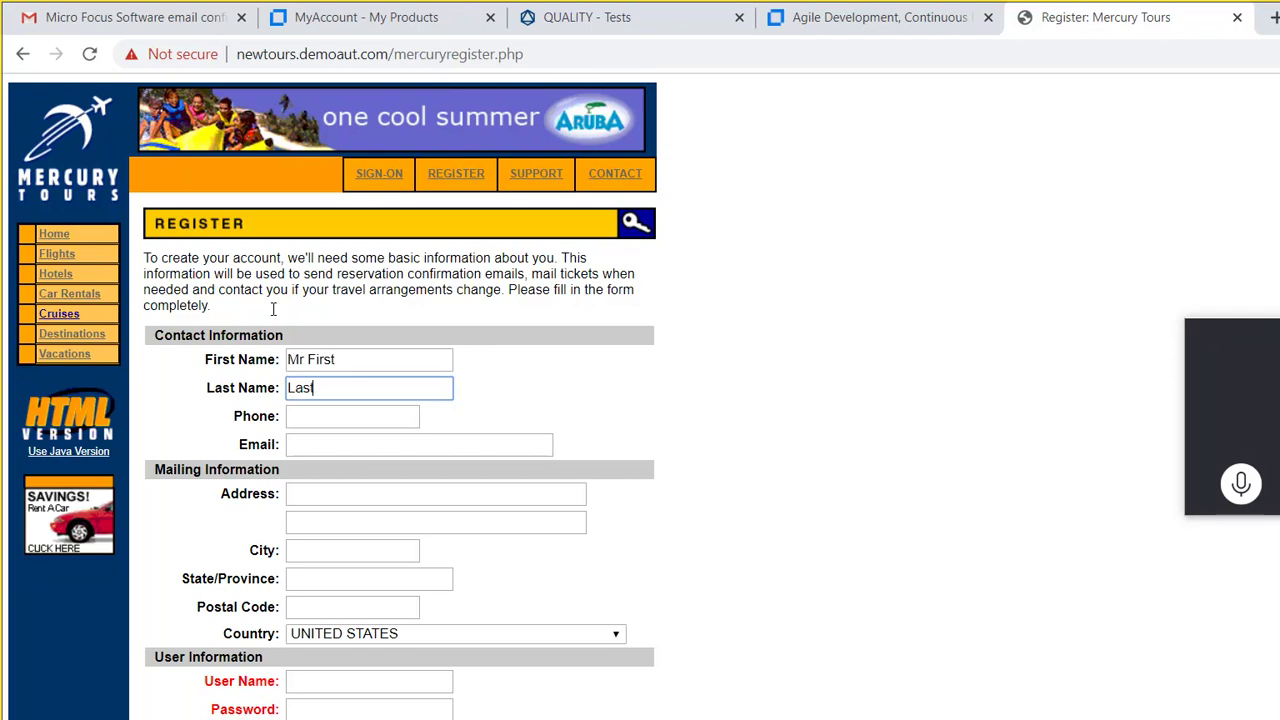
Step: Fill in the phone number and e-mail address, then move on to the Address field
{"action": "key", "text": "Tab"}
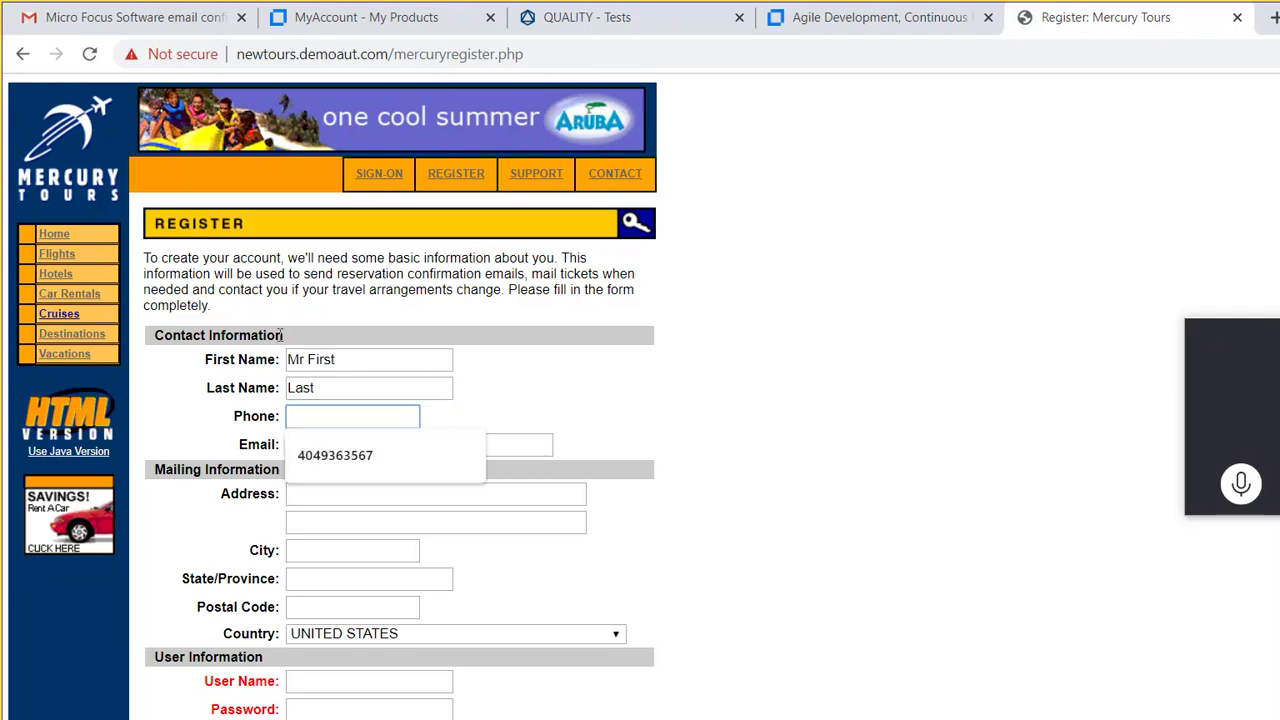
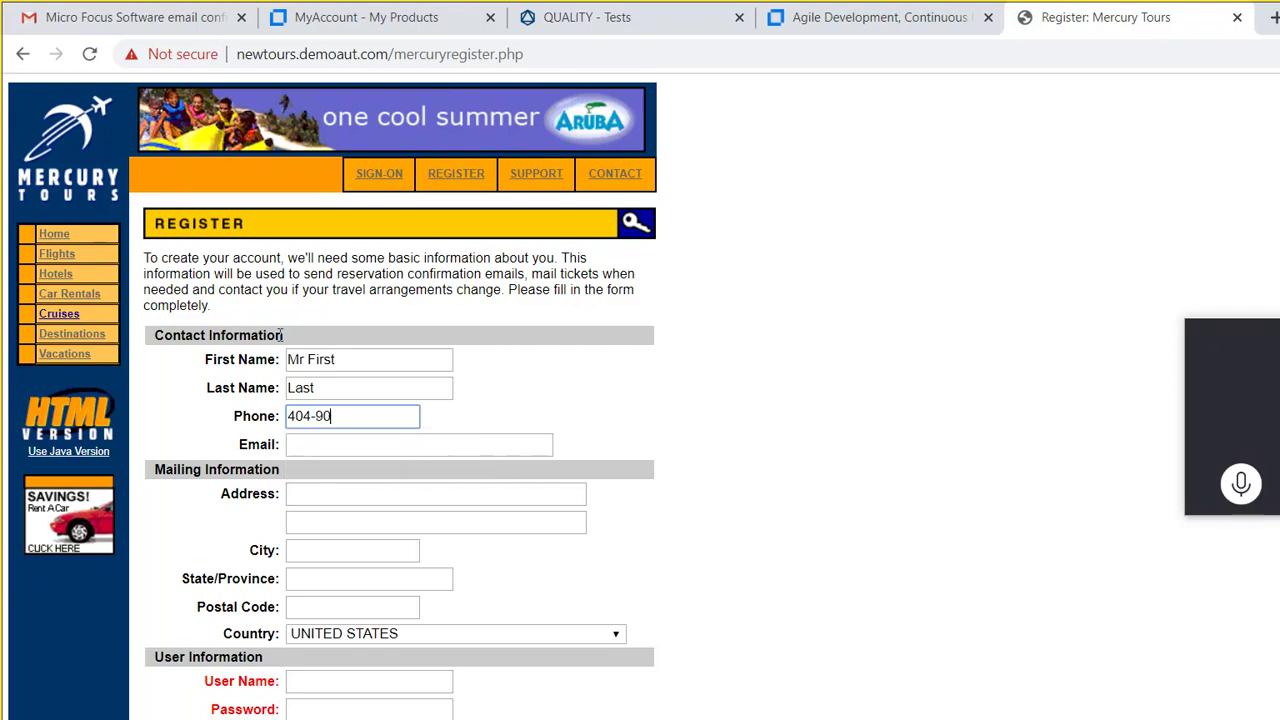
{"action": "key", "text": "Tab"}
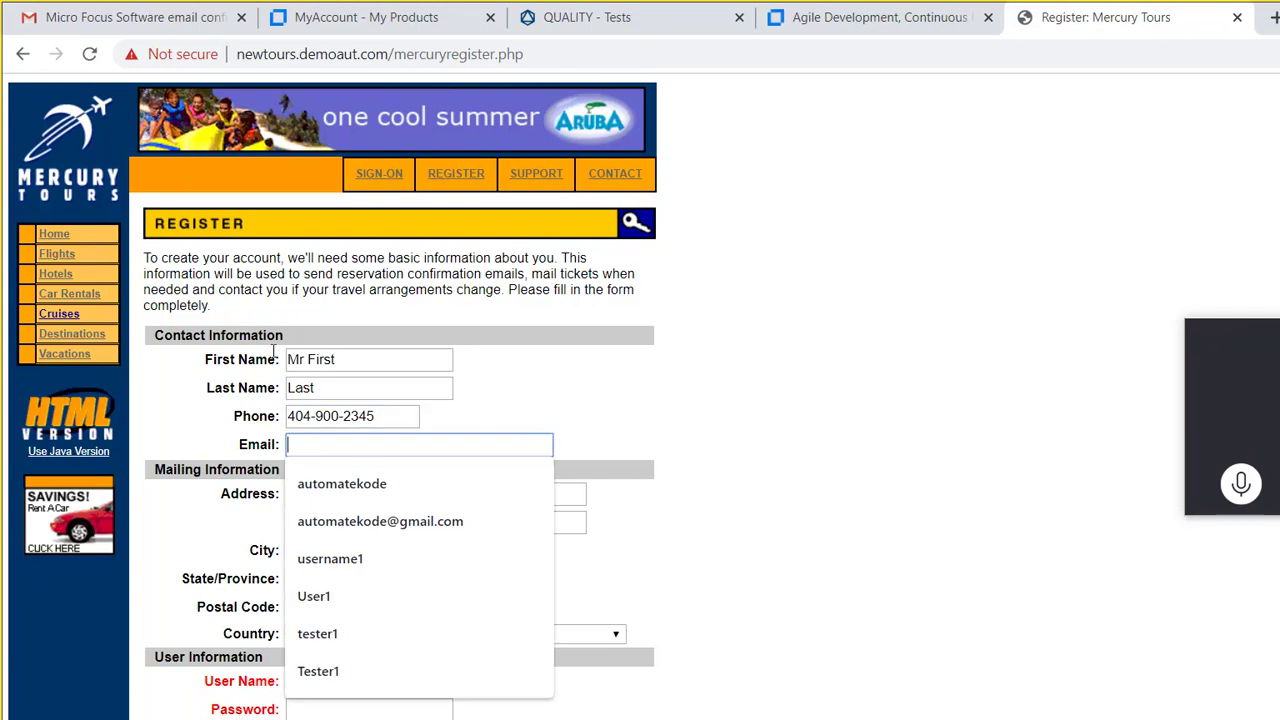
{"action": "type", "text": "Test"}
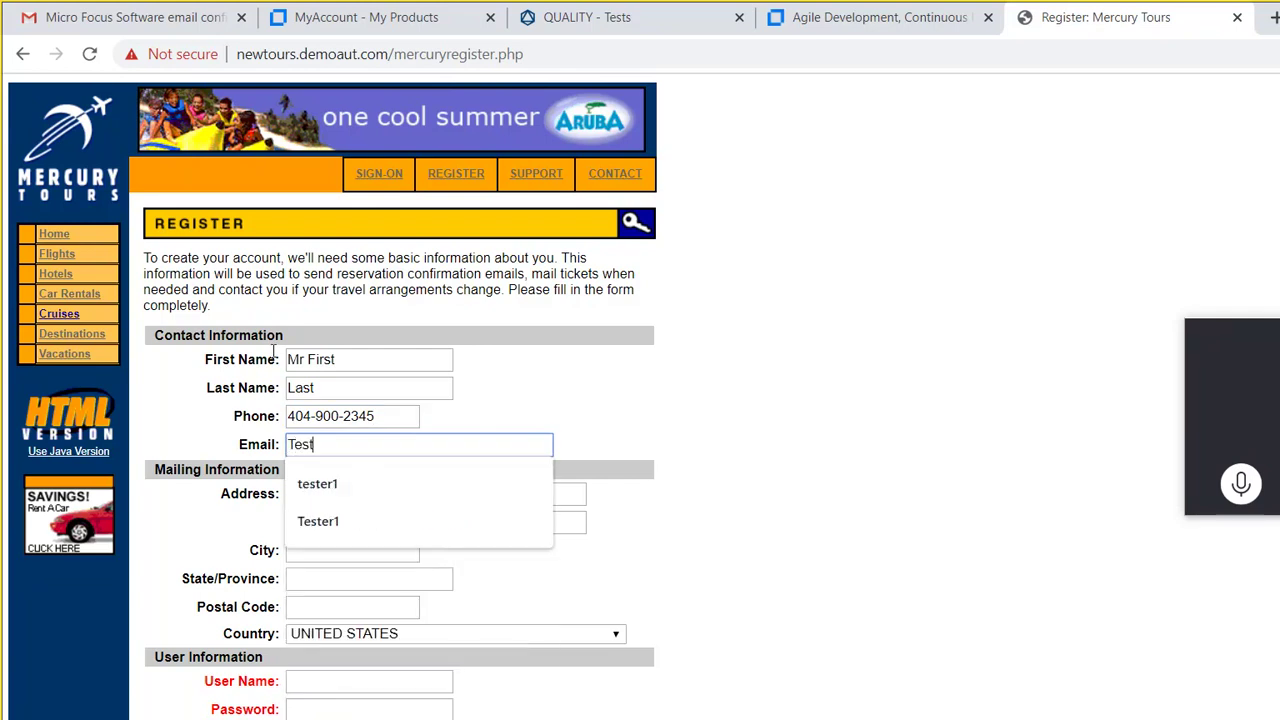
{"action": "type", "text": "@"}
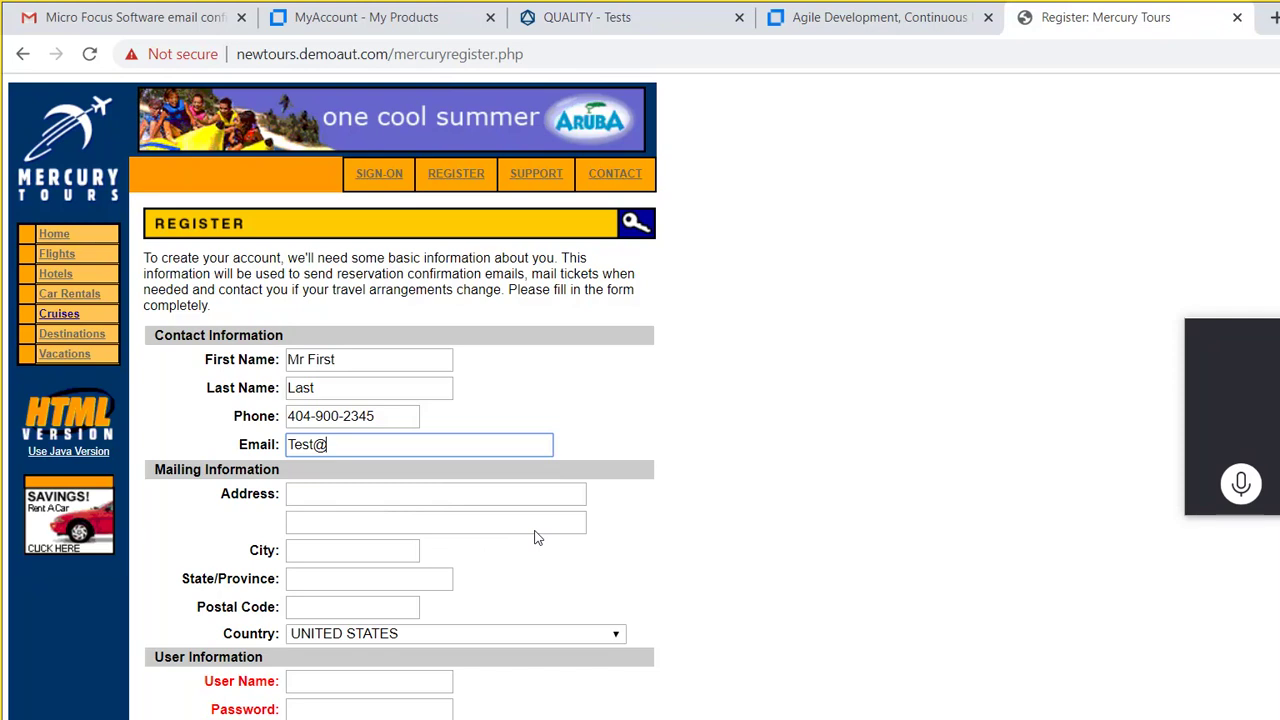
{"action": "type", "text": "gmail.com"}
{"action": "key", "text": "Tab"}
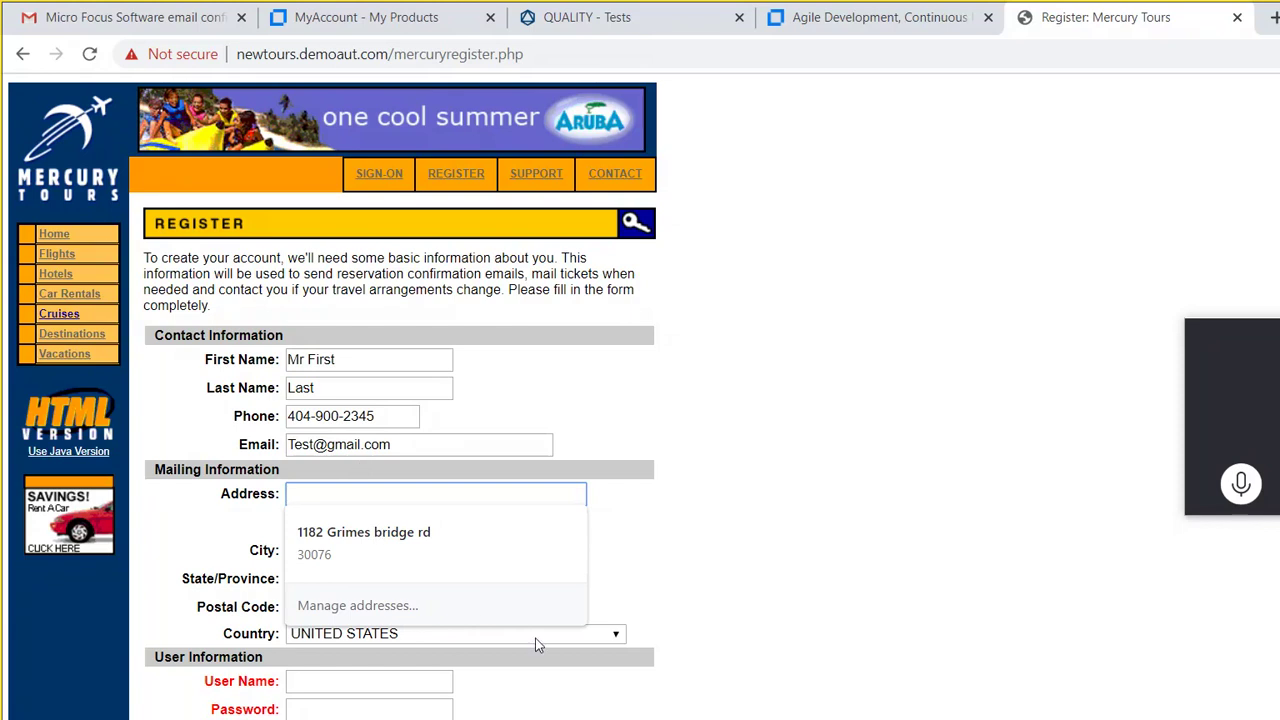
{"action": "left_click", "coordinate": [642, 716]}
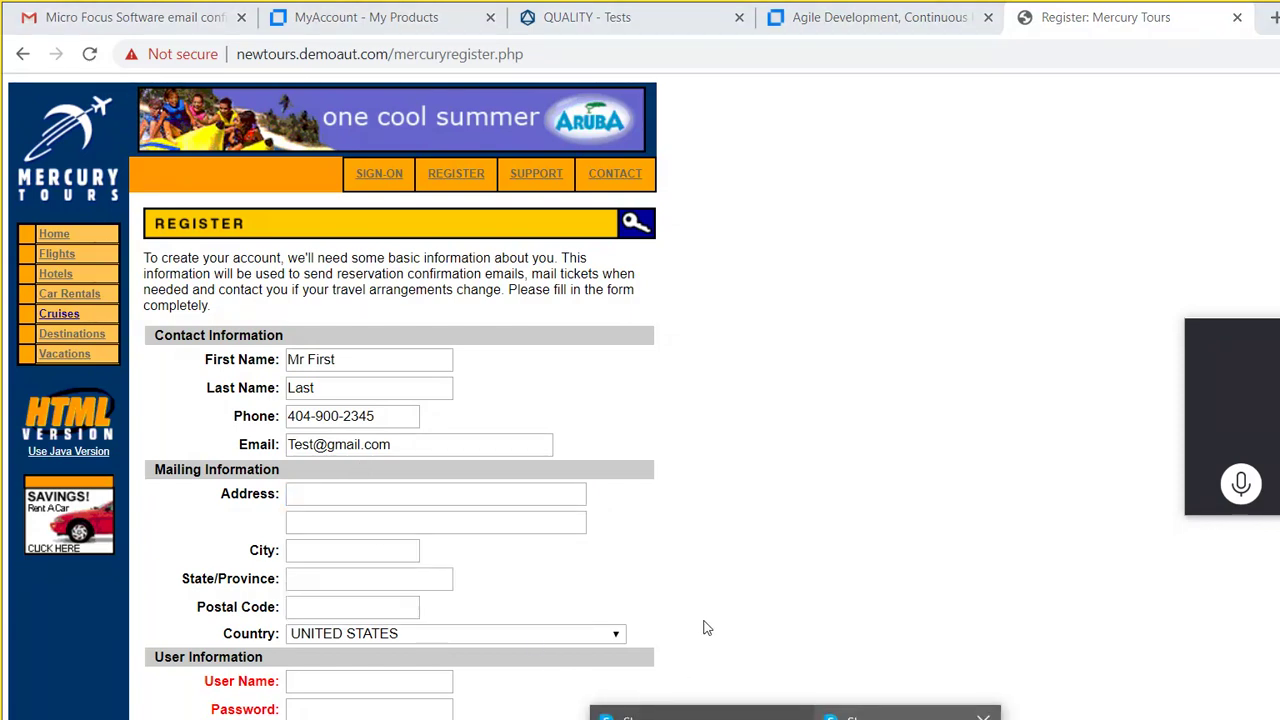
{"action": "key", "text": "alt+Tab"}
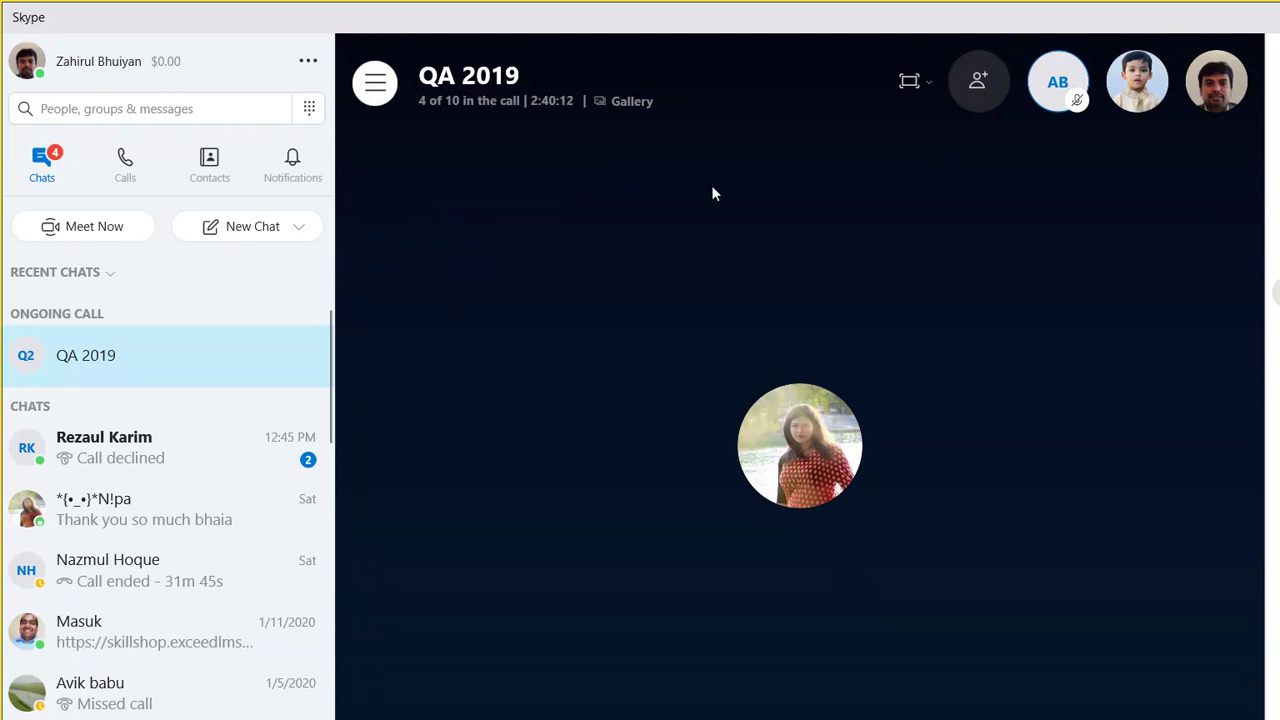
Step: Search for a contact and add them to the QA 2019 call, then bring back the runner
{"action": "left_click", "coordinate": [978, 80]}
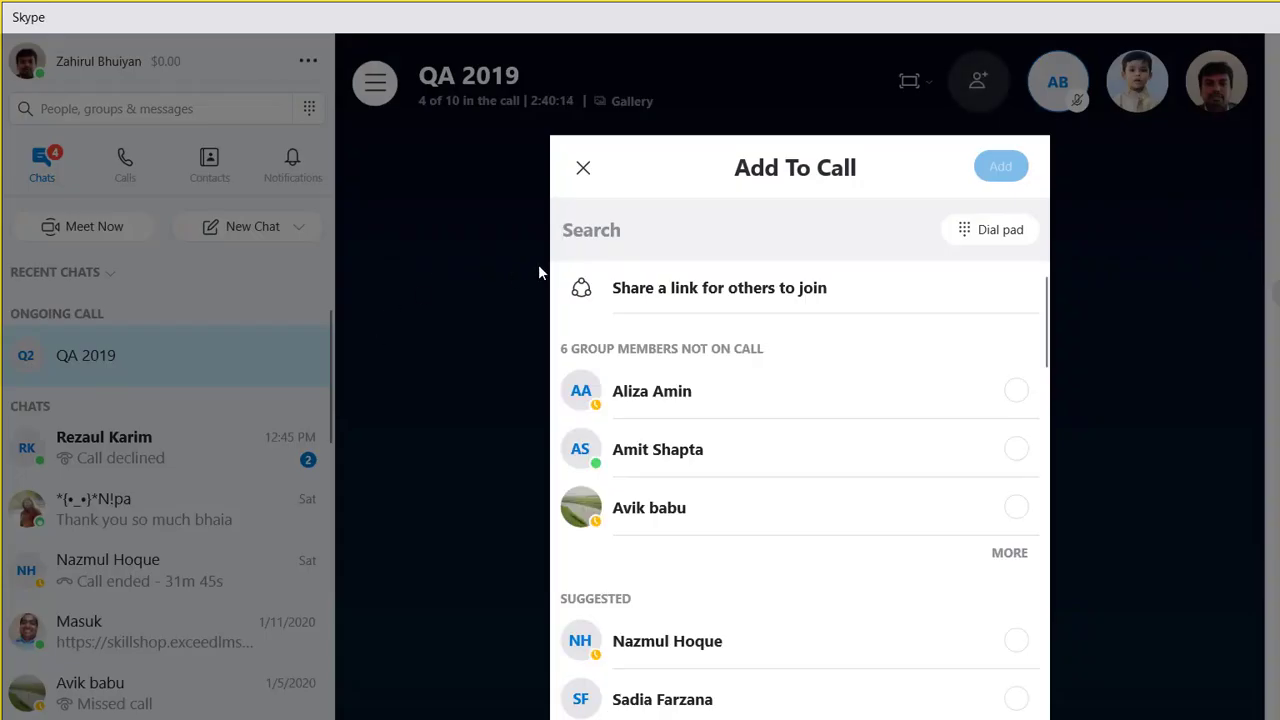
{"action": "type", "text": "rez"}
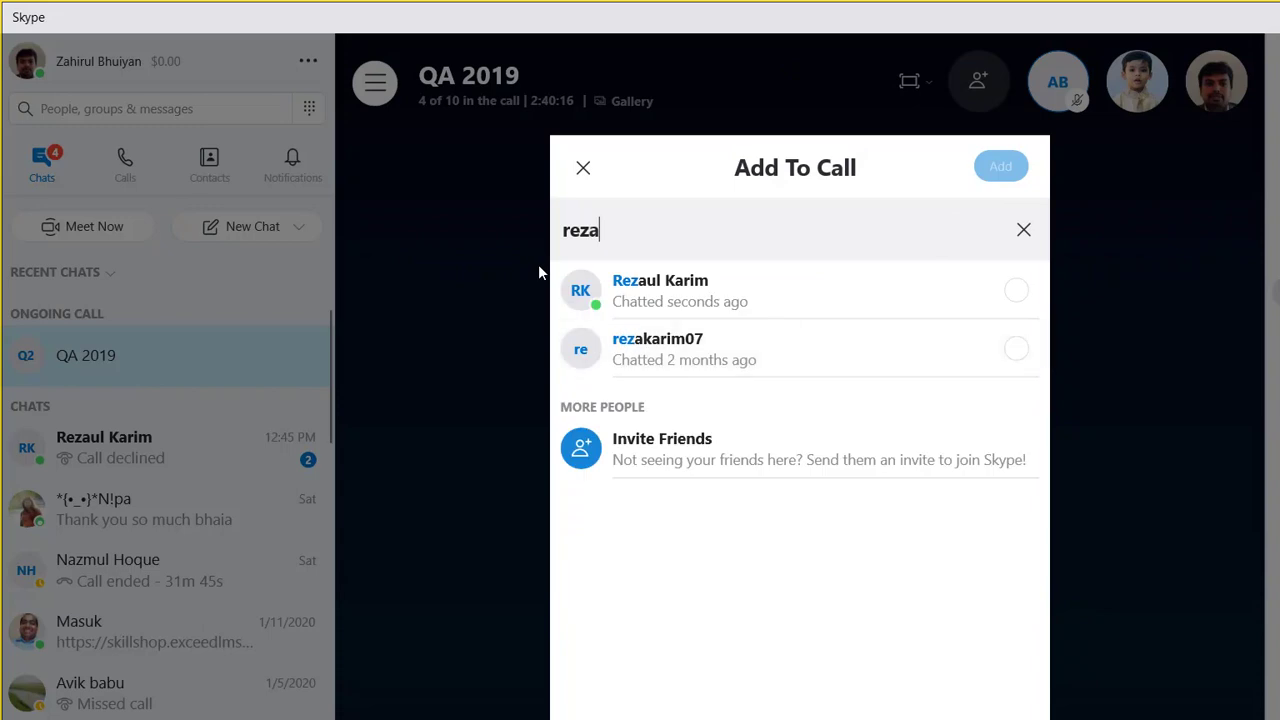
{"action": "type", "text": "a"}
{"action": "key", "text": "Return"}
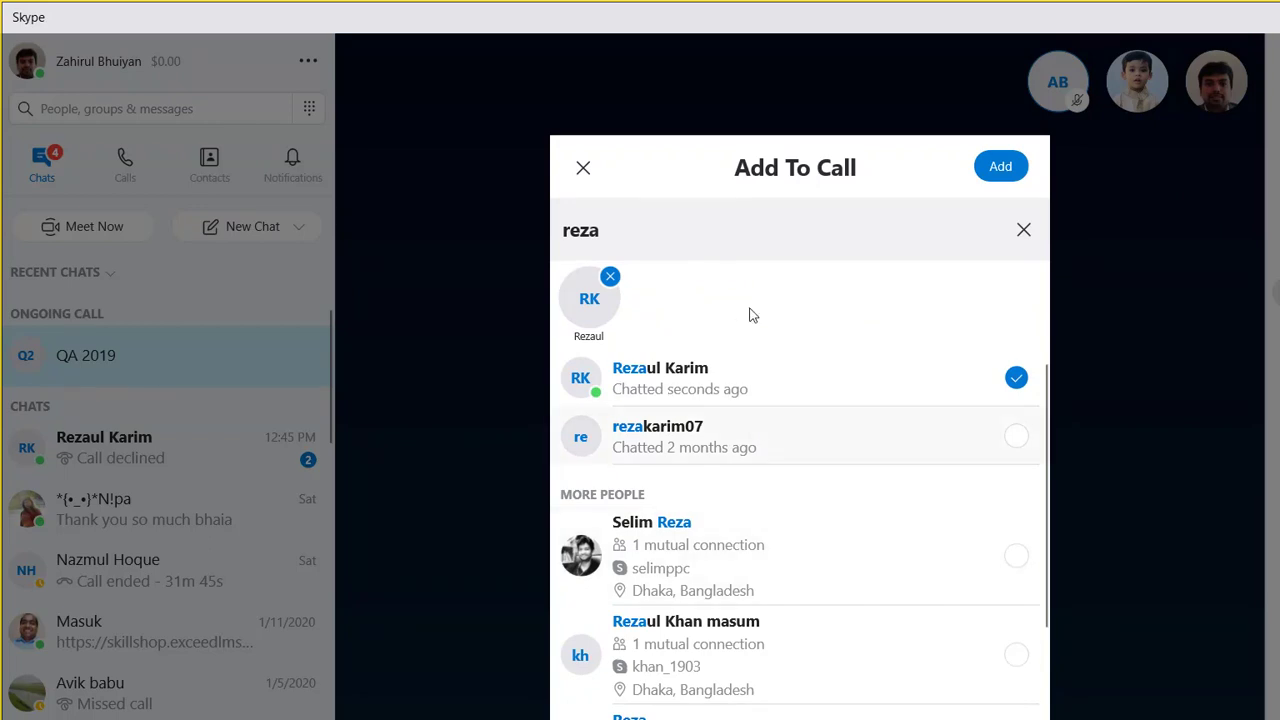
{"action": "key", "text": "Tab"}
{"action": "key", "text": "Return"}
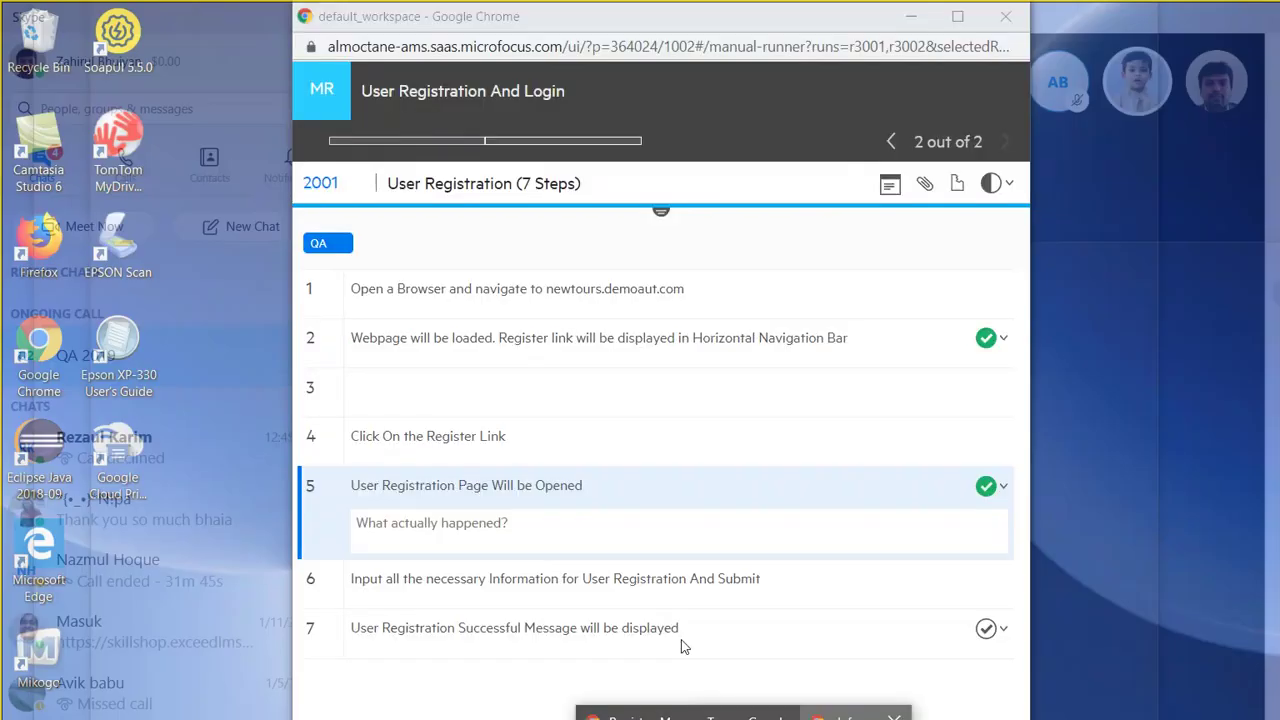
{"action": "left_click", "coordinate": [680, 648]}
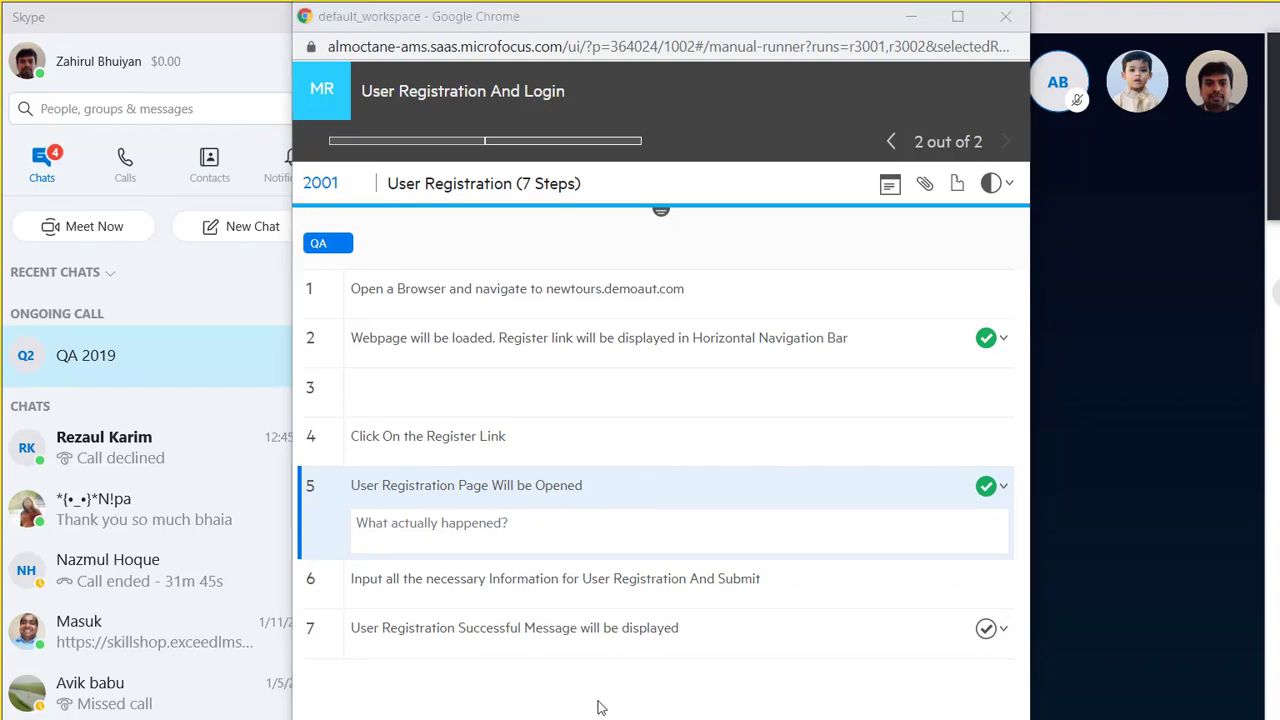
Step: Autofill address, city, state and postal code from Chrome's saved address
{"action": "left_click", "coordinate": [549, 632]}
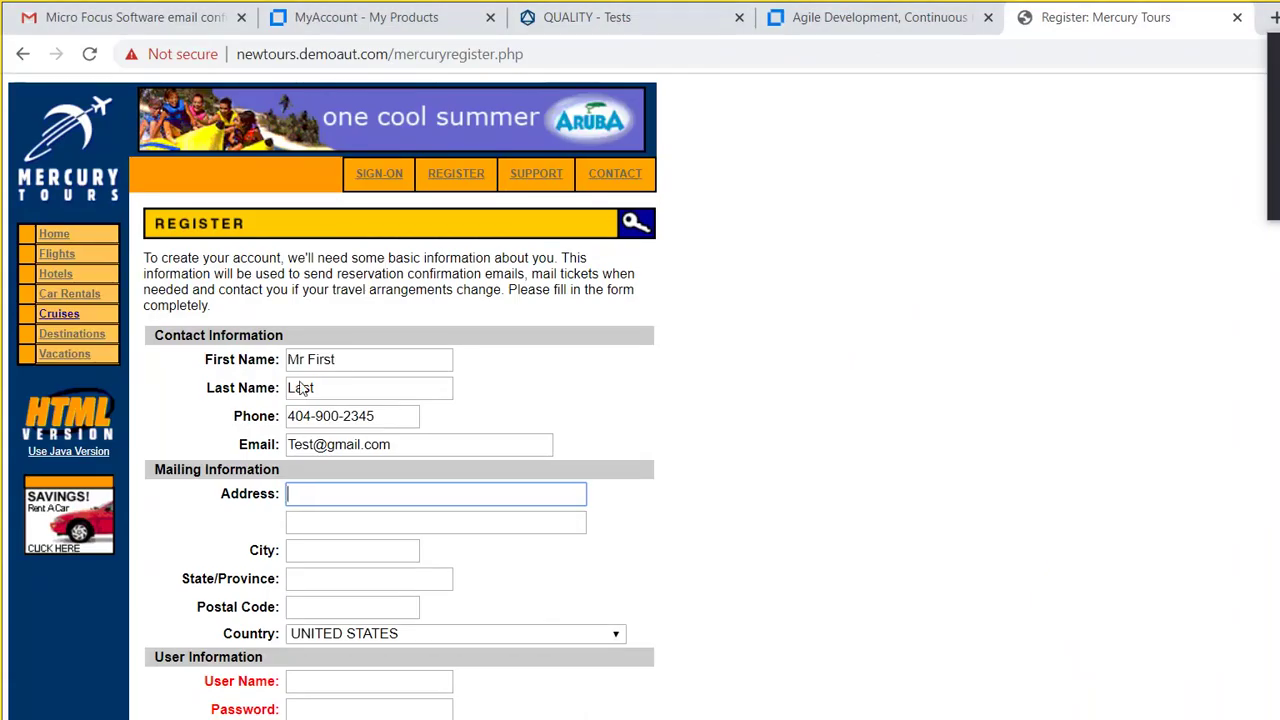
{"action": "key", "text": "Down"}
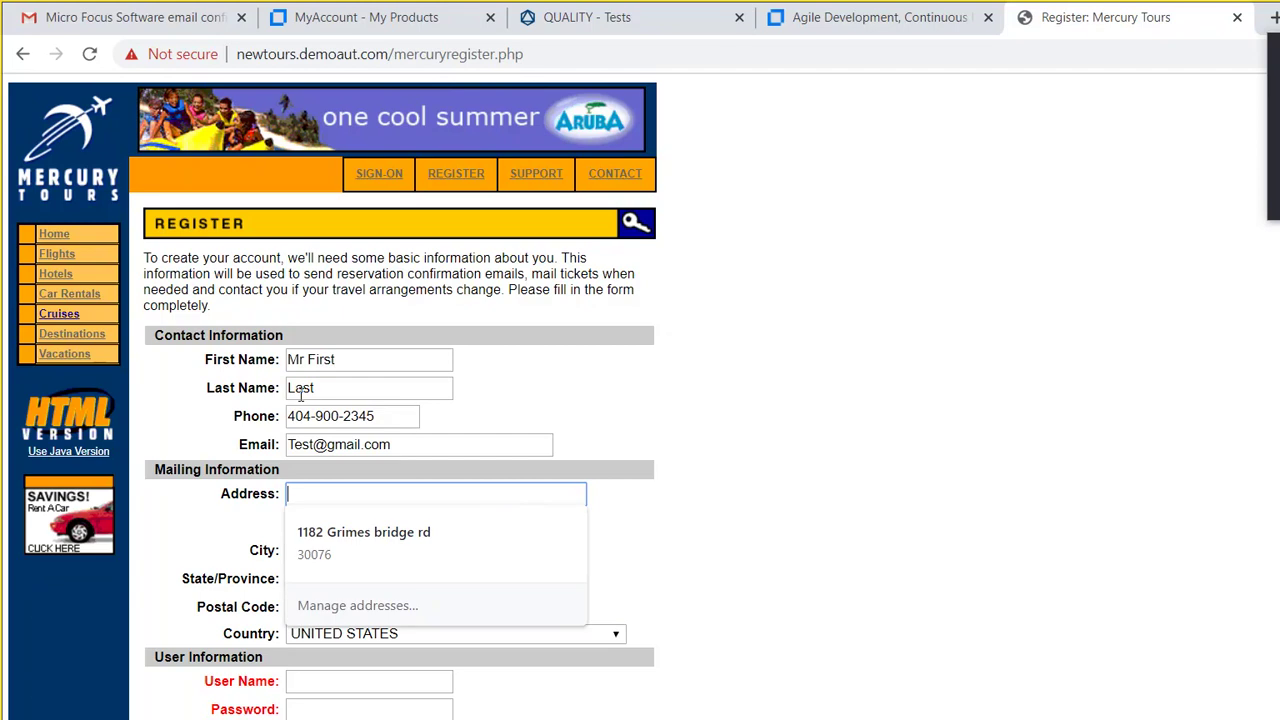
{"action": "key", "text": "Down"}
{"action": "key", "text": "Return"}
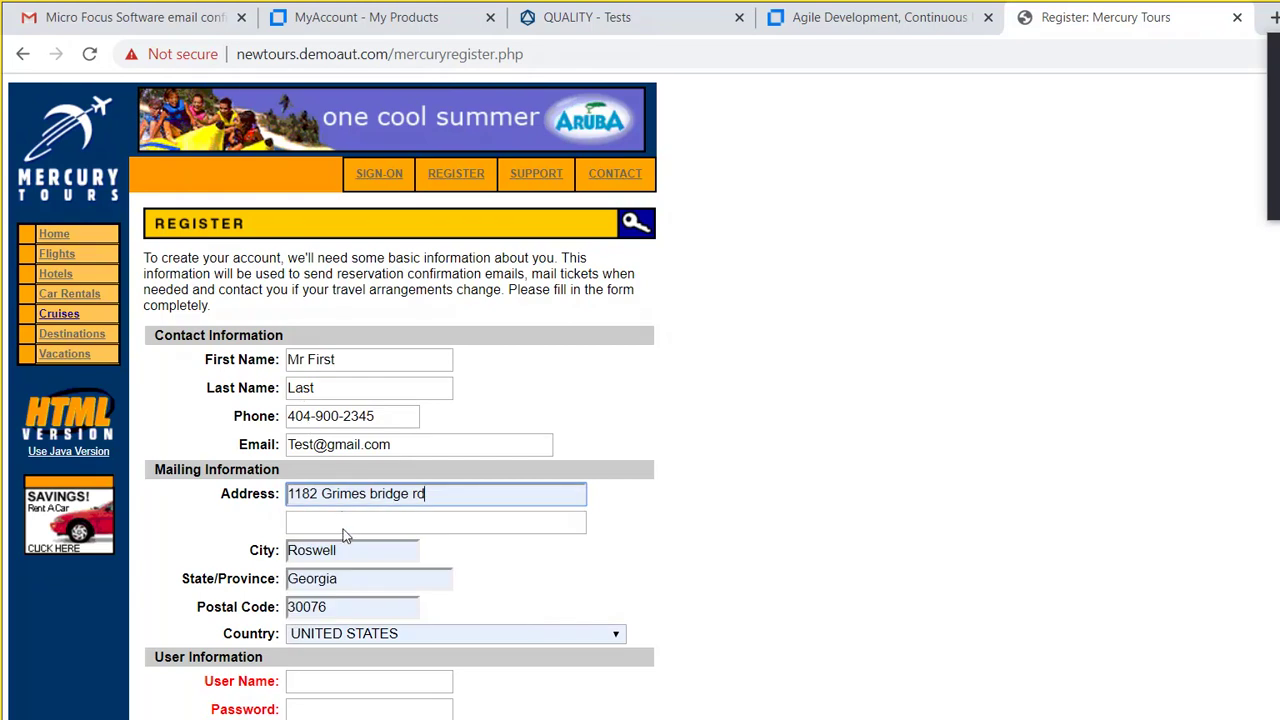
{"action": "key", "text": "Tab"}
{"action": "key", "text": "Tab"}
{"action": "key", "text": "Tab"}
{"action": "key", "text": "Tab"}
{"action": "key", "text": "Tab"}
{"action": "key", "text": "Tab"}
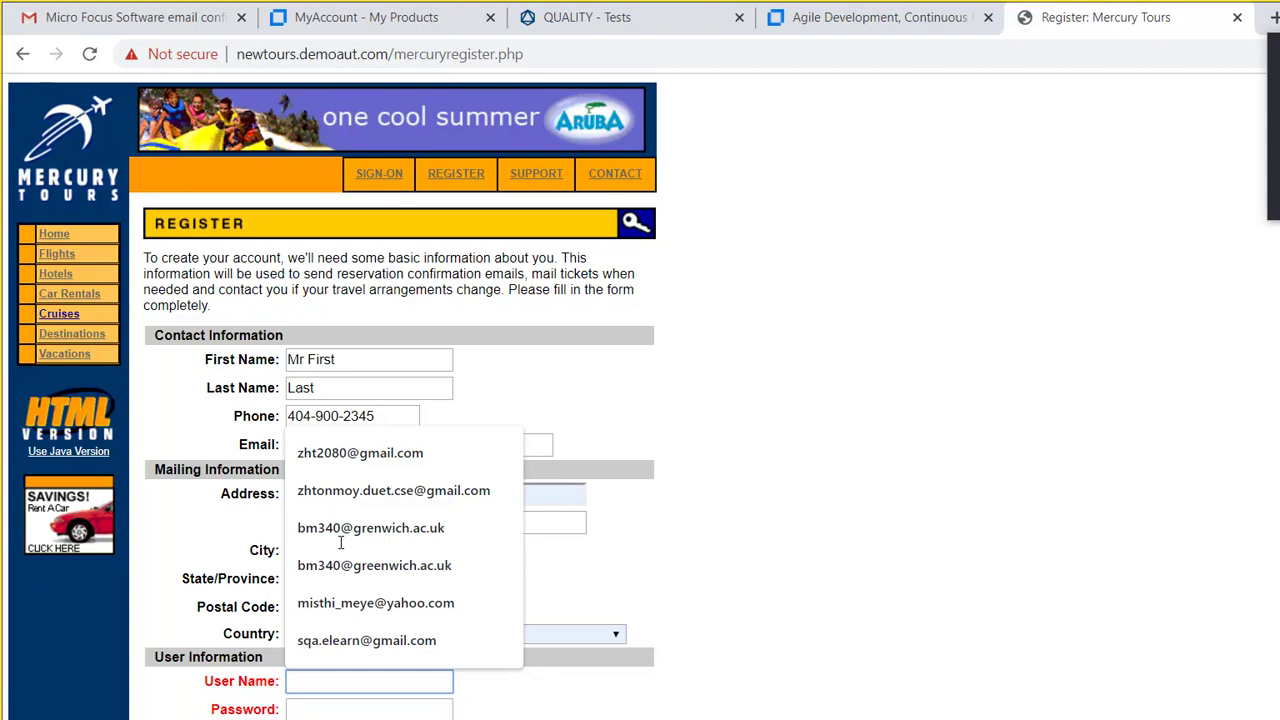
Step: Enter user name auto1 and the account password, then submit the registration
{"action": "type", "text": "auto"}
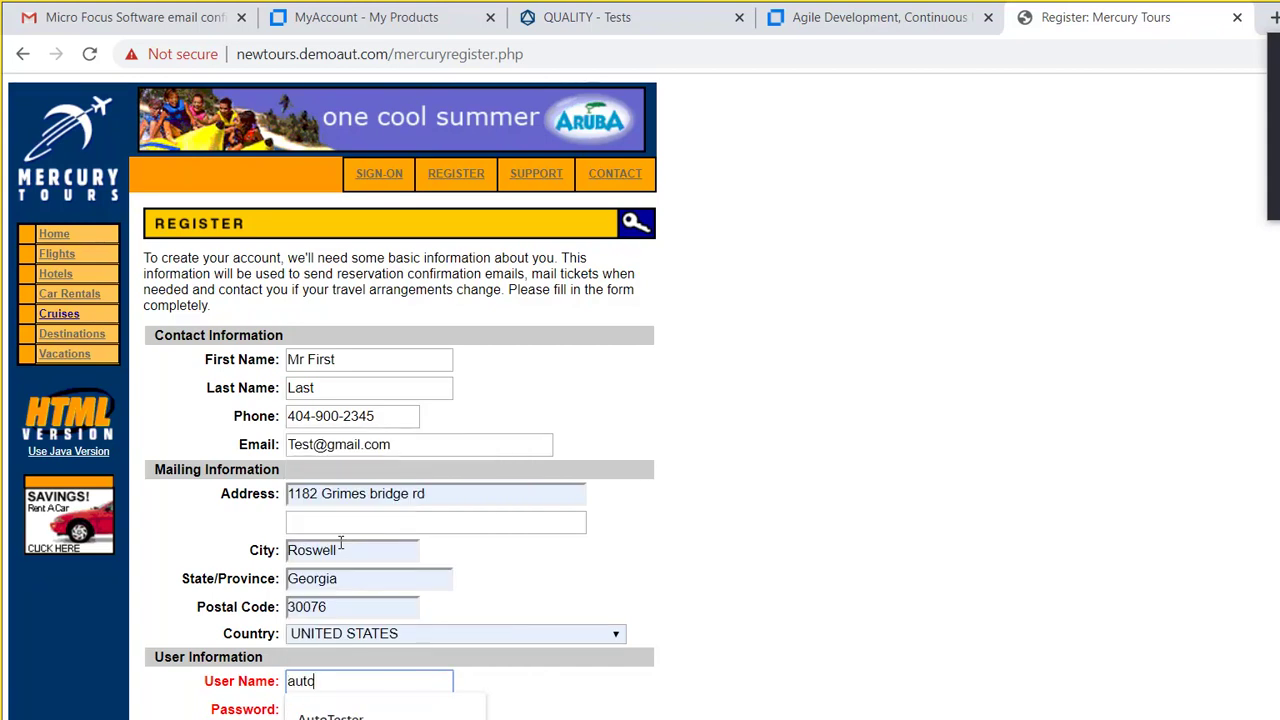
{"action": "type", "text": "1"}
{"action": "key", "text": "Tab"}
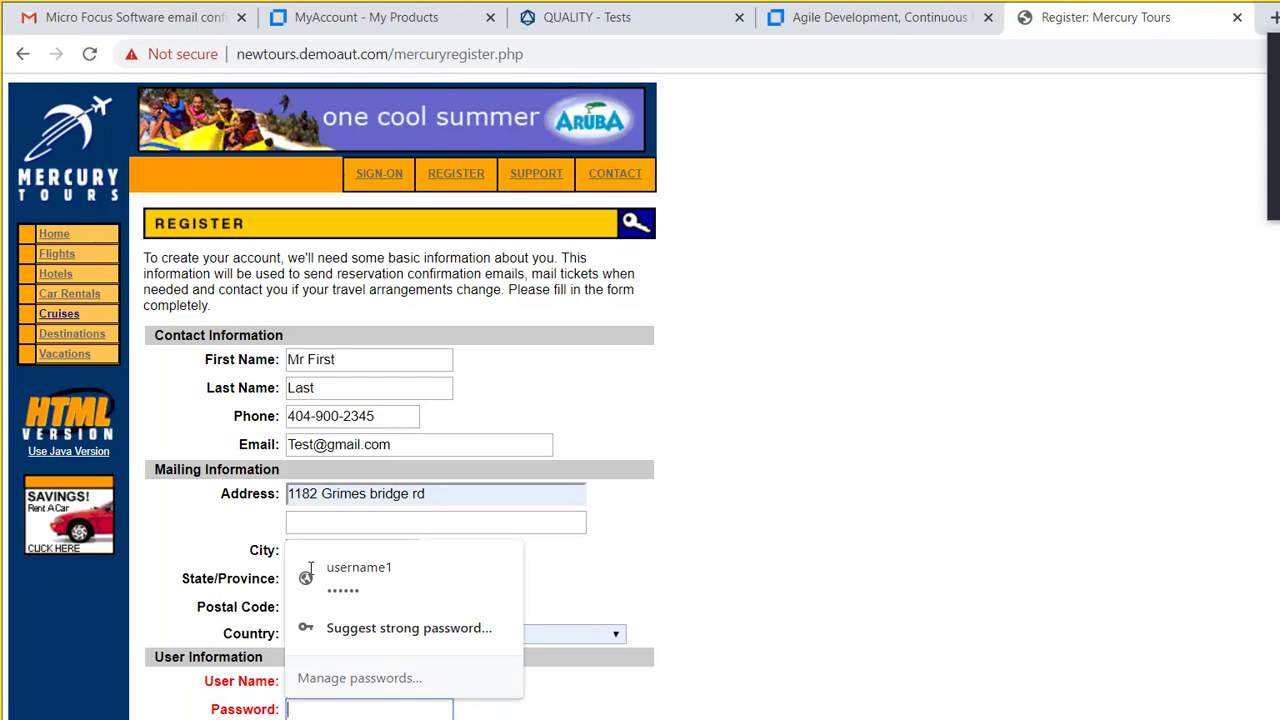
{"action": "type", "text": "123456"}
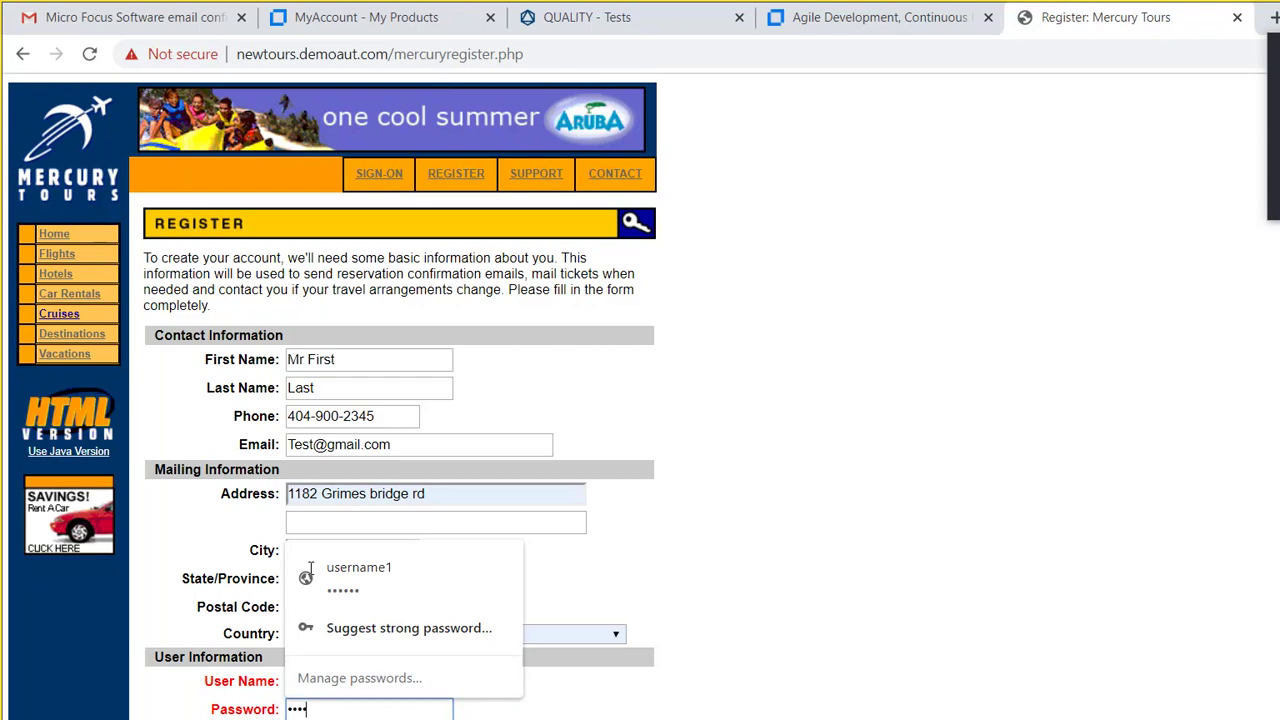
{"action": "type", "text": "789"}
{"action": "left_click", "coordinate": [290, 588]}
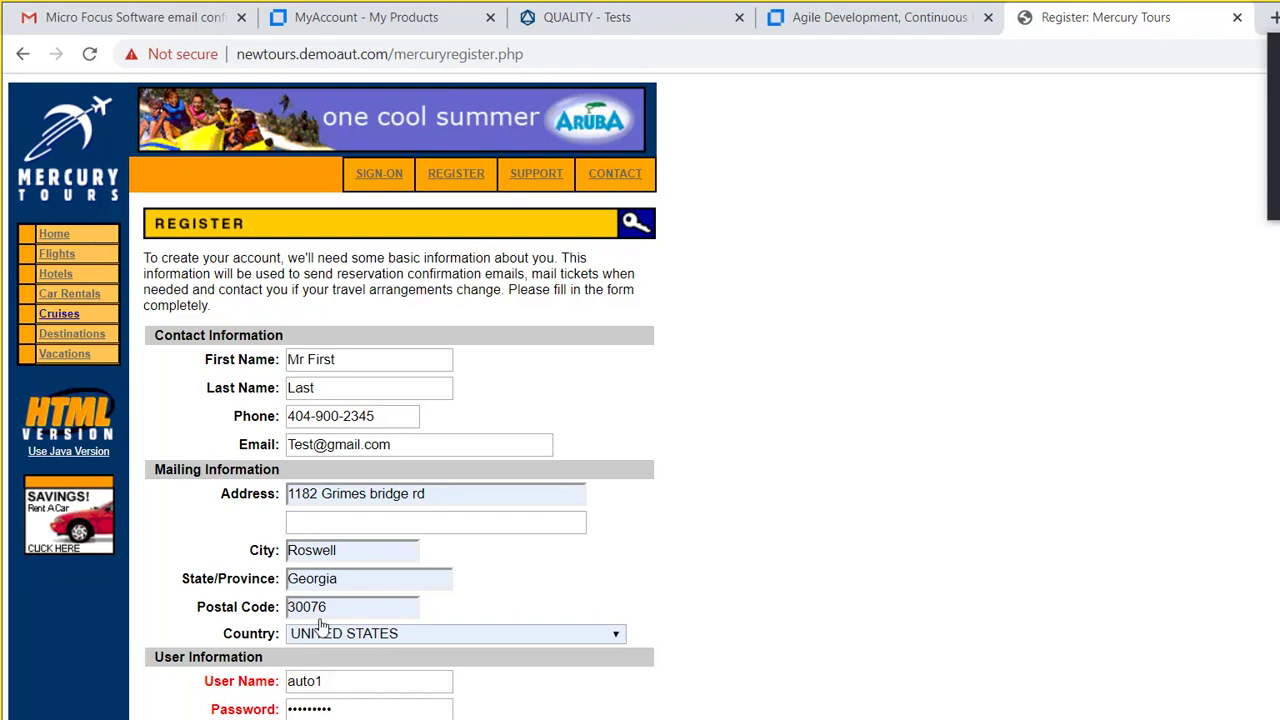
{"action": "key", "text": "Return"}
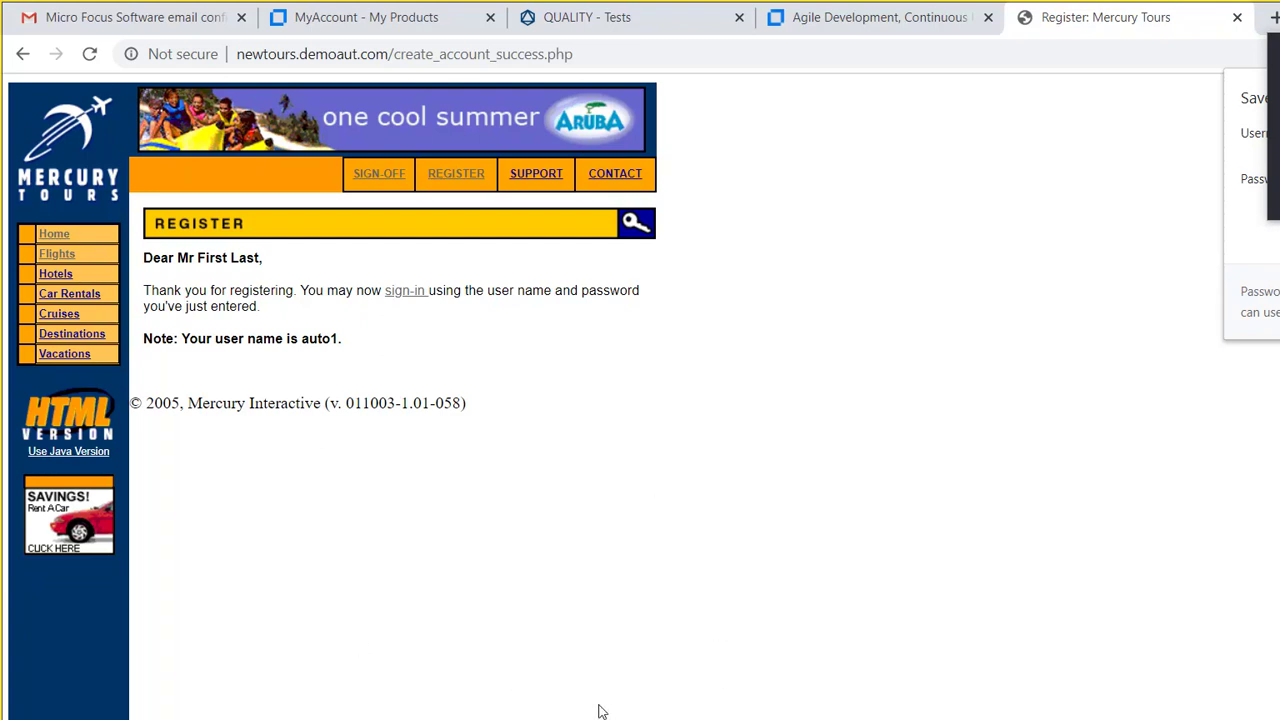
Step: Mark step 7 Passed with a note that the user registered successfully with a password
{"action": "key", "text": "alt+Tab"}
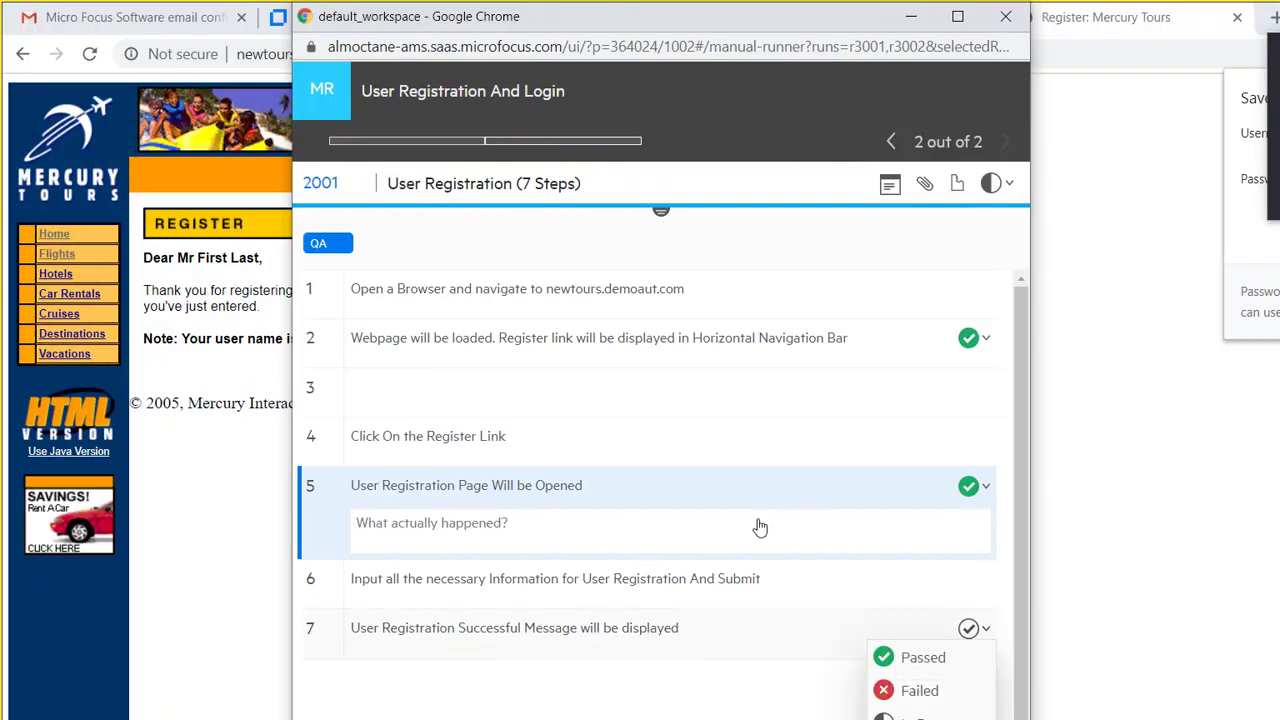
{"action": "key", "text": "ctrl+alt+p"}
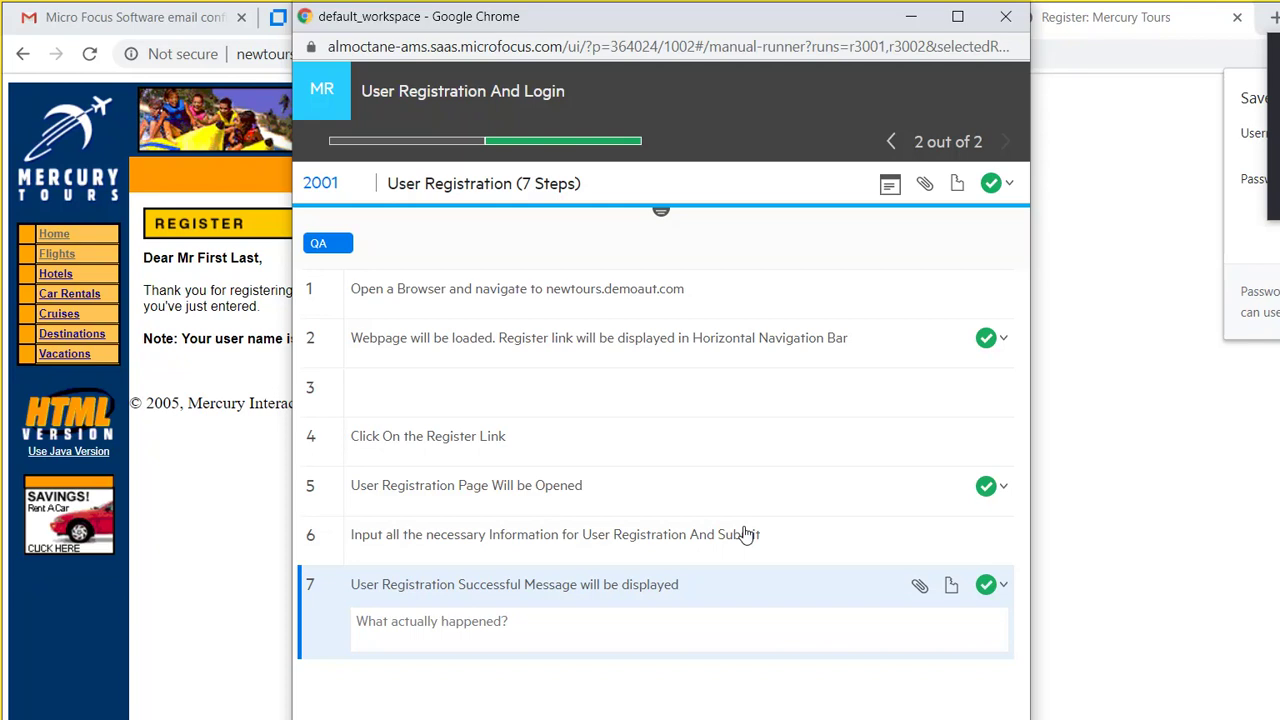
{"action": "key", "text": "Tab"}
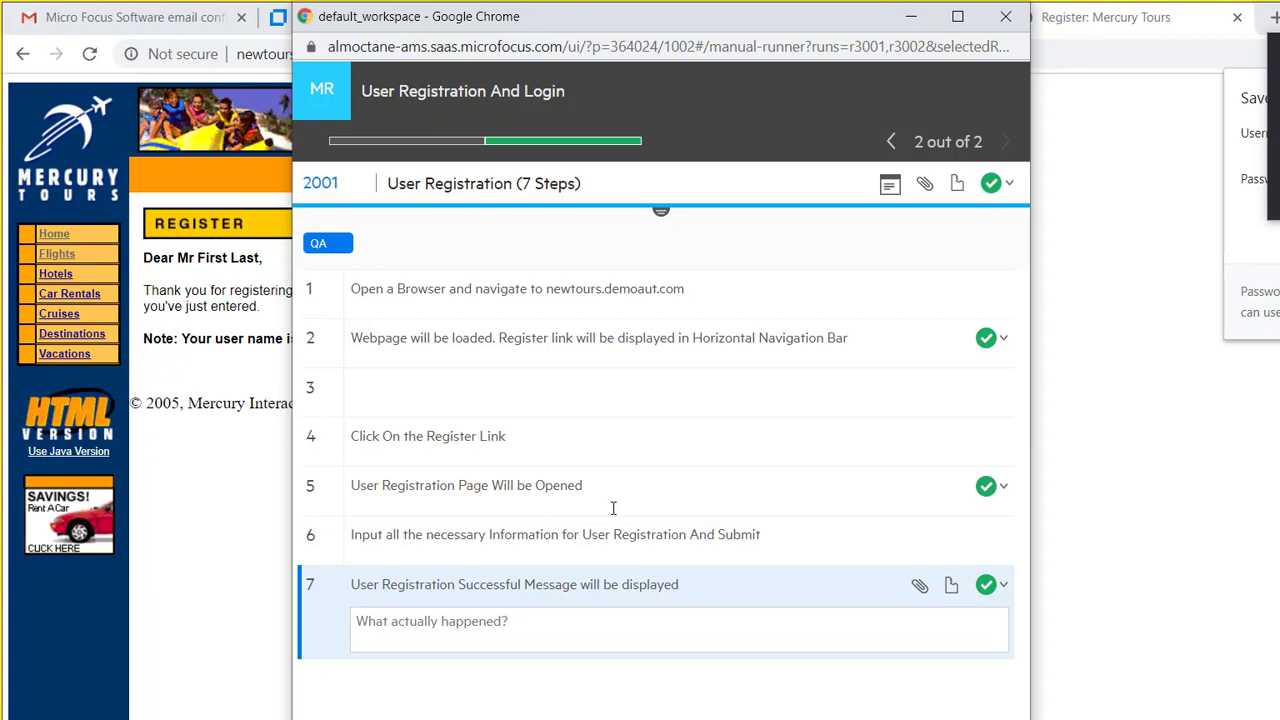
{"action": "type", "text": "I"}
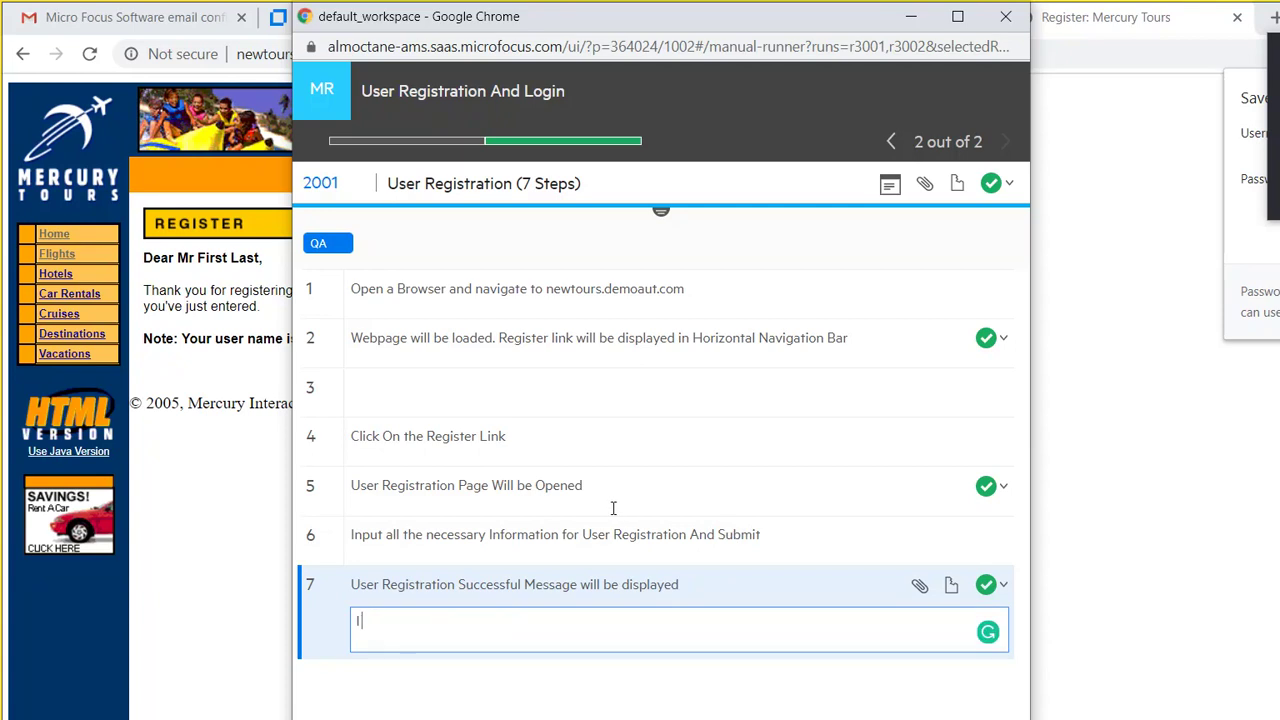
{"action": "type", "text": " was successfully able to Register Auto1"}
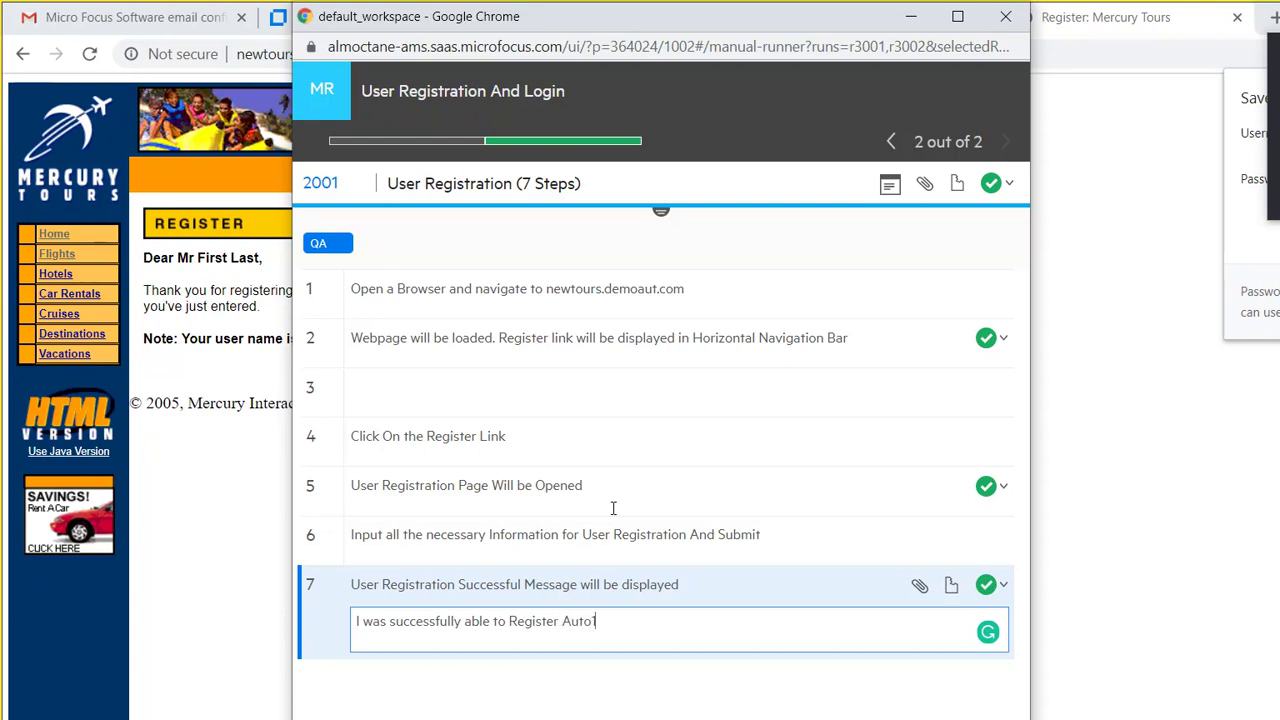
{"action": "type", "text": "user with a Password"}
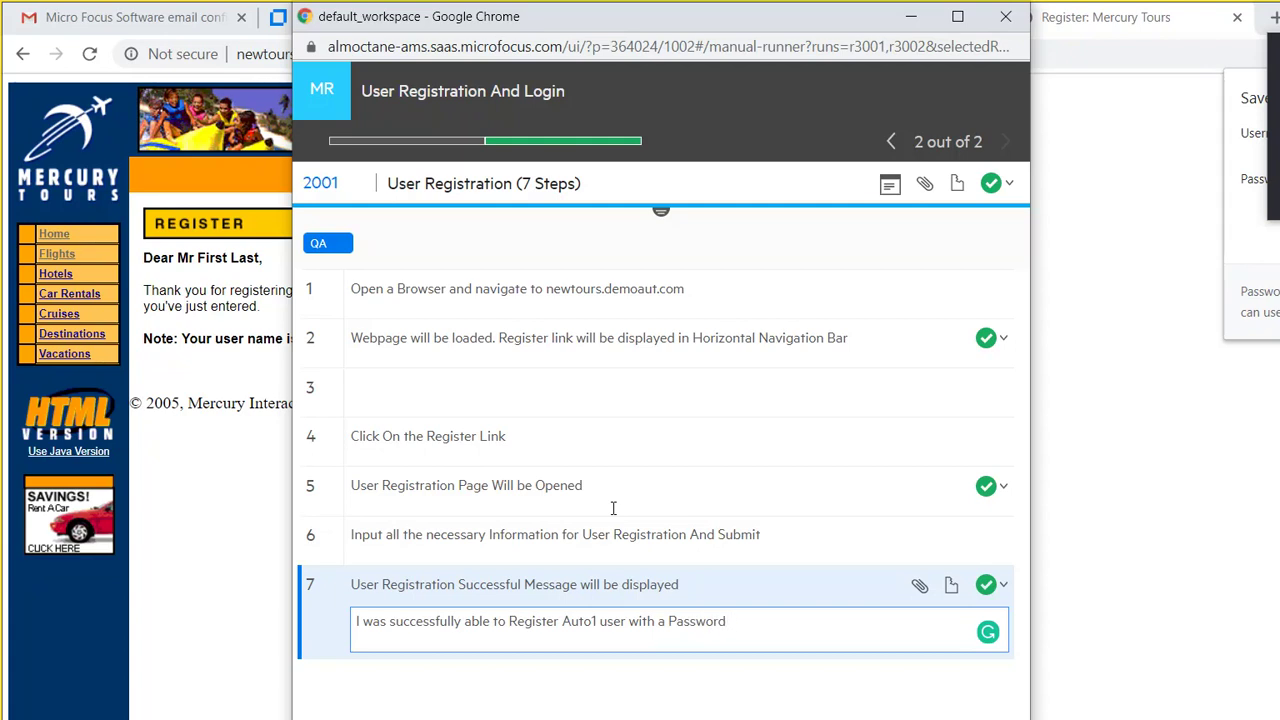
{"action": "type", "text": "test1"}
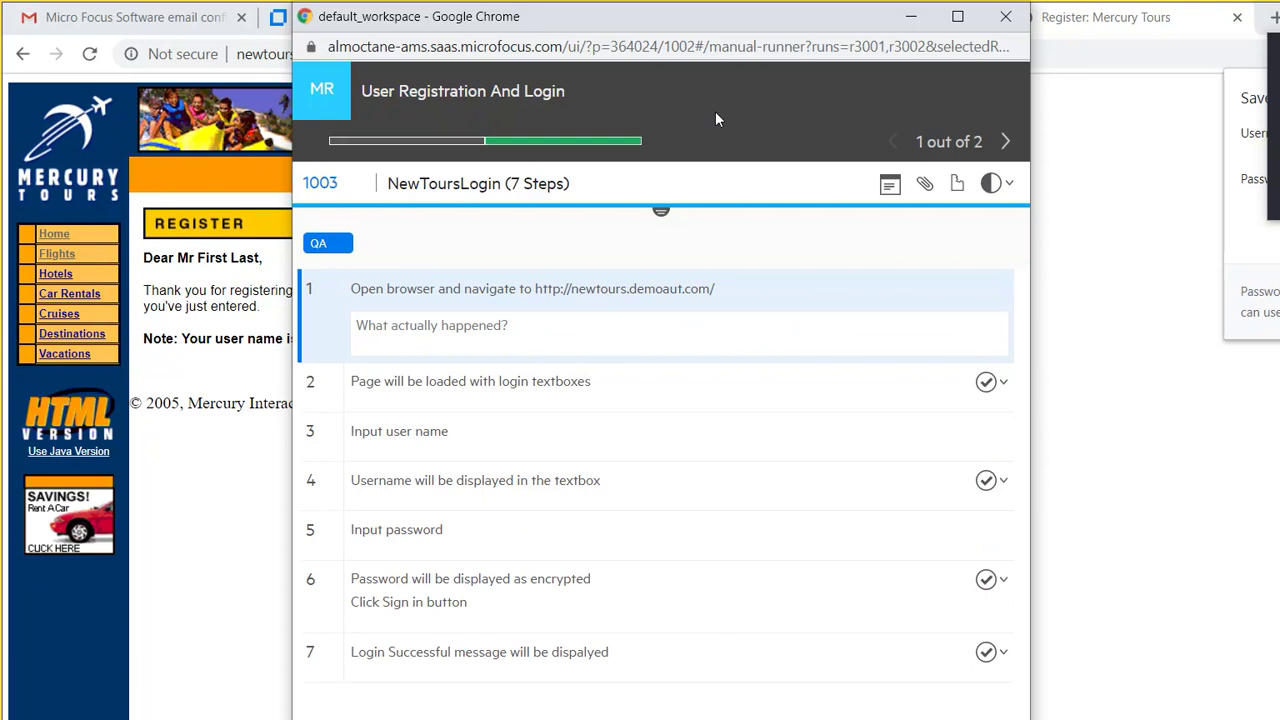
Step: Close the registration confirmation page and reopen the newtours.demoaut.com home page
{"action": "left_click", "coordinate": [178, 386]}
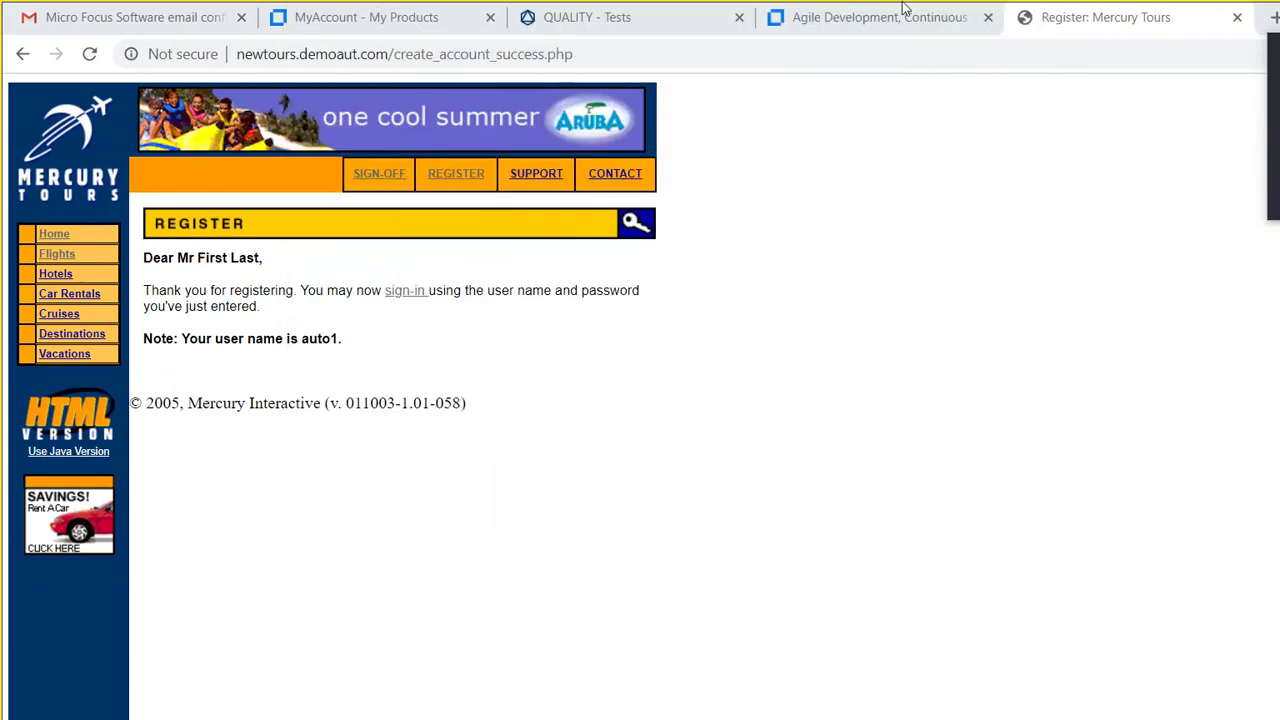
{"action": "left_click", "coordinate": [1237, 17]}
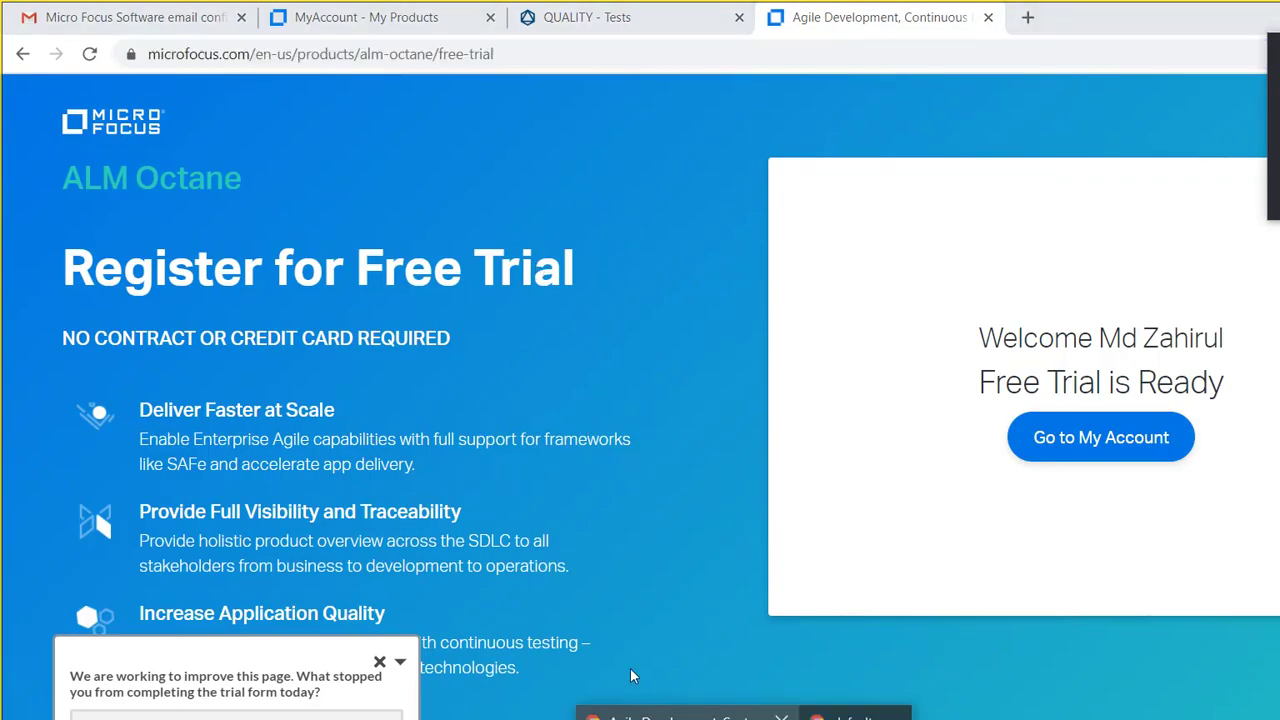
{"action": "left_click", "coordinate": [630, 710]}
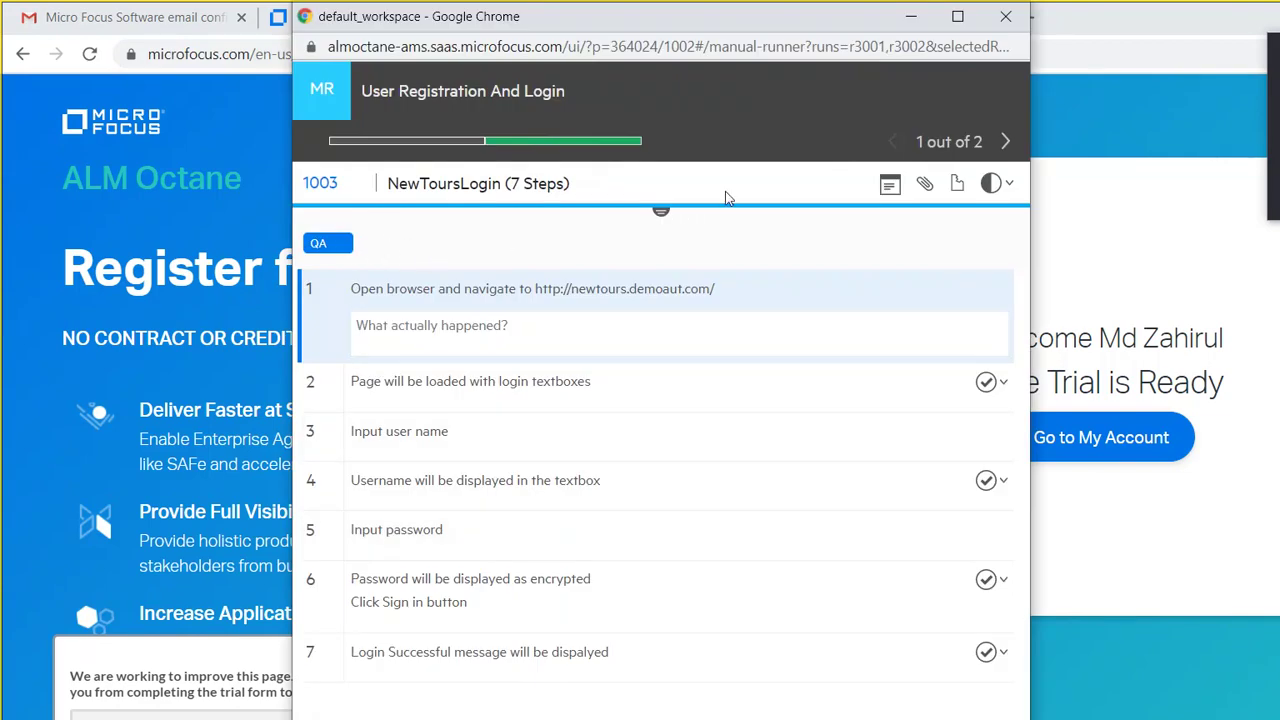
{"action": "left_click", "coordinate": [1058, 50]}
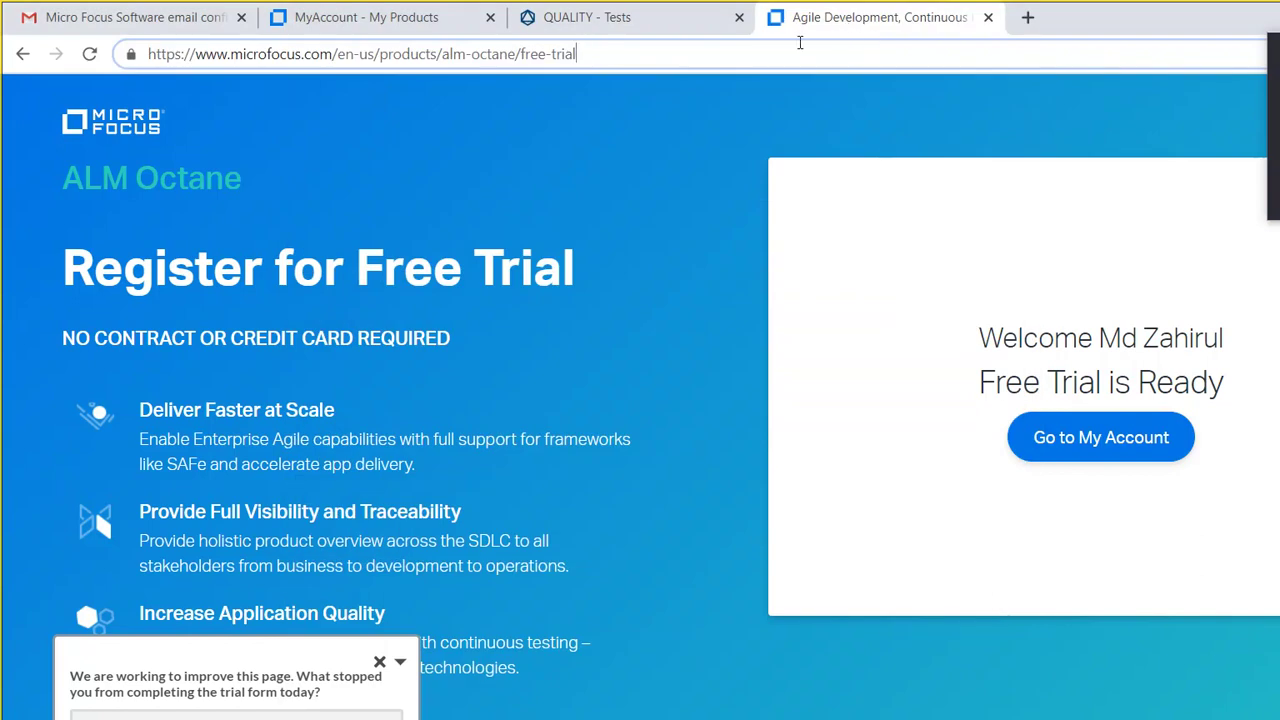
{"action": "key", "text": "ctrl+a"}
{"action": "type", "text": "new"}
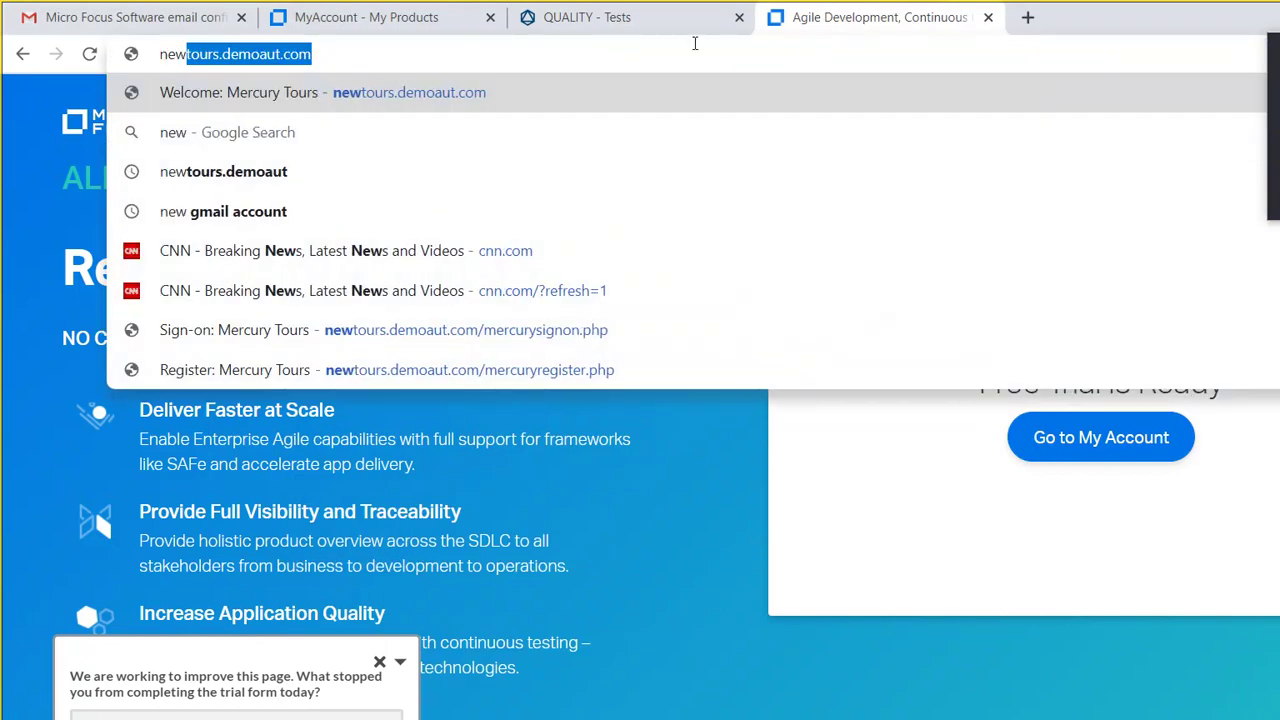
{"action": "left_click", "coordinate": [614, 80]}
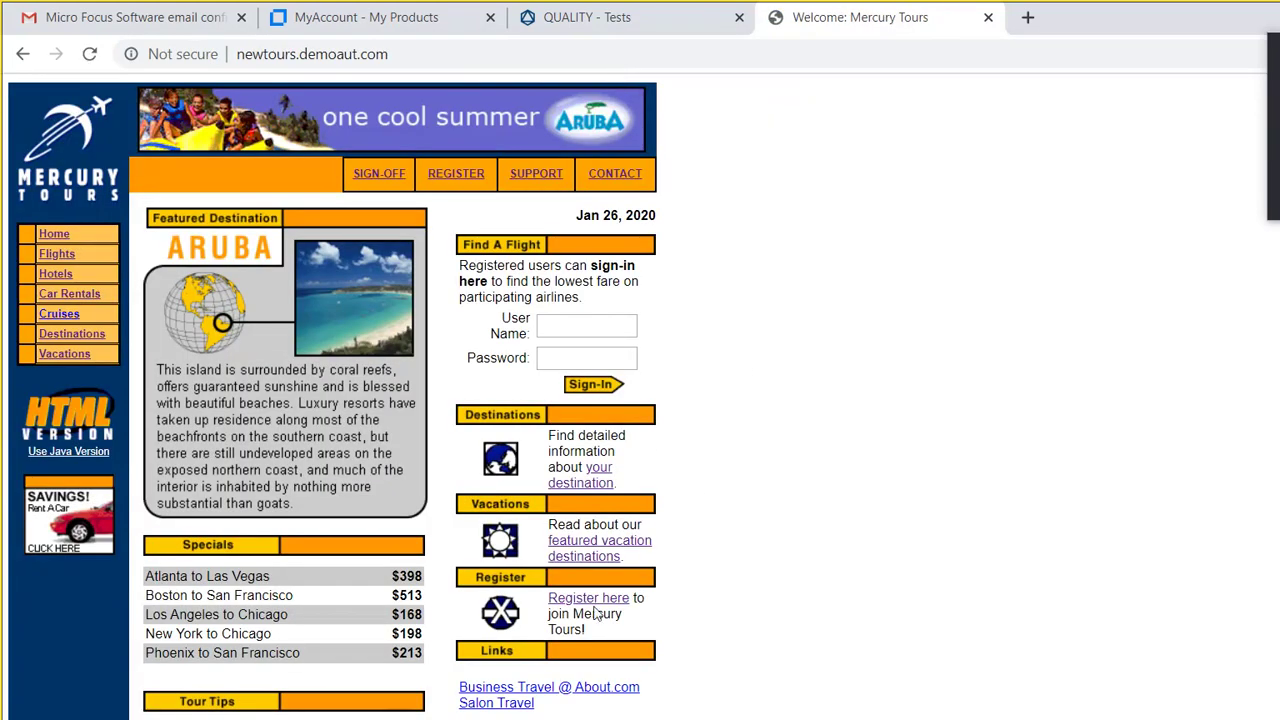
Step: Set NewToursLogin step 2 to Passed and enter auto1 as the User Name
{"action": "left_click", "coordinate": [640, 685]}
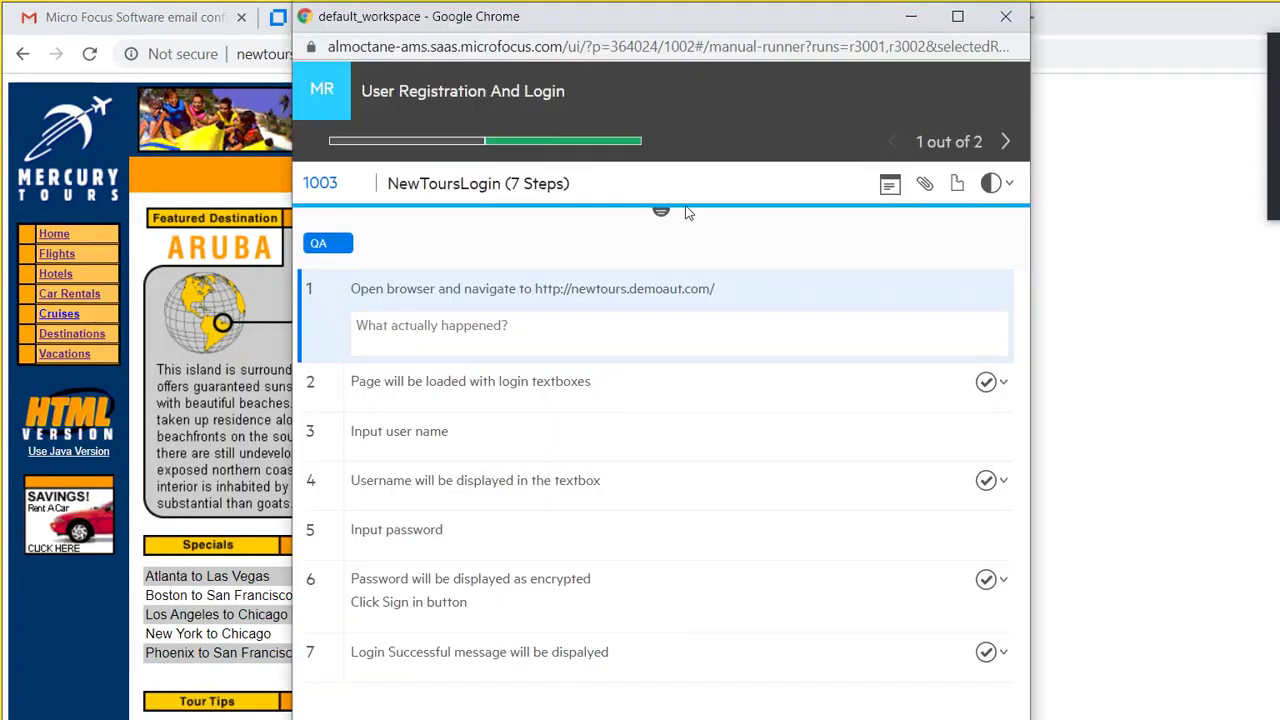
{"action": "left_click", "coordinate": [986, 381]}
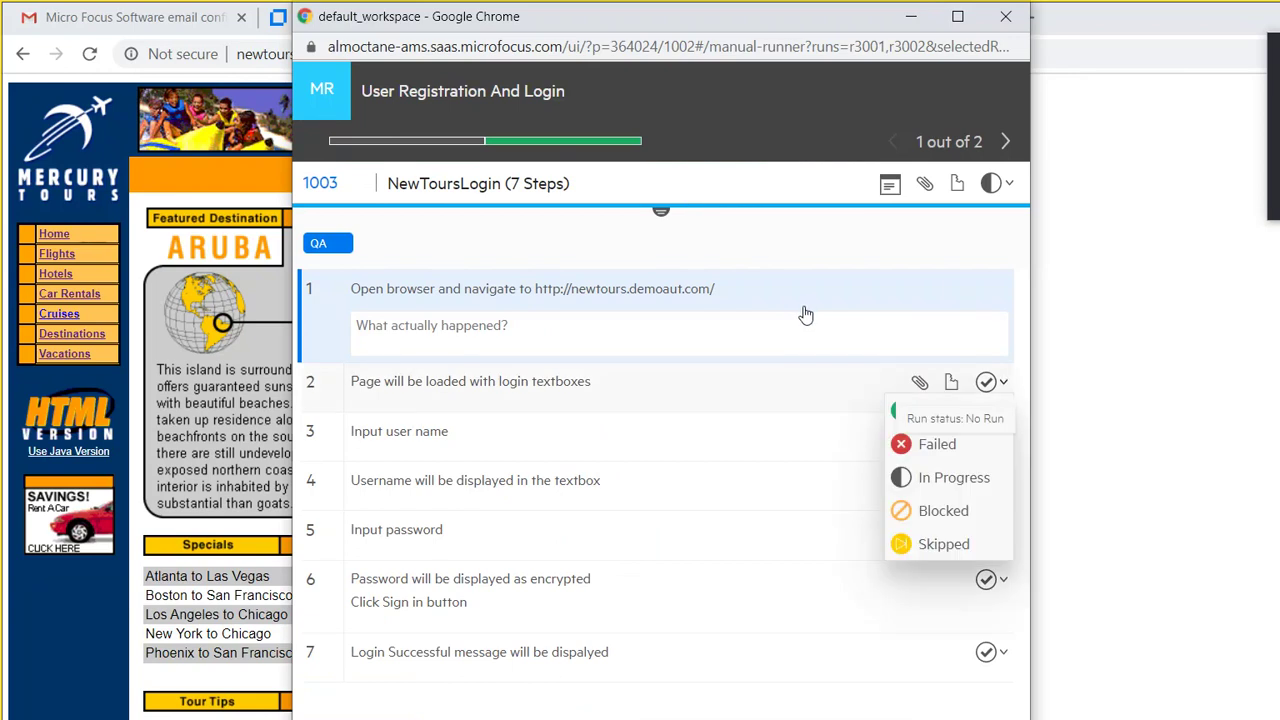
{"action": "key", "text": "Return"}
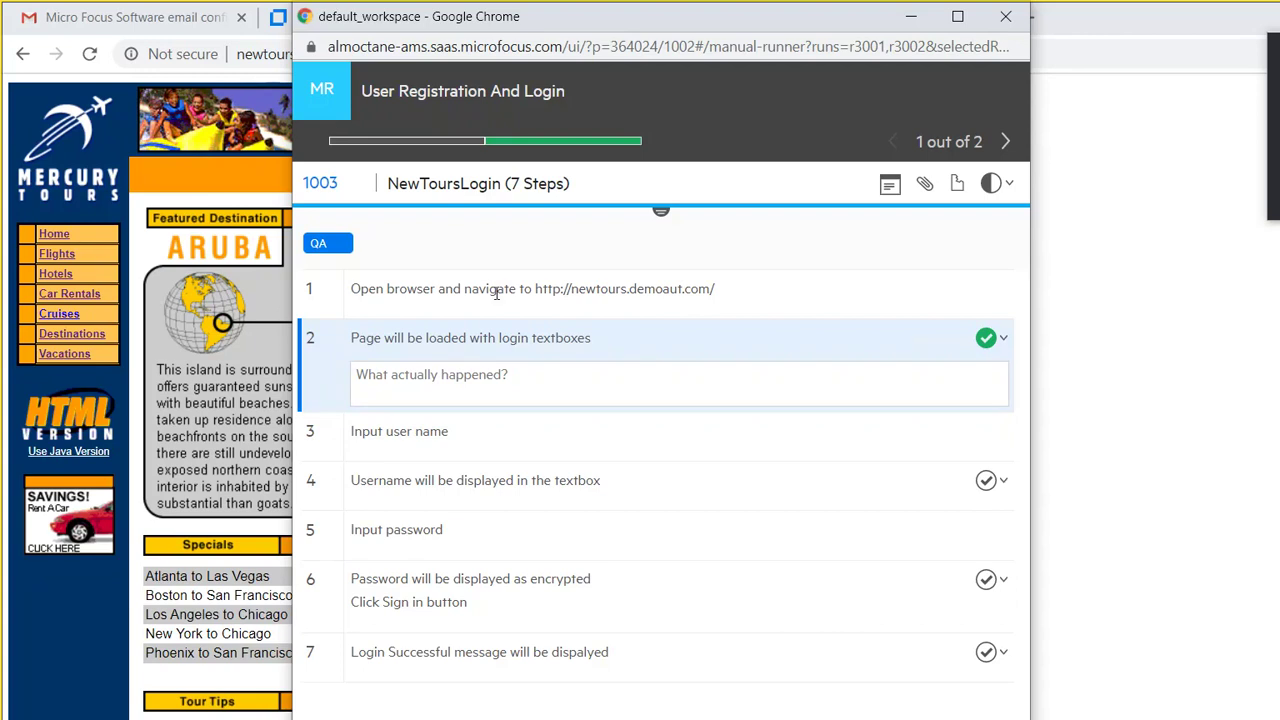
{"action": "left_click", "coordinate": [600, 712]}
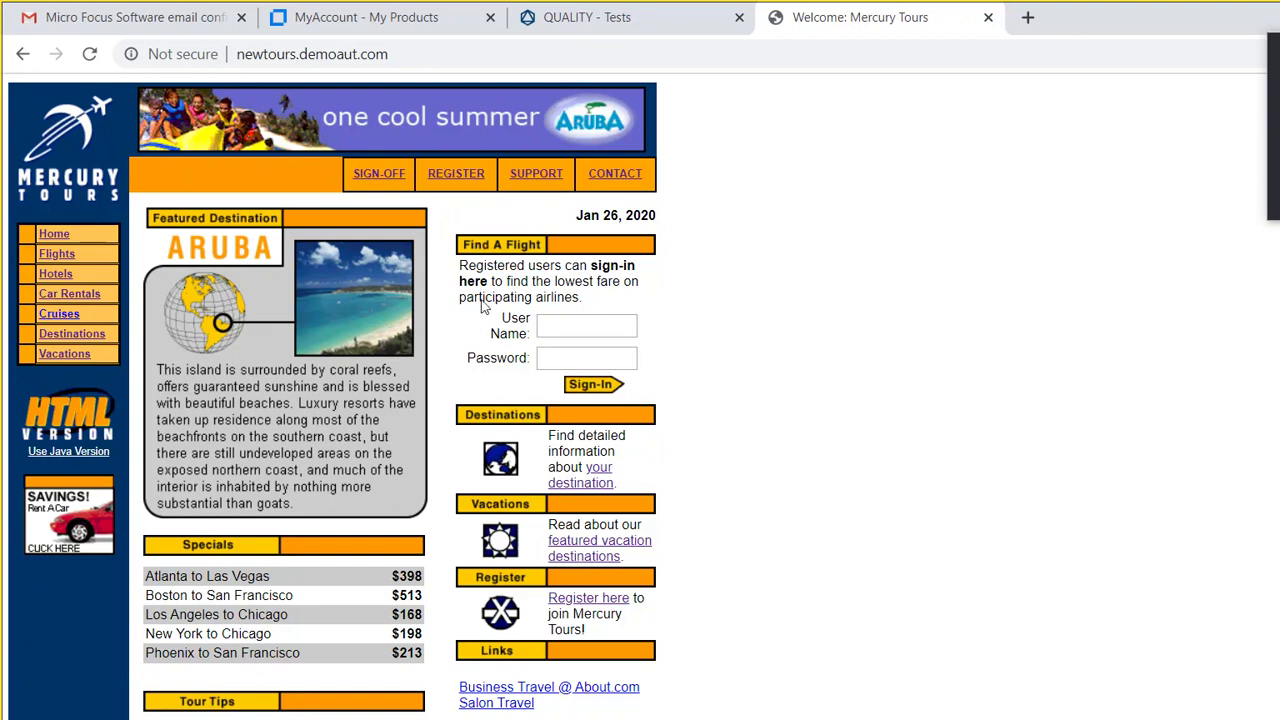
{"action": "type", "text": "auto1"}
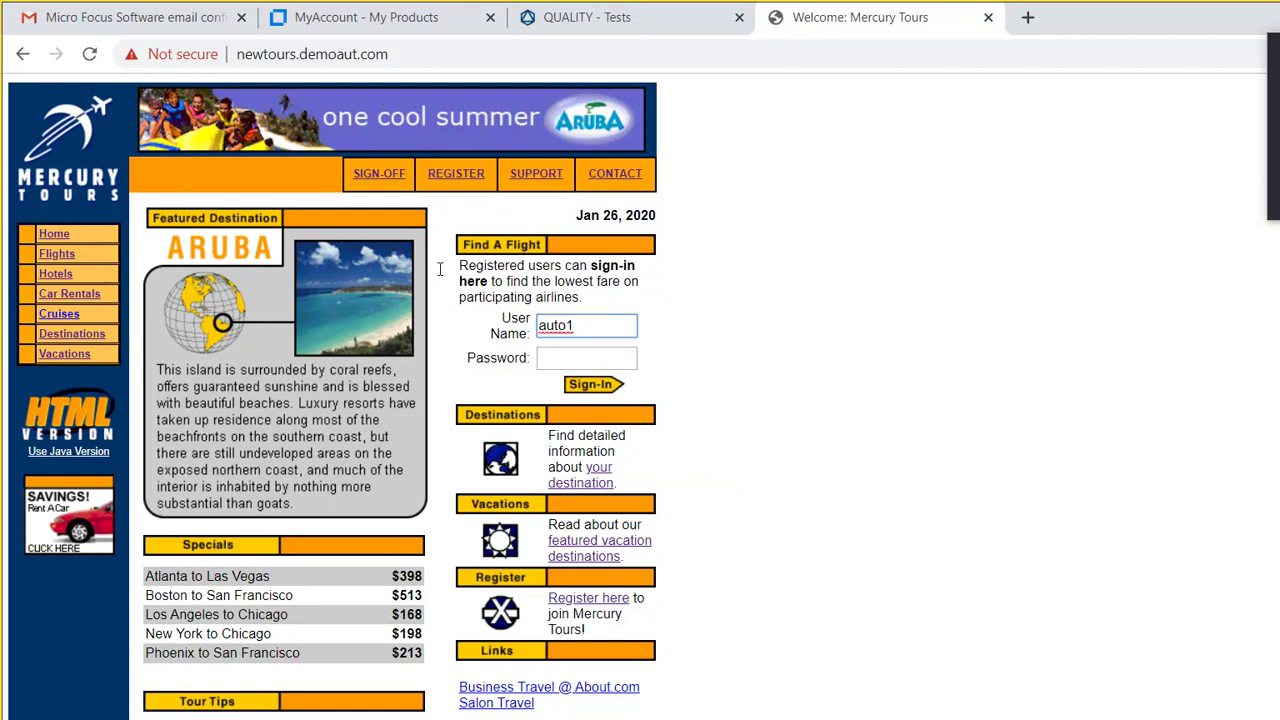
Step: Mark runner step 4 as Passed, then return to the Mercury Tours page
{"action": "left_click", "coordinate": [608, 705]}
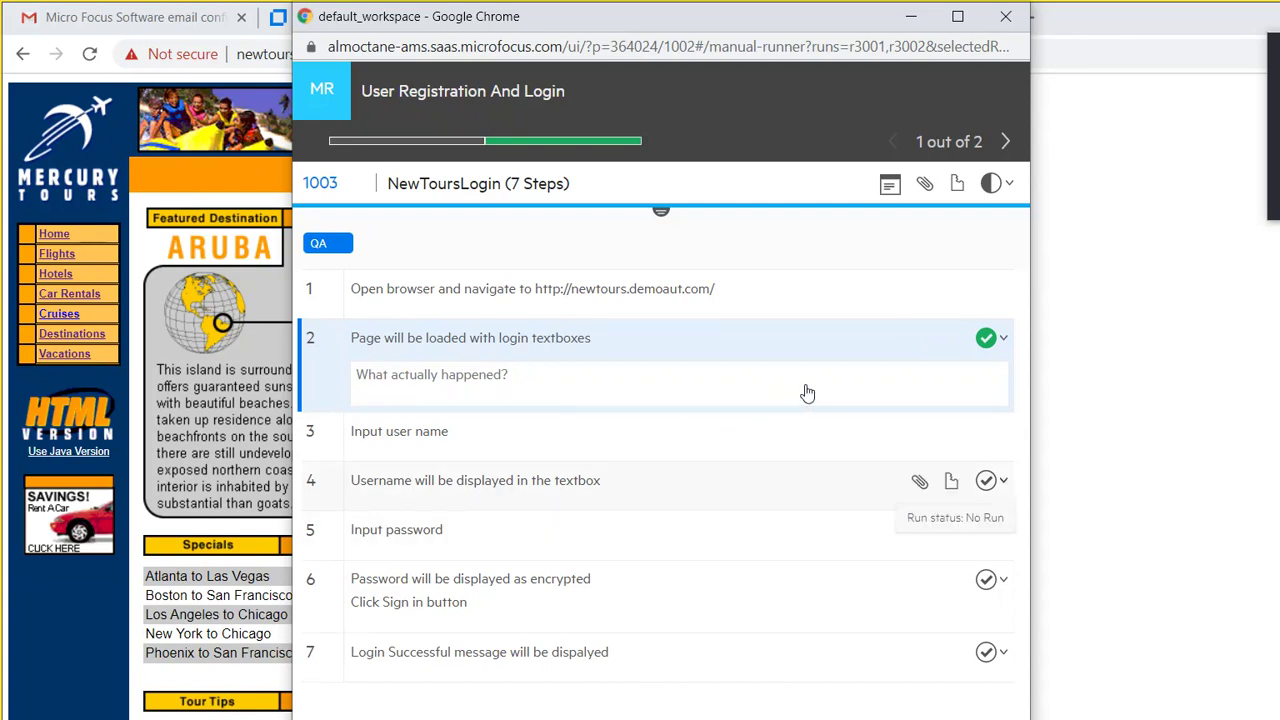
{"action": "key", "text": "Return"}
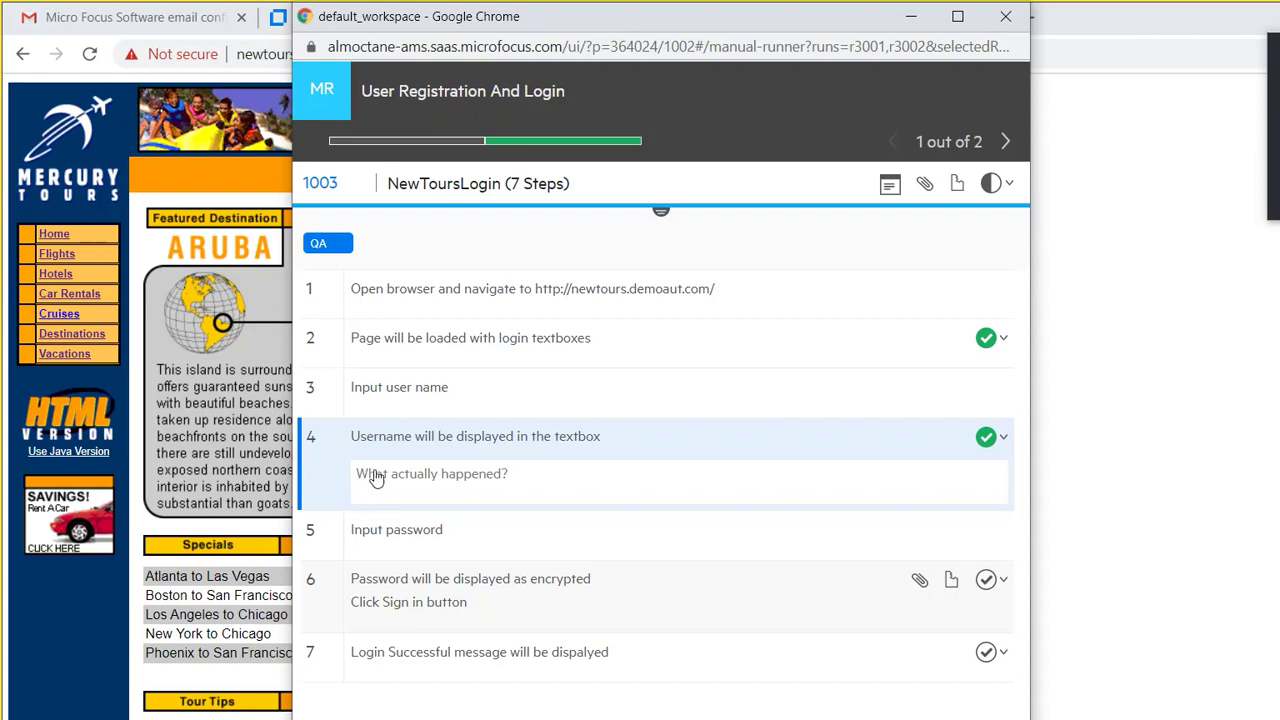
{"action": "key", "text": "alt+Tab"}
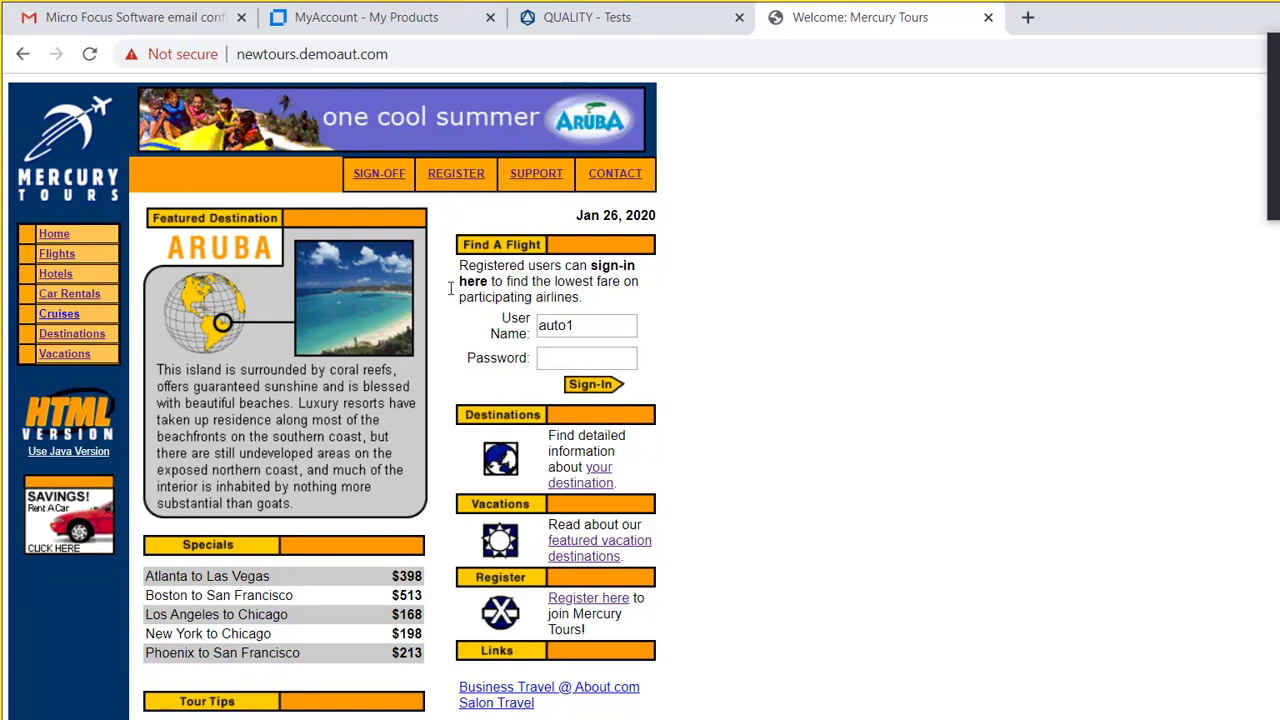
Step: Enter the account password, mark runner step 6 Passed, then submit the Mercury Tours sign-in
{"action": "key", "text": "Tab"}
{"action": "type", "text": "auto"}
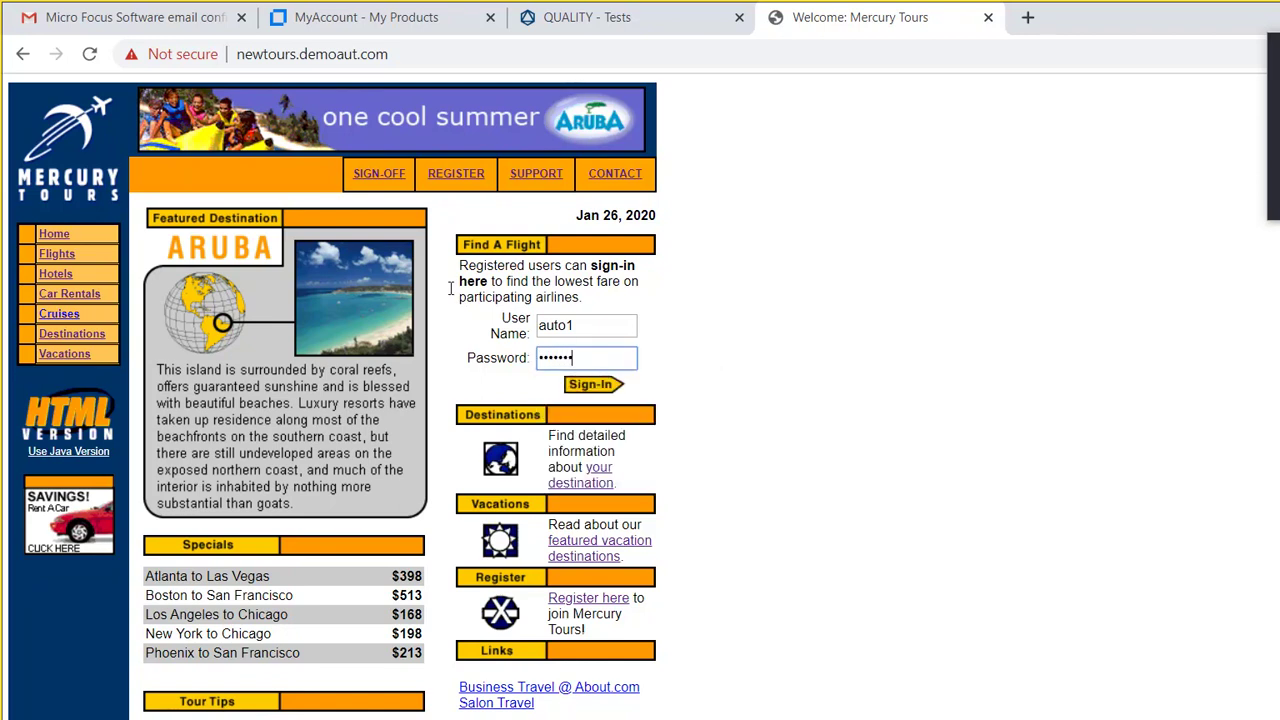
{"action": "type", "text": "1"}
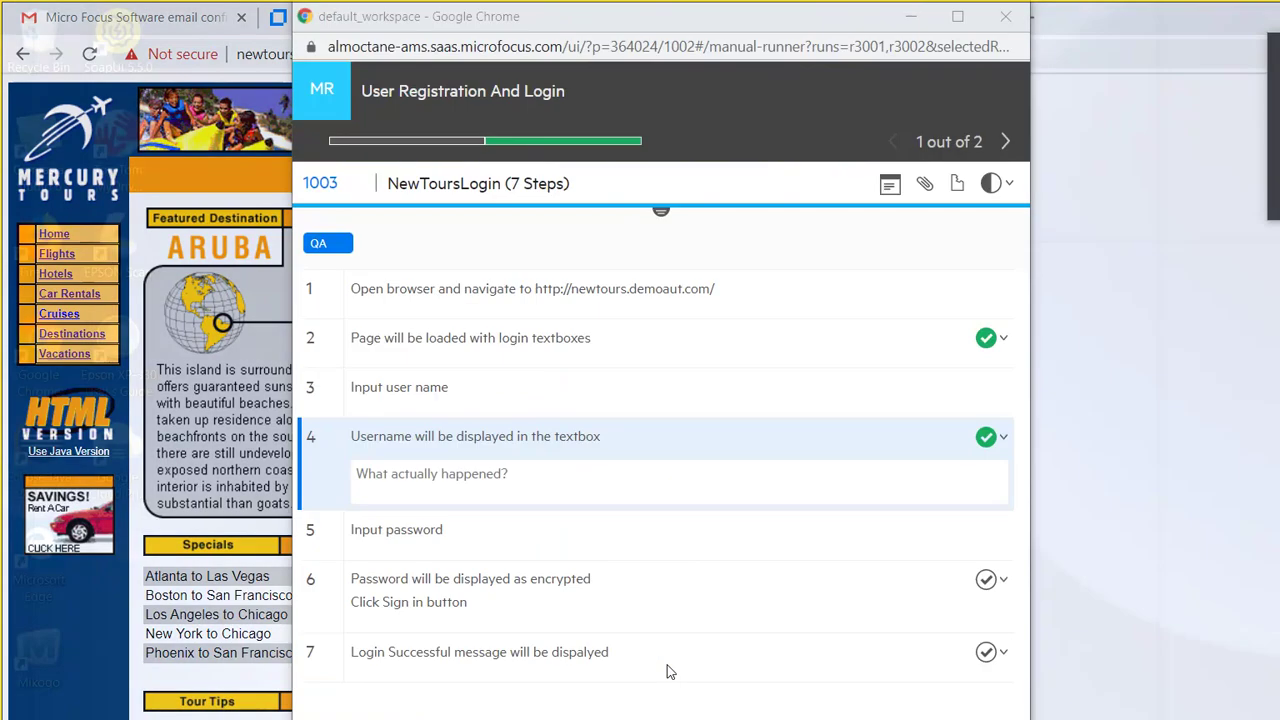
{"action": "left_click", "coordinate": [660, 708]}
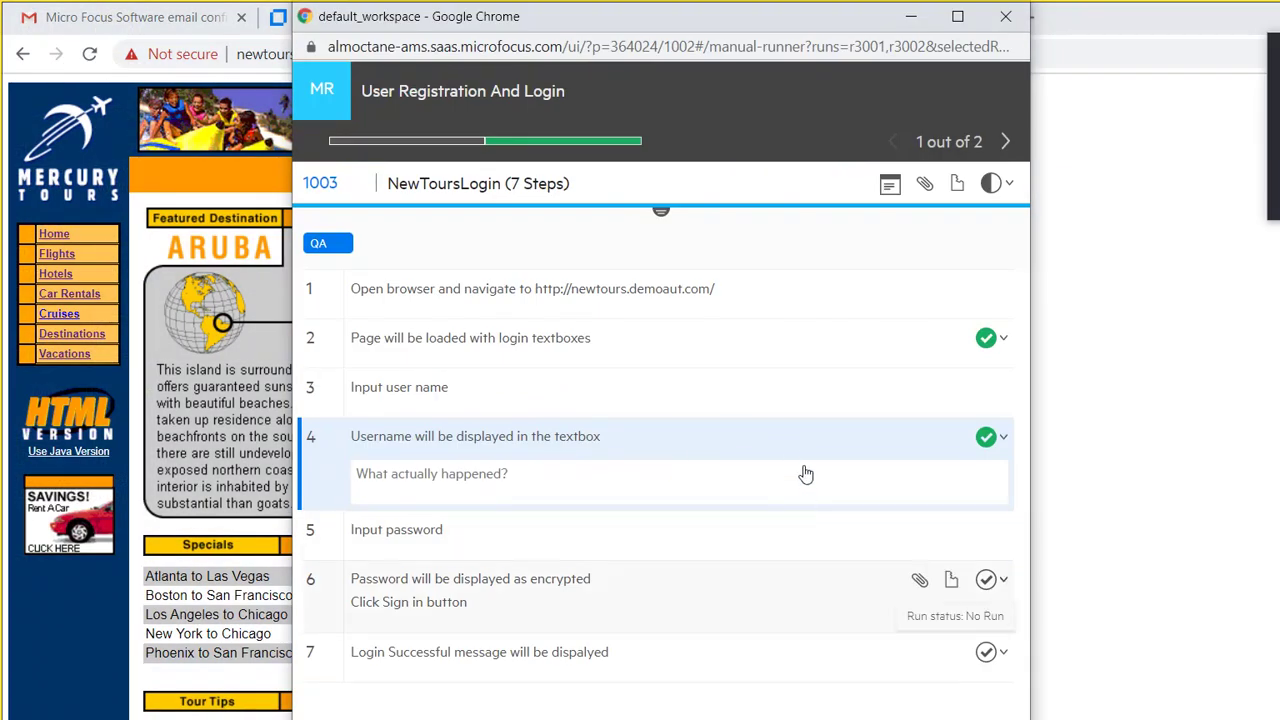
{"action": "key", "text": "Return"}
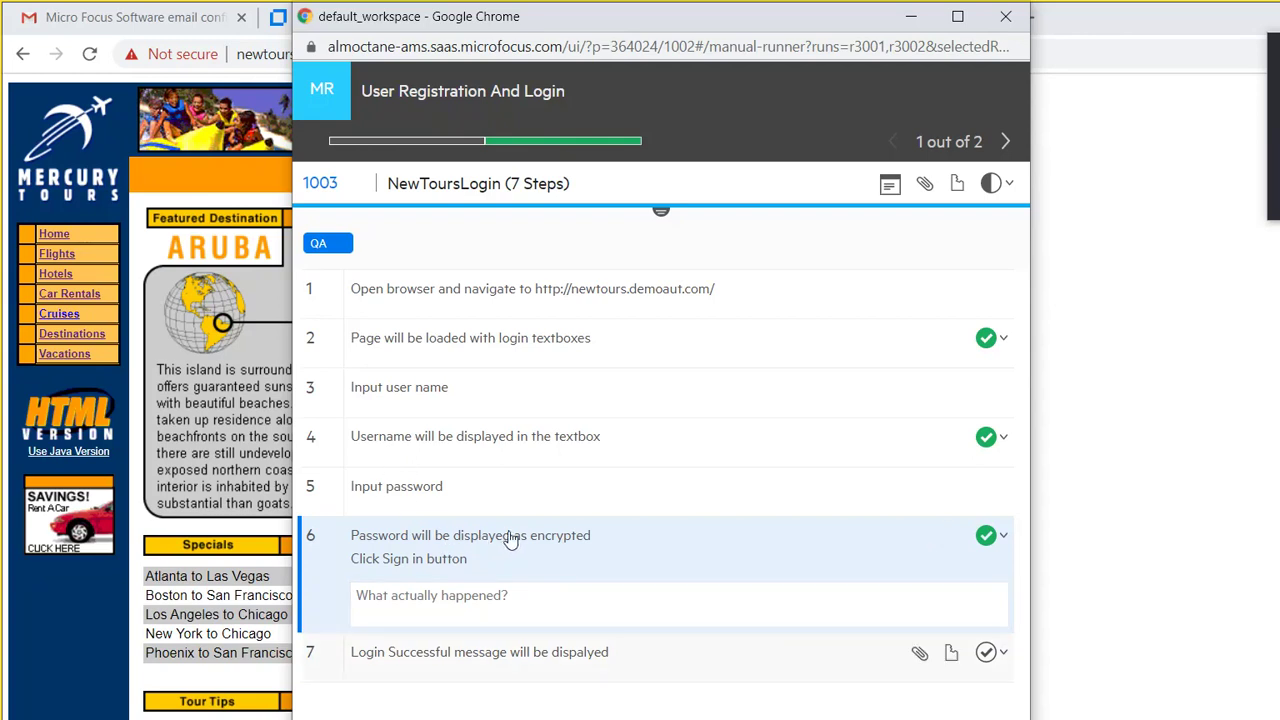
{"action": "left_click", "coordinate": [1038, 446]}
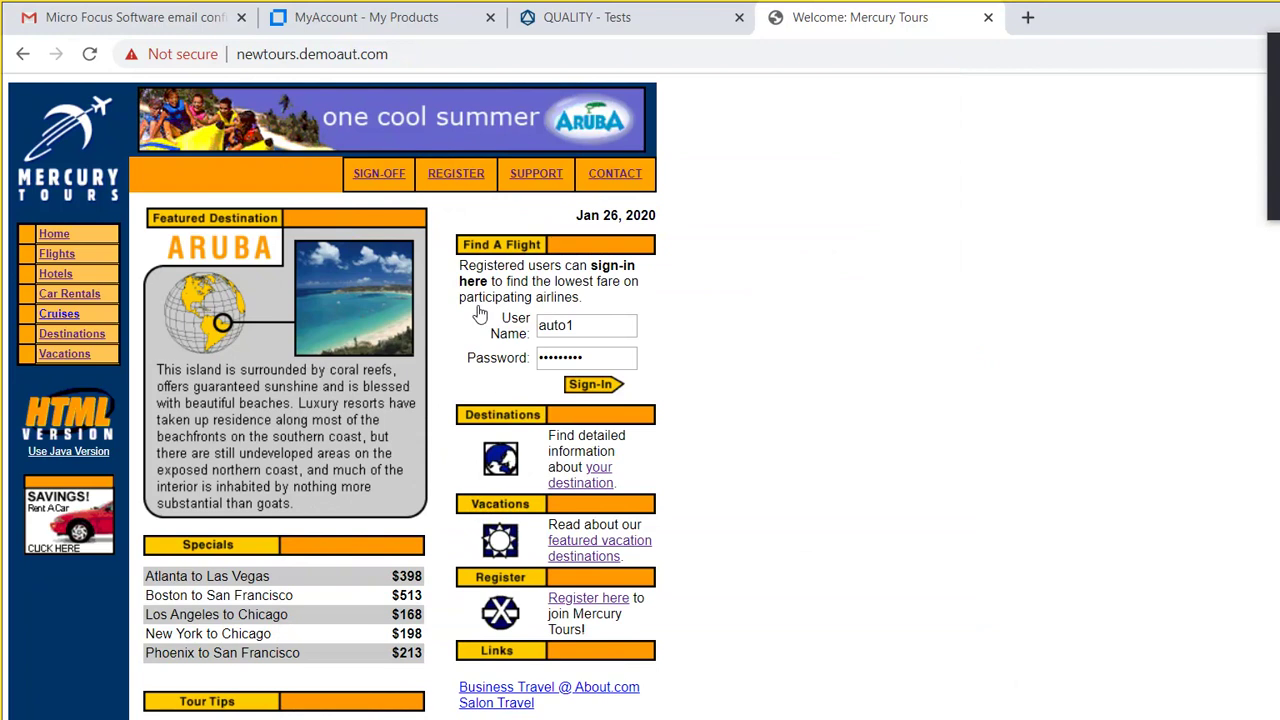
{"action": "key", "text": "Return"}
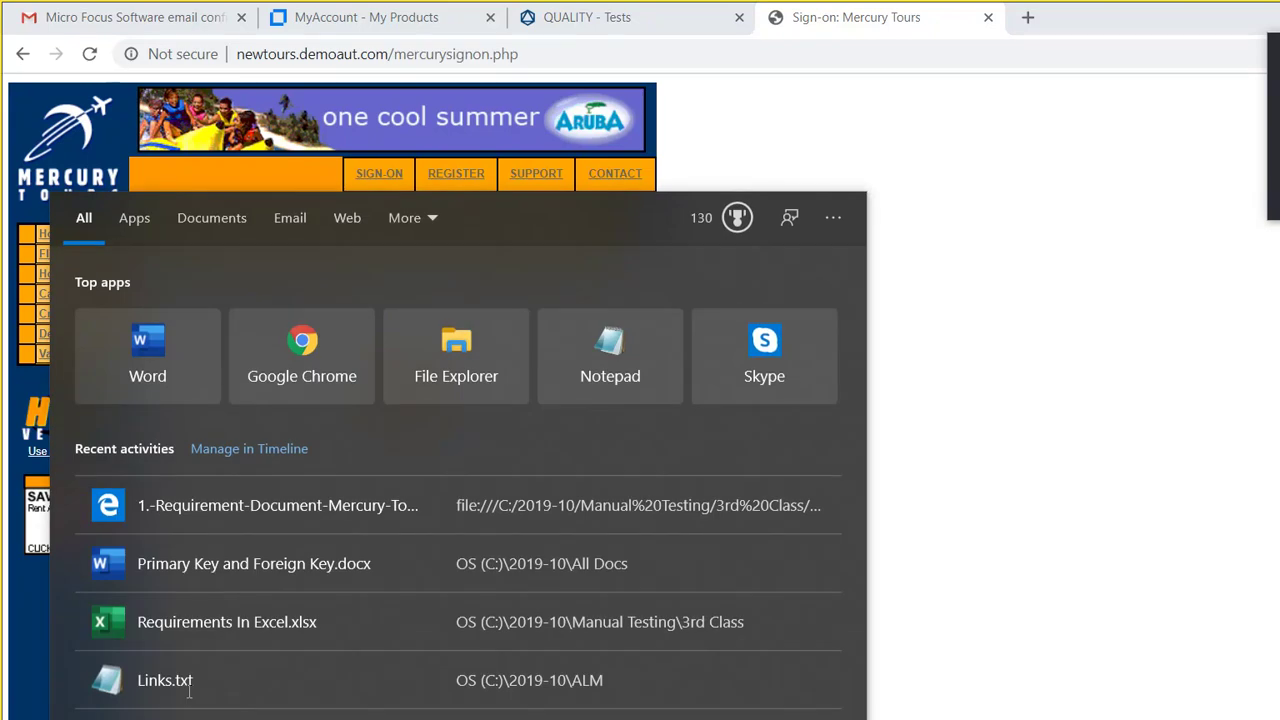
Step: Capture the Mercury Tours sign-on page with Snipping Tool, then go back to the runner
{"action": "type", "text": "sni"}
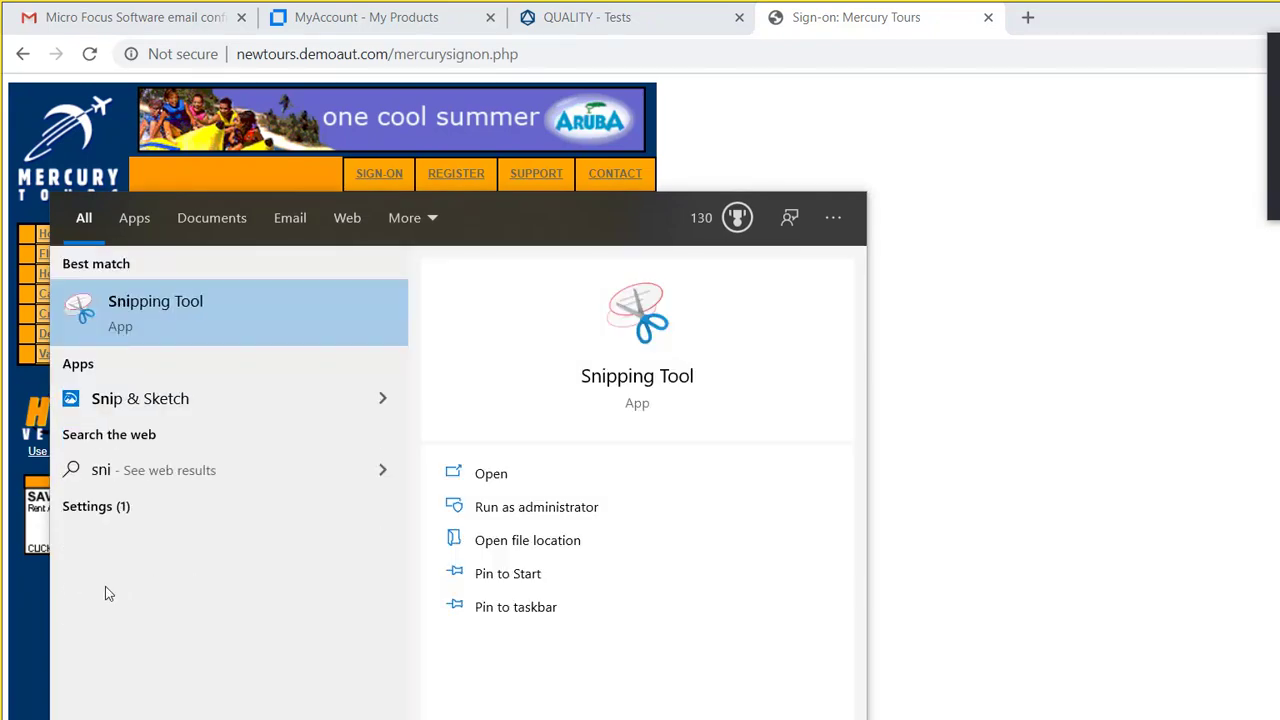
{"action": "key", "text": "Return"}
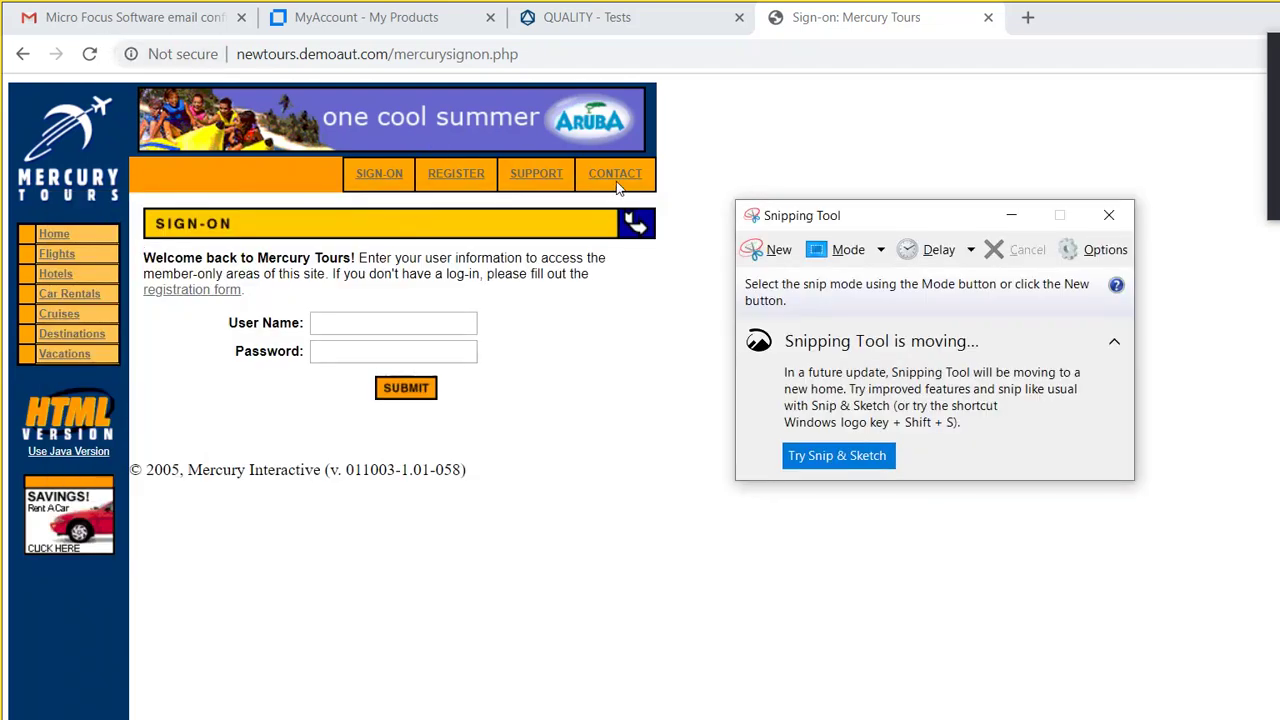
{"action": "key", "text": "ctrl+n"}
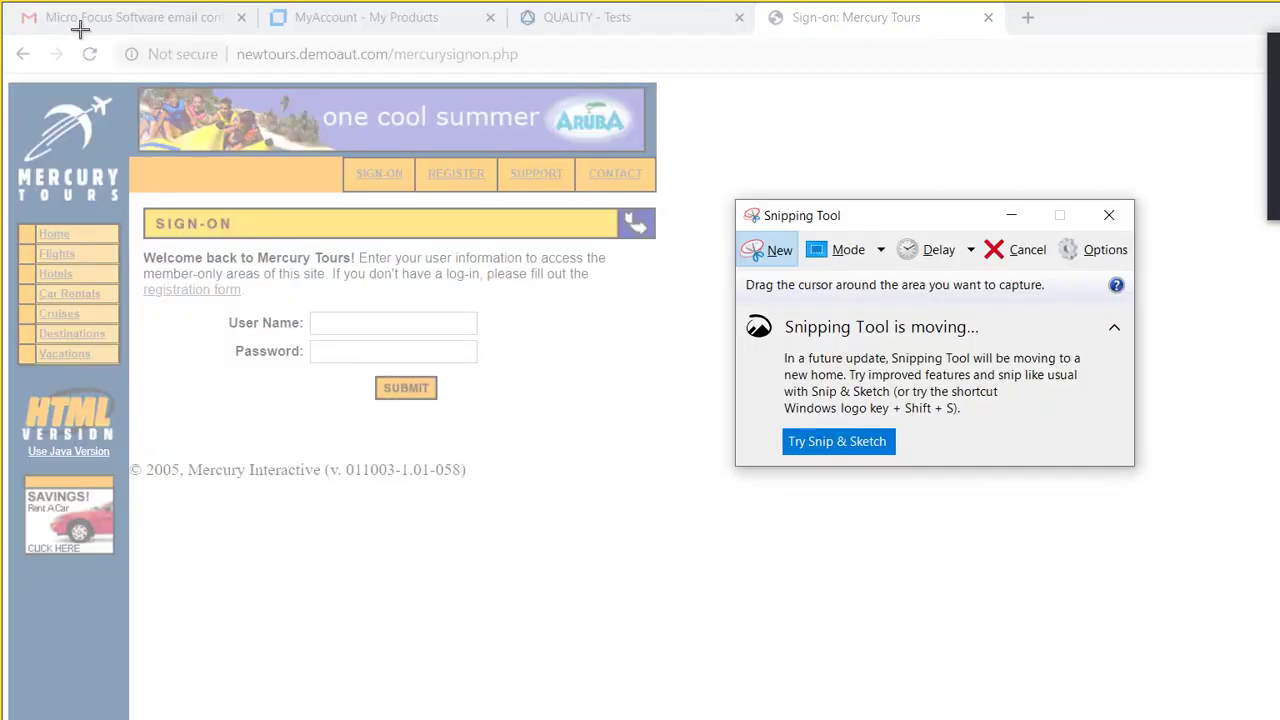
{"action": "left_click_drag", "start_coordinate": [90, 30], "coordinate": [598, 386]}
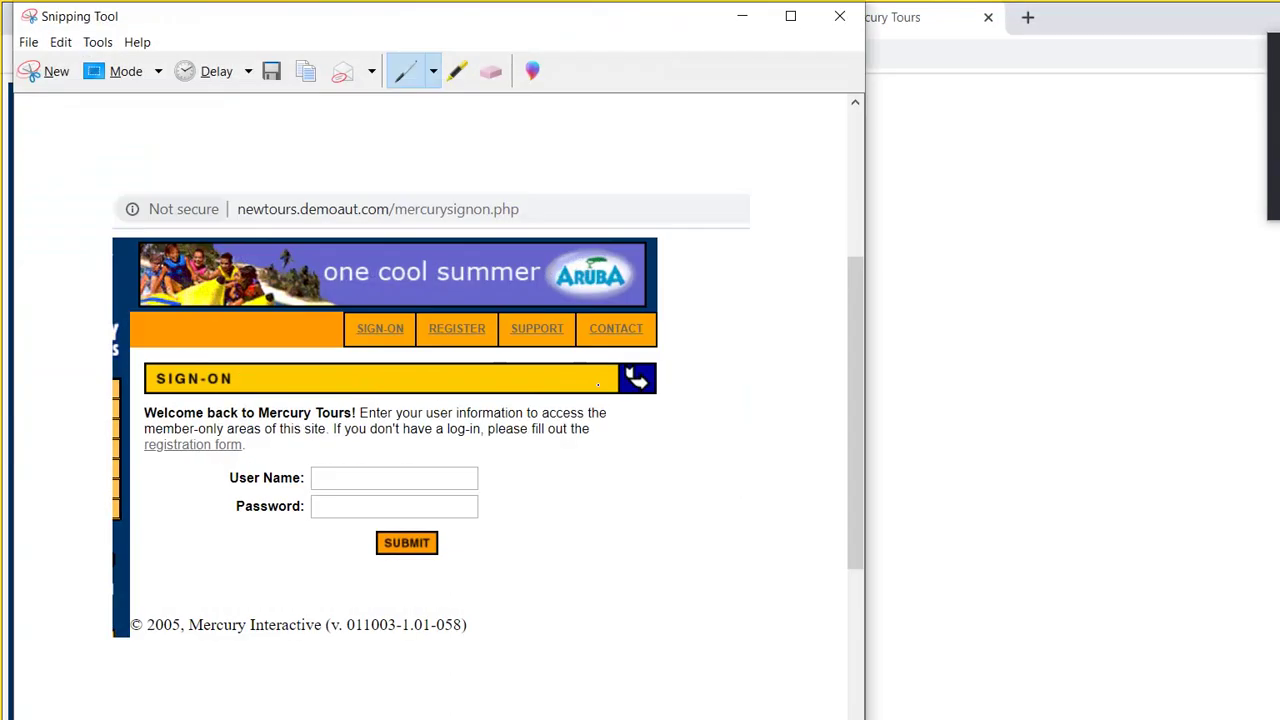
{"action": "key", "text": "alt+Tab"}
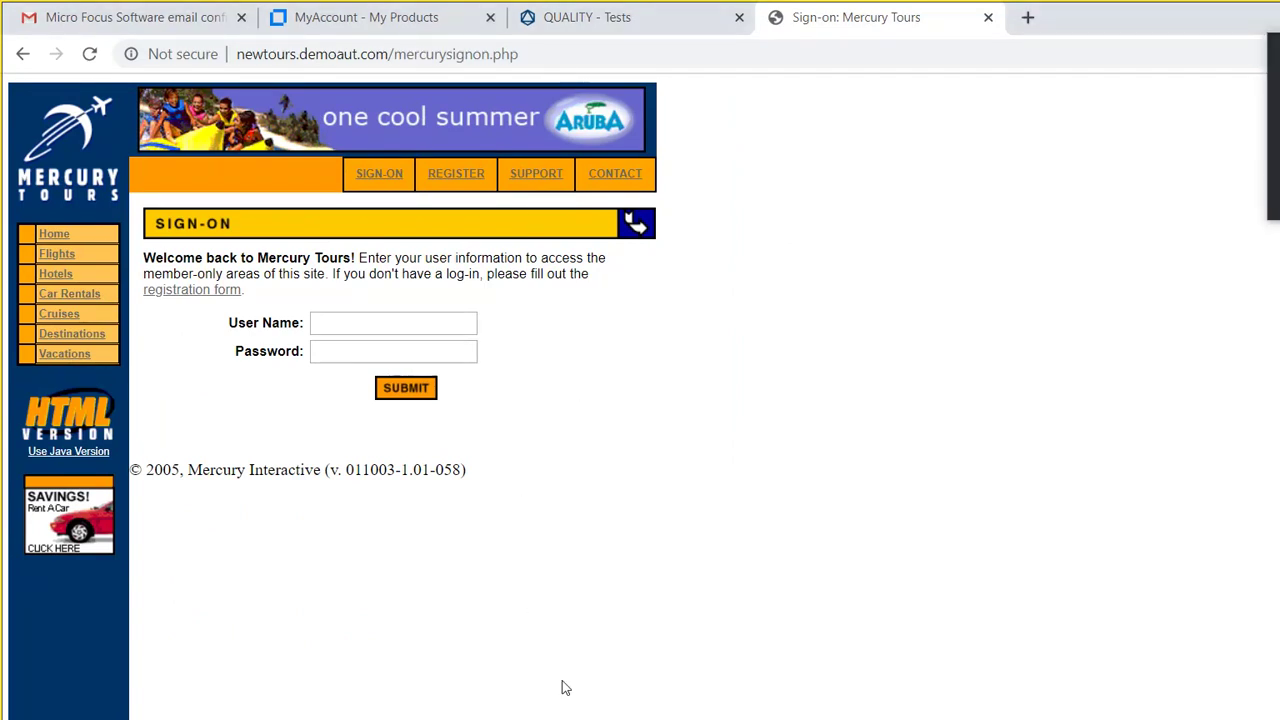
{"action": "left_click", "coordinate": [845, 712]}
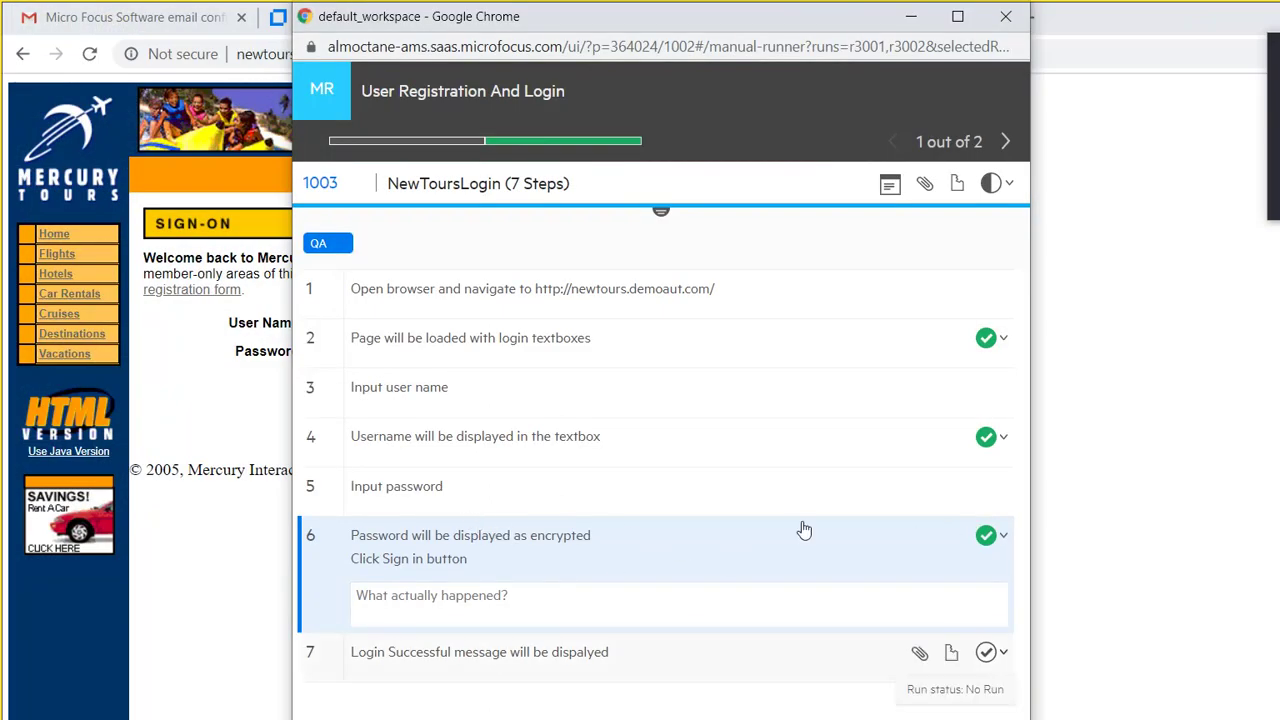
Step: Set step 7 to Failed with actual result 'I was not able to login' and add a defect
{"action": "key", "text": "Return"}
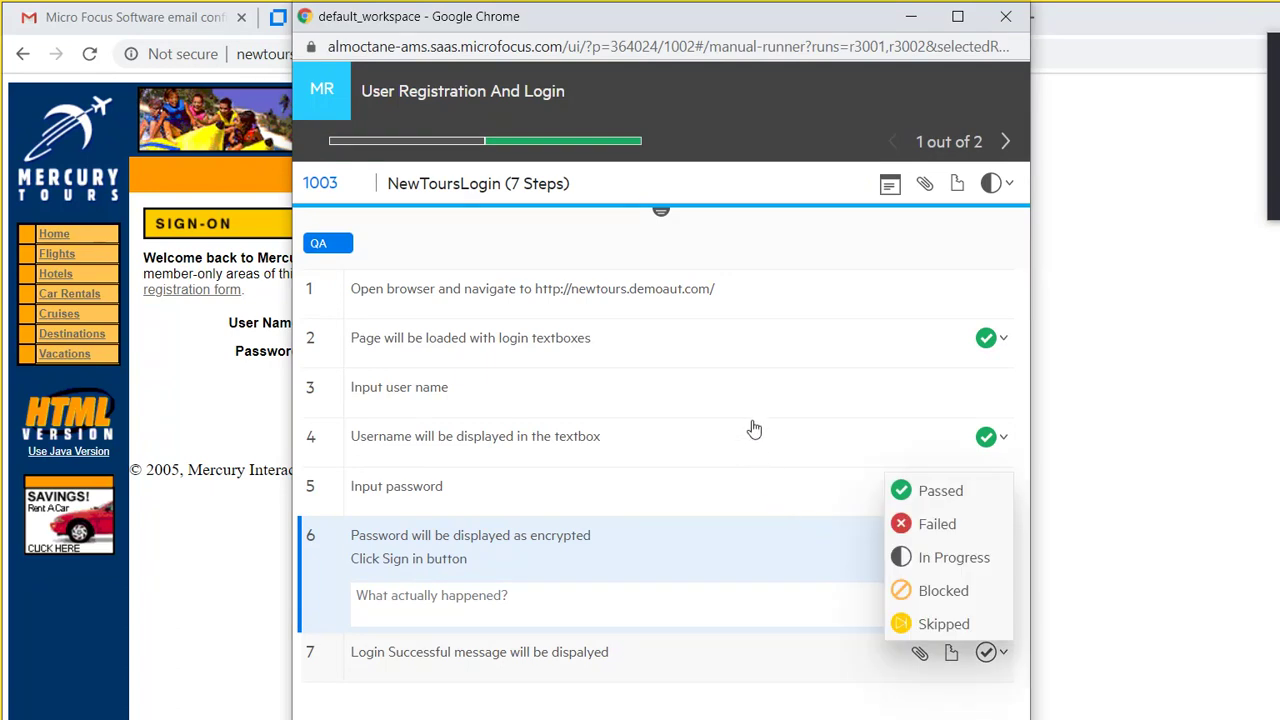
{"action": "key", "text": "Down"}
{"action": "key", "text": "Return"}
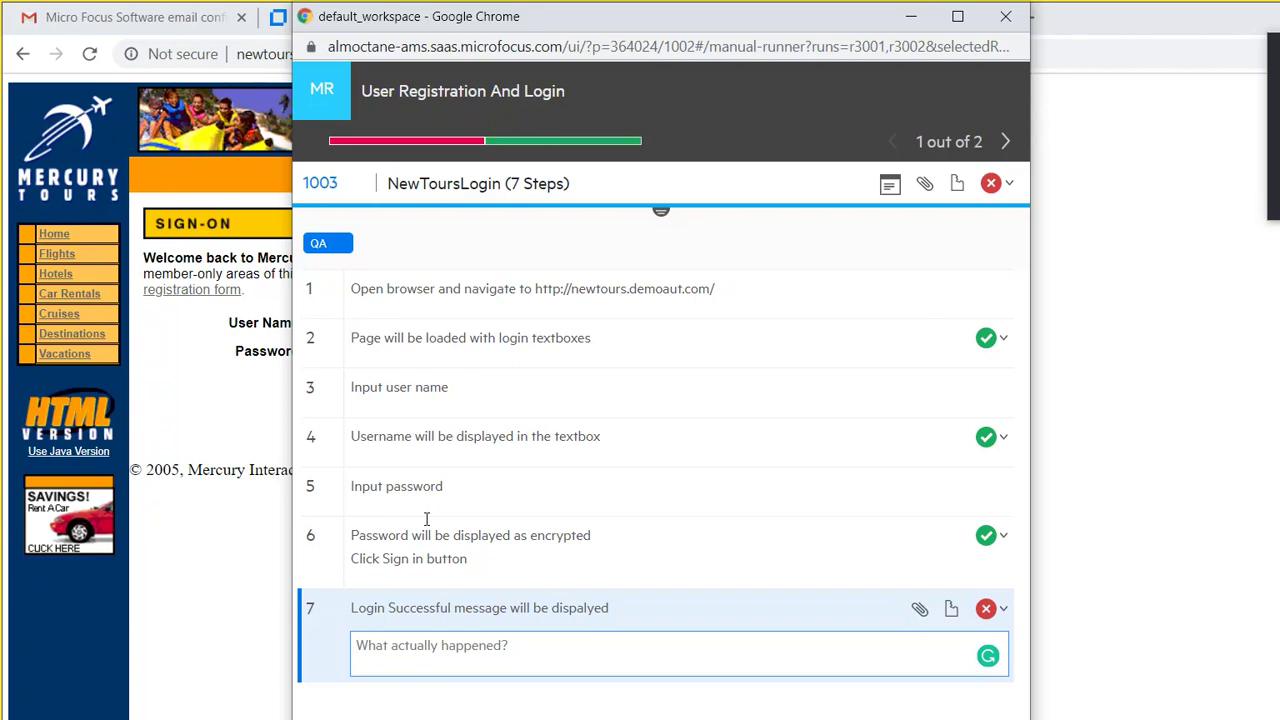
{"action": "type", "text": "I"}
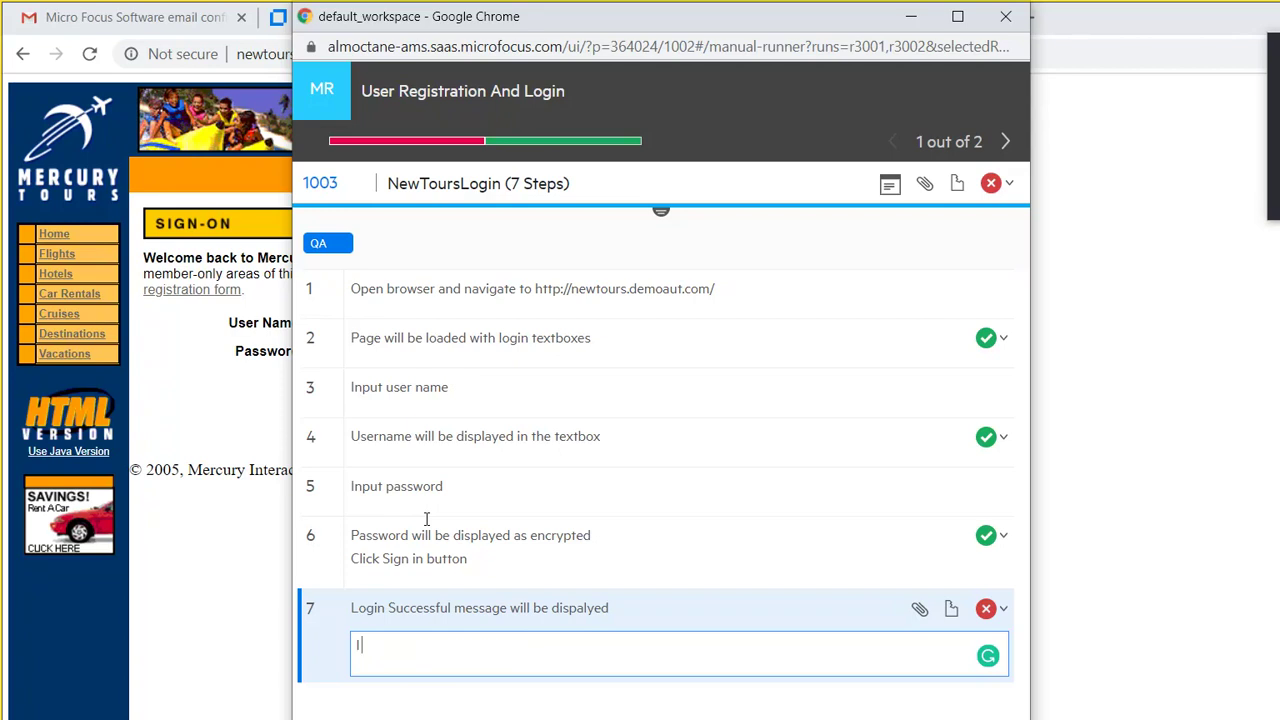
{"action": "type", "text": " was not able to login"}
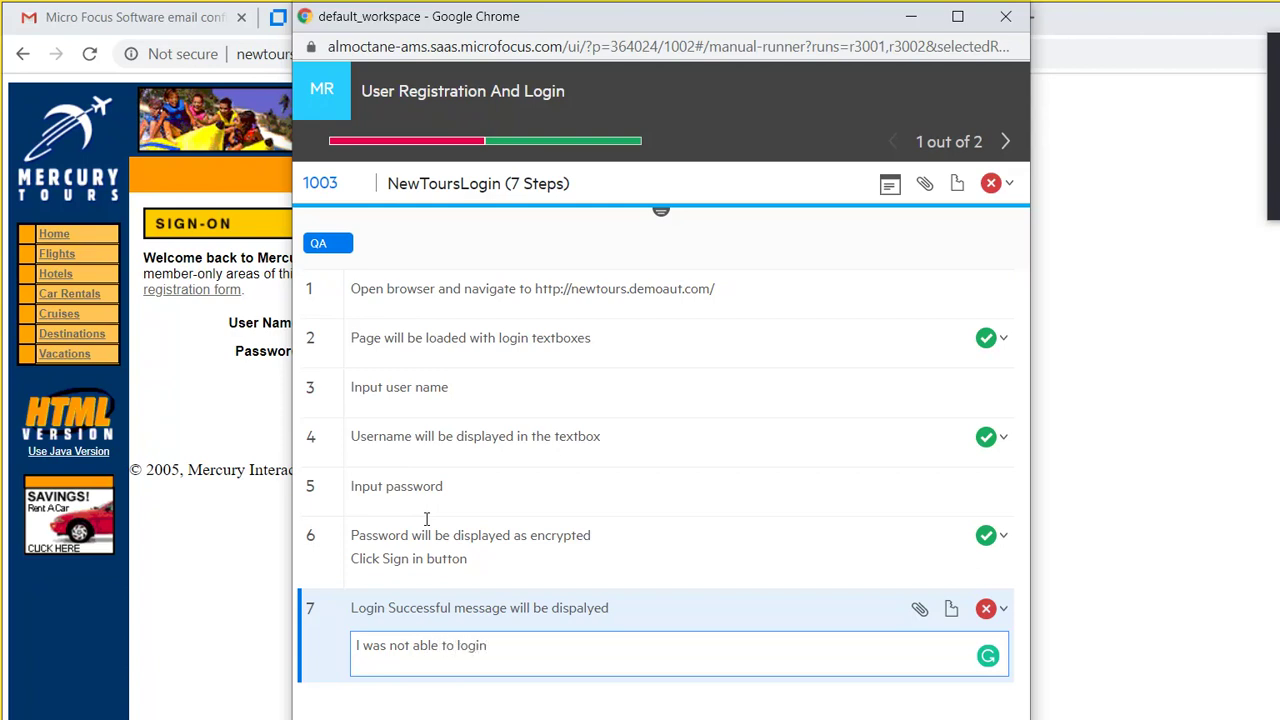
{"action": "left_click", "coordinate": [769, 495]}
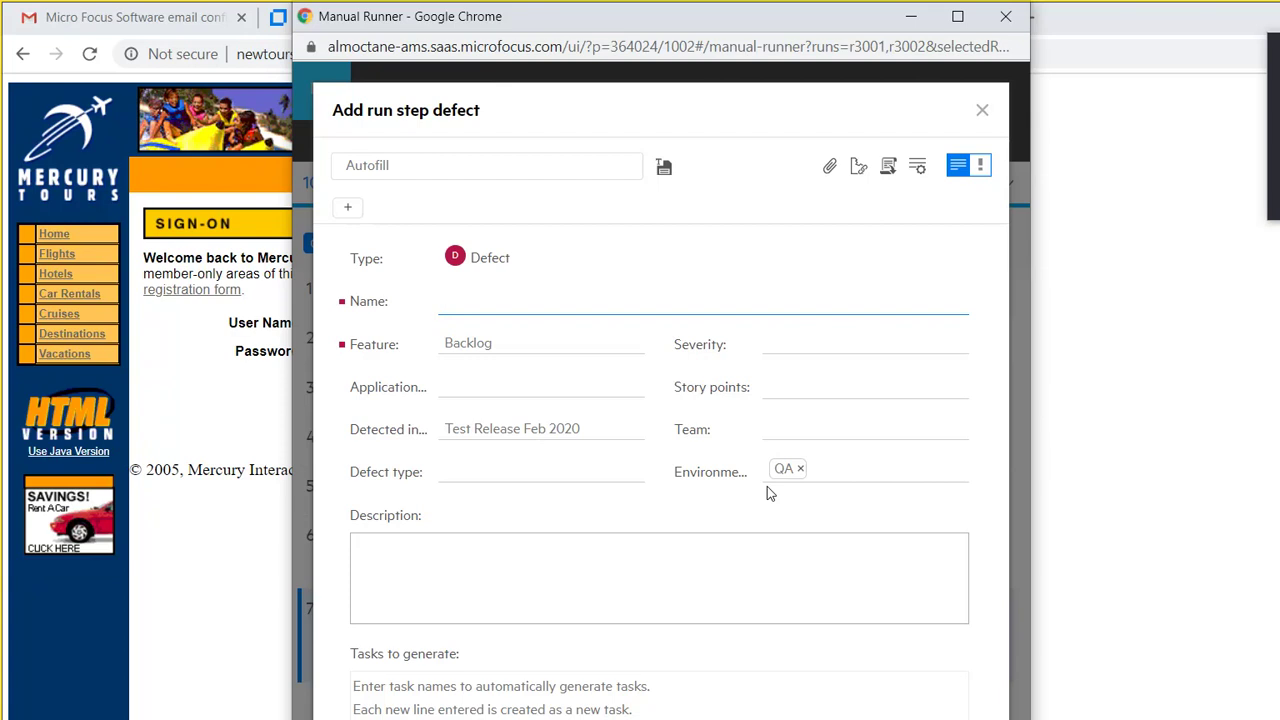
Step: Name the defect 'Login Failed for Valid user name and password', feature Backlog, severity Very High
{"action": "type", "text": "Login Failed for Valid user "}
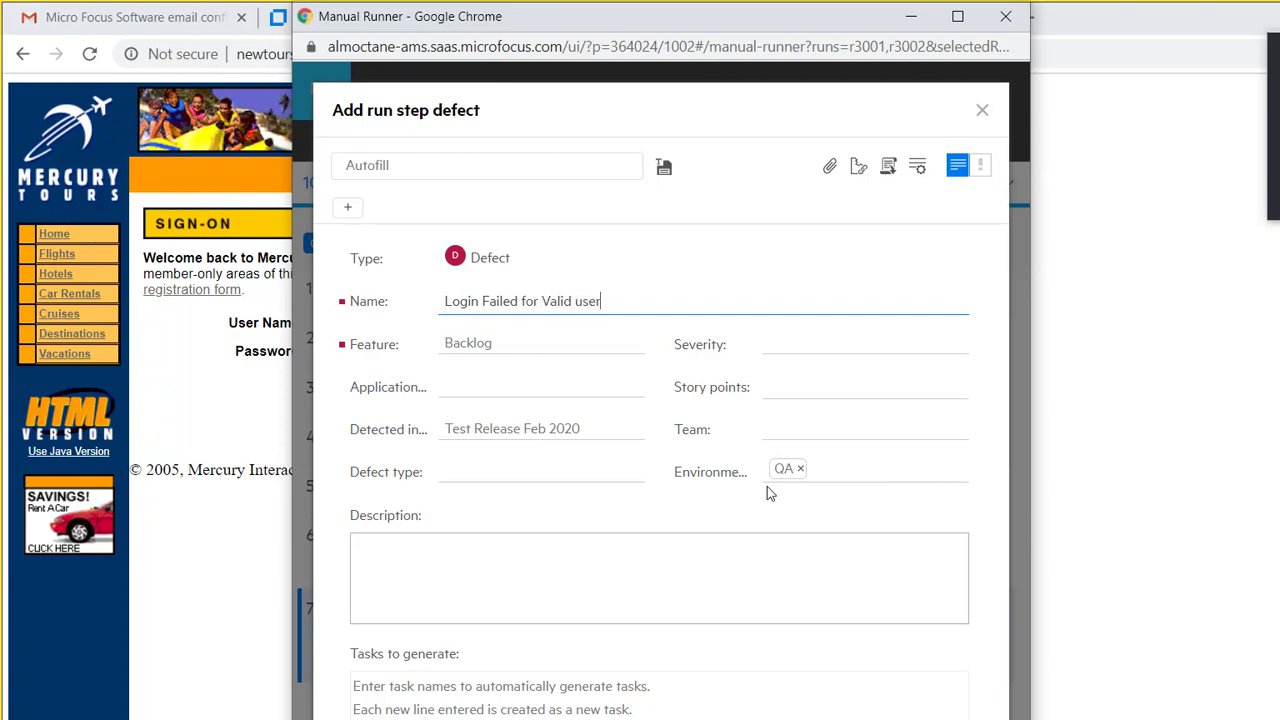
{"action": "type", "text": "l"}
{"action": "type", "text": "name and password"}
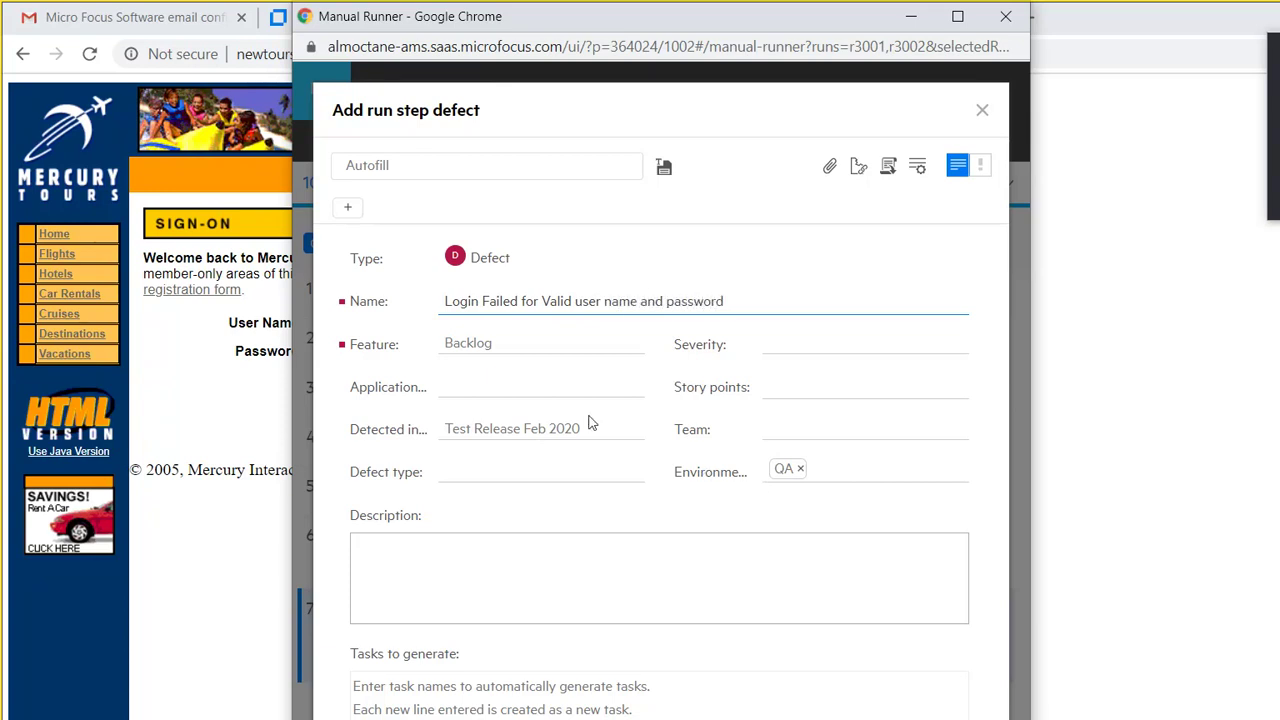
{"action": "key", "text": "Tab"}
{"action": "key", "text": "Tab"}
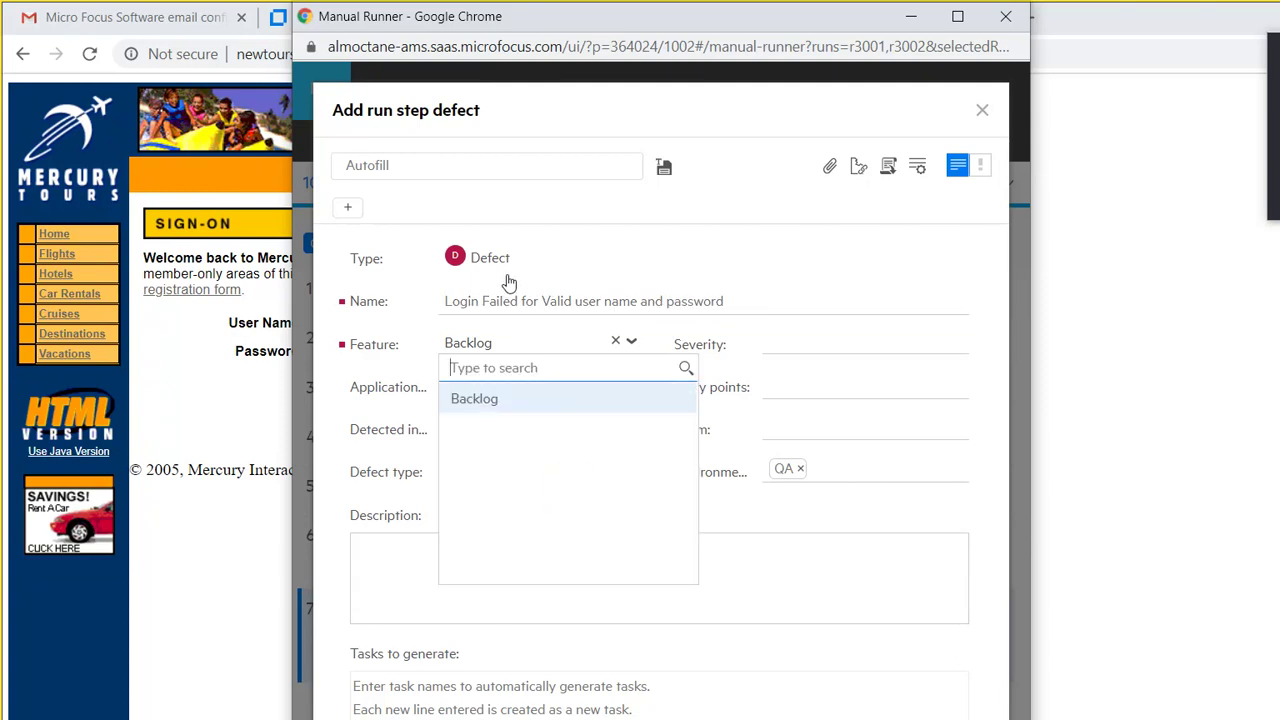
{"action": "key", "text": "Return"}
{"action": "key", "text": "Tab"}
{"action": "key", "text": "Down"}
{"action": "key", "text": "Down"}
{"action": "key", "text": "Down"}
{"action": "key", "text": "Return"}
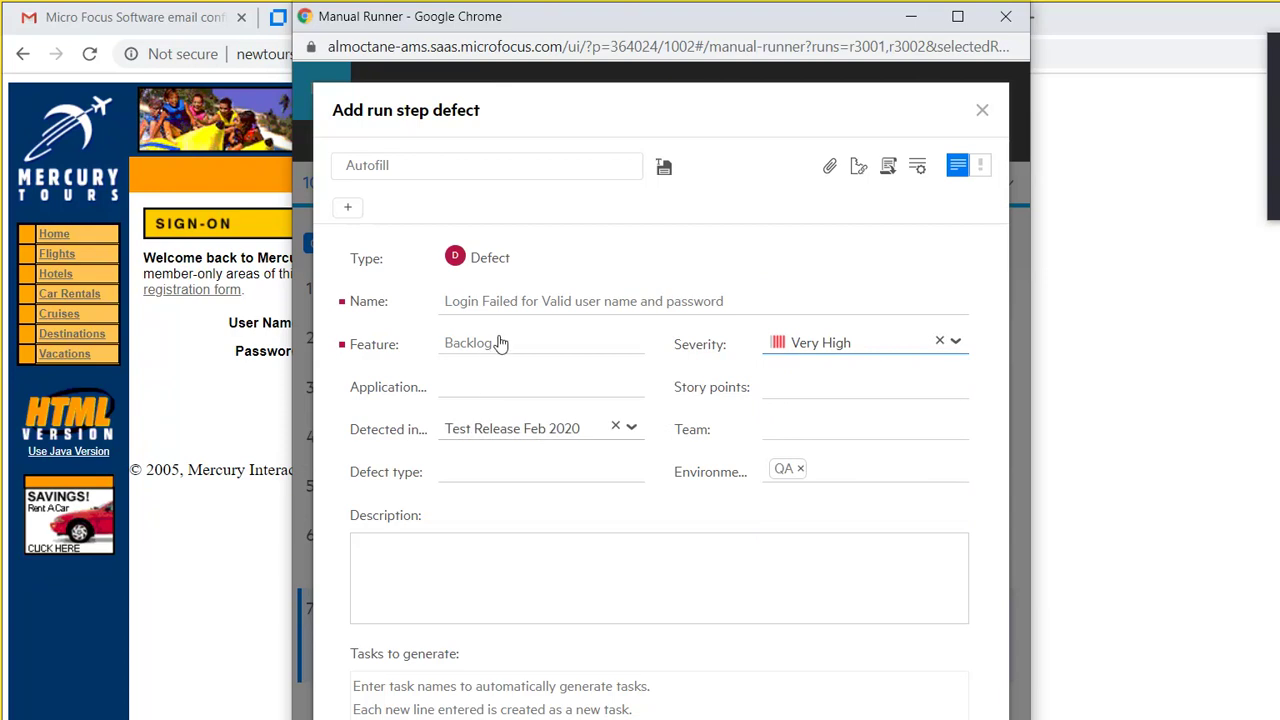
Step: Set the defect's story points to 2 and its defect type to Pre-release
{"action": "key", "text": "Tab"}
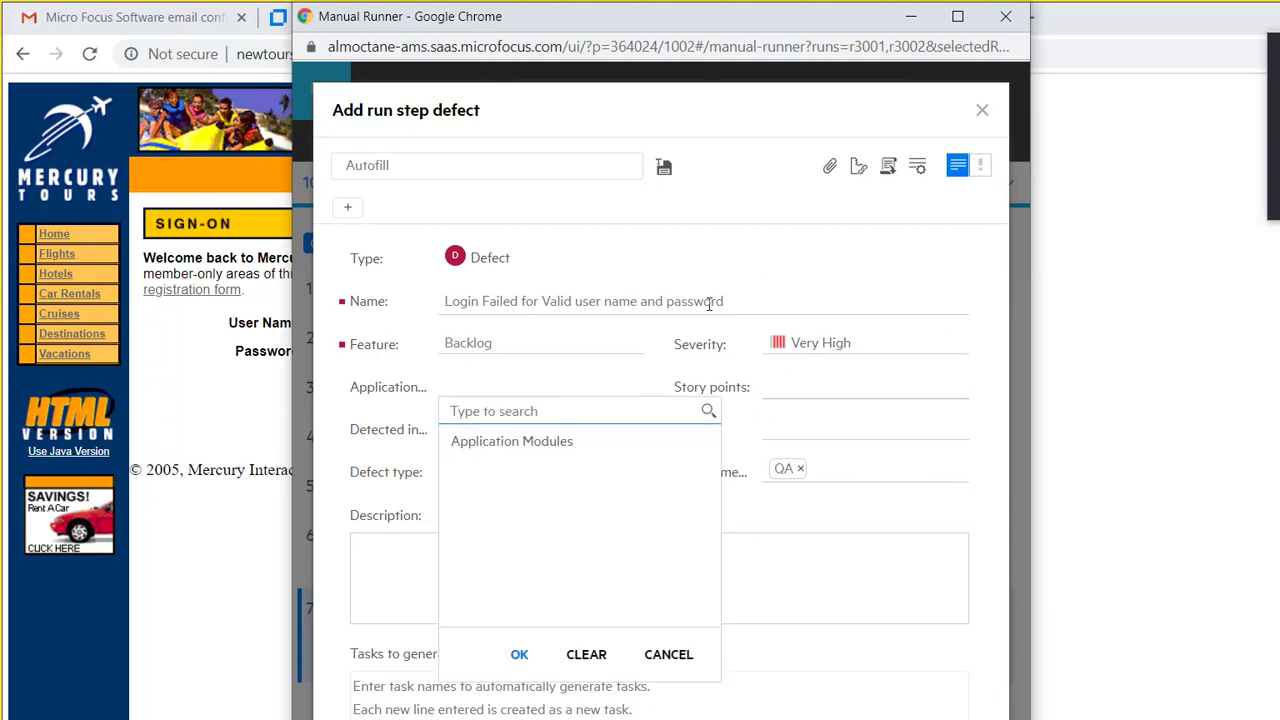
{"action": "key", "text": "Escape"}
{"action": "key", "text": "Tab"}
{"action": "key", "text": "Down"}
{"action": "left_click", "coordinate": [770, 312]}
{"action": "key", "text": "Up"}
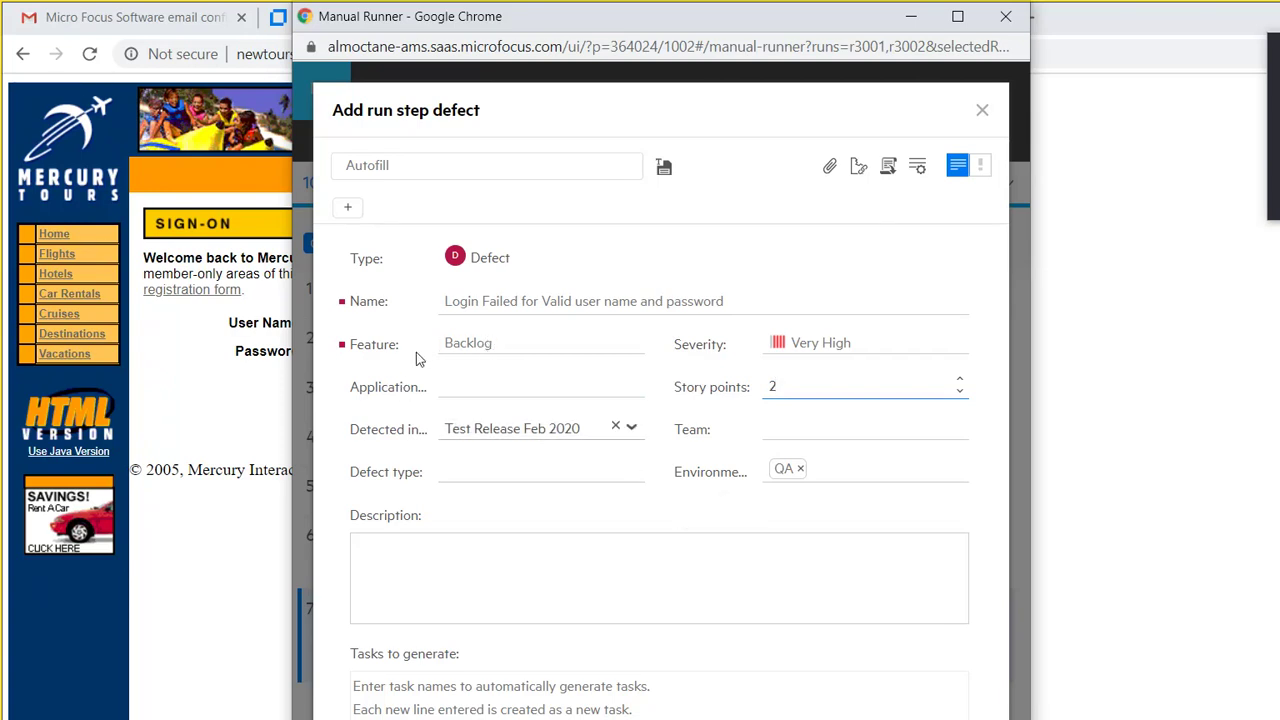
{"action": "left_click", "coordinate": [768, 342]}
{"action": "key", "text": "Tab"}
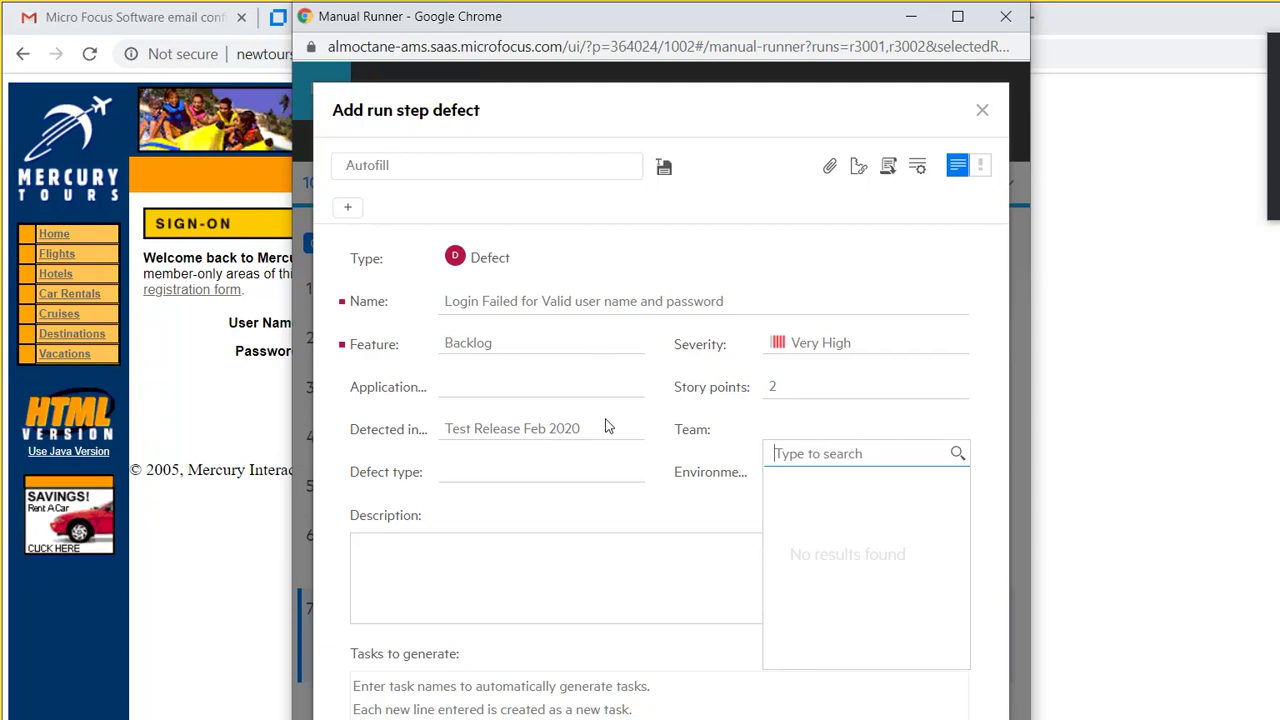
{"action": "key", "text": "Tab"}
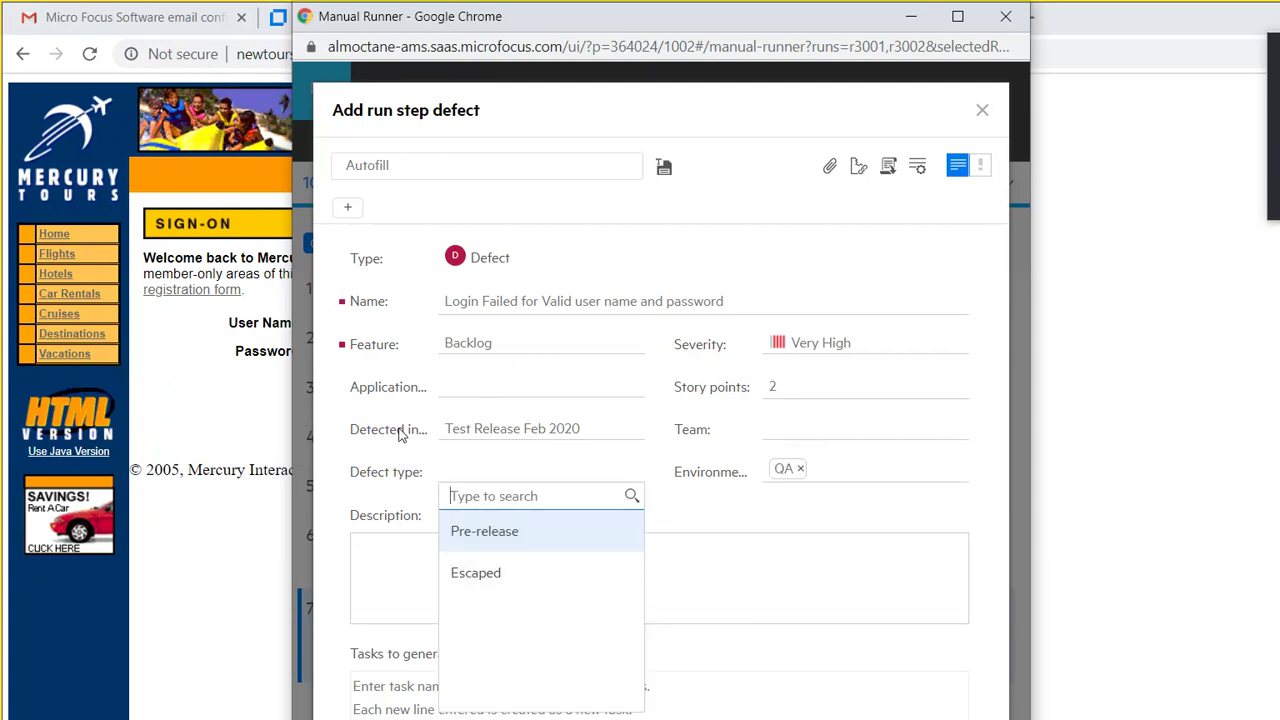
{"action": "key", "text": "Return"}
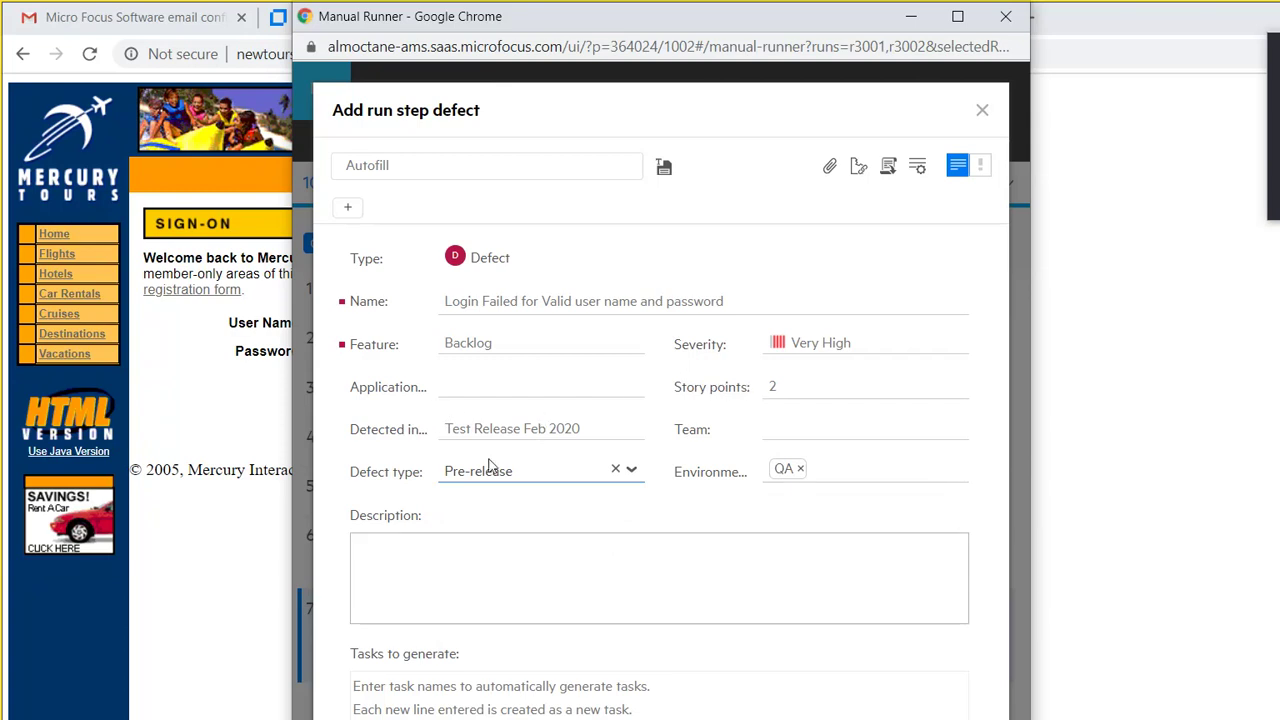
{"action": "key", "text": "Tab"}
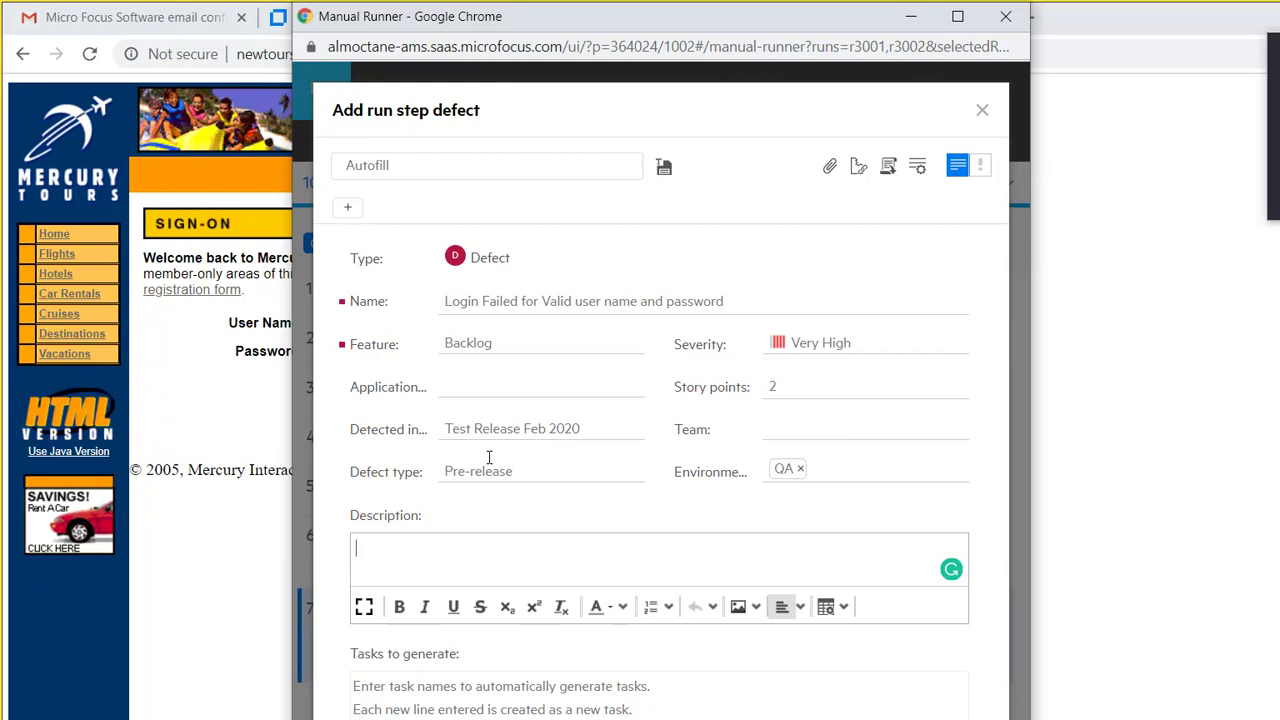
Step: Type the description 'The Login was not working for me for a valid username and password. When I submitted…'
{"action": "type", "text": "The Login was not working for me"}
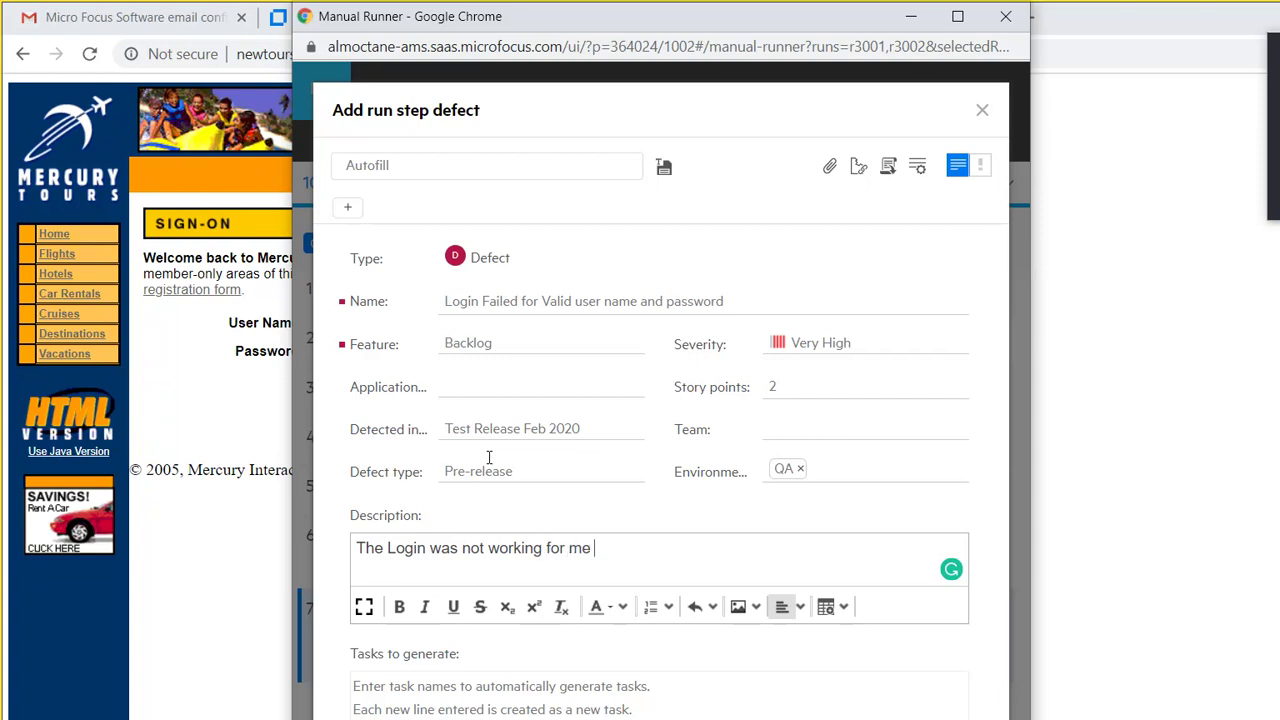
{"action": "type", "text": " for a valid username "}
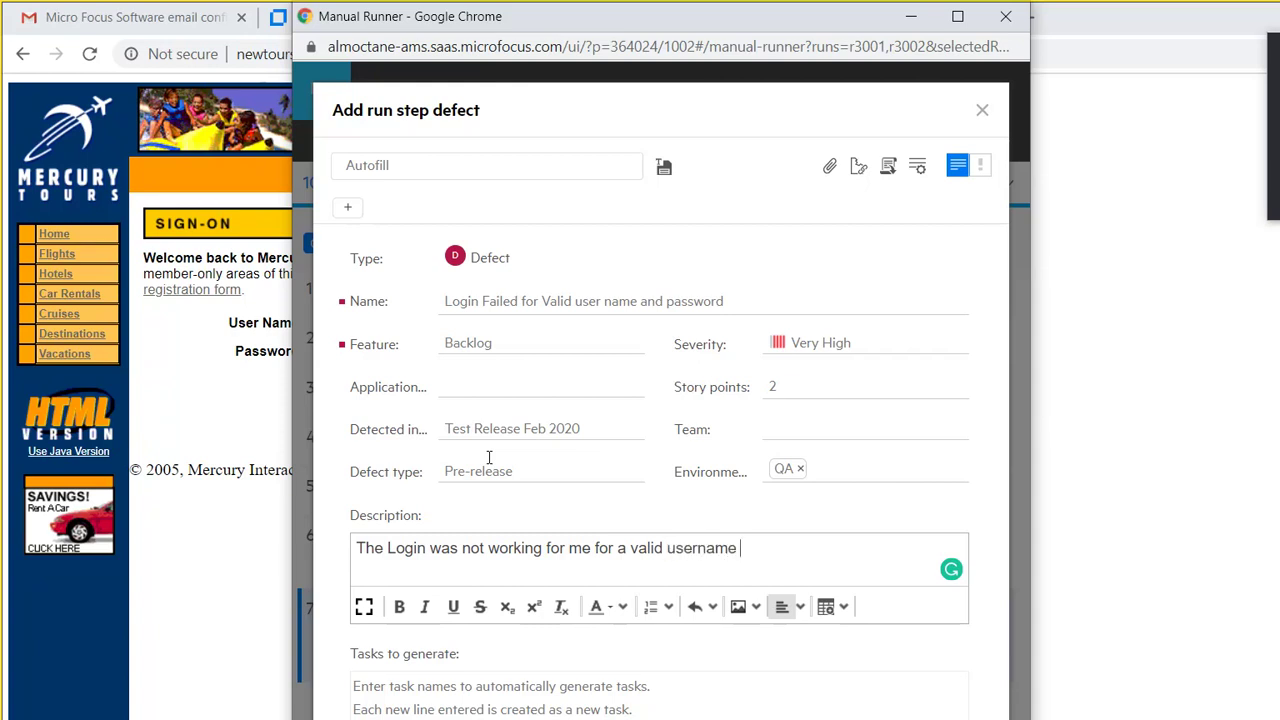
{"action": "type", "text": "and password."}
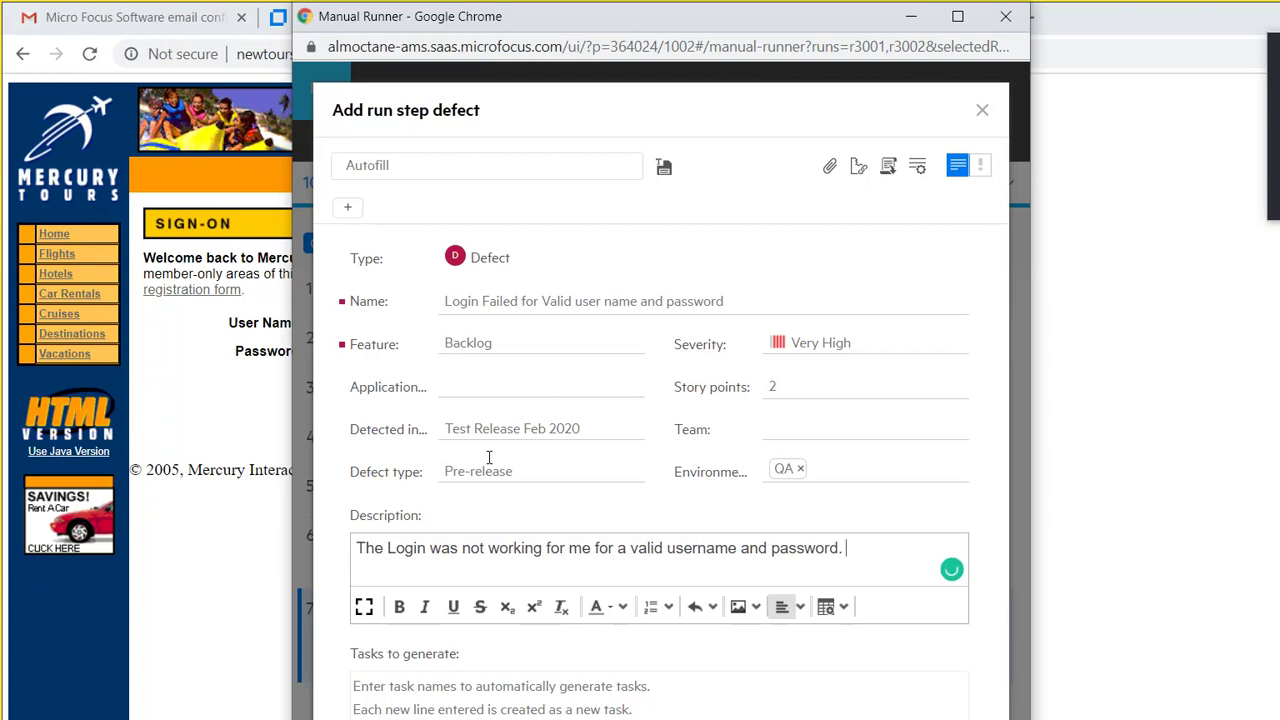
{"action": "type", "text": " When I submitted "}
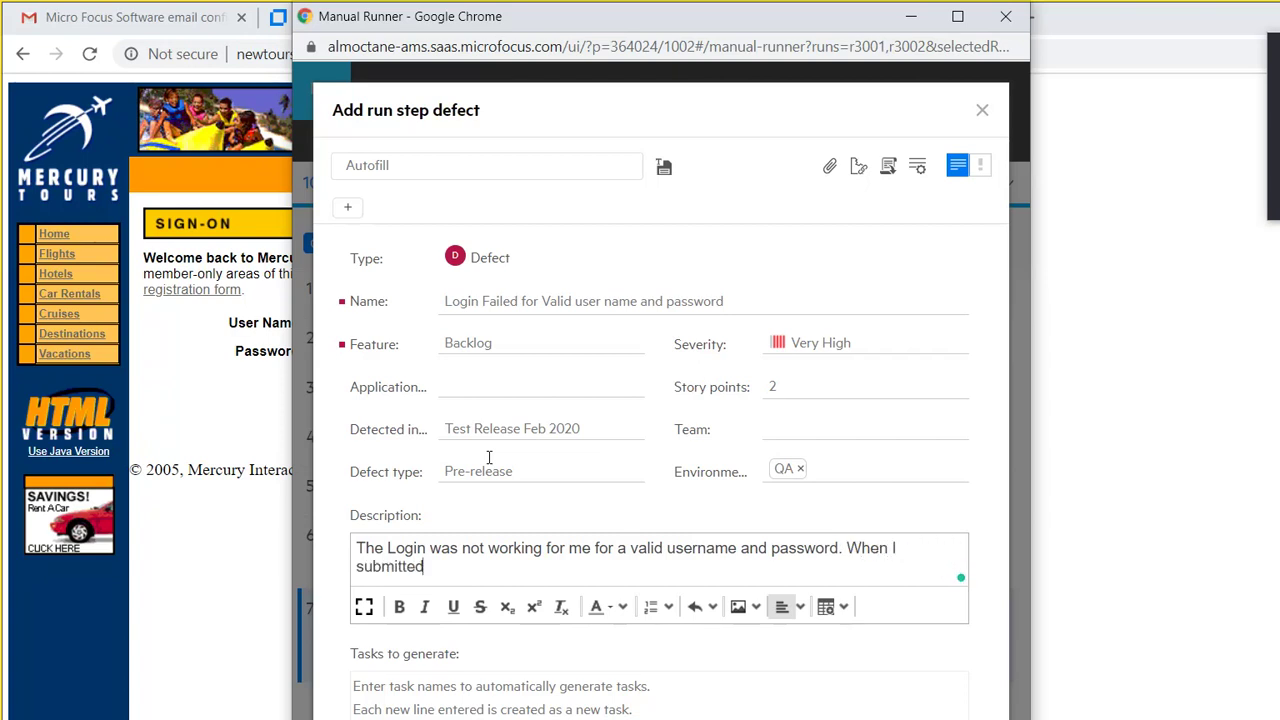
{"action": "type", "text": "my login I got the following error me"}
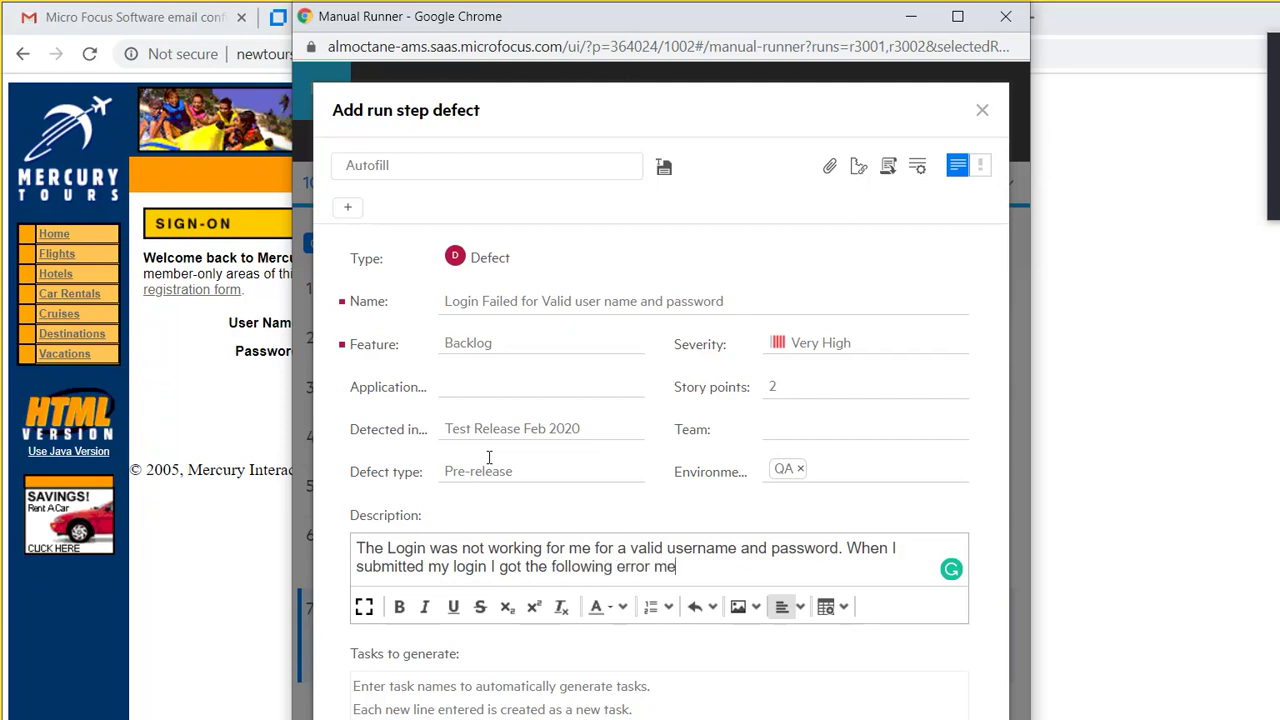
{"action": "type", "text": "ssage."}
Step: Paste the captured sign-on page screenshot on a new line below the description text
{"action": "key", "text": "Return"}
{"action": "key", "text": "ctrl+v"}
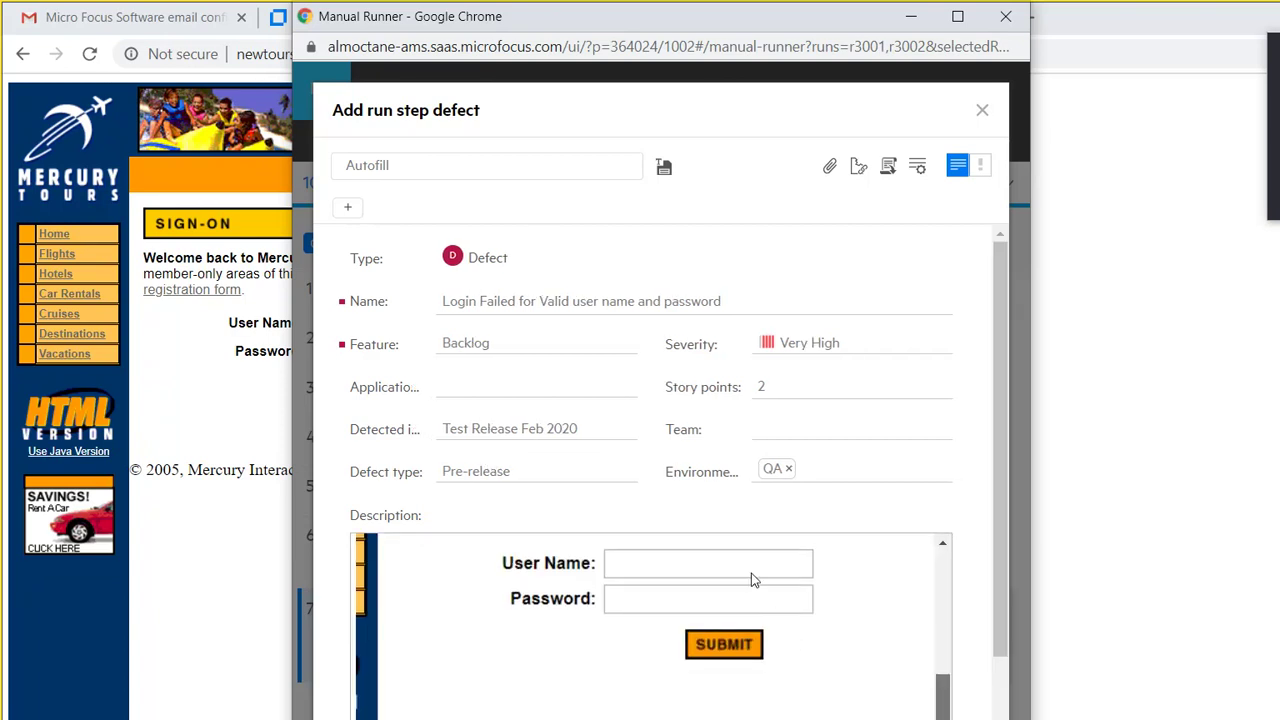
{"action": "scroll", "coordinate": [751, 577], "scroll_direction": "up", "scroll_amount": 4}
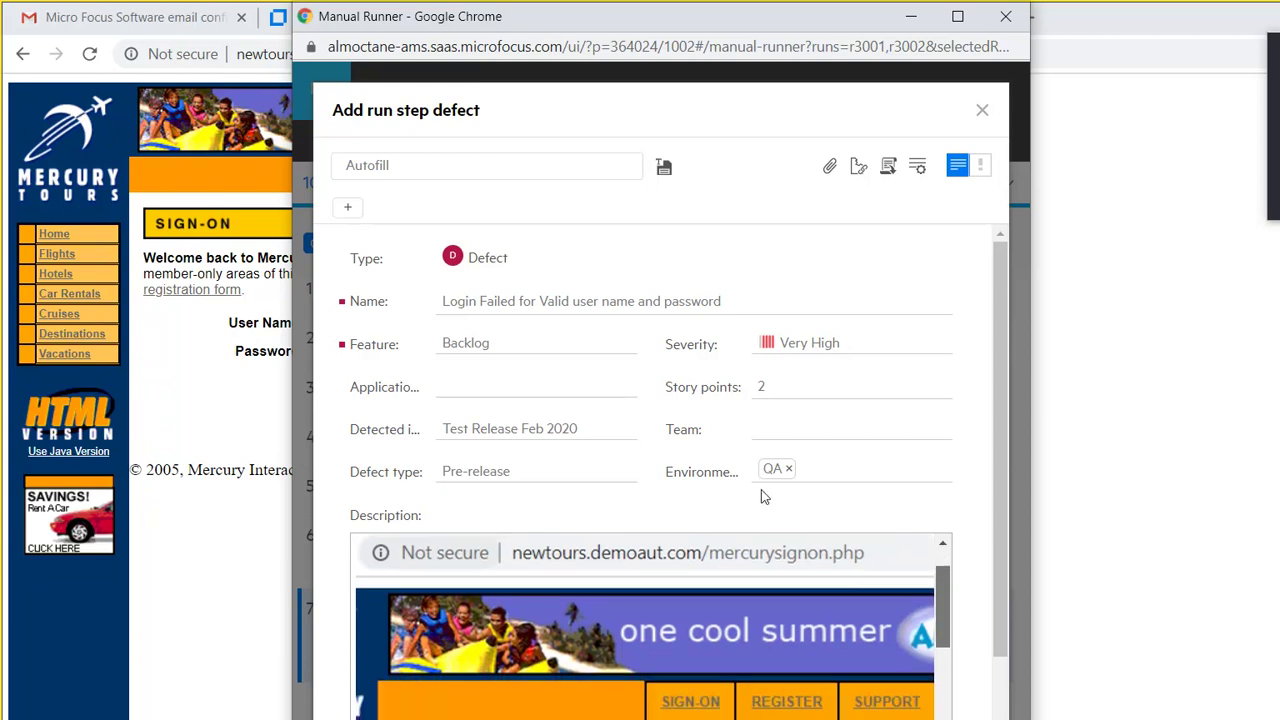
{"action": "scroll", "coordinate": [760, 555], "scroll_direction": "down", "scroll_amount": 1}
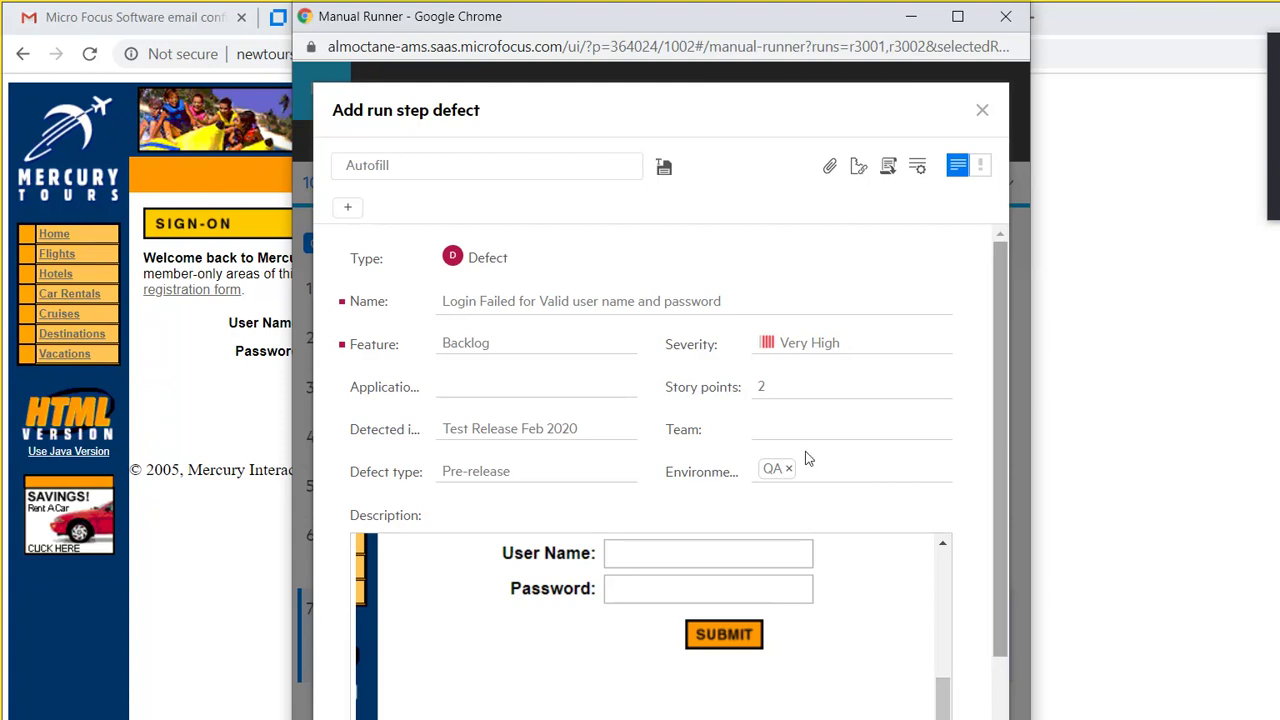
{"action": "scroll", "coordinate": [805, 460], "scroll_direction": "down", "scroll_amount": 3}
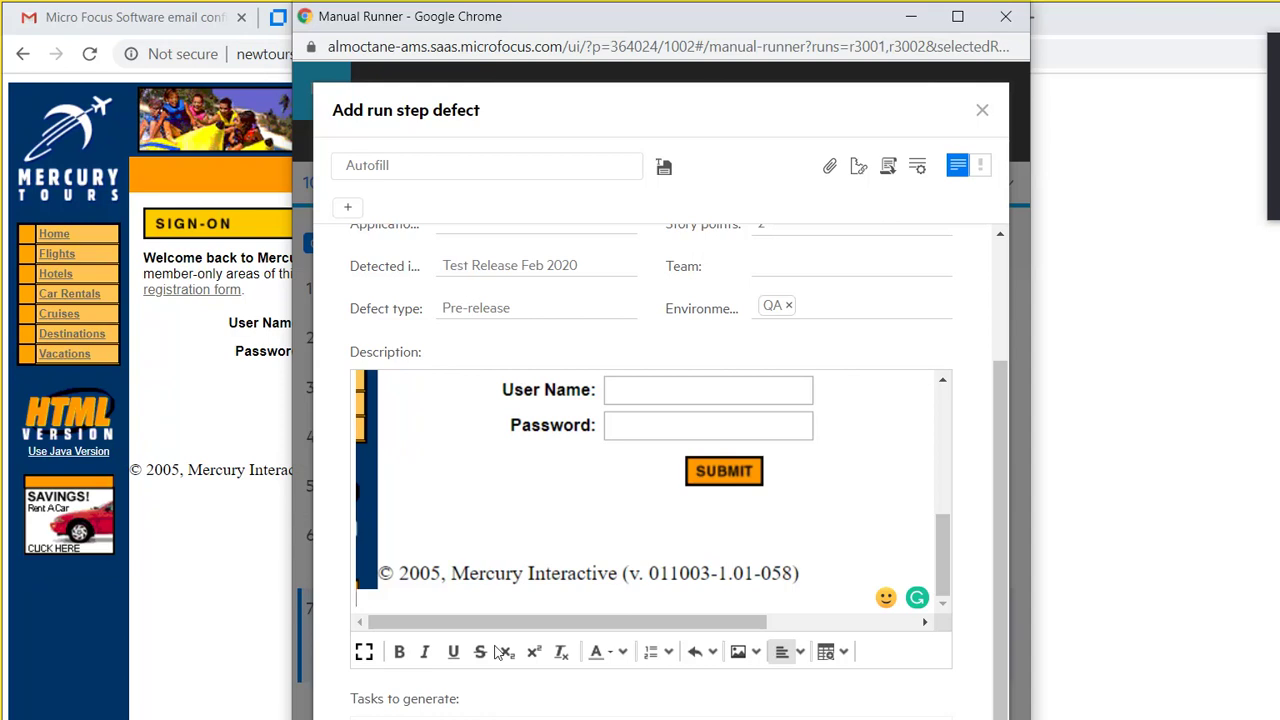
{"action": "key", "text": "Tab"}
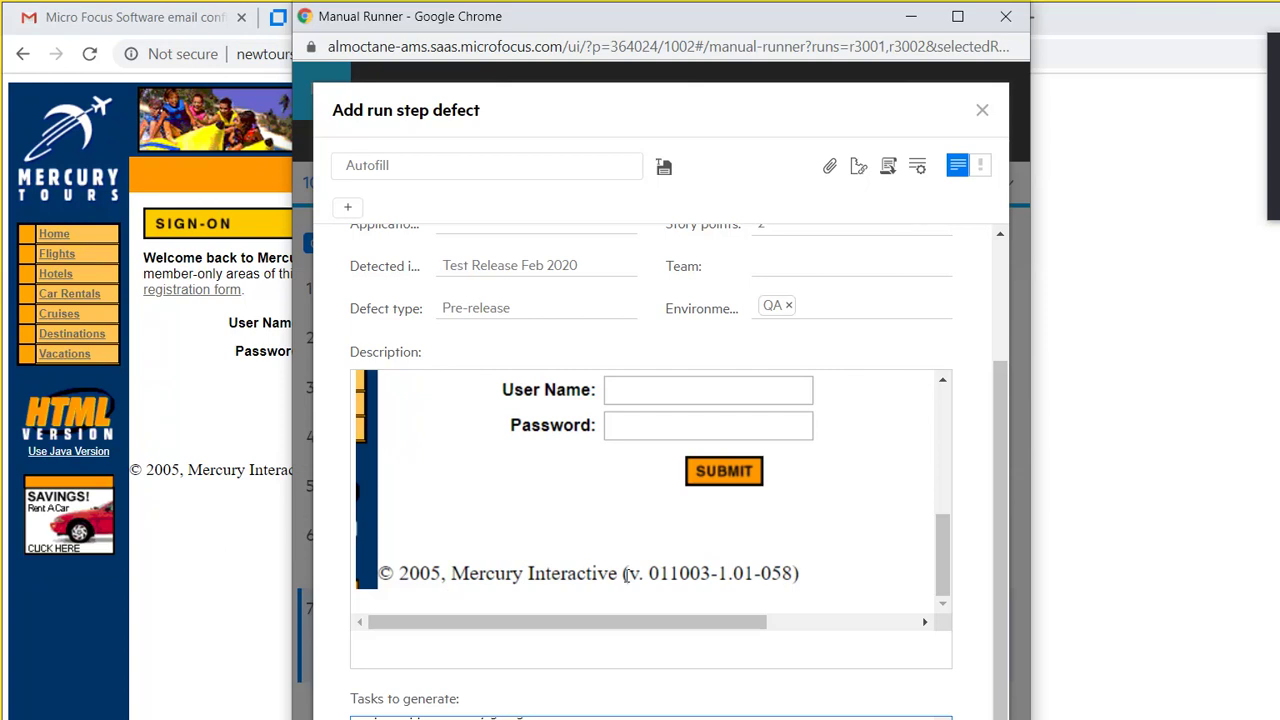
{"action": "scroll", "coordinate": [798, 386], "scroll_direction": "up", "scroll_amount": 2}
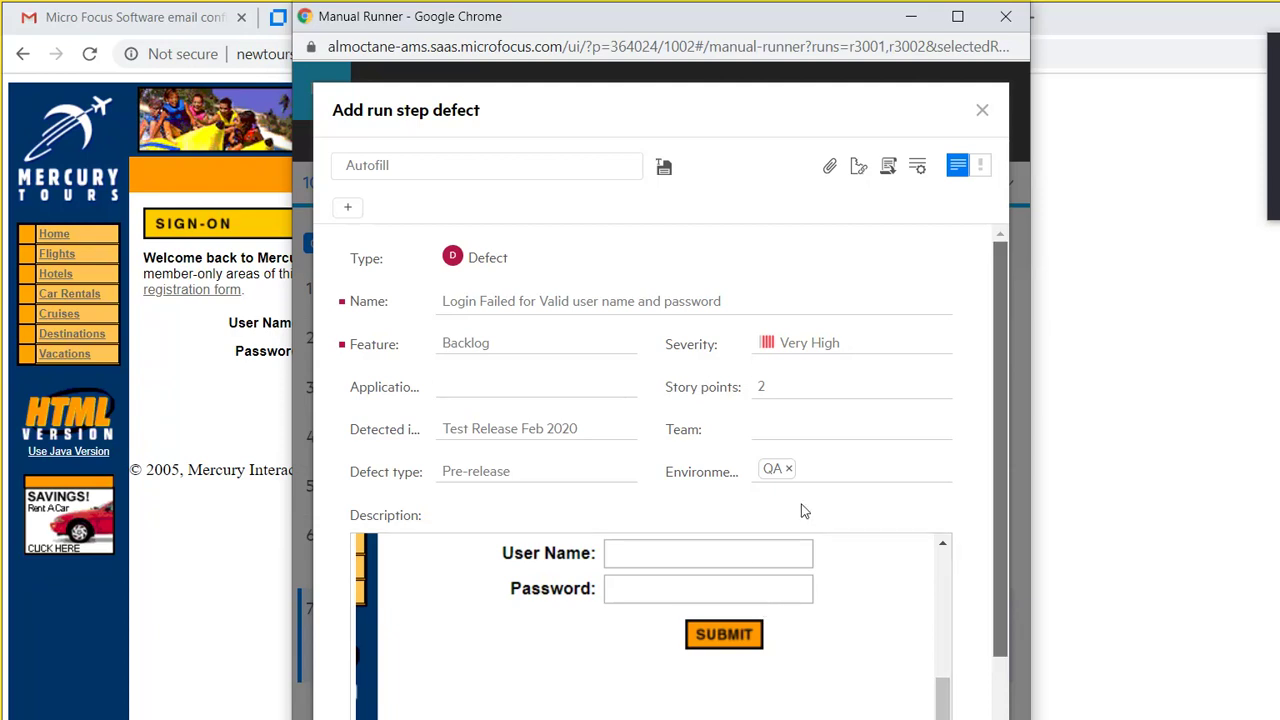
{"action": "scroll", "coordinate": [808, 514], "scroll_direction": "down", "scroll_amount": 1}
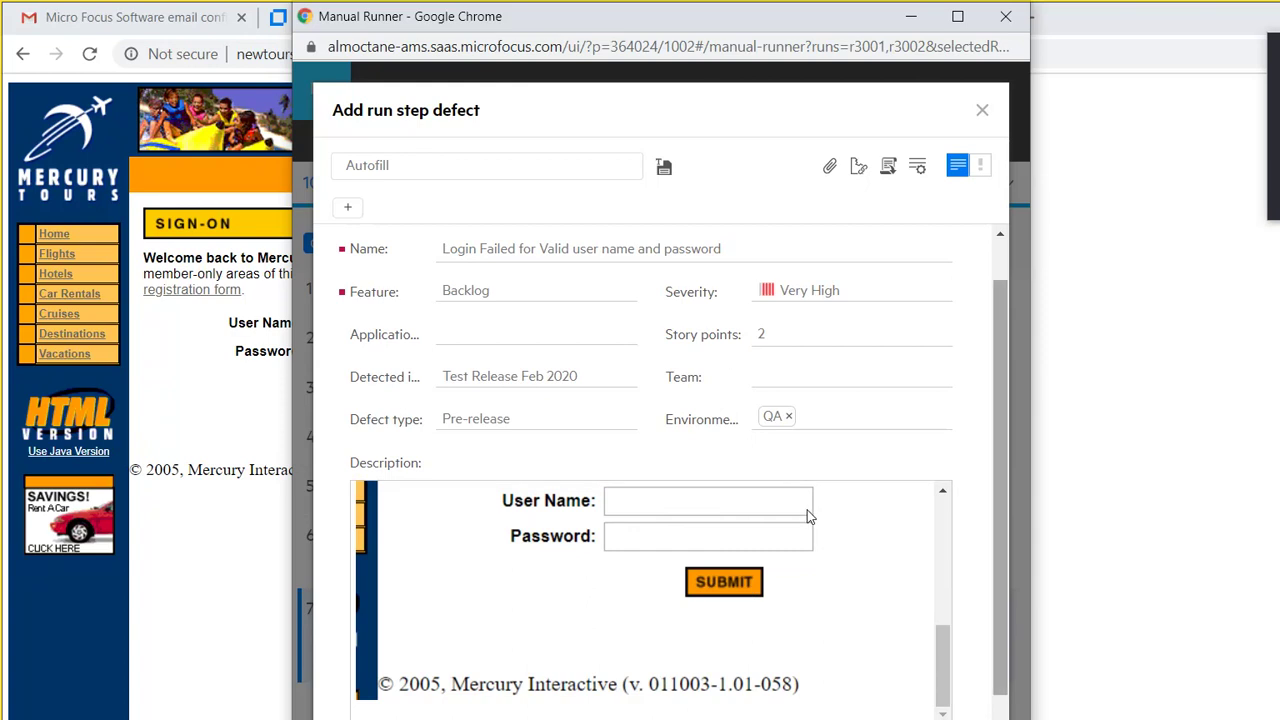
{"action": "scroll", "coordinate": [815, 530], "scroll_direction": "down", "scroll_amount": 2}
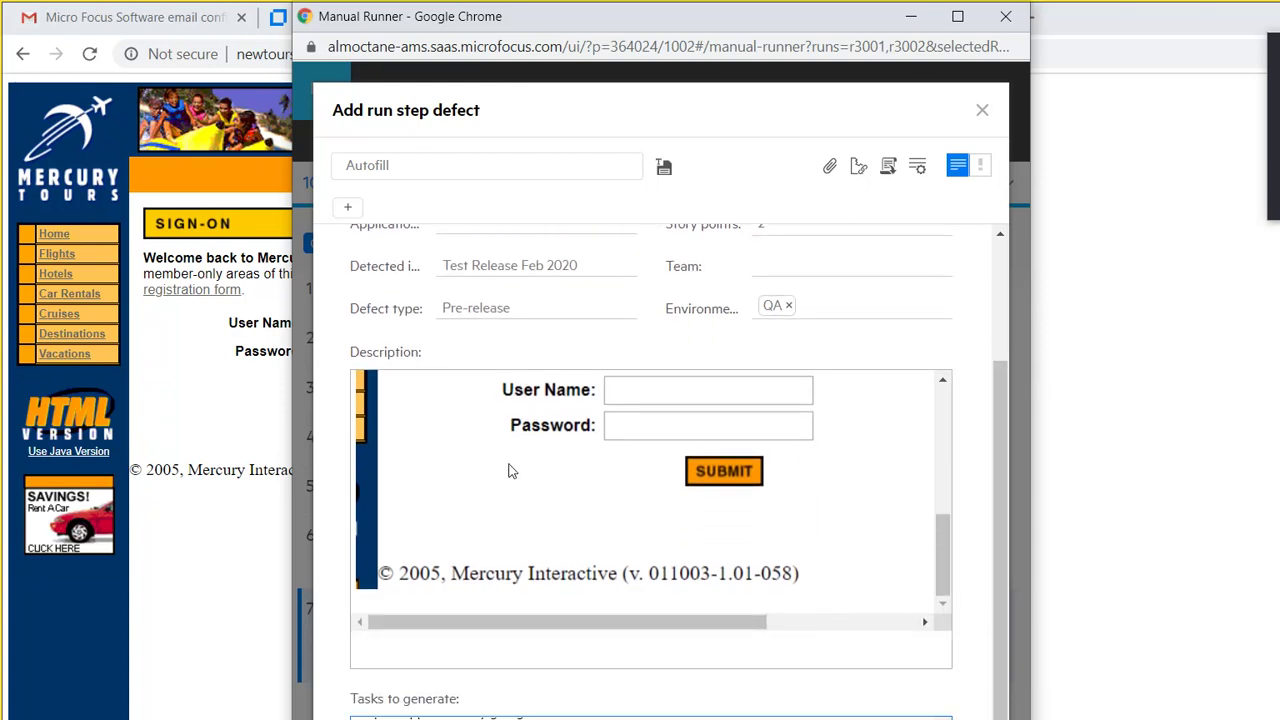
Step: Add the login defect to failed step 7 of the NewToursLogin run
{"action": "left_click", "coordinate": [526, 428]}
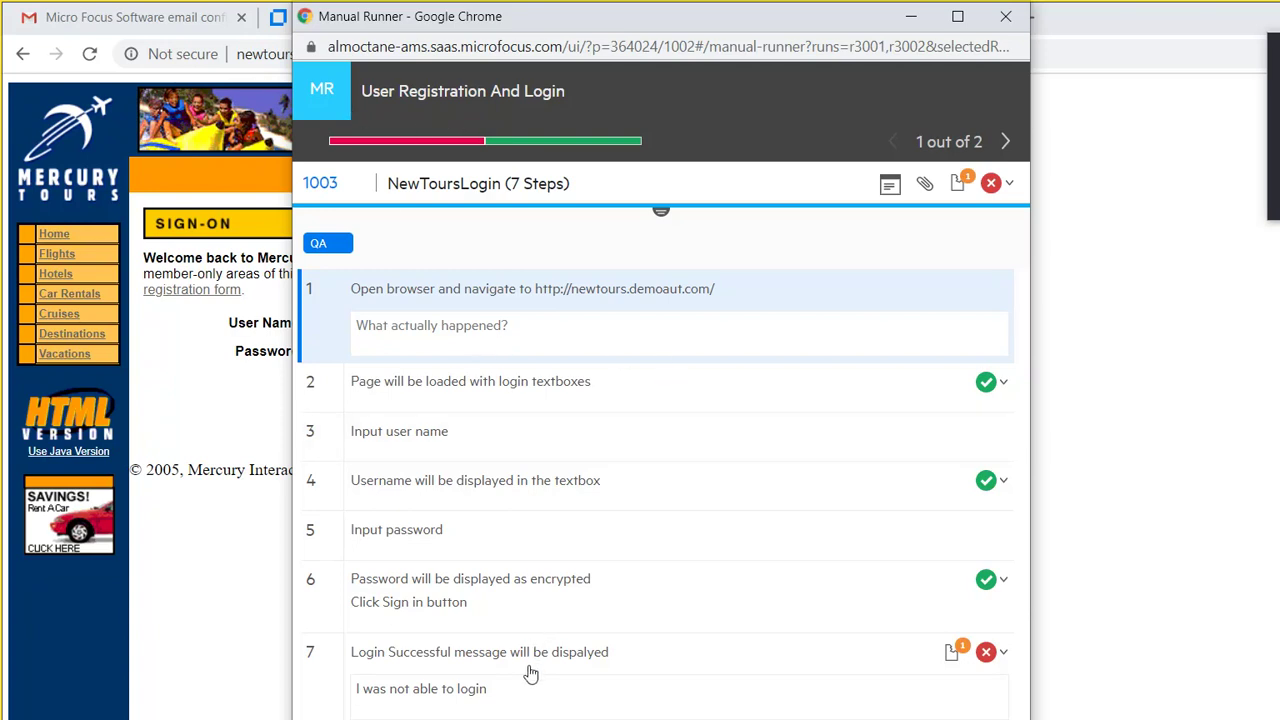
Step: Put away the Manual Runner and switch to the QUALITY - Tests browser tab
{"action": "key", "text": "alt+Tab"}
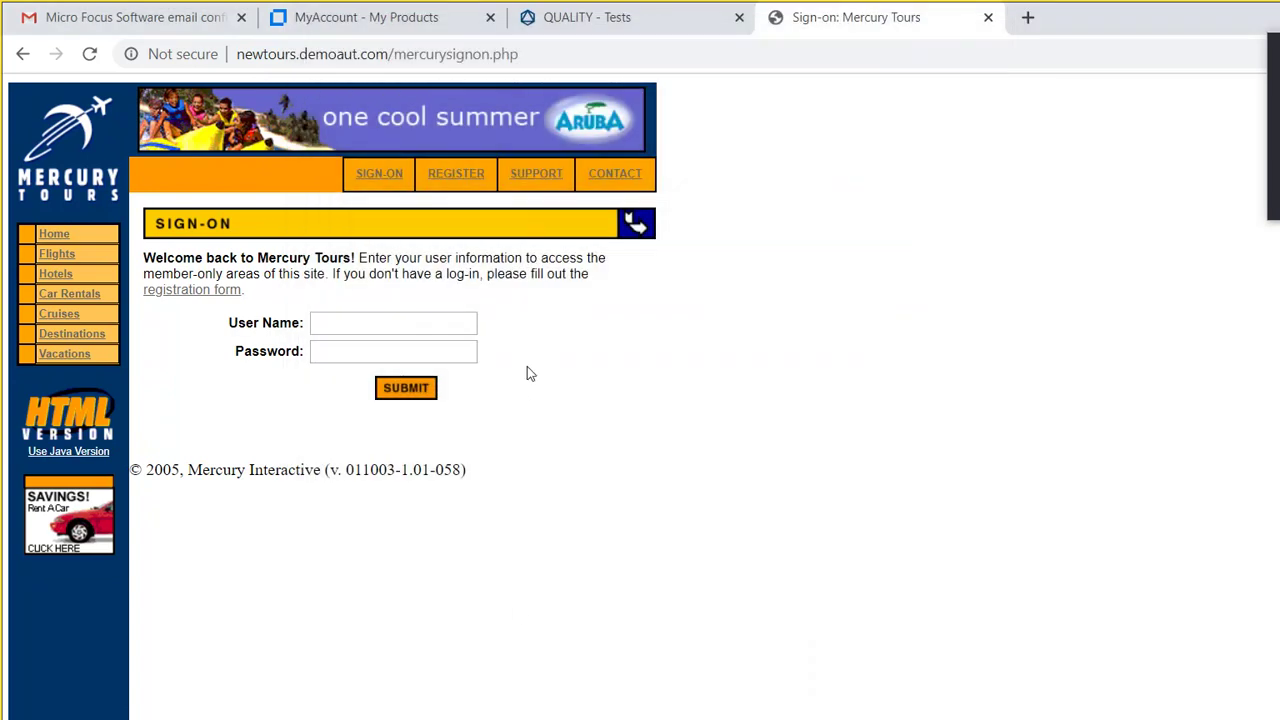
{"action": "left_click", "coordinate": [520, 17]}
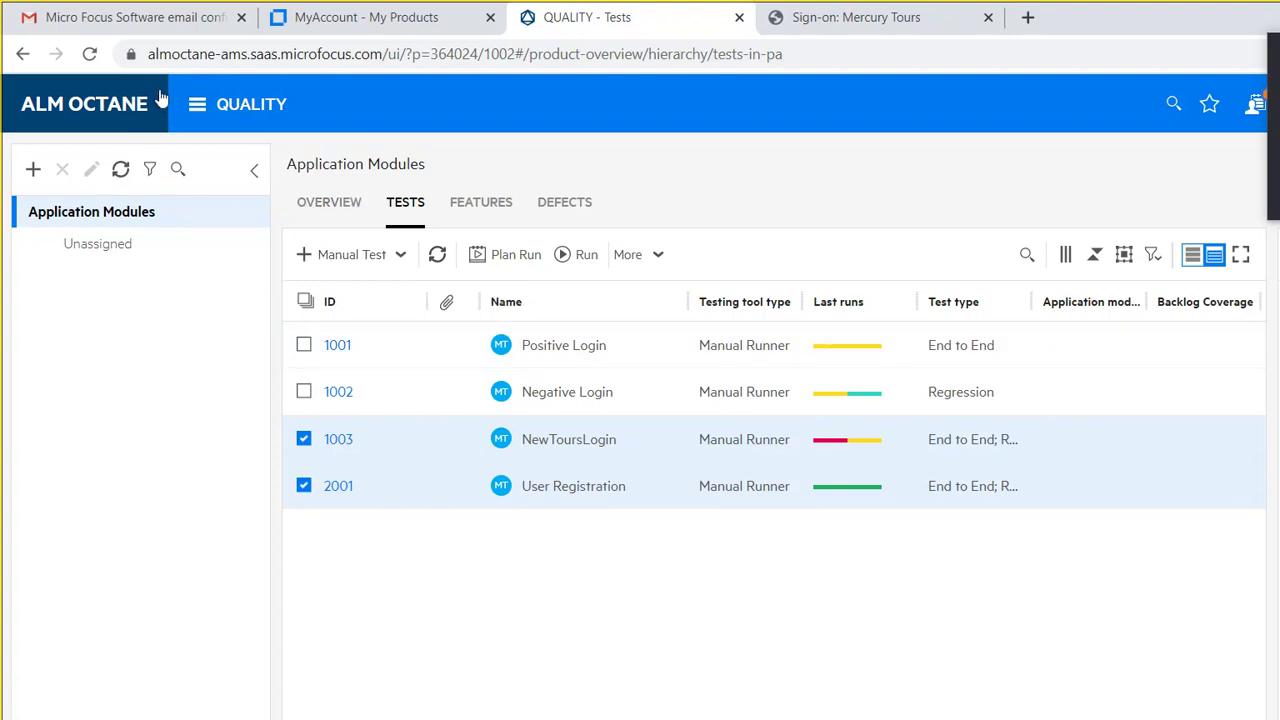
Step: Open and close the ALM Octane main navigation menu while heading to run 3001's report
{"action": "left_click", "coordinate": [197, 104]}
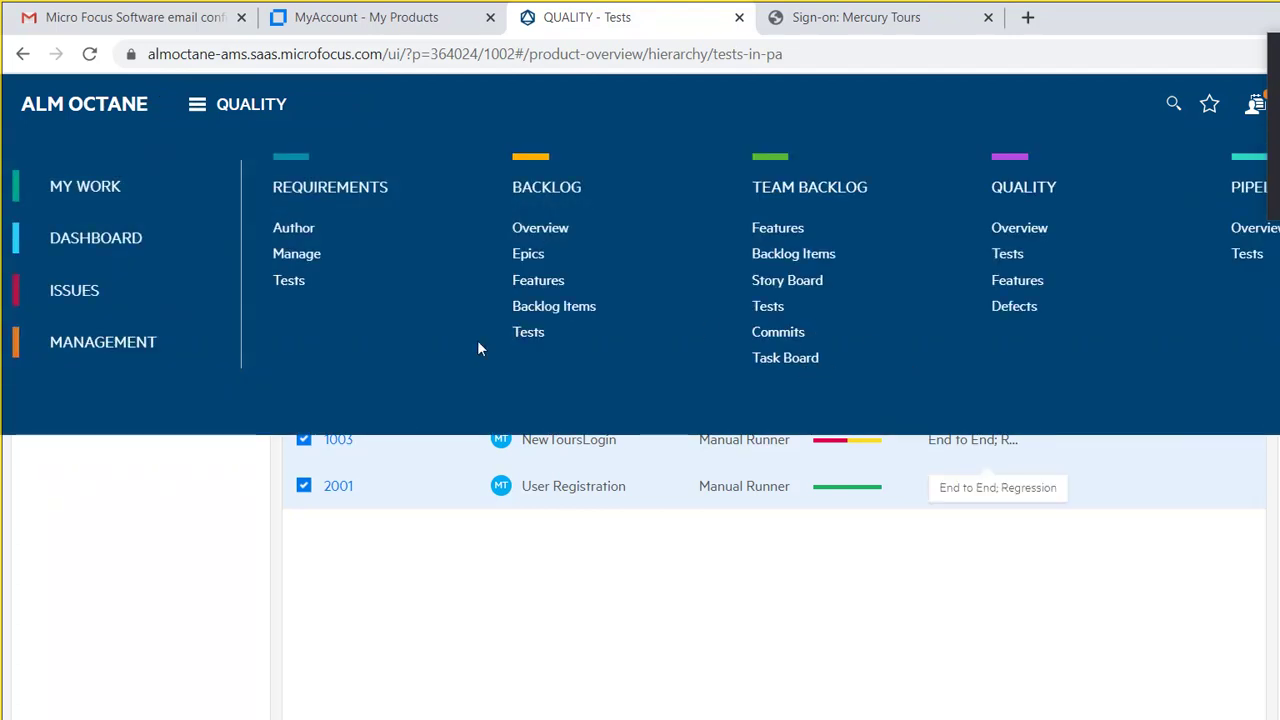
{"action": "left_click", "coordinate": [810, 217]}
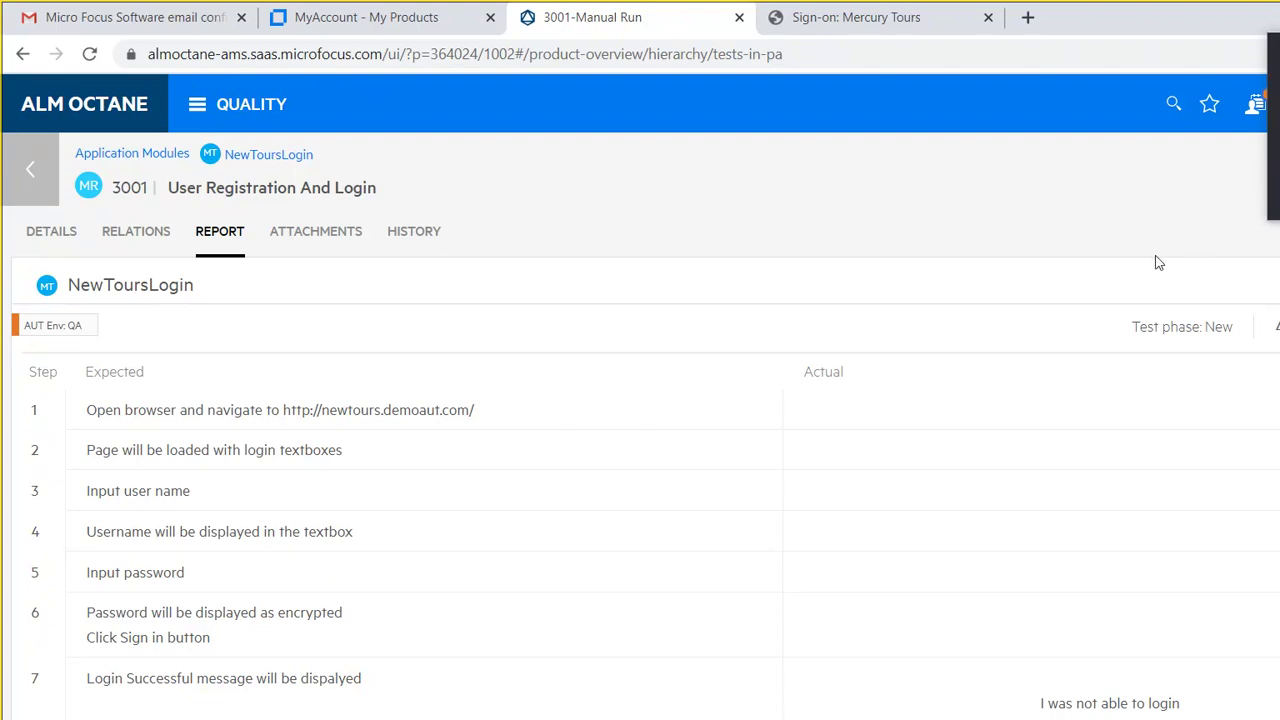
Step: Review defect 3001's description text and error screenshot in the Description editor
{"action": "mouse_move", "coordinate": [1216, 266]}
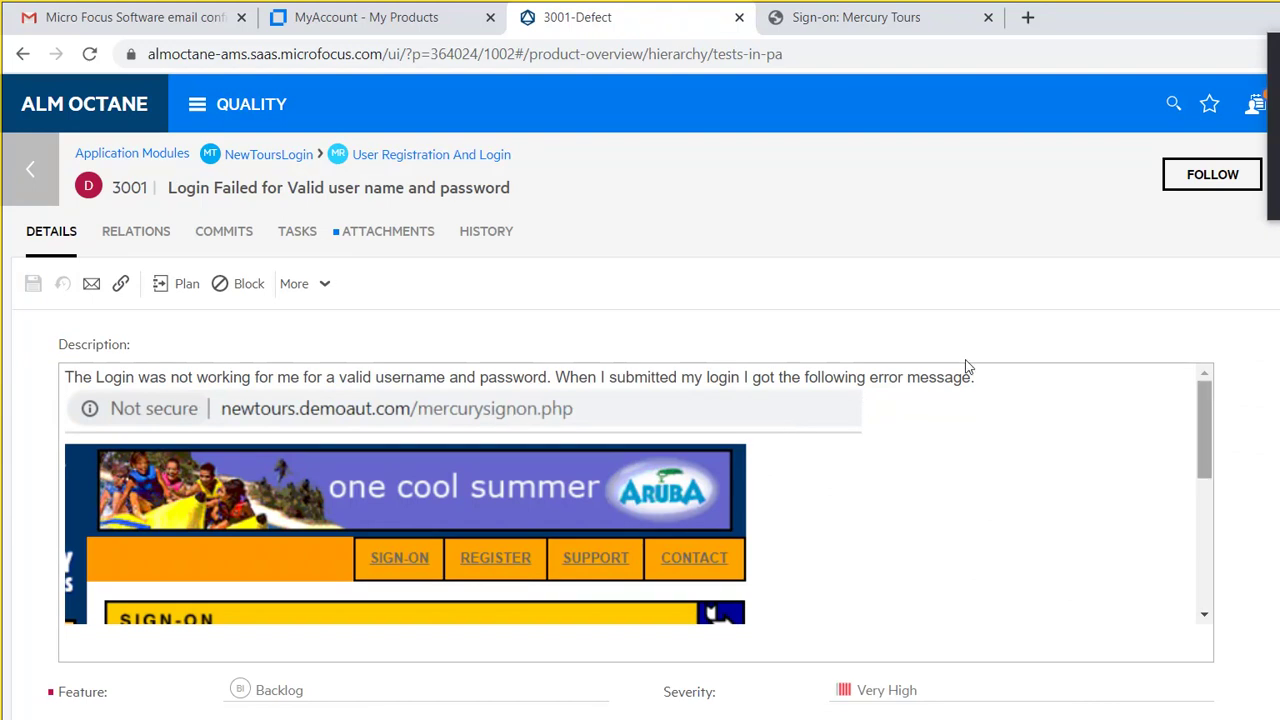
{"action": "left_click", "coordinate": [486, 376]}
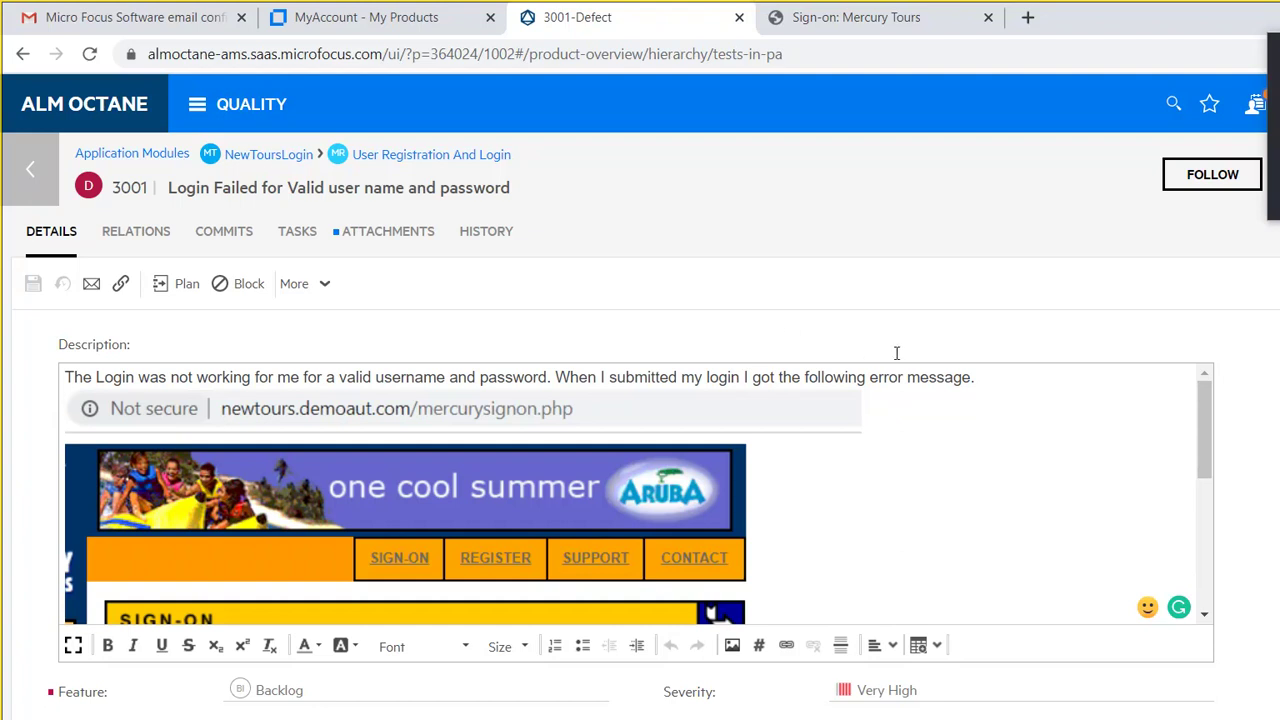
{"action": "left_click", "coordinate": [874, 466]}
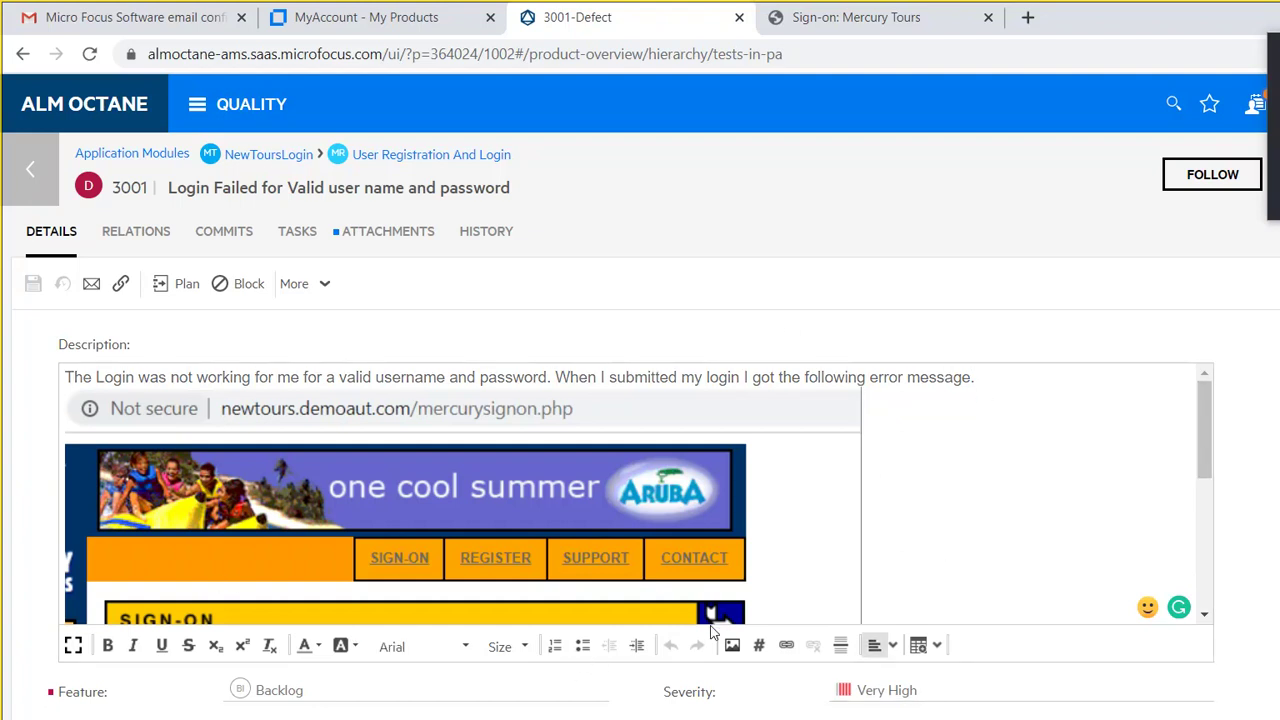
{"action": "scroll", "coordinate": [1268, 450], "scroll_direction": "down", "scroll_amount": 2}
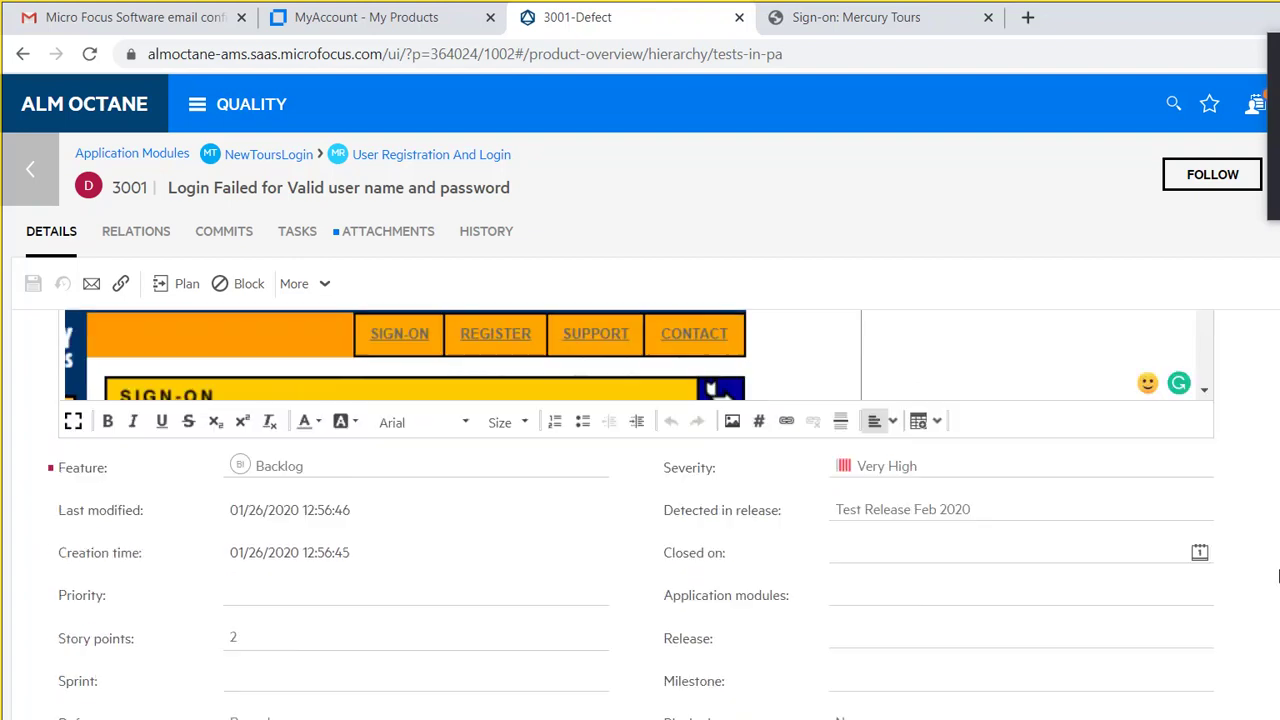
{"action": "scroll", "coordinate": [1266, 560], "scroll_direction": "up", "scroll_amount": 3}
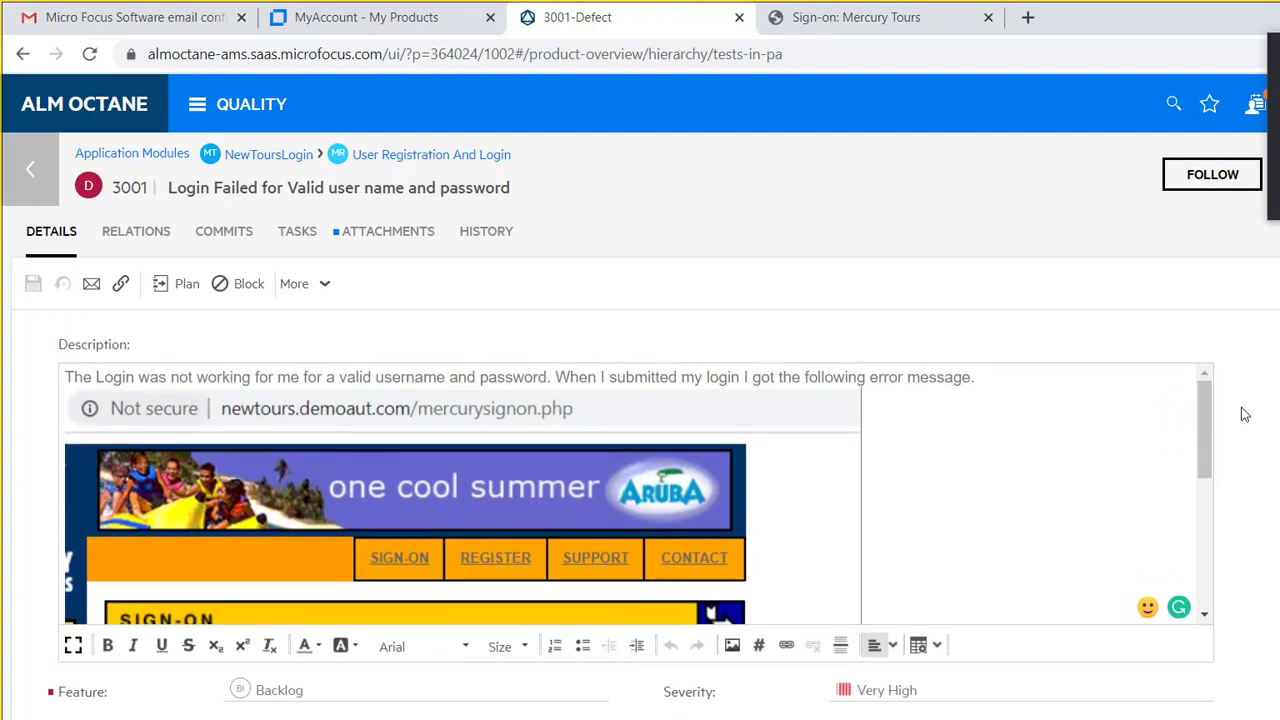
{"action": "scroll", "coordinate": [1250, 425], "scroll_direction": "down", "scroll_amount": 1}
{"action": "scroll", "coordinate": [1258, 440], "scroll_direction": "up", "scroll_amount": 1}
{"action": "left_click", "coordinate": [1232, 451]}
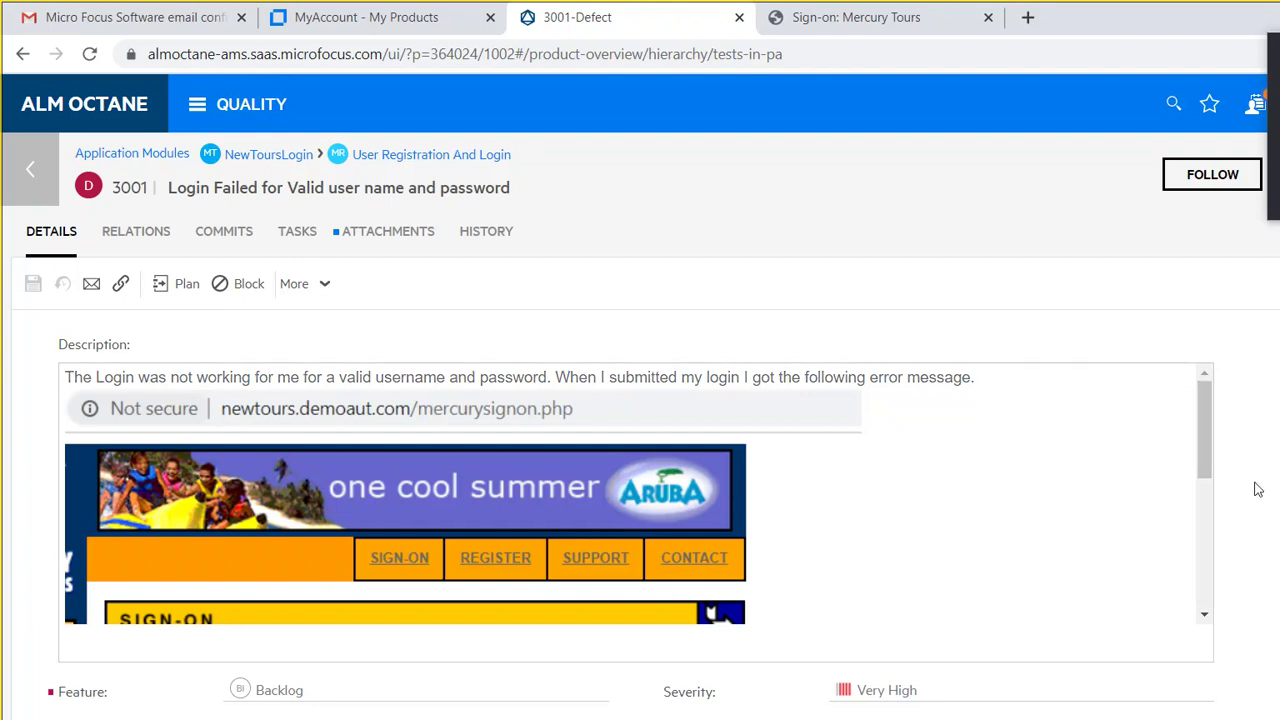
Step: Save defect 3001 'Login Failed for Valid user name and password' with its Very High severity
{"action": "left_click", "coordinate": [1157, 562]}
{"action": "left_click", "coordinate": [958, 559]}
{"action": "left_click", "coordinate": [42, 235]}
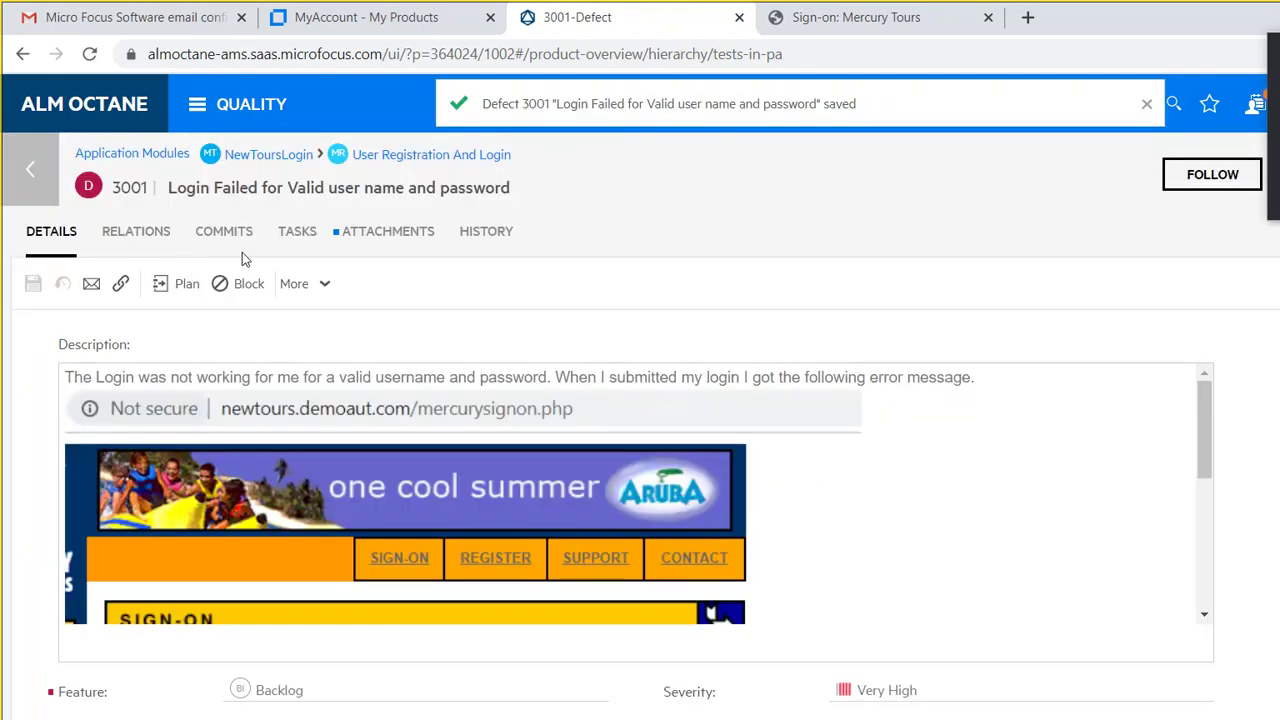
{"action": "key", "text": "Return"}
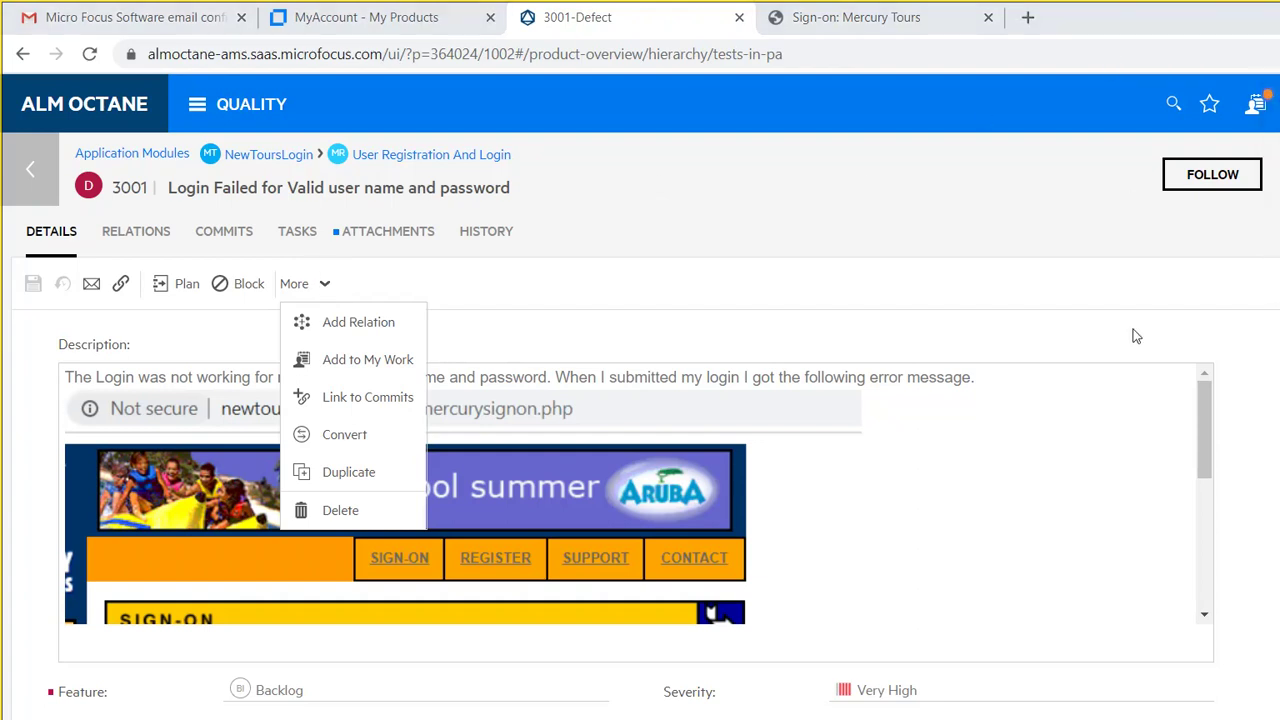
Step: Go to Quality > Tests in Application Modules and bring up the Add Manual Test form
{"action": "left_click", "coordinate": [185, 104]}
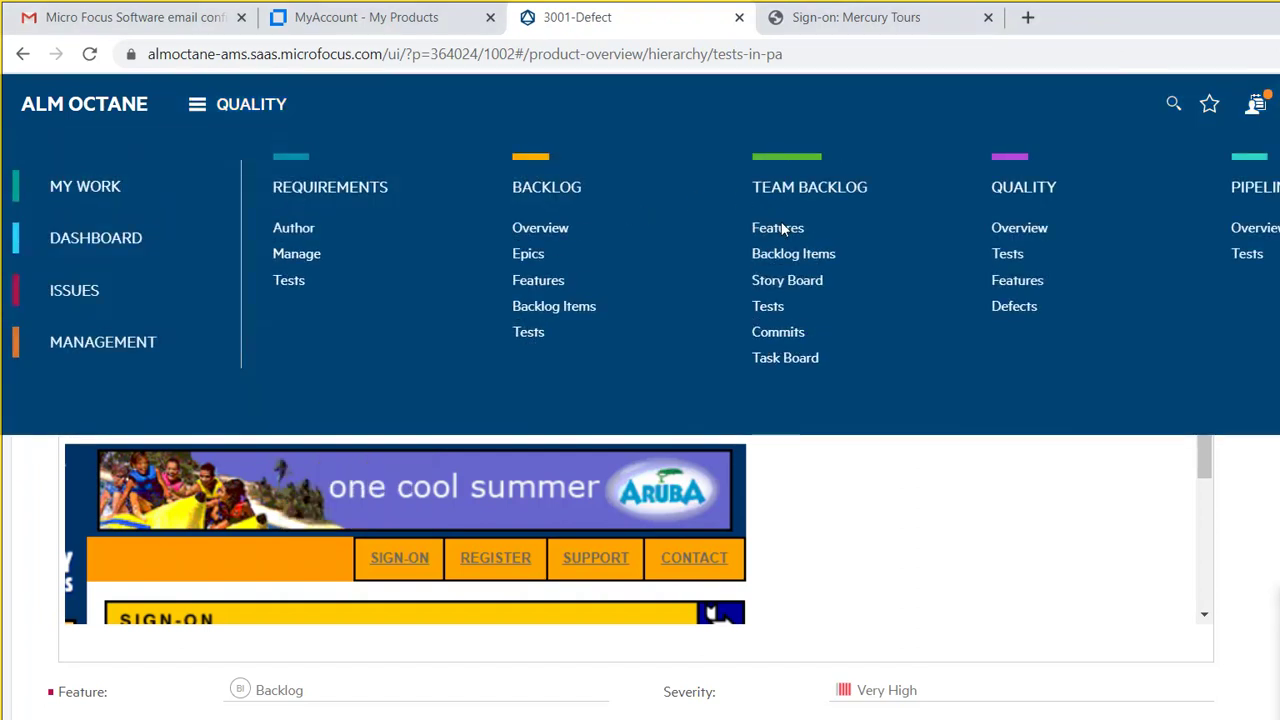
{"action": "left_click", "coordinate": [814, 208]}
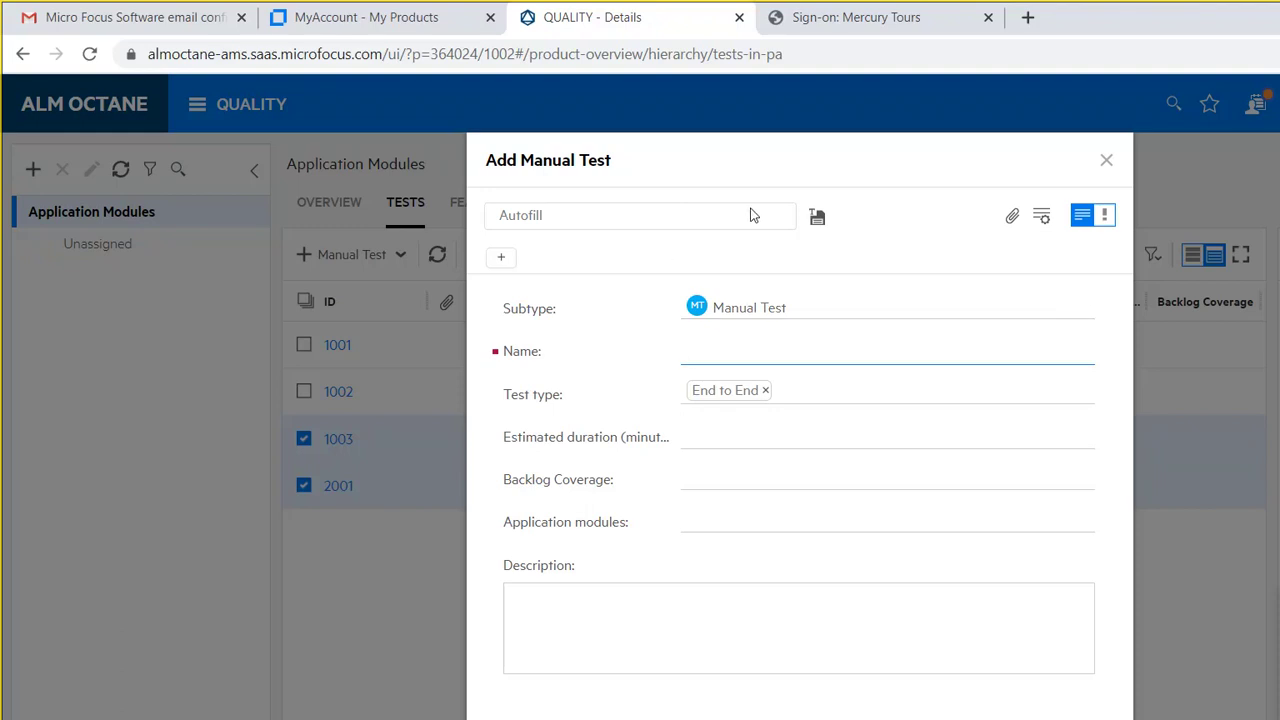
Step: Create manual test 2002 named 'Test3' and open its empty Steps tab
{"action": "type", "text": "Test3"}
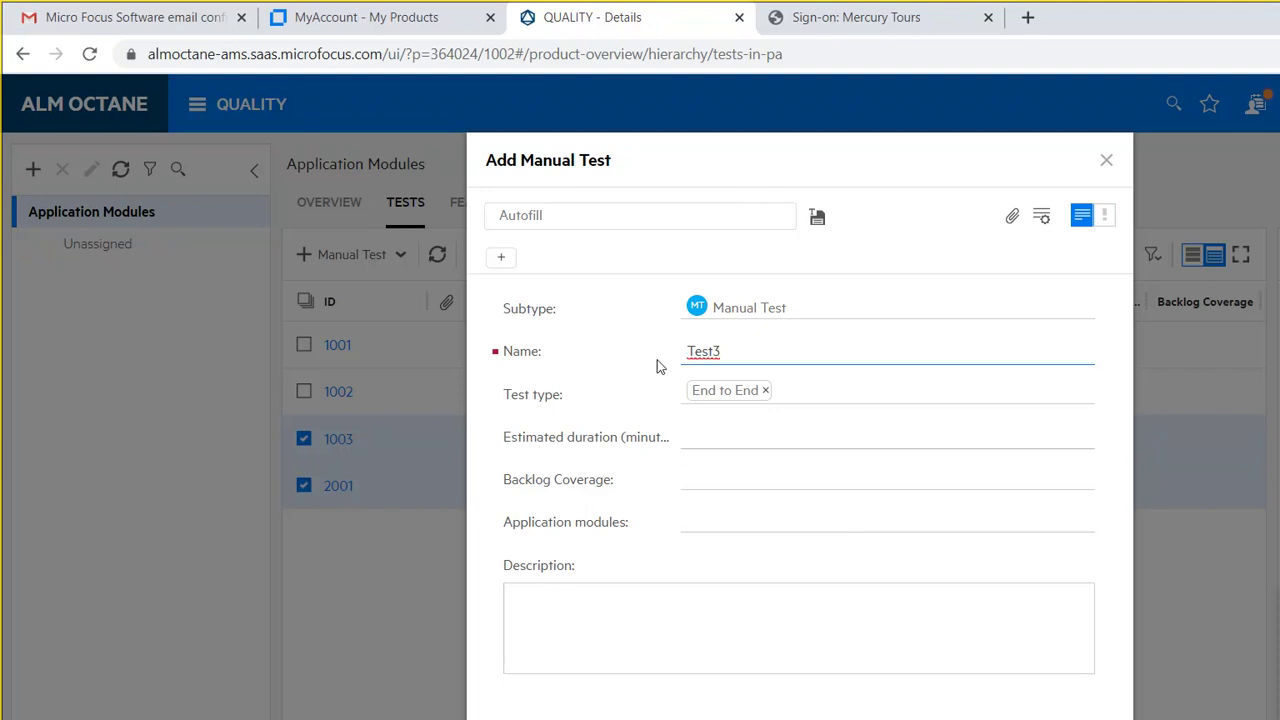
{"action": "left_click", "coordinate": [685, 623]}
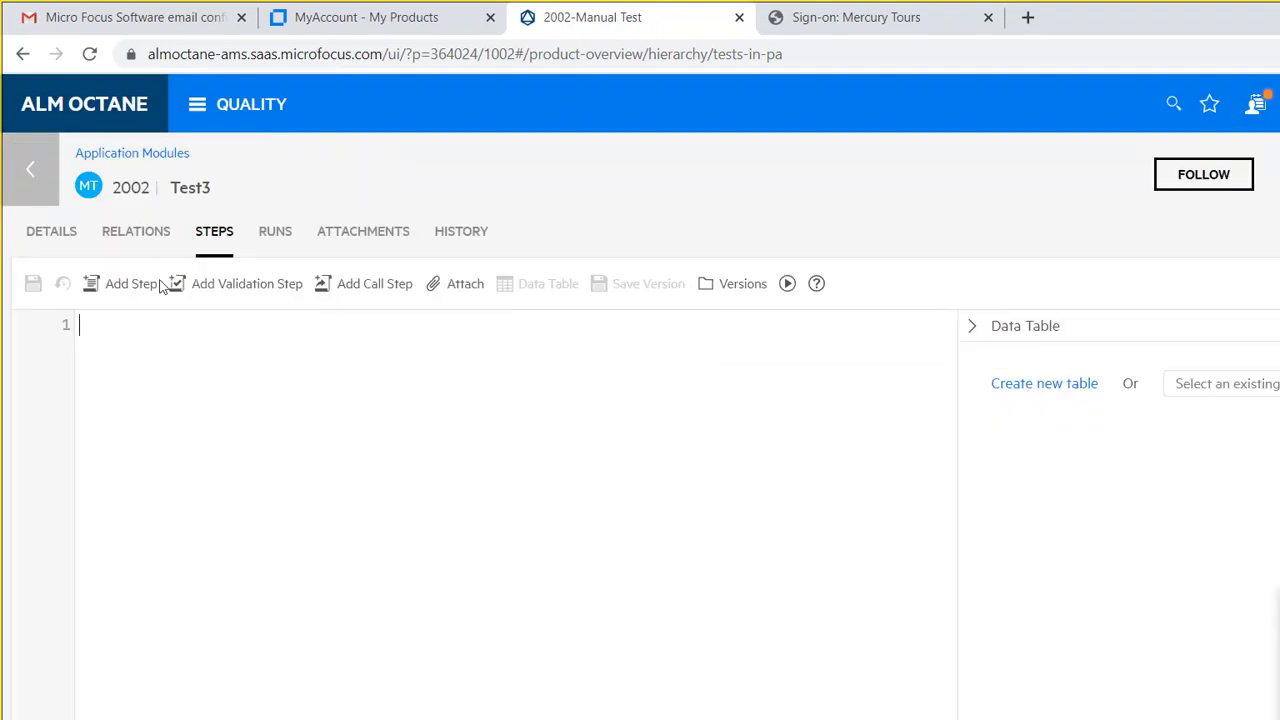
Step: Enter 'Open Browser and Navigate to' as Test3's first step, then switch to the Mercury Tours tab
{"action": "type", "text": "Open Br"}
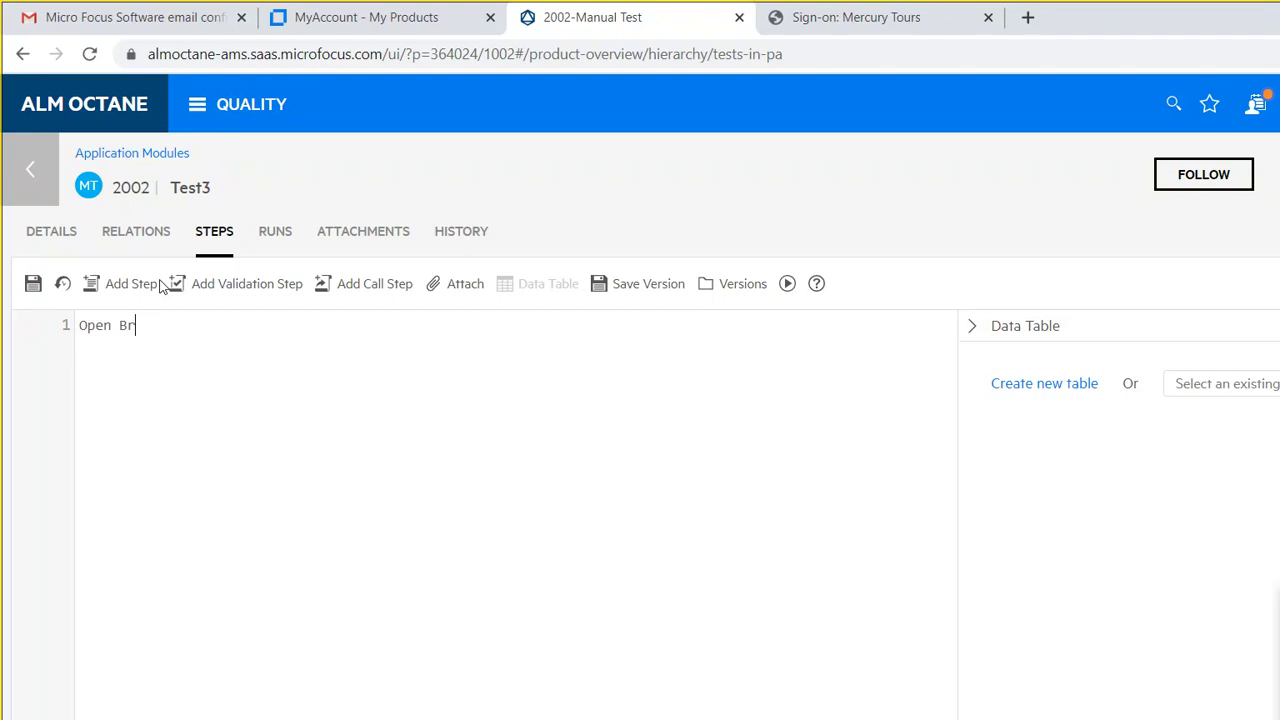
{"action": "type", "text": "owser and Navigate "}
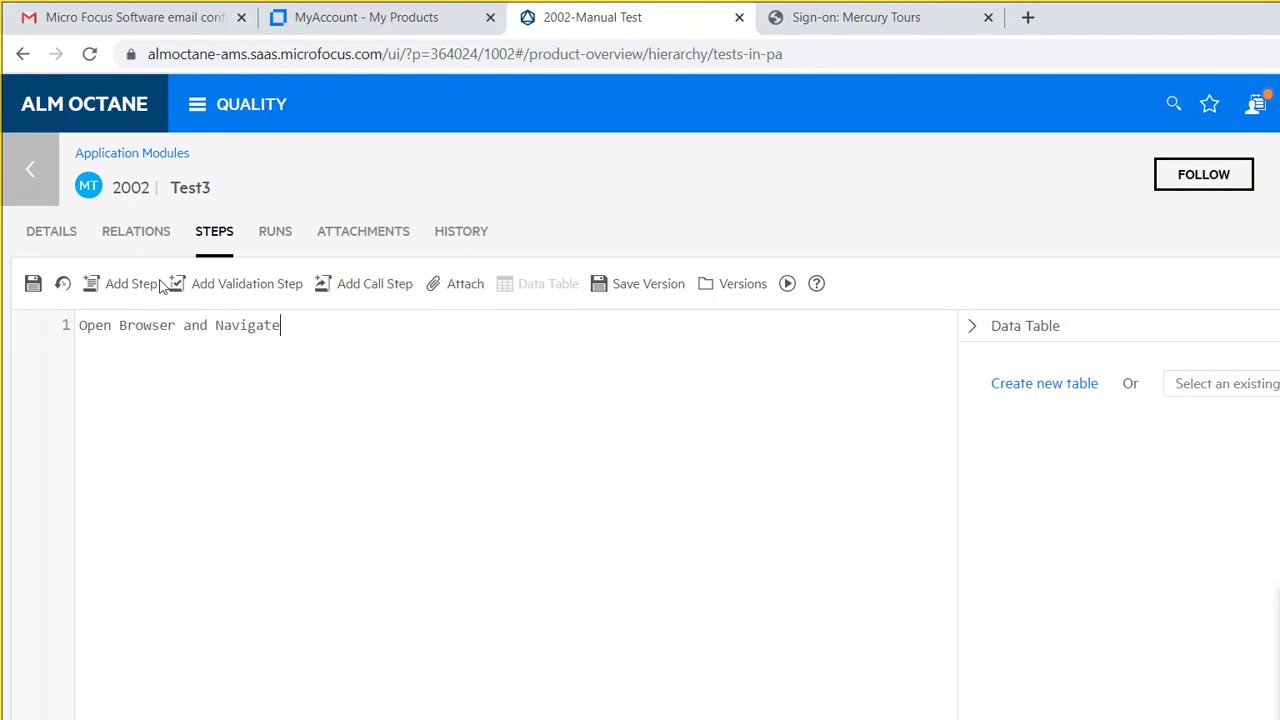
{"action": "type", "text": "to"}
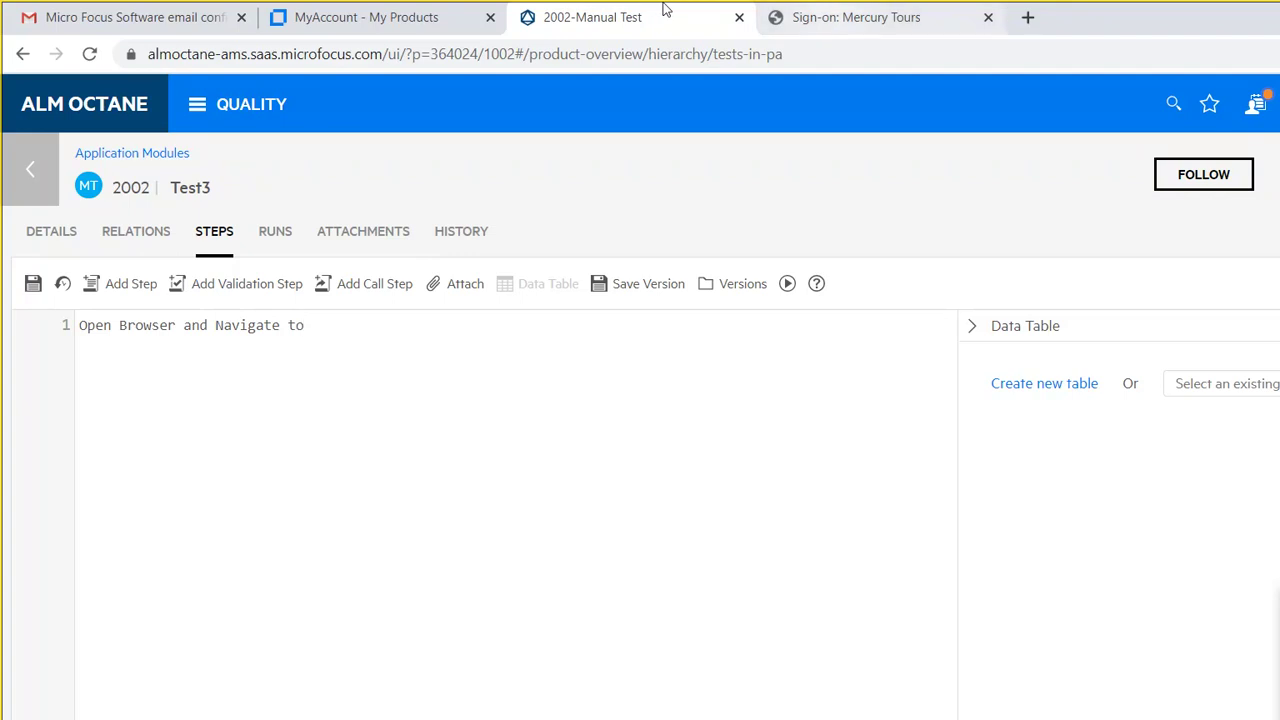
{"action": "key", "text": "ctrl+Tab"}
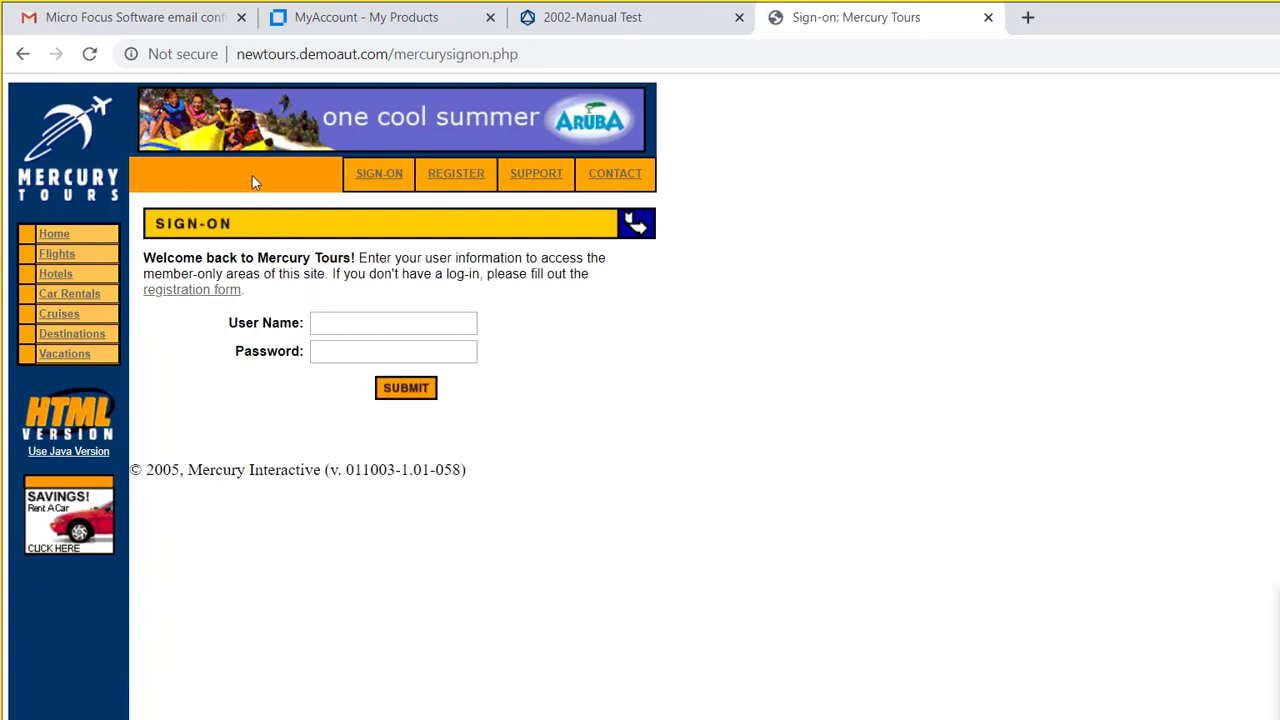
Step: From the Mercury Tours home page, attempt a login as auto1 with its password
{"action": "left_click", "coordinate": [44, 215]}
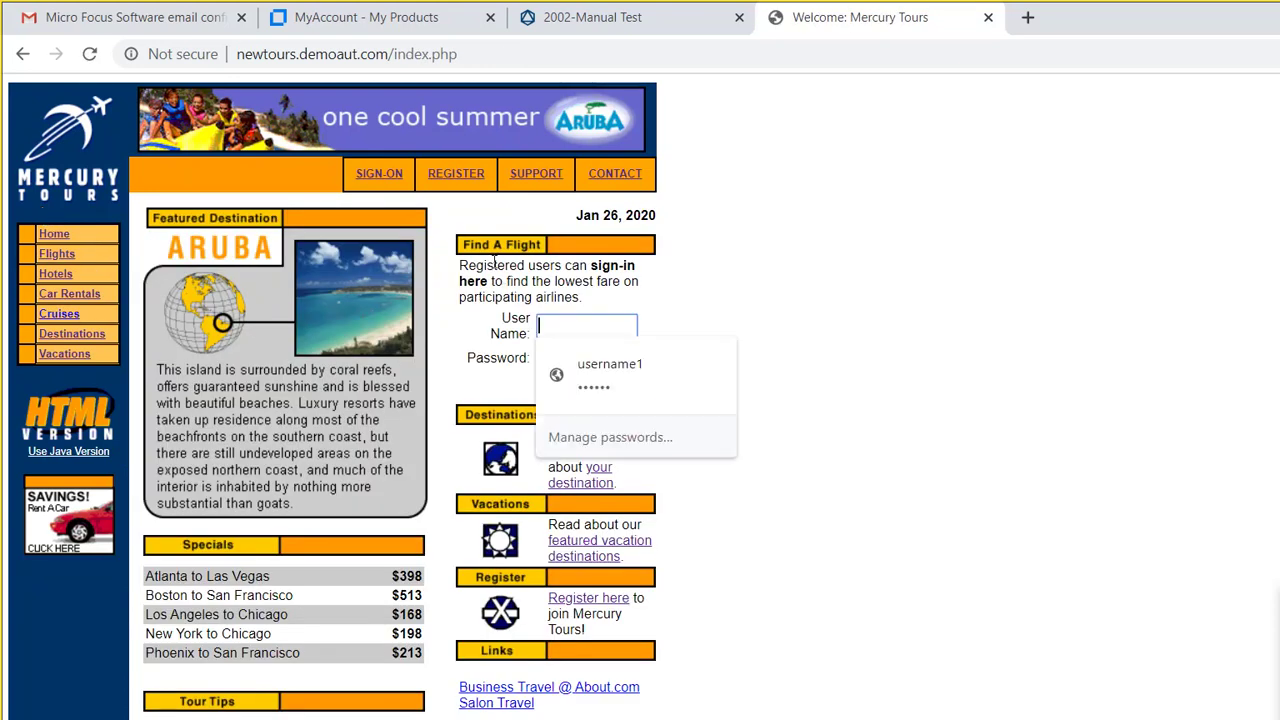
{"action": "left_click", "coordinate": [711, 251]}
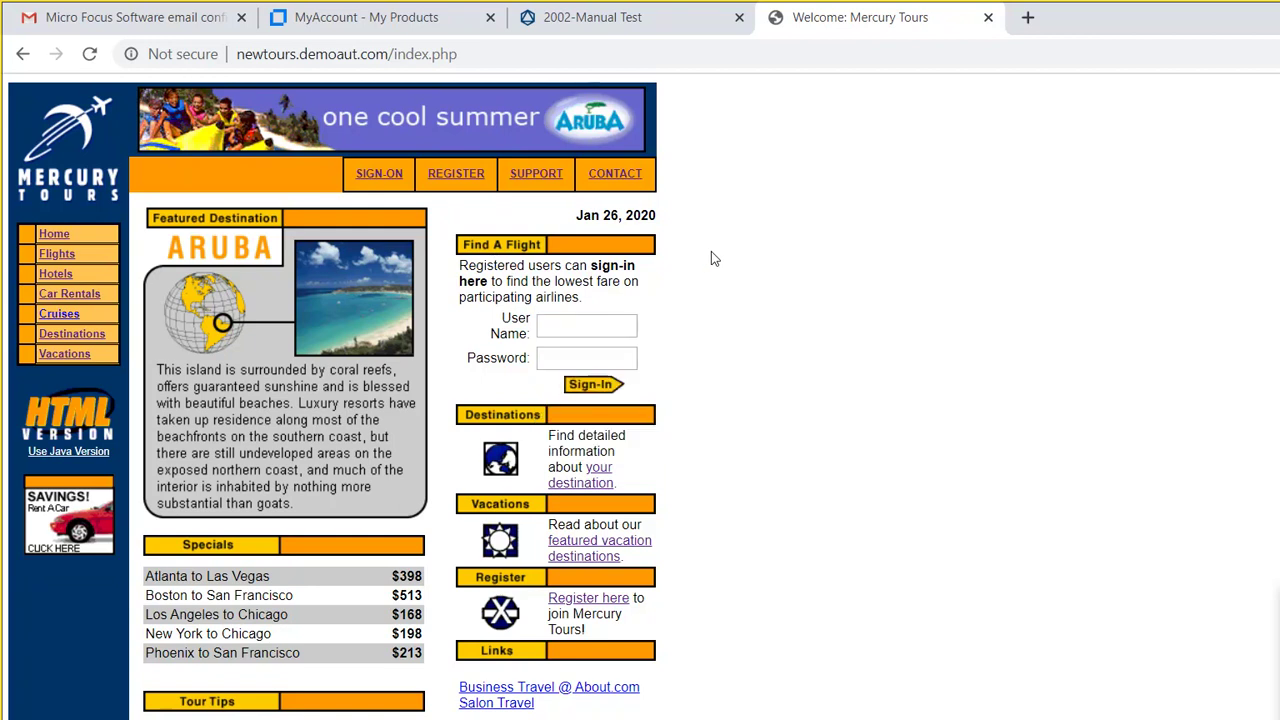
{"action": "key", "text": "Tab"}
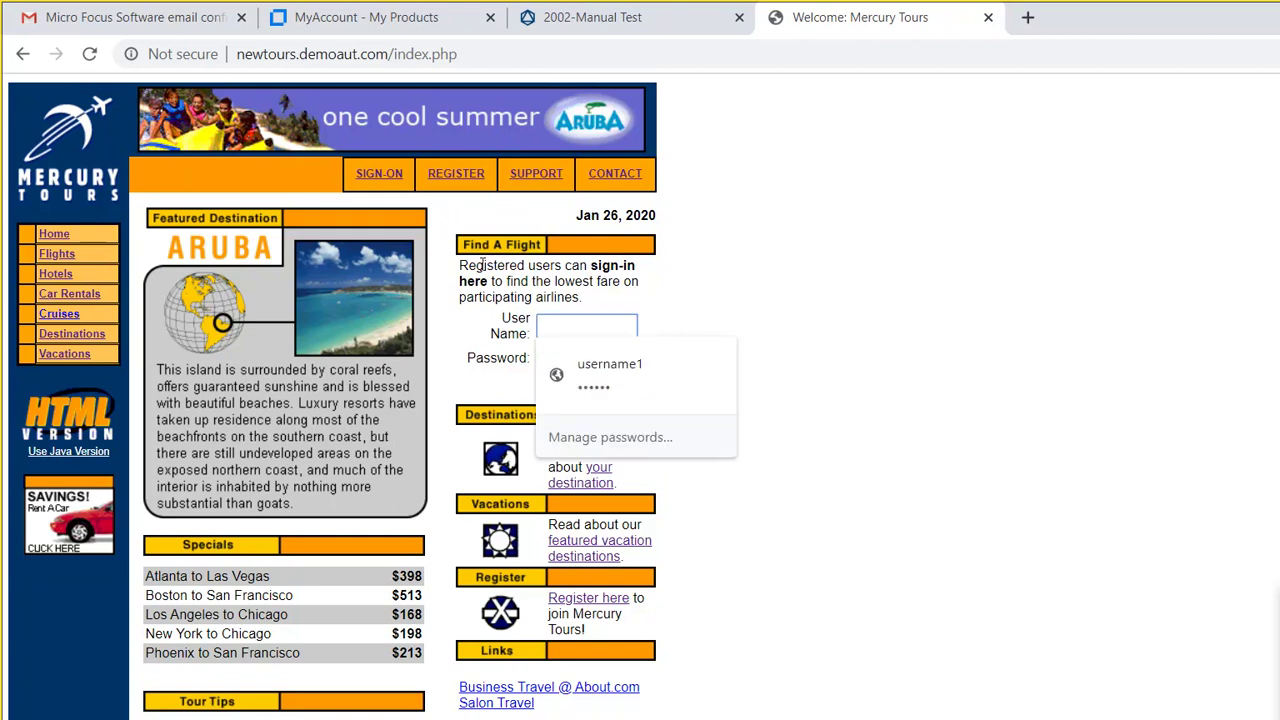
{"action": "type", "text": "auto1"}
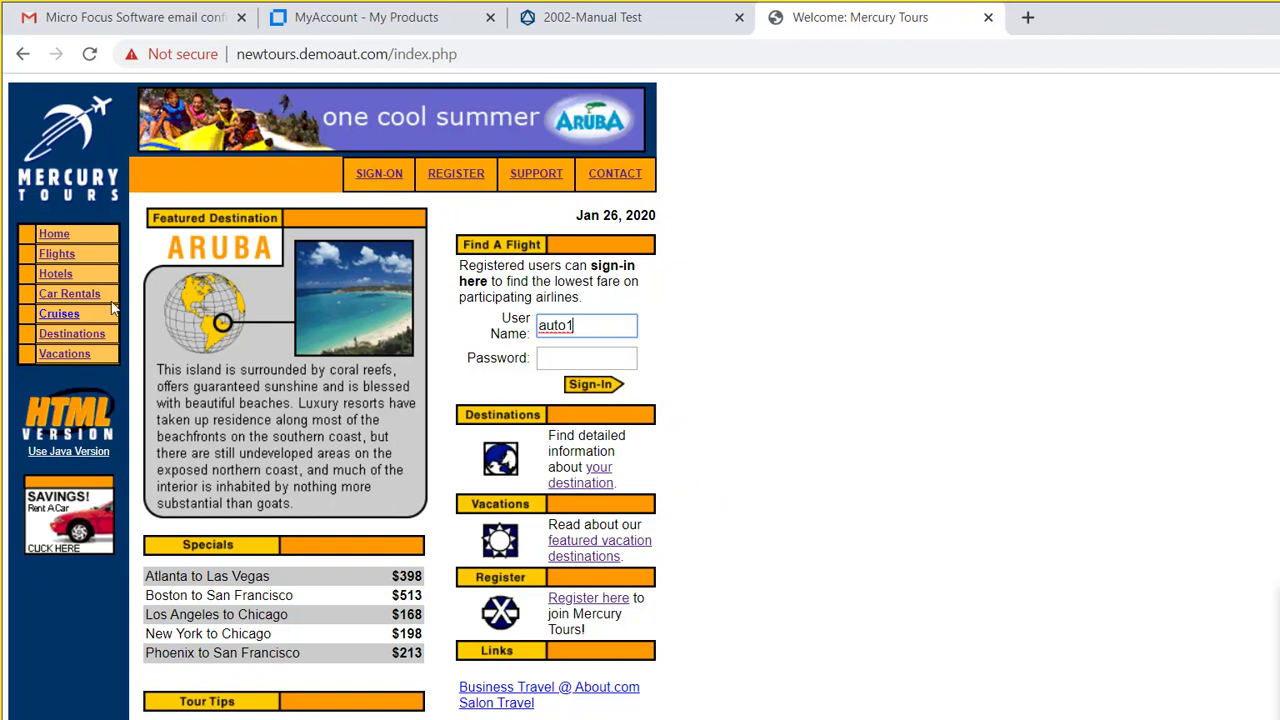
{"action": "left_click", "coordinate": [44, 215]}
{"action": "key", "text": "F5"}
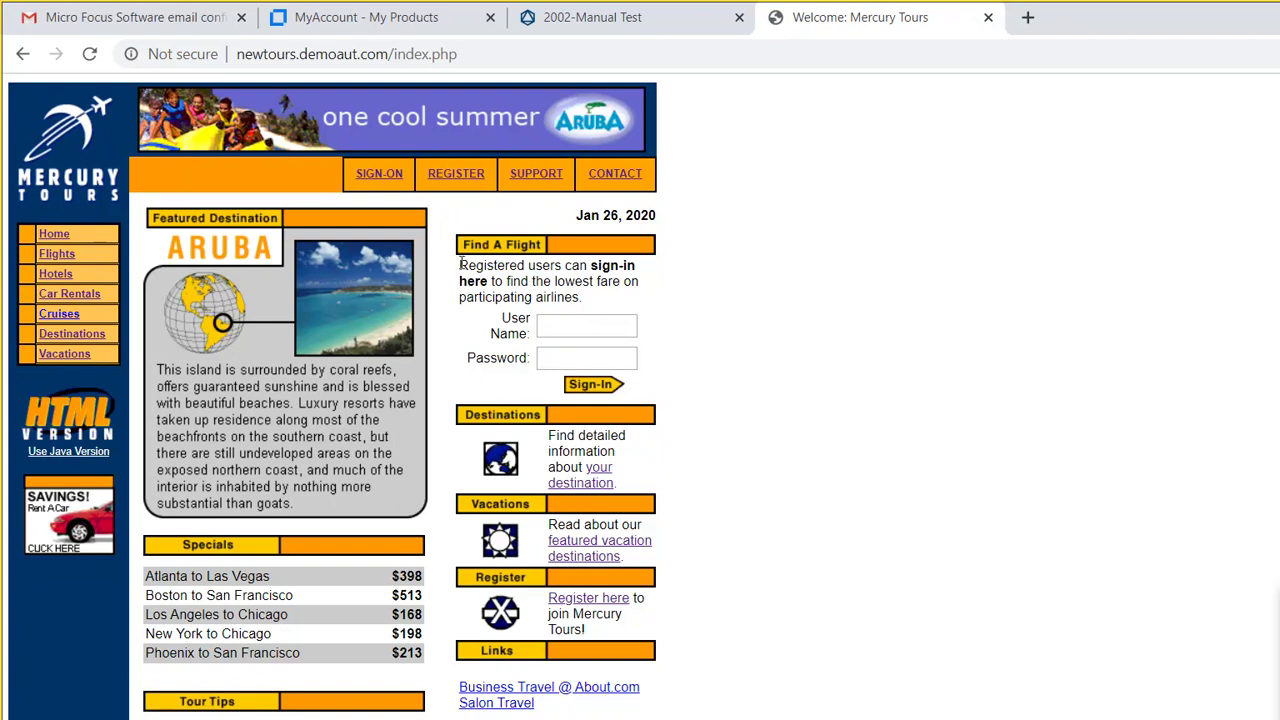
{"action": "key", "text": "Tab"}
{"action": "type", "text": "aut"}
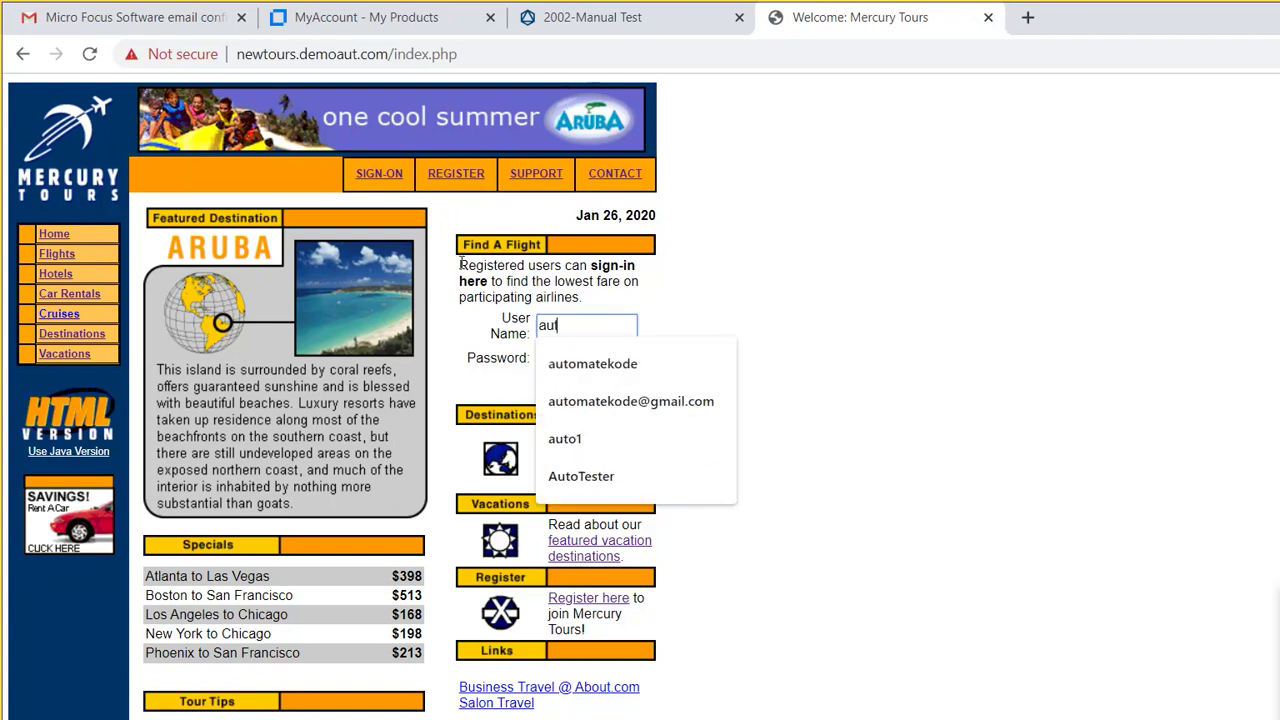
{"action": "type", "text": "o1"}
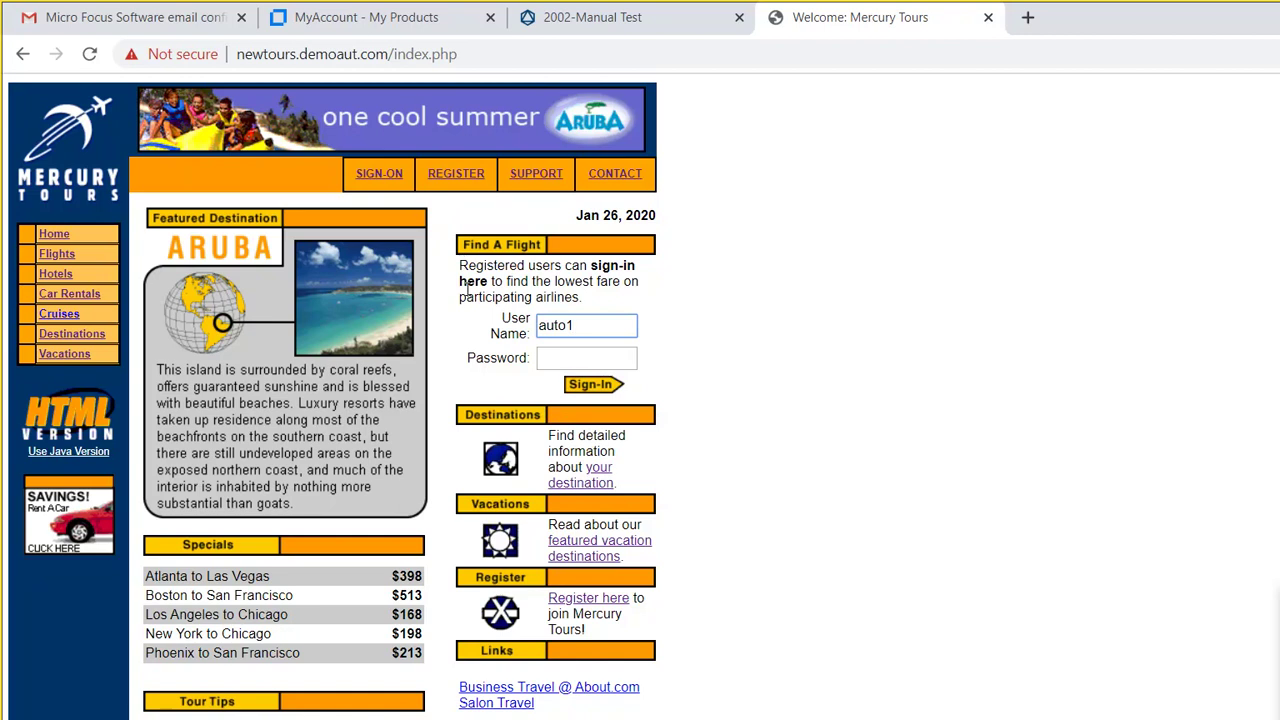
{"action": "key", "text": "Tab"}
{"action": "type", "text": "mercury"}
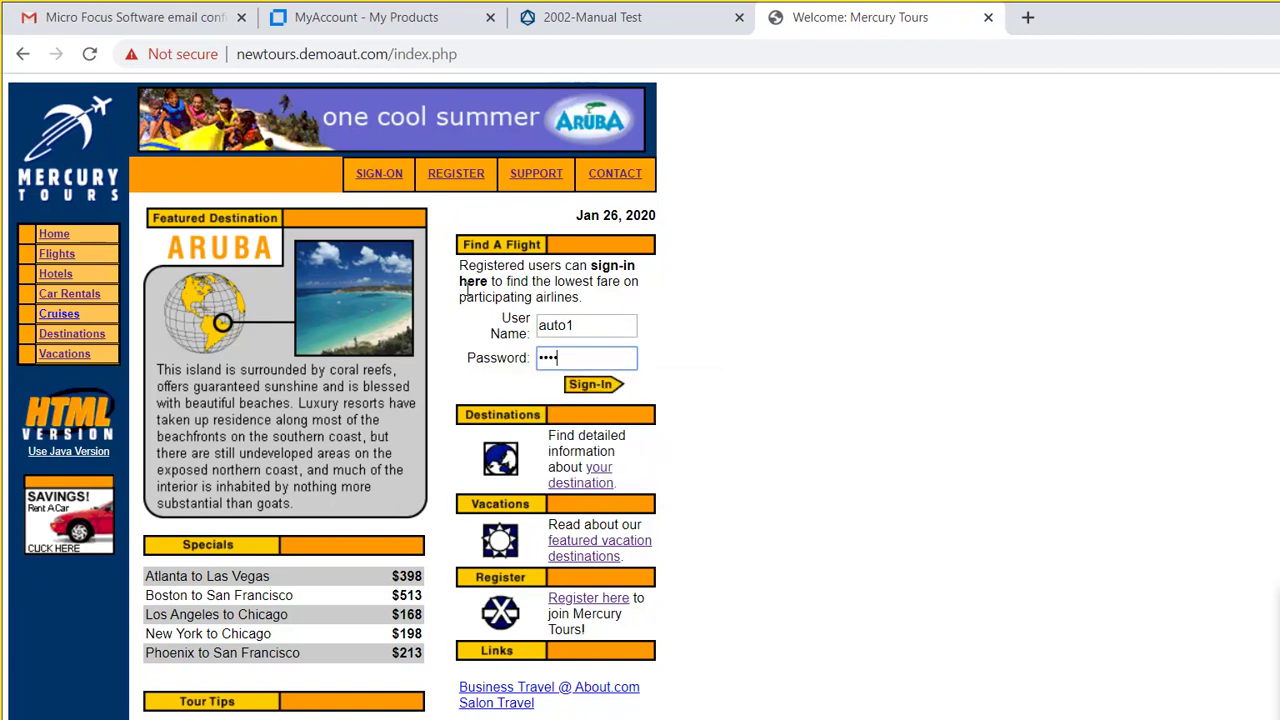
{"action": "type", "text": "12"}
{"action": "key", "text": "Tab"}
{"action": "key", "text": "Return"}
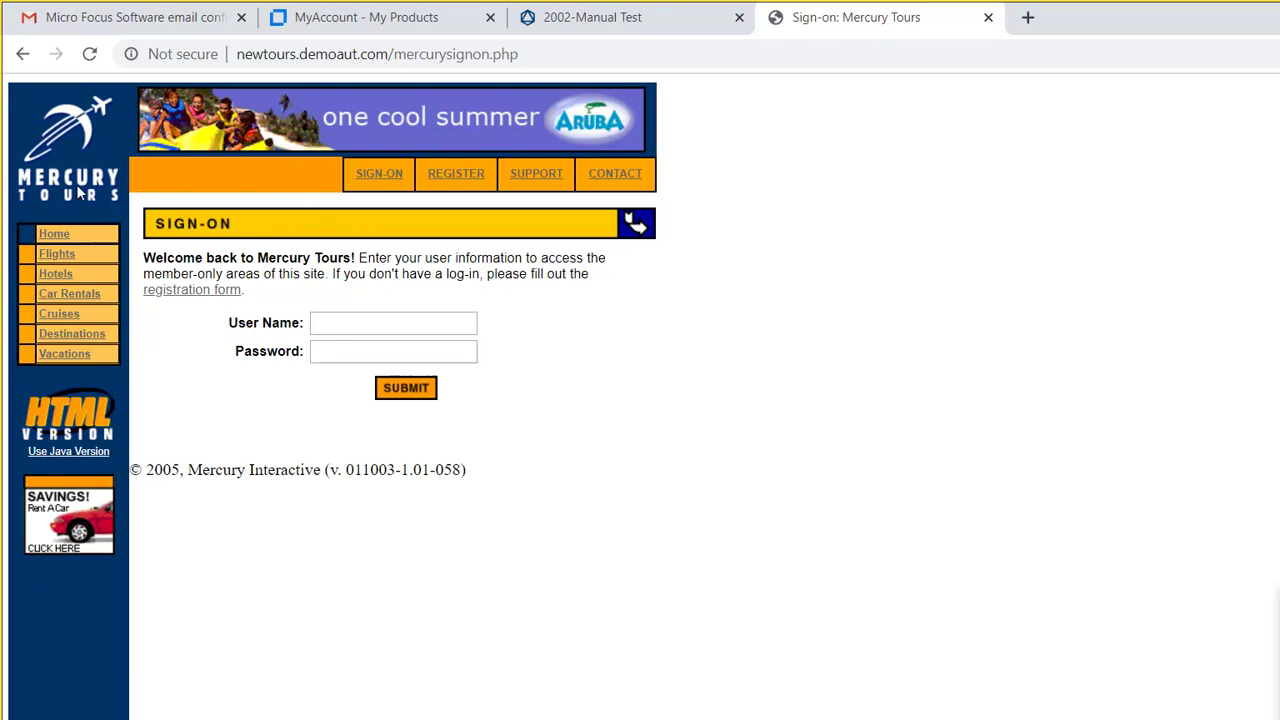
Step: Retry the login as auto1 with a different password, then return to the home page
{"action": "left_click", "coordinate": [47, 209]}
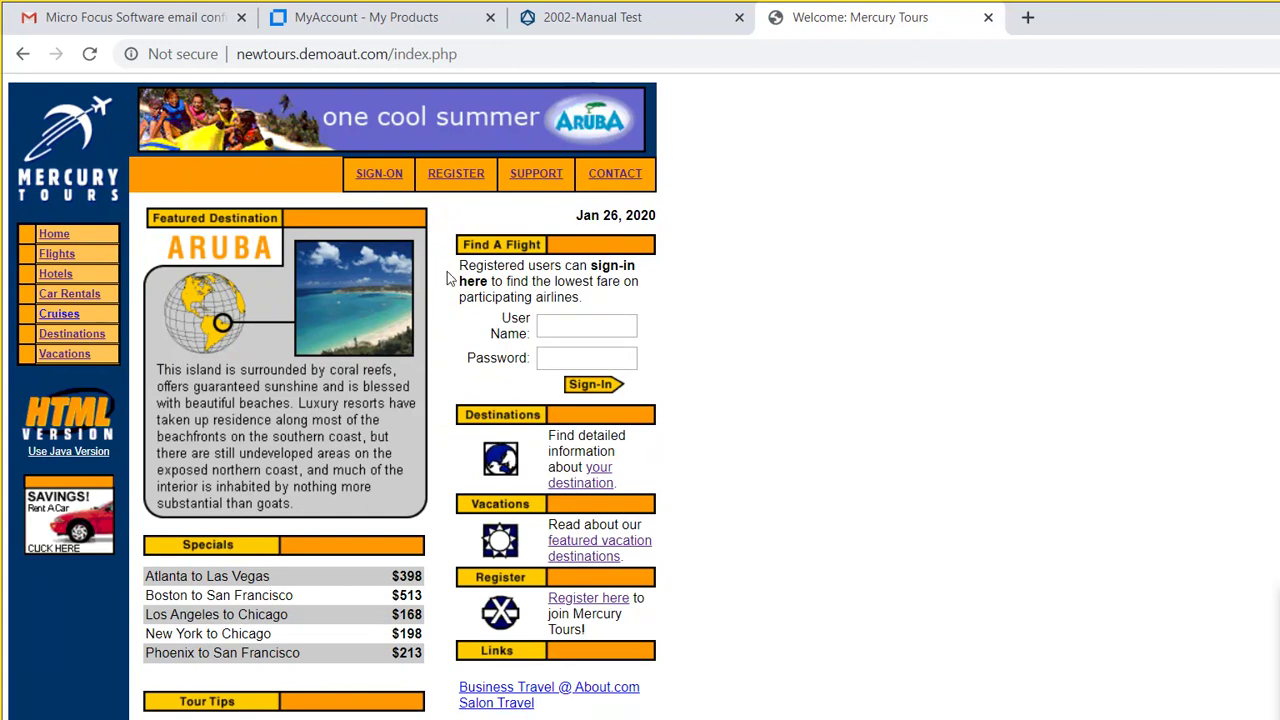
{"action": "type", "text": "auto"}
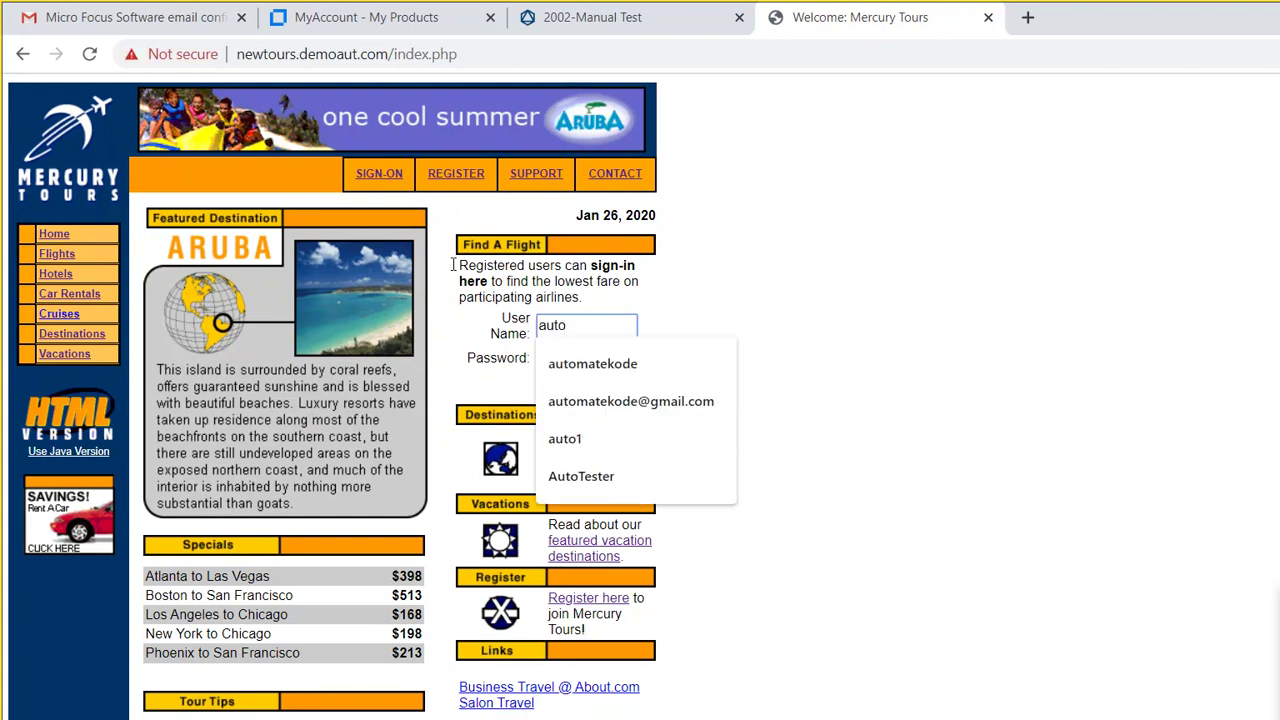
{"action": "type", "text": "1"}
{"action": "key", "text": "Tab"}
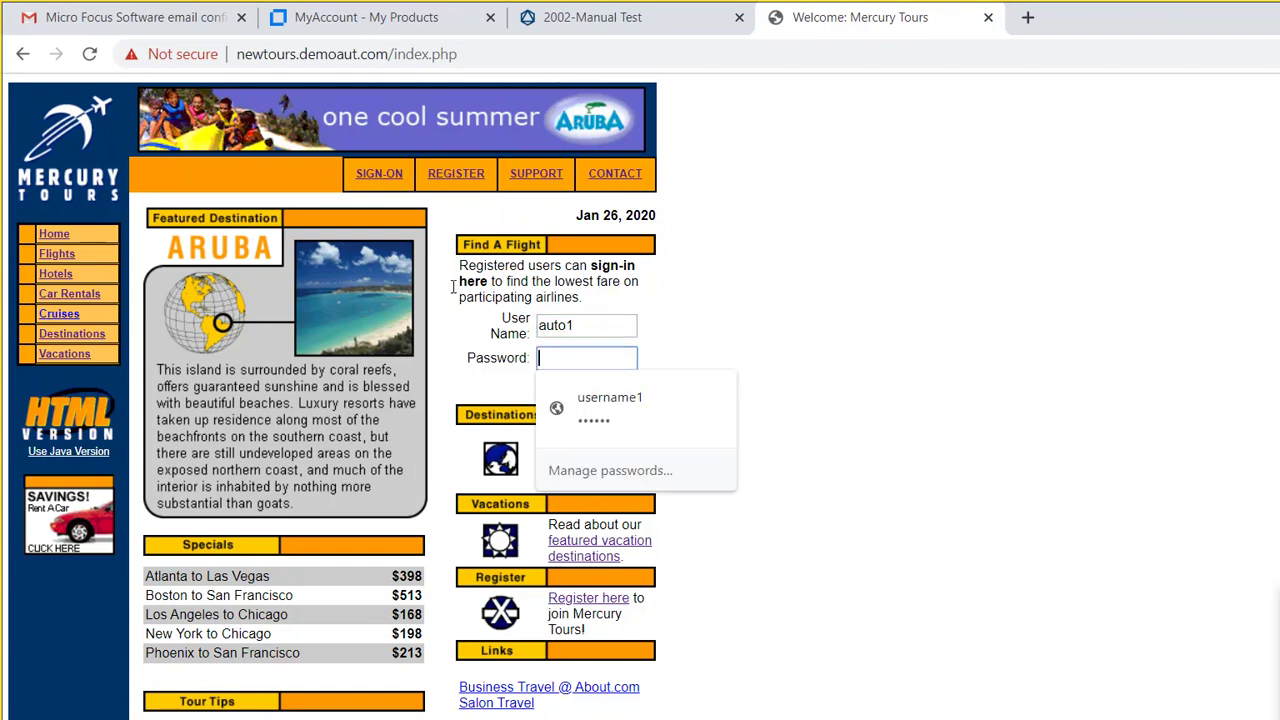
{"action": "type", "text": "automate1"}
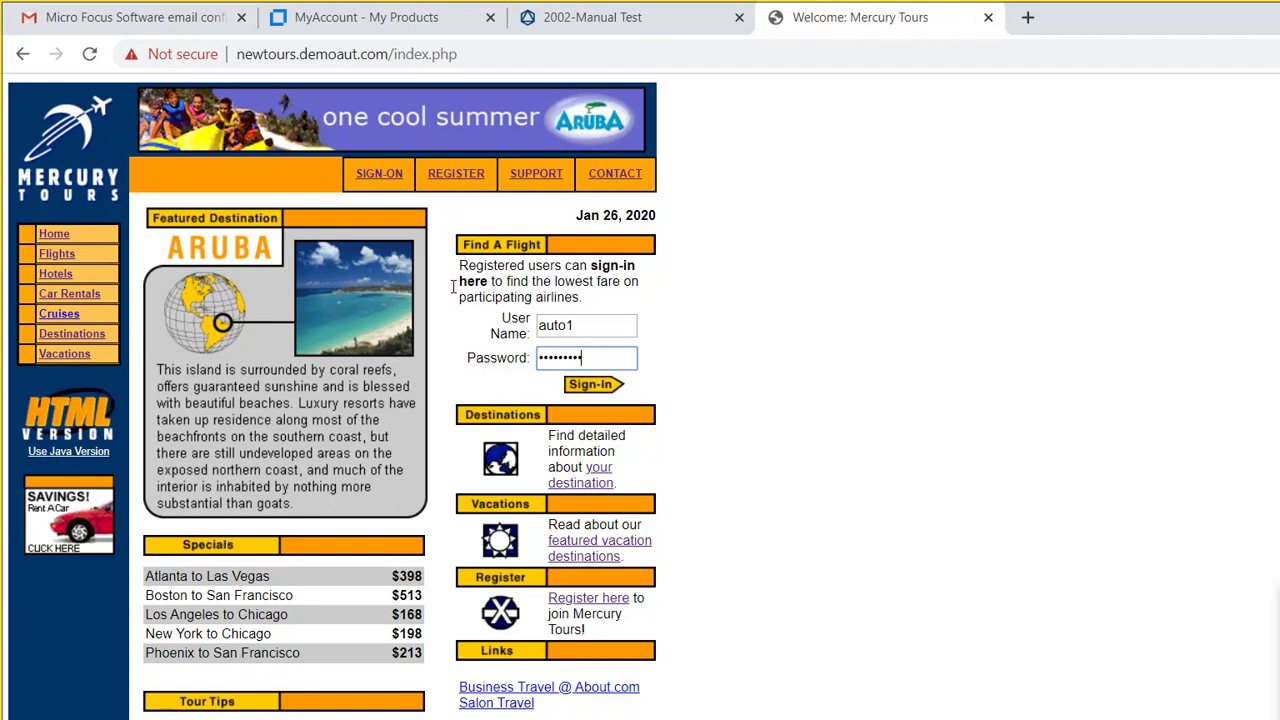
{"action": "key", "text": "Tab"}
{"action": "key", "text": "Return"}
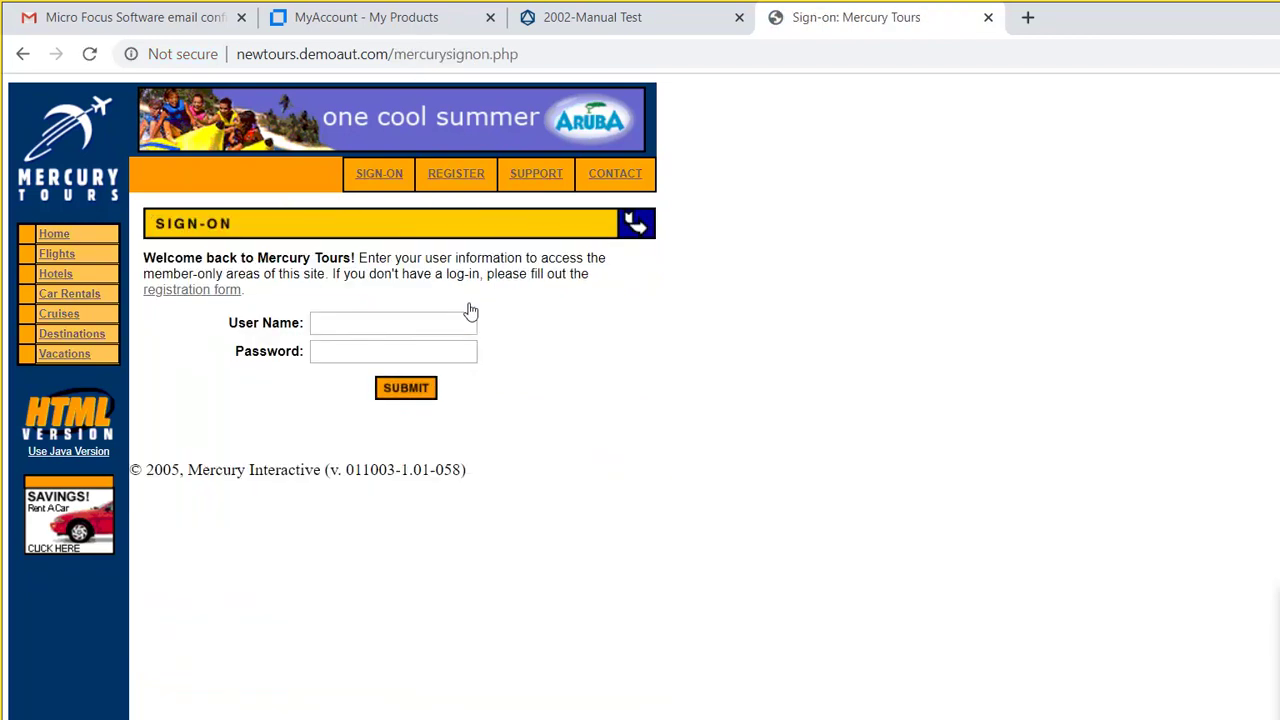
{"action": "left_click", "coordinate": [57, 207]}
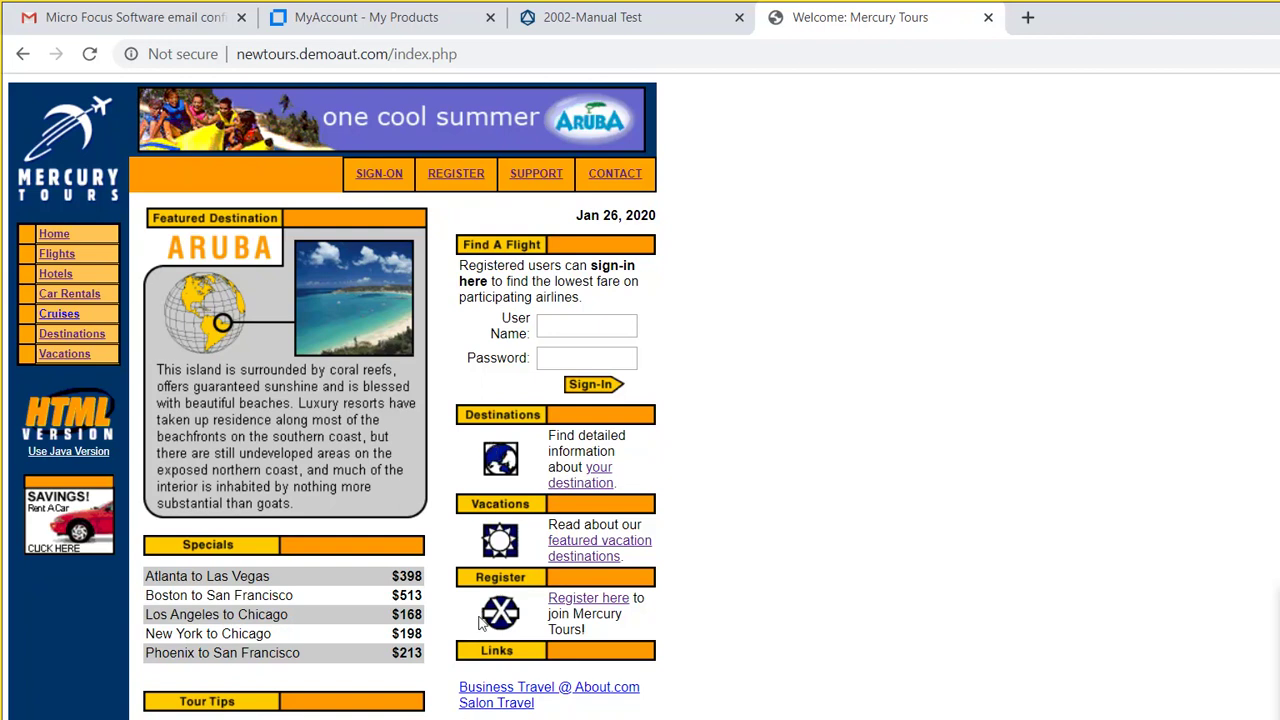
Step: Delete the leftover 'Open Browser and Navigate to' line from test 2002 and open the Add tests list
{"action": "left_click", "coordinate": [512, 10]}
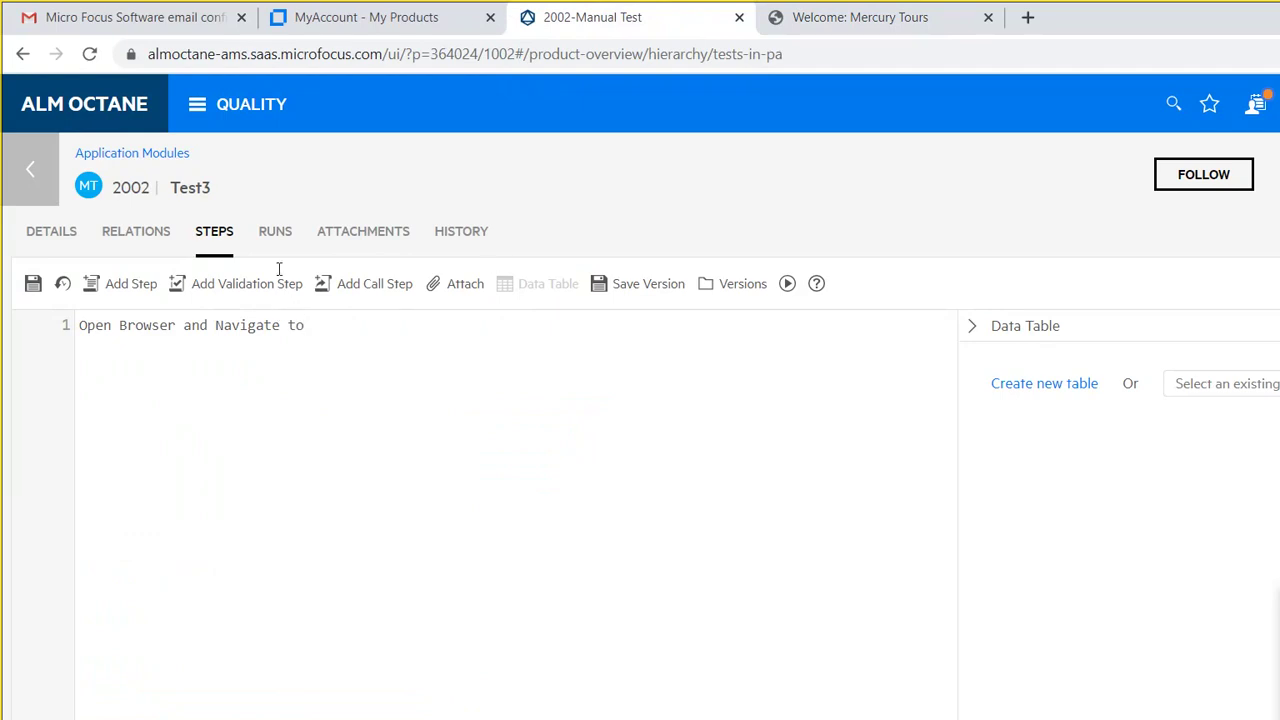
{"action": "key", "text": "ctrl+shift+Left"}
{"action": "key", "text": "ctrl+shift+Left"}
{"action": "key", "text": "ctrl+shift+Left"}
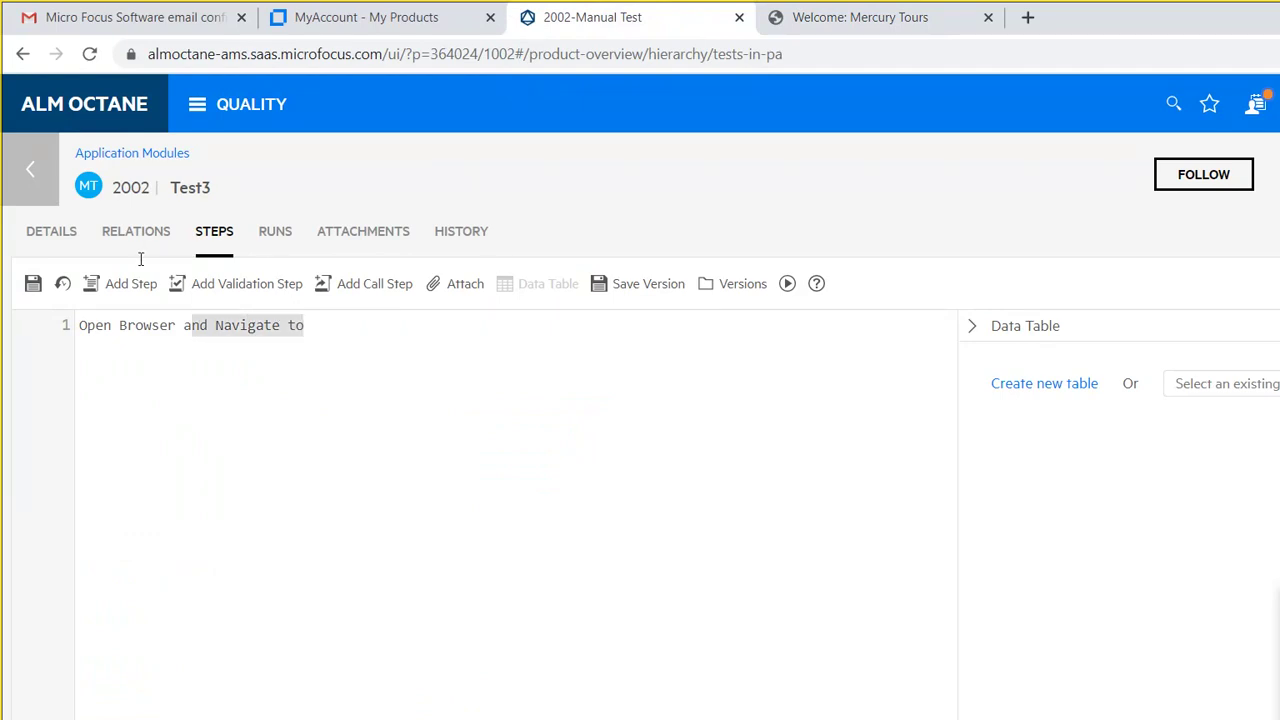
{"action": "key", "text": "ctrl+shift+Left"}
{"action": "key", "text": "ctrl+shift+Left"}
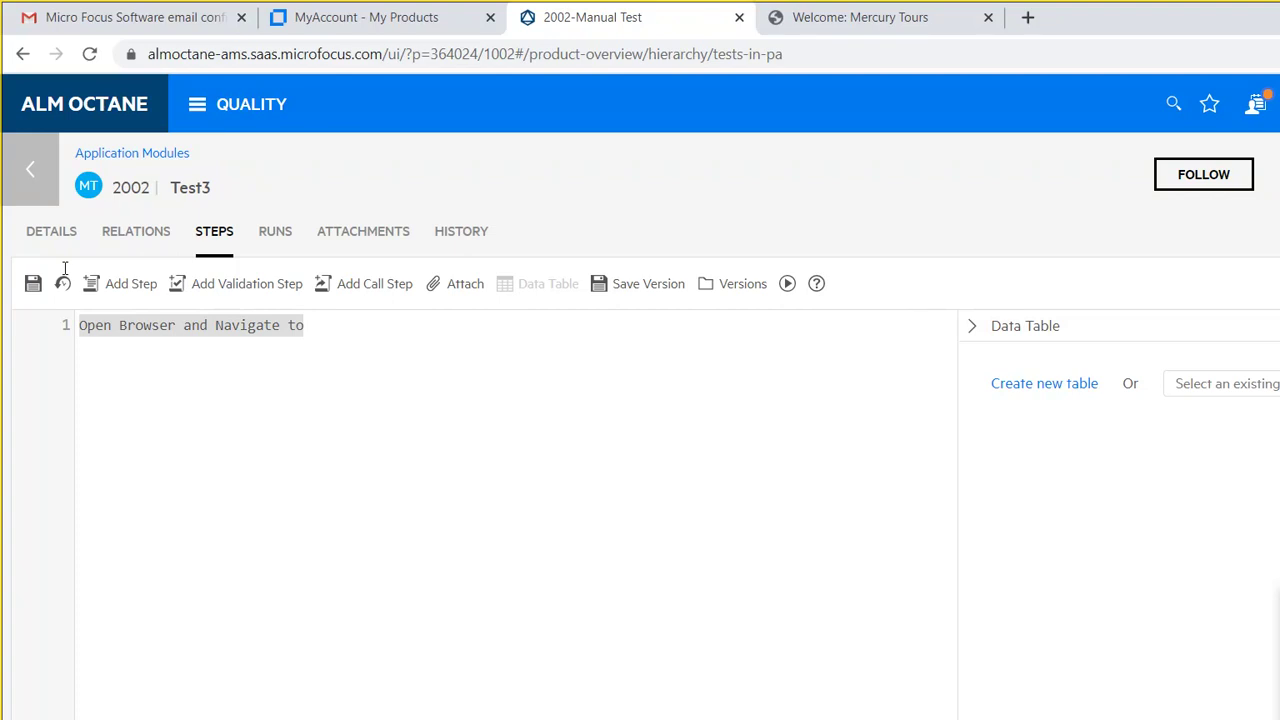
{"action": "key", "text": "BackSpace"}
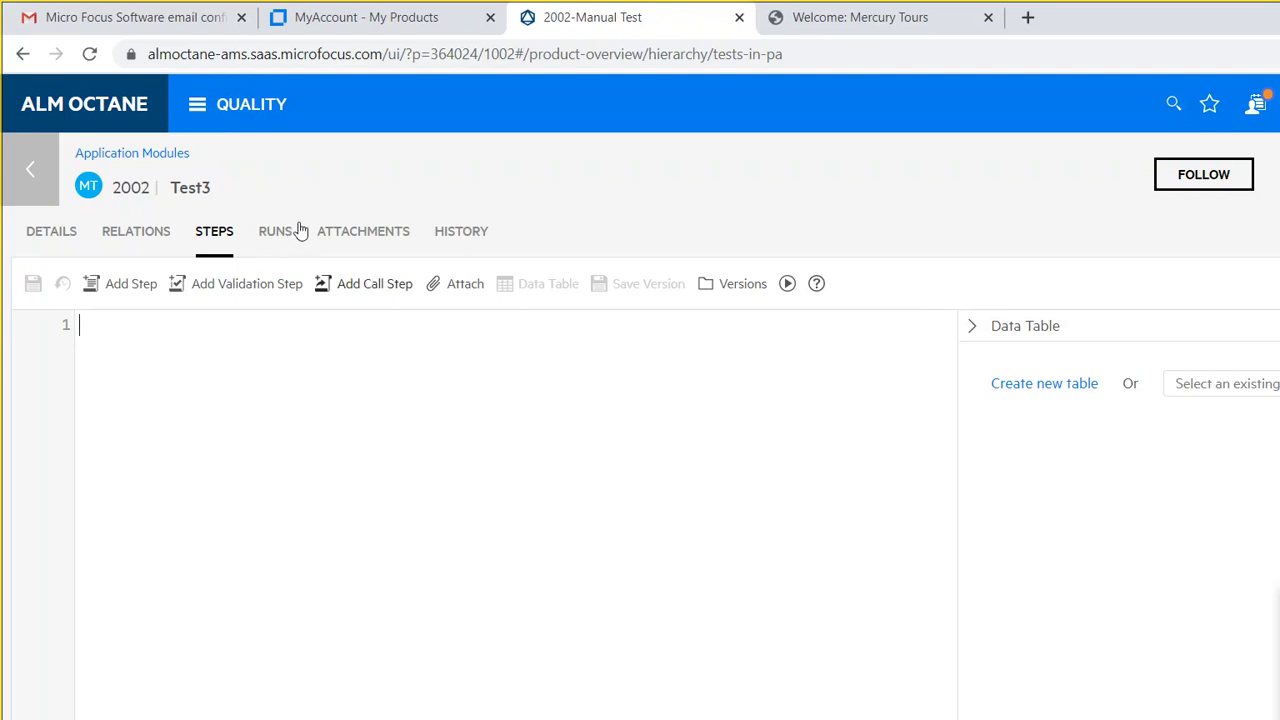
{"action": "key", "text": "Return"}
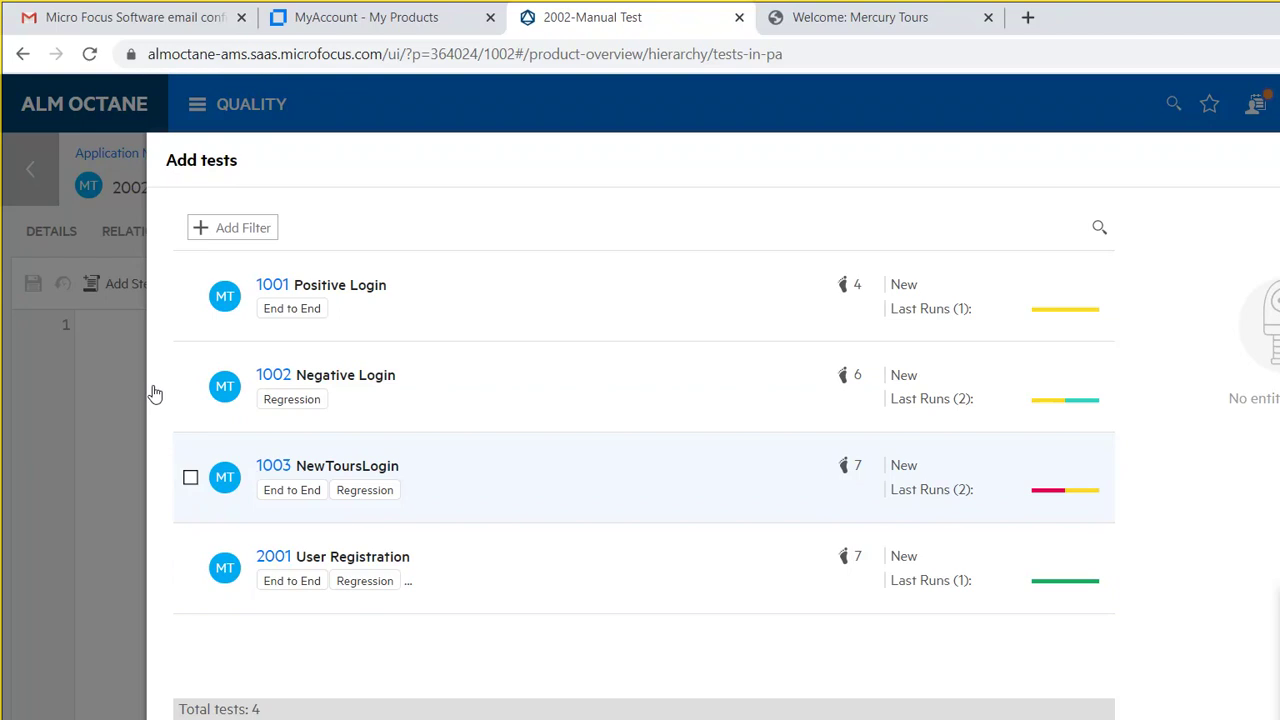
Step: Select 1003 NewToursLogin in Add tests and open it to view its eight login steps
{"action": "left_click", "coordinate": [190, 477]}
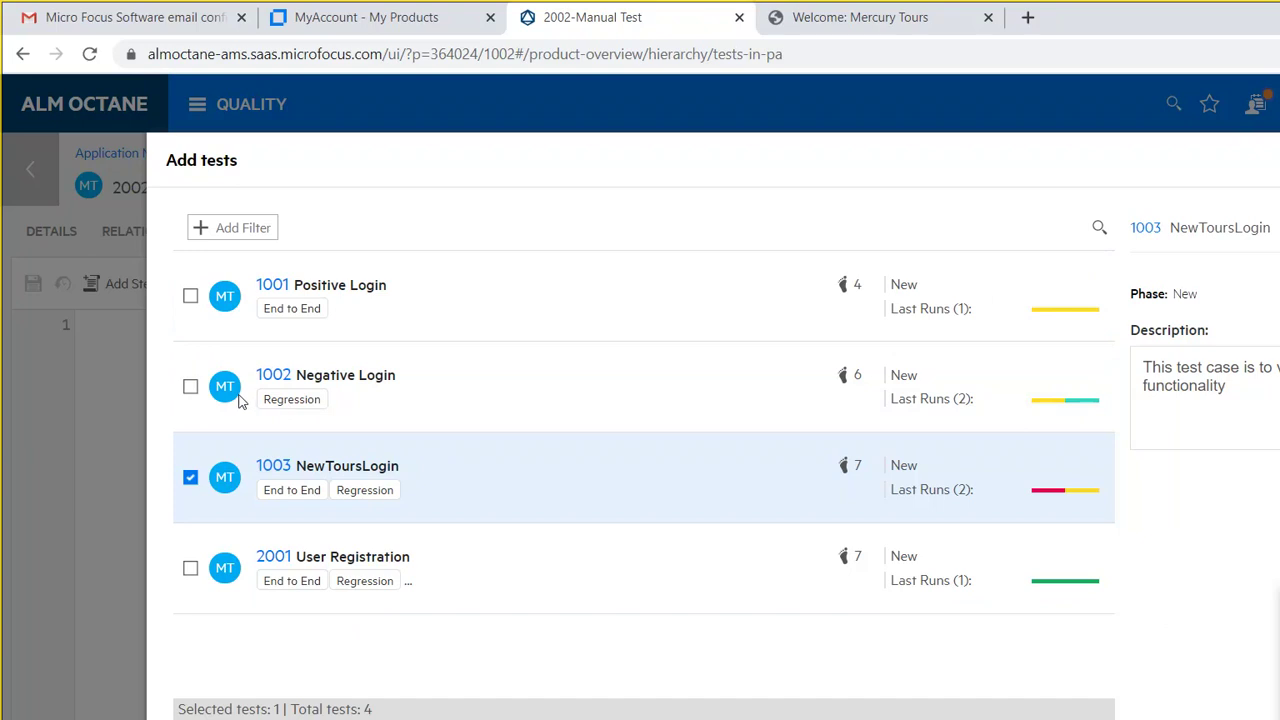
{"action": "left_click", "coordinate": [192, 228]}
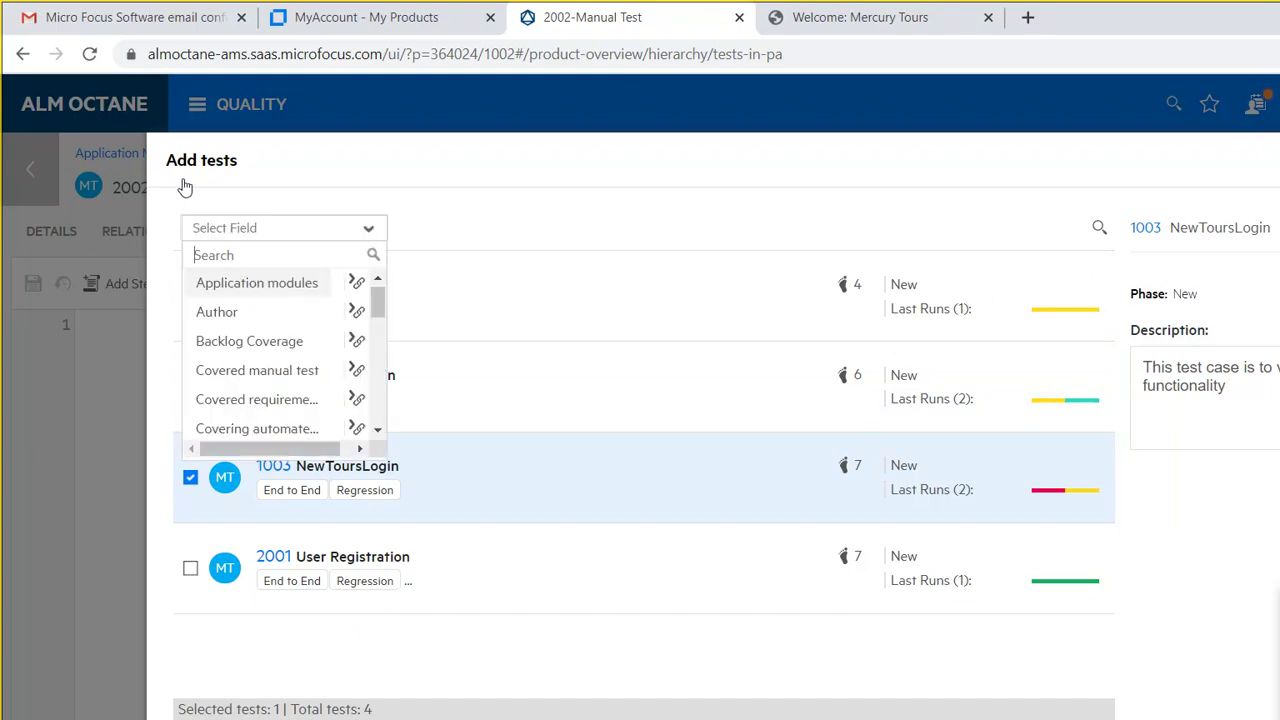
{"action": "left_click", "coordinate": [406, 168]}
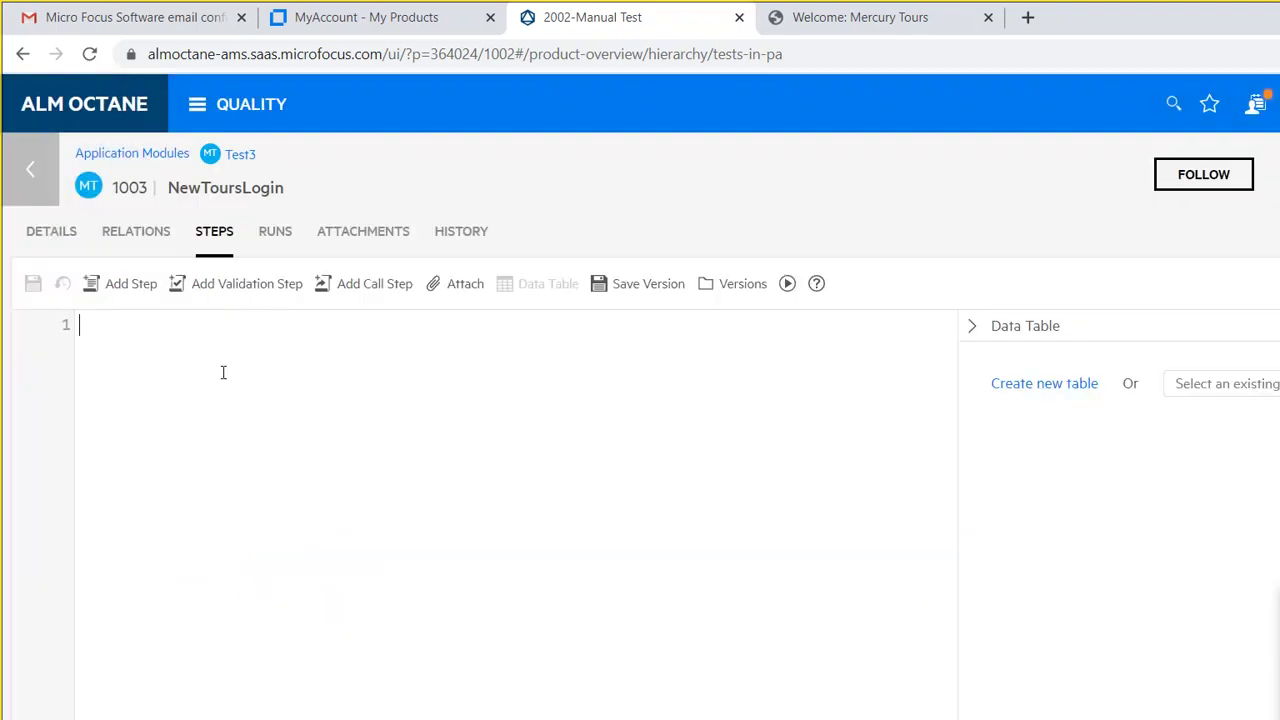
{"action": "key", "text": "ctrl+v"}
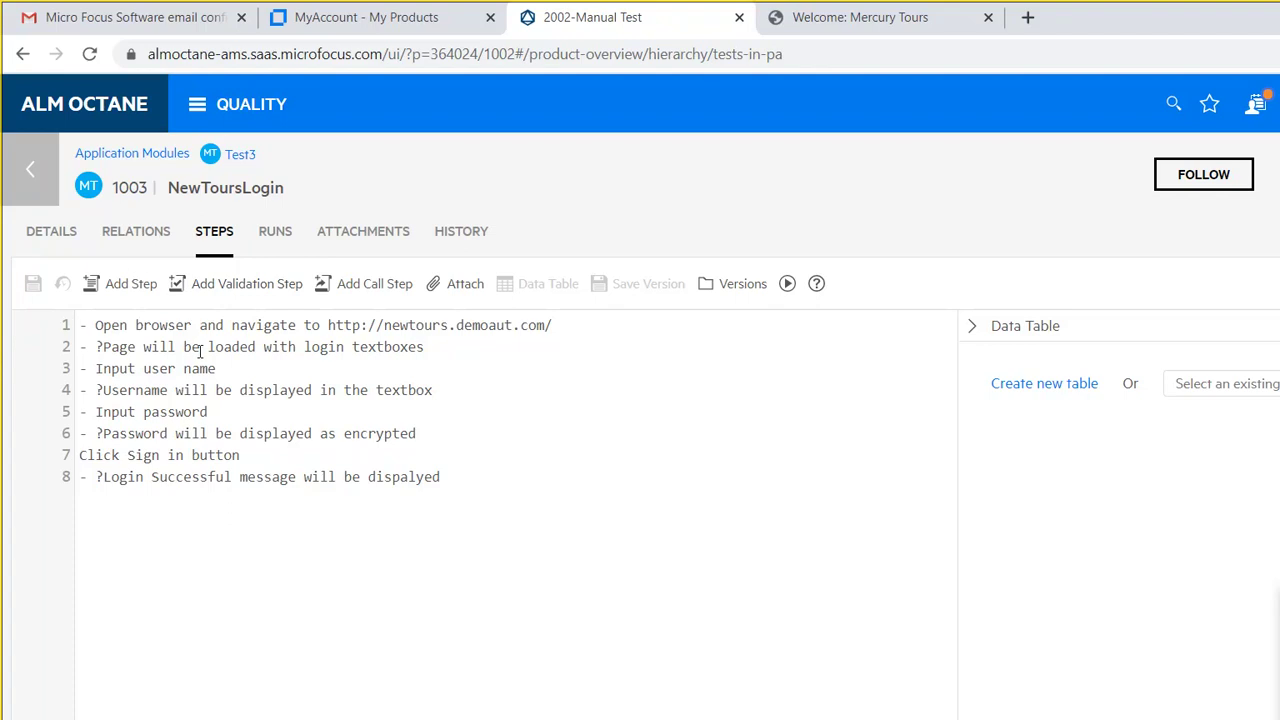
Step: Insert a call step to test 1003 NewToursLogin as the first step of test 2002
{"action": "left_click", "coordinate": [33, 149]}
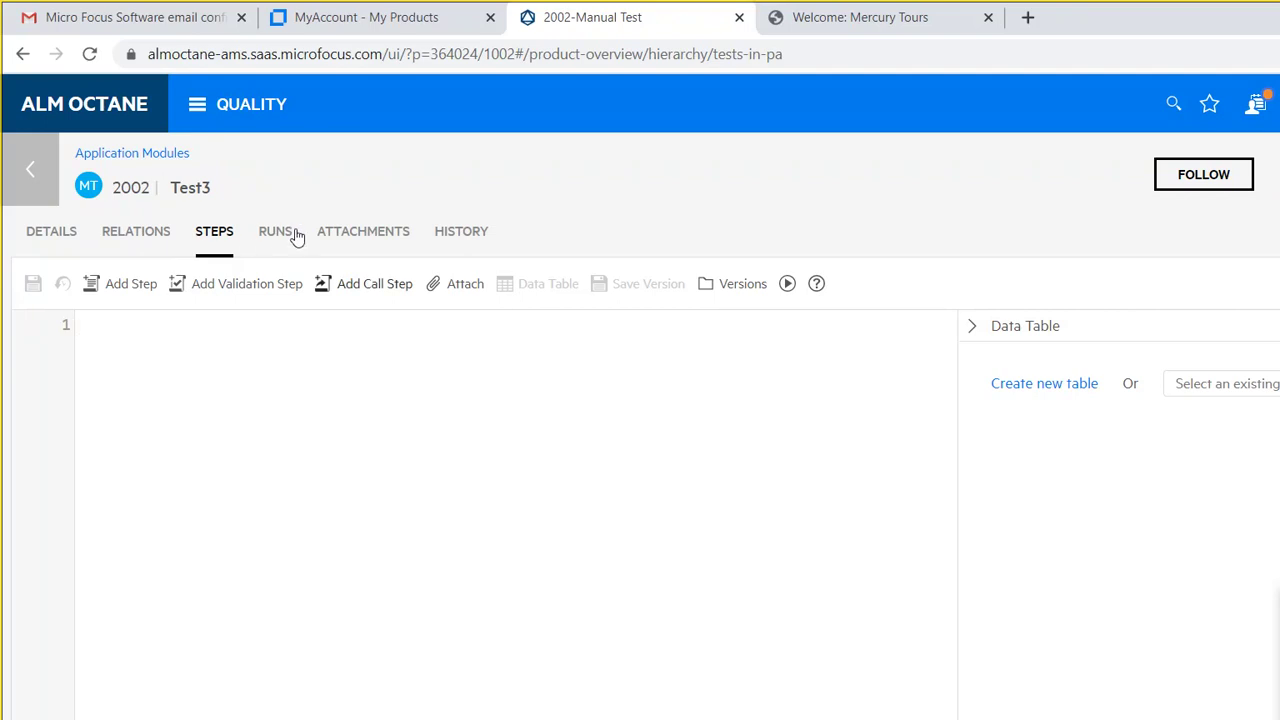
{"action": "key", "text": "ctrl+shift+c"}
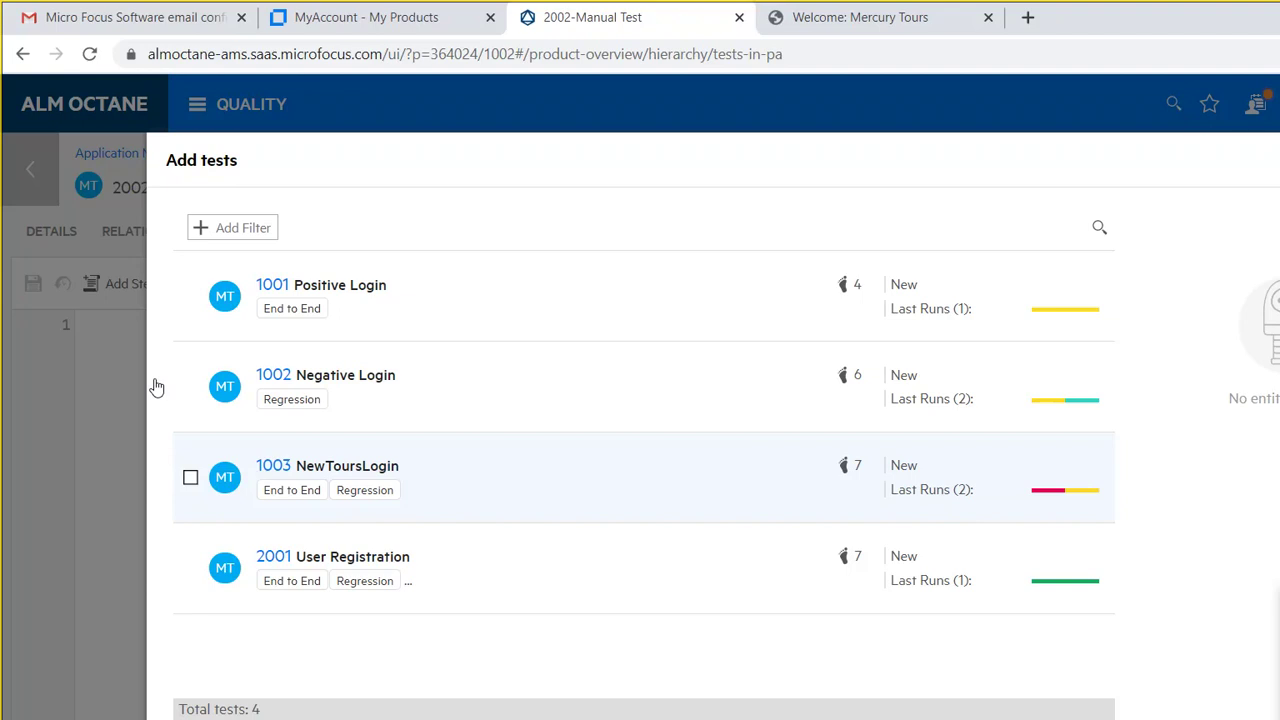
{"action": "key", "text": "space"}
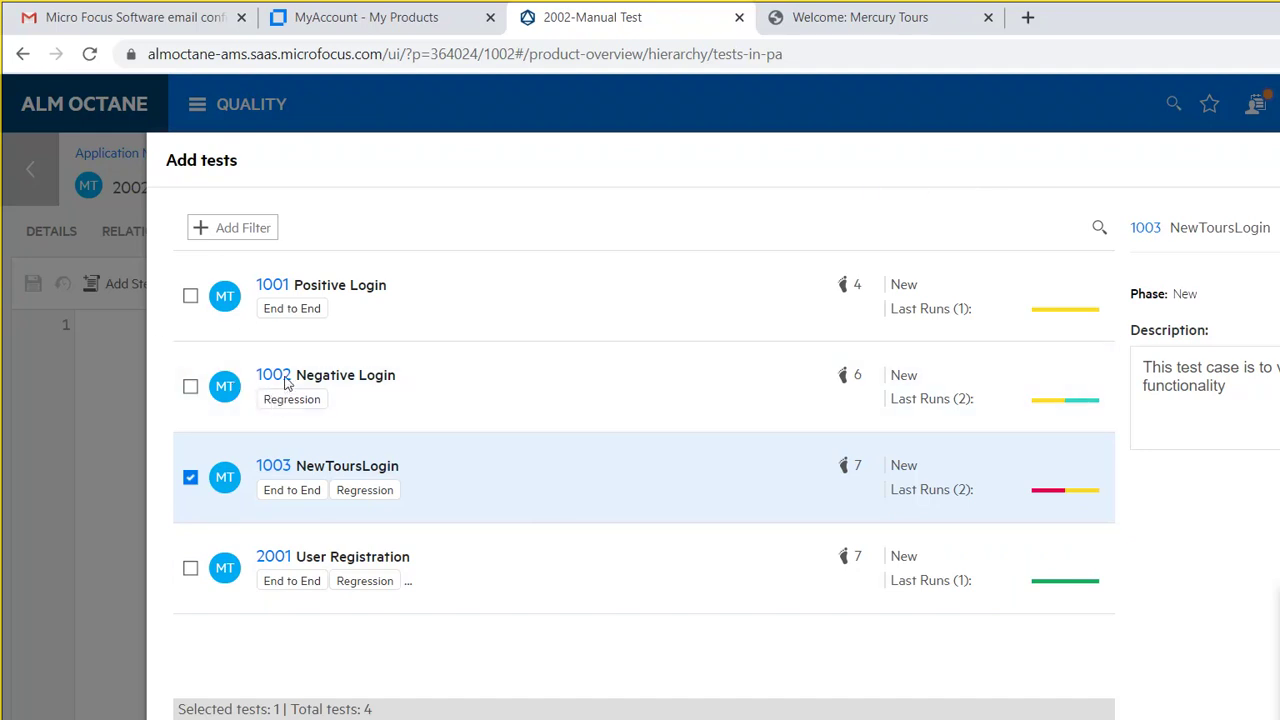
{"action": "left_click", "coordinate": [152, 391]}
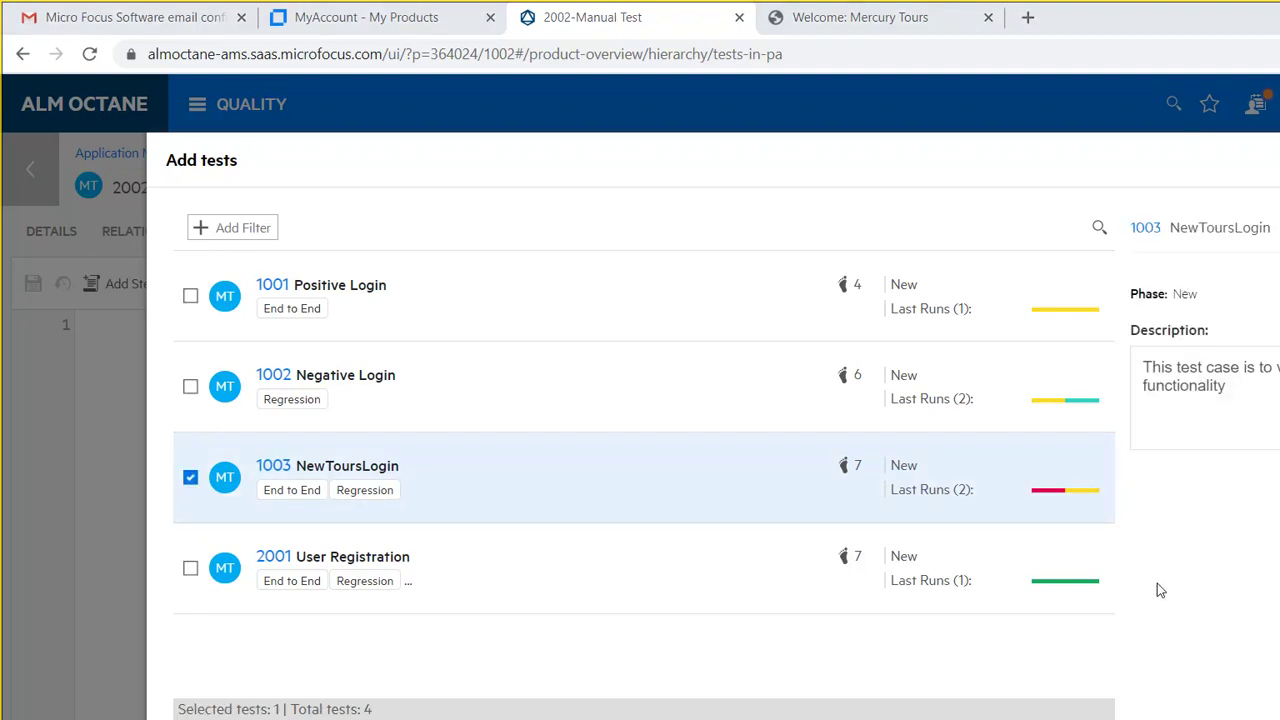
{"action": "left_click", "coordinate": [1074, 628]}
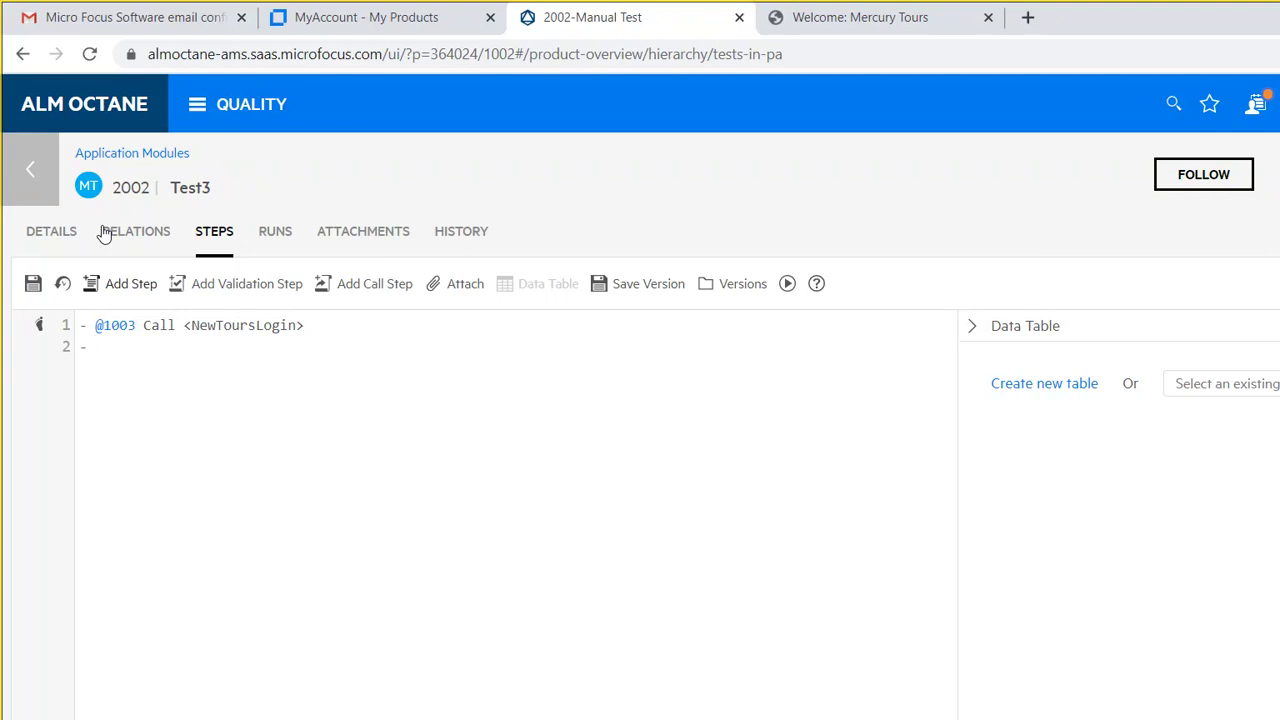
Step: Add step 'Click Flights Tab from the Left Navigation Bar' with validation 'Flights selection will be loaded'
{"action": "type", "text": "Click Flights Tab"}
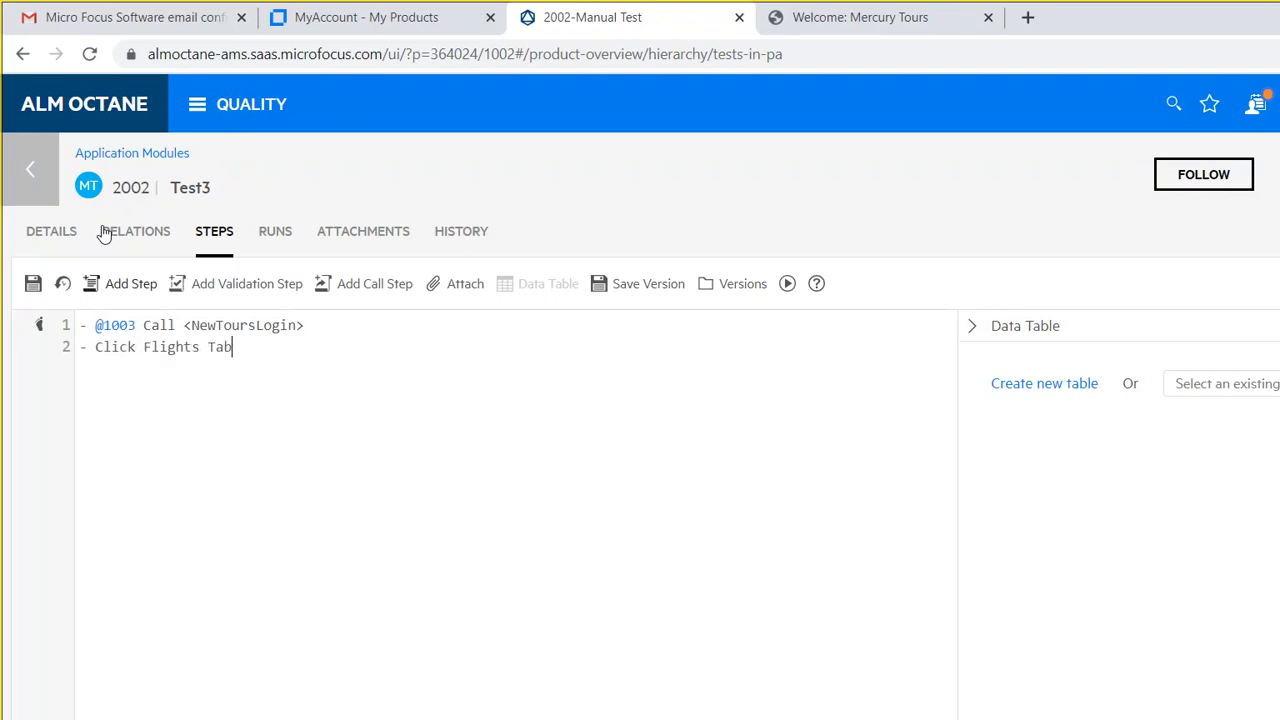
{"action": "type", "text": " from the Left Naviga"}
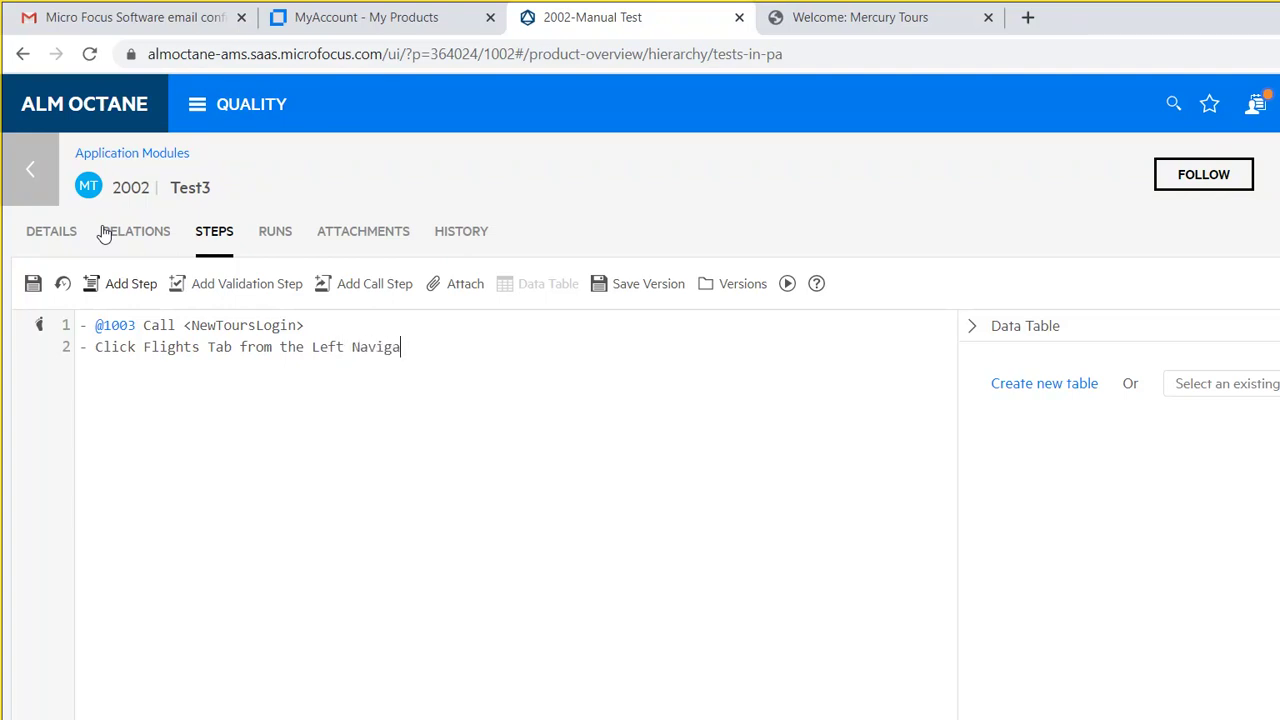
{"action": "type", "text": "tion Bar"}
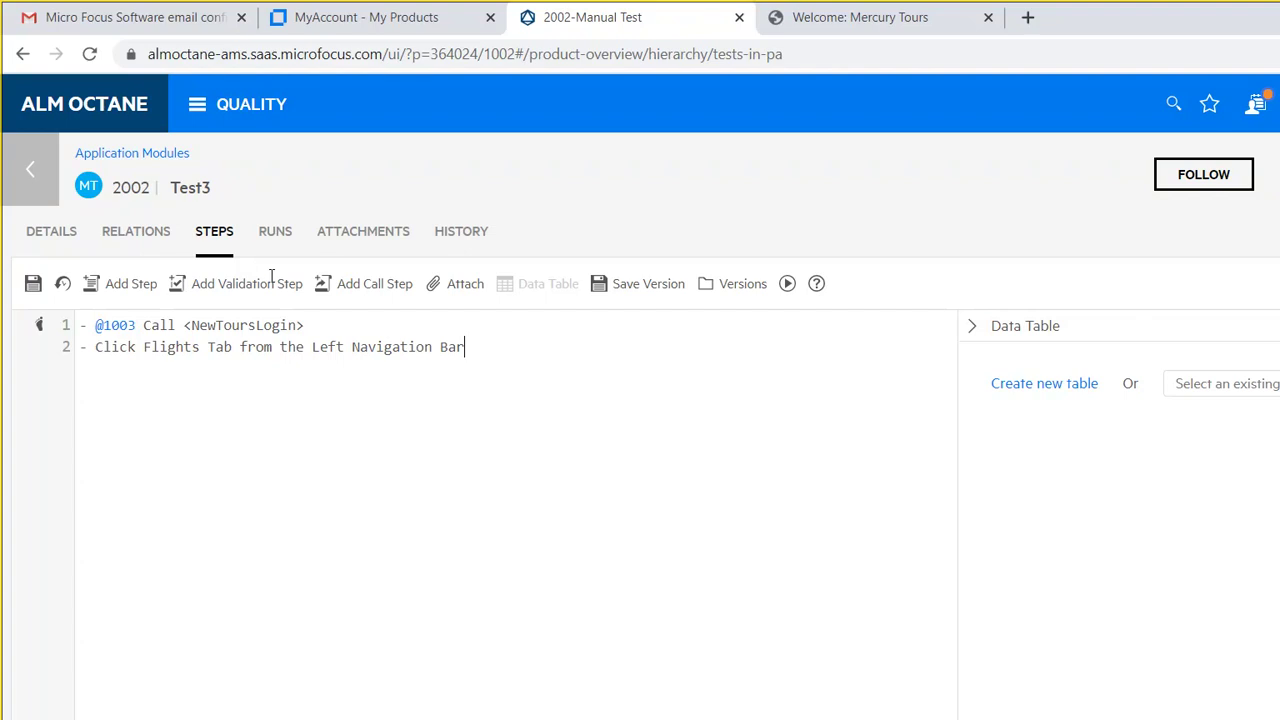
{"action": "key", "text": "Return"}
{"action": "type", "text": "?"}
{"action": "type", "text": "Flights selection will be loaded"}
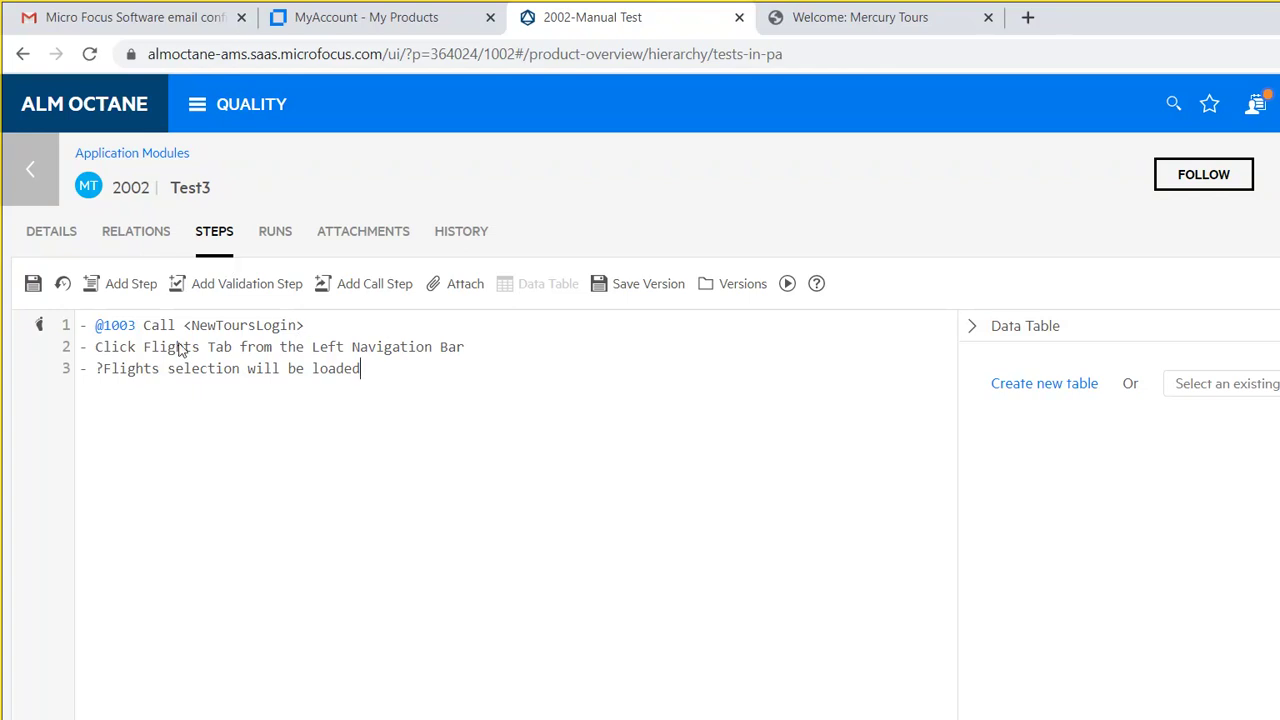
Step: Rename test 2002 from Test3 to 'Book a Flight' and save it
{"action": "left_click", "coordinate": [172, 146]}
{"action": "left_click_drag", "start_coordinate": [171, 146], "coordinate": [133, 147]}
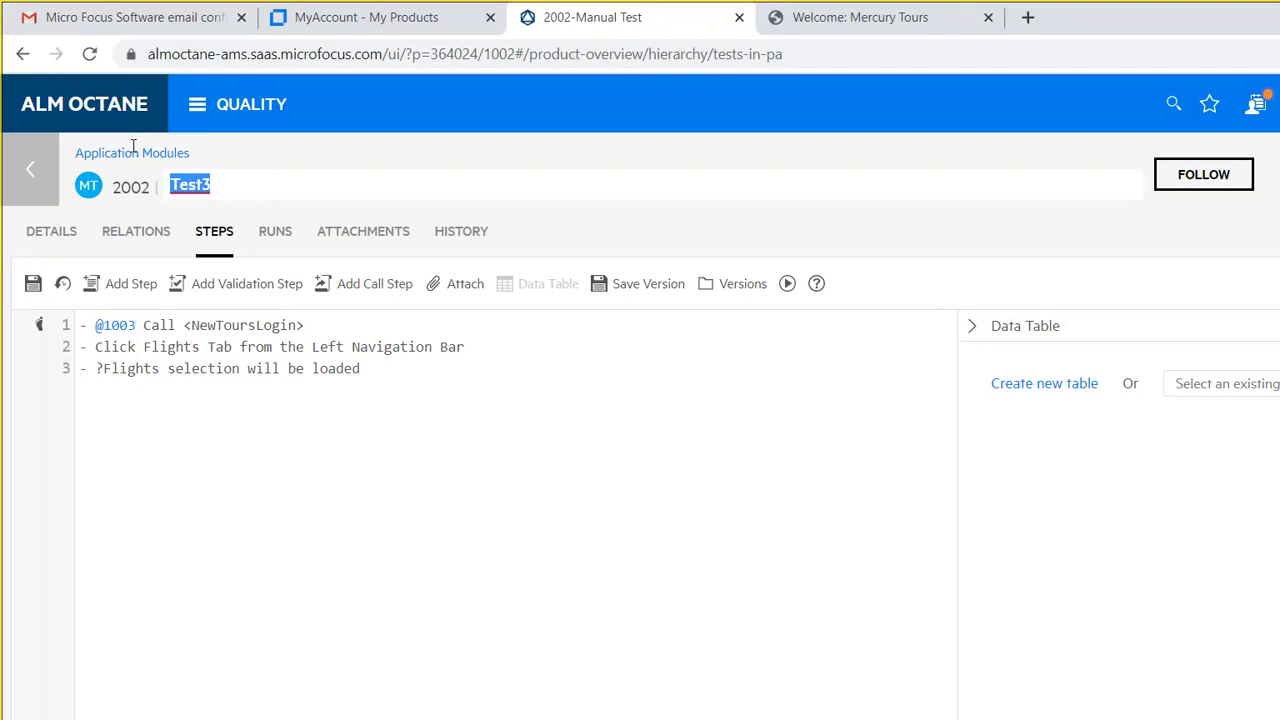
{"action": "type", "text": "Book a"}
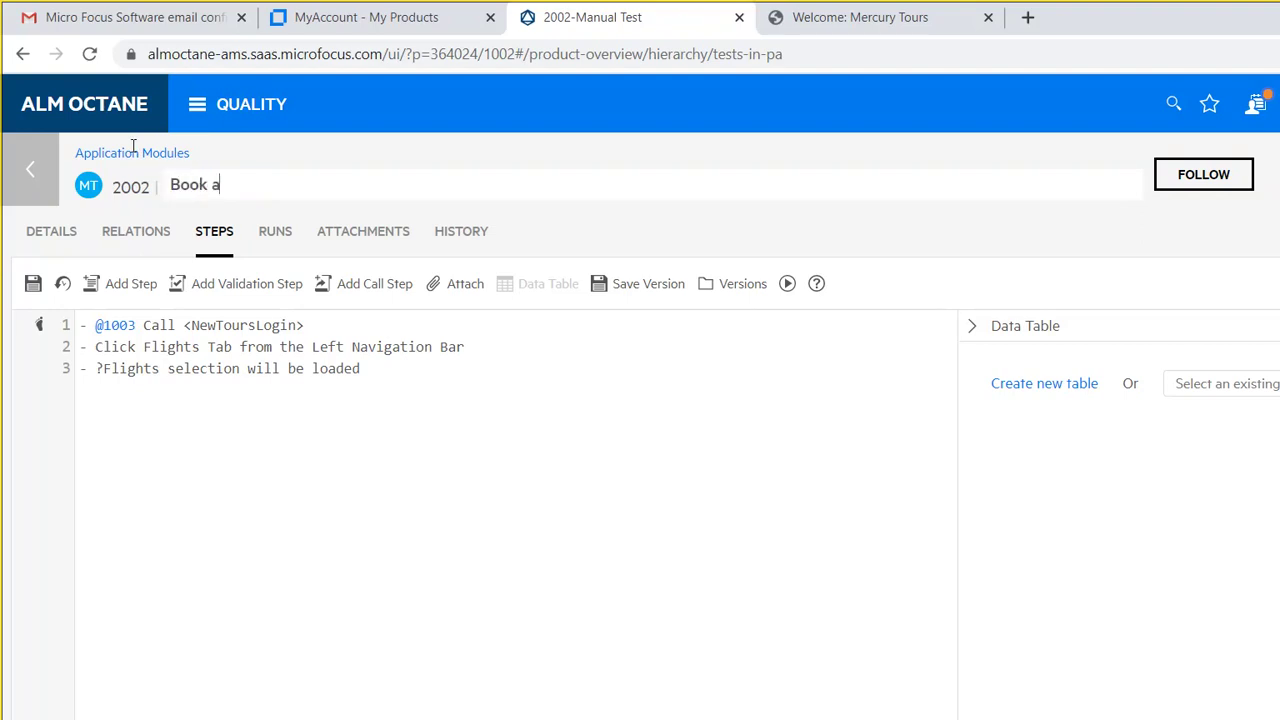
{"action": "type", "text": " Flight"}
{"action": "left_click", "coordinate": [32, 230]}
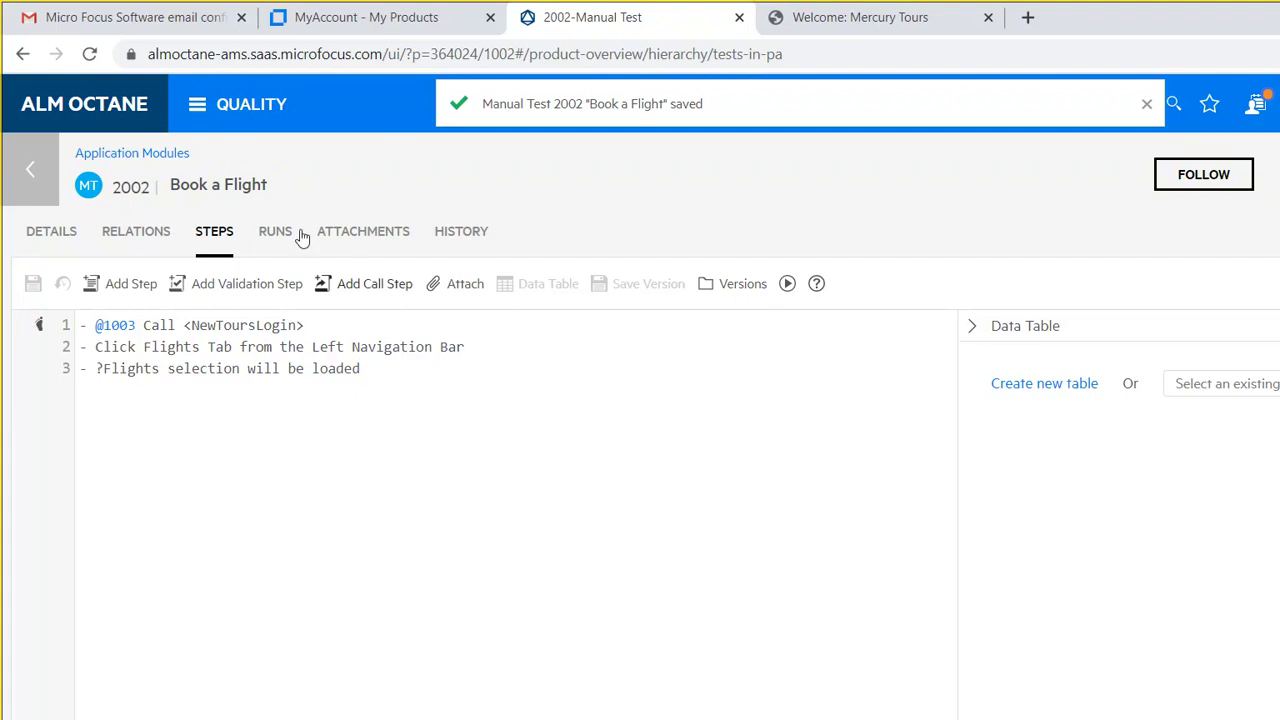
Step: Launch a manual run of the Book a Flight test in the runner
{"action": "left_click", "coordinate": [32, 142]}
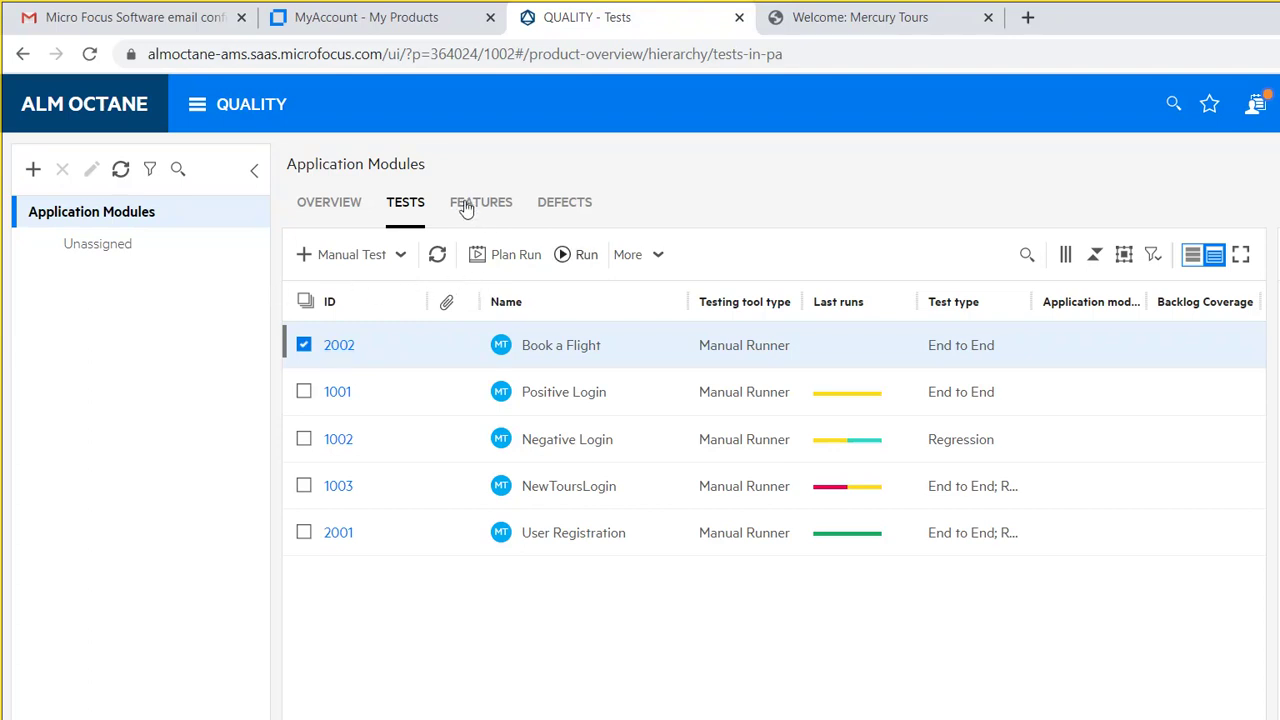
{"action": "key", "text": "Return"}
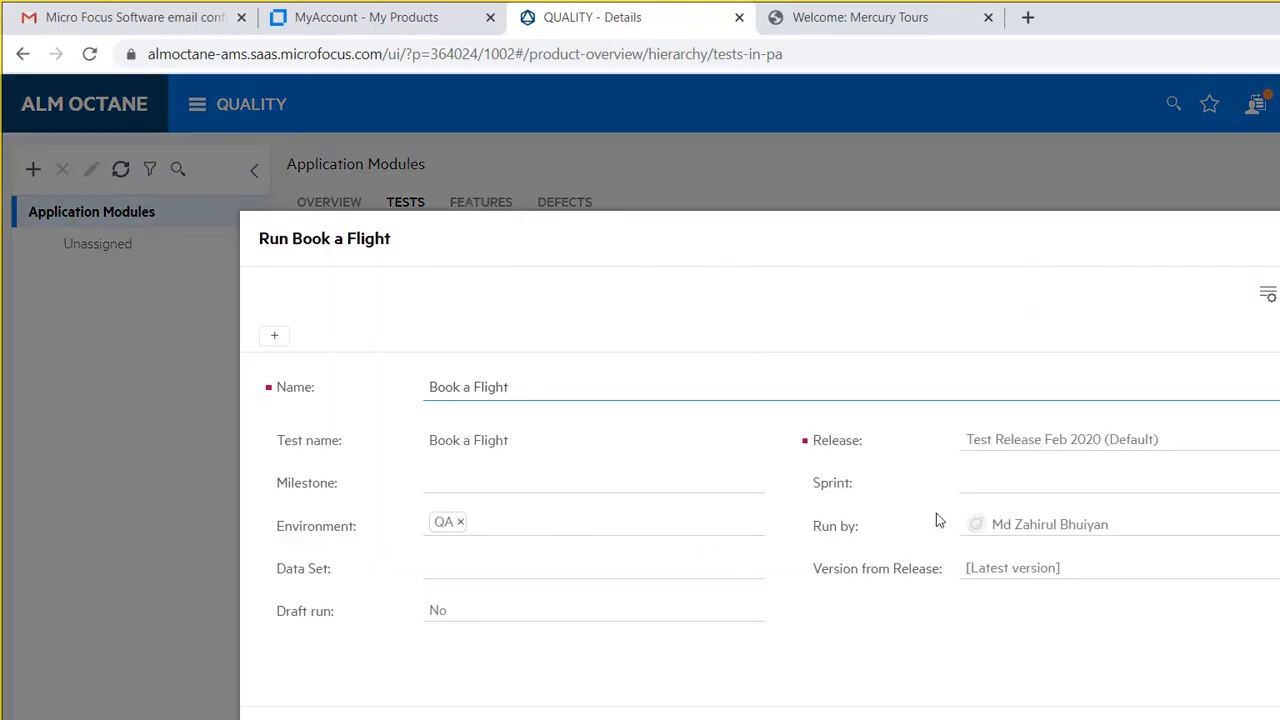
{"action": "key", "text": "Return"}
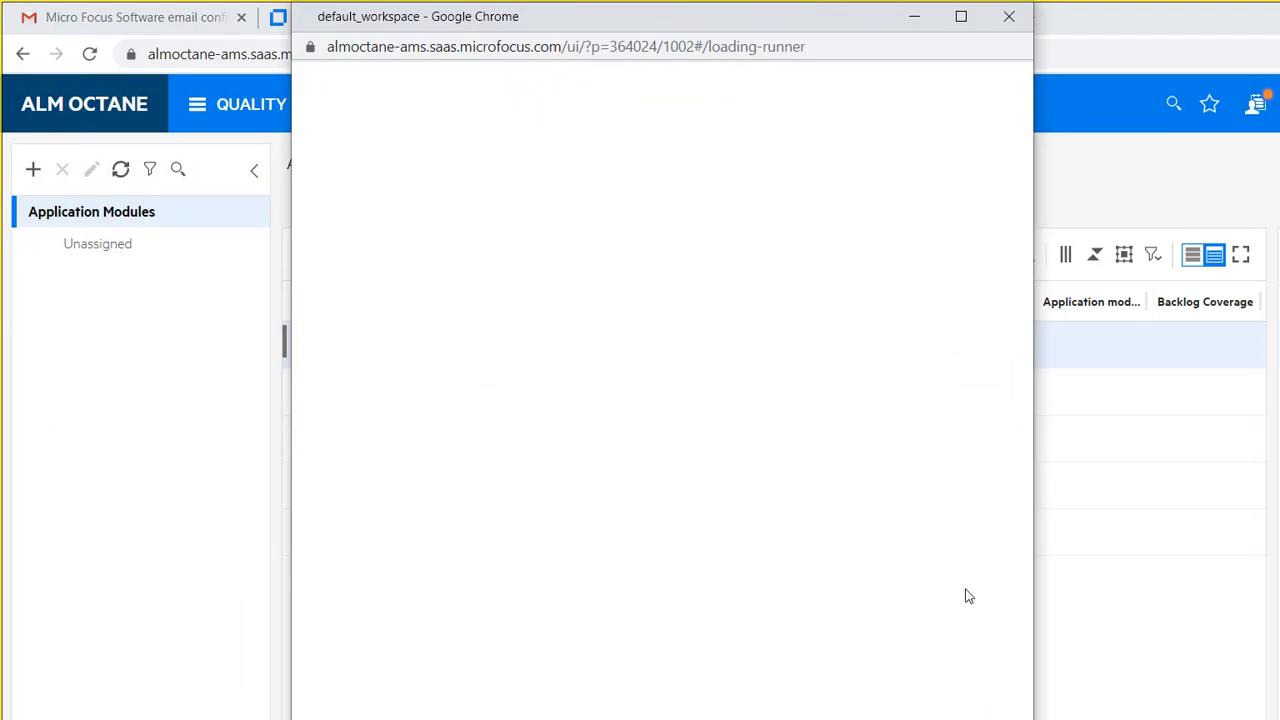
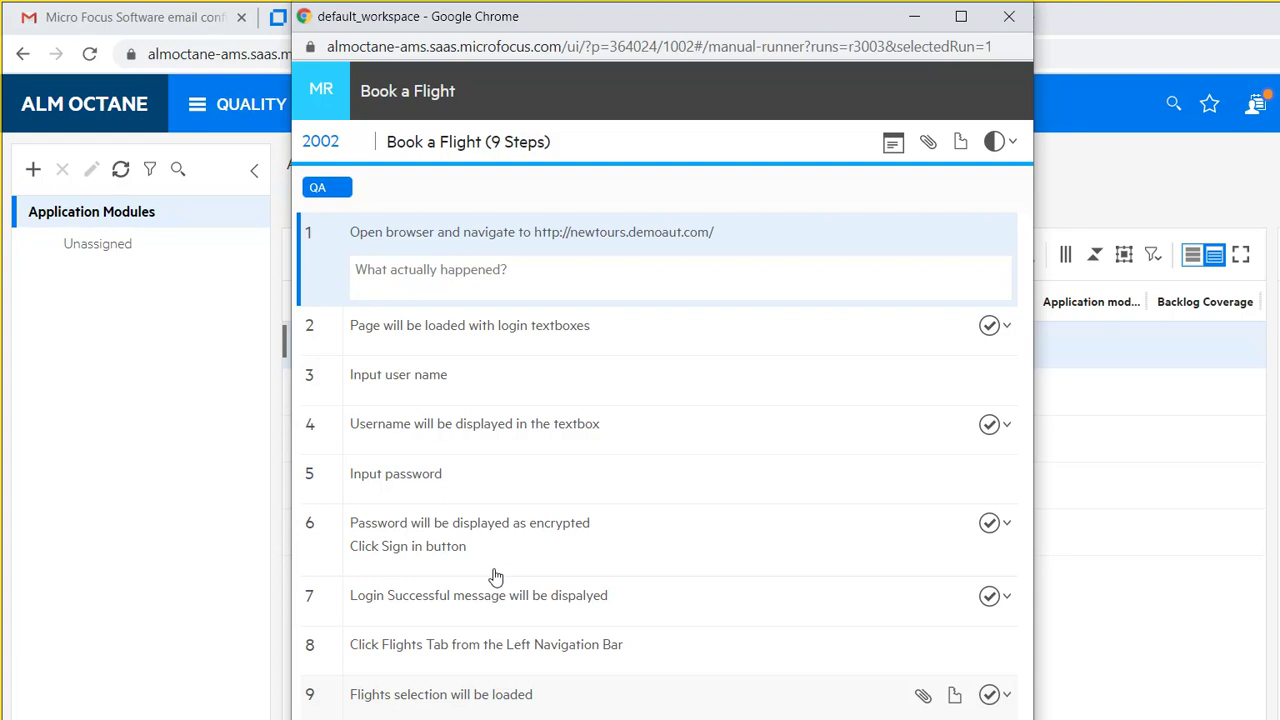
Step: Switch from the ALM Octane manual runner to the Skype 'QA 2019' group call window
{"action": "left_click", "coordinate": [646, 710]}
{"action": "key", "text": "alt+Tab"}
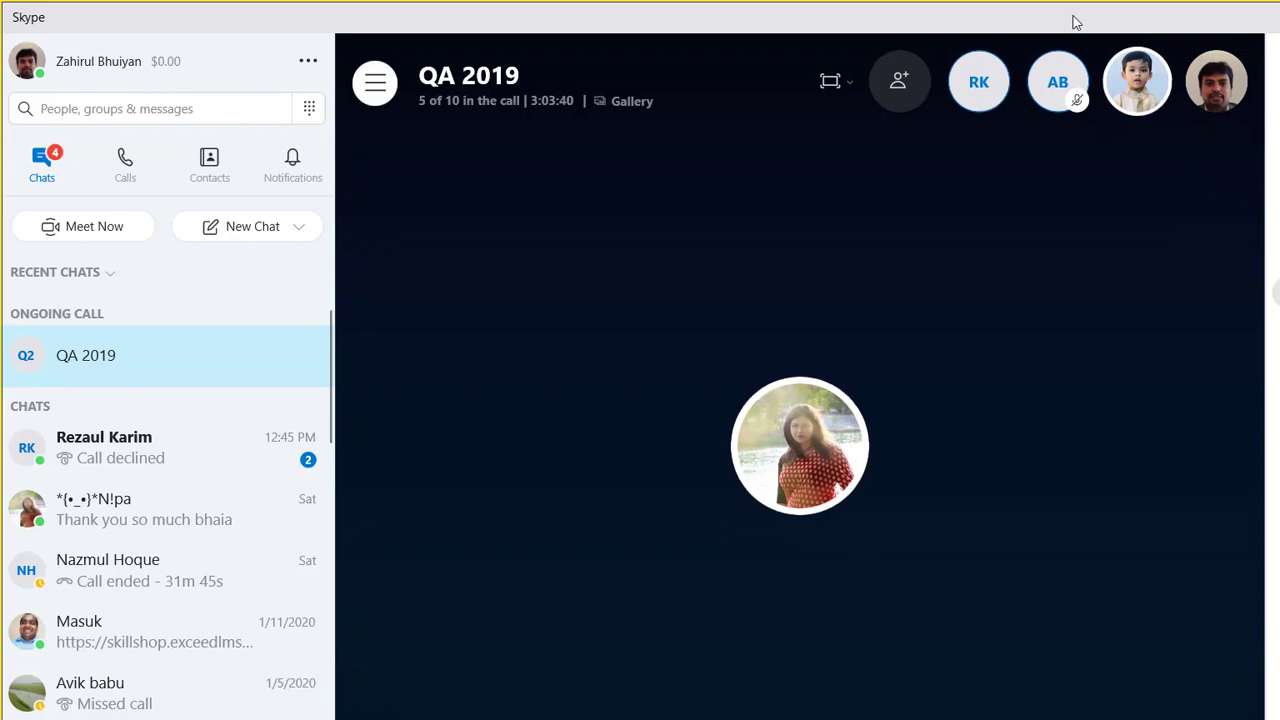
Step: Minimize the Skype call to reveal the Book a Flight manual runner
{"action": "left_click", "coordinate": [1187, 21]}
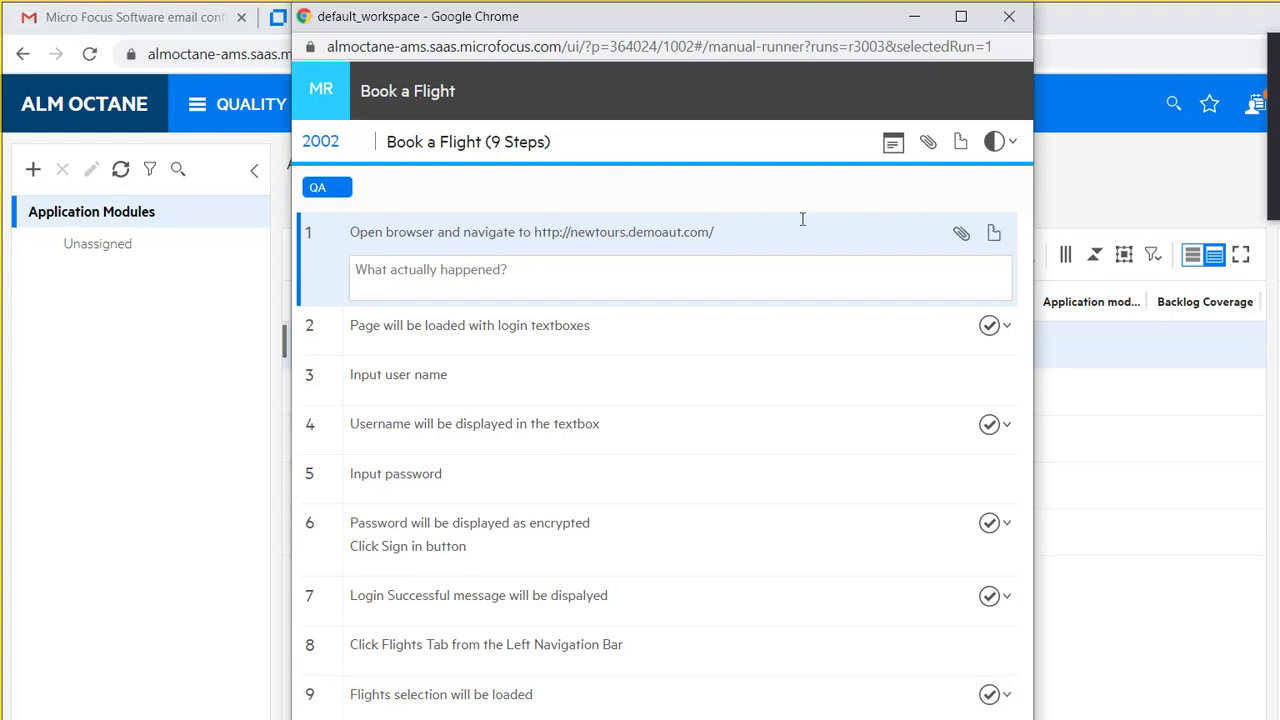
Step: Set steps 2, 4 and 6 to Passed and step 7 to Failed in the run
{"action": "key", "text": "Tab"}
{"action": "key", "text": "Return"}
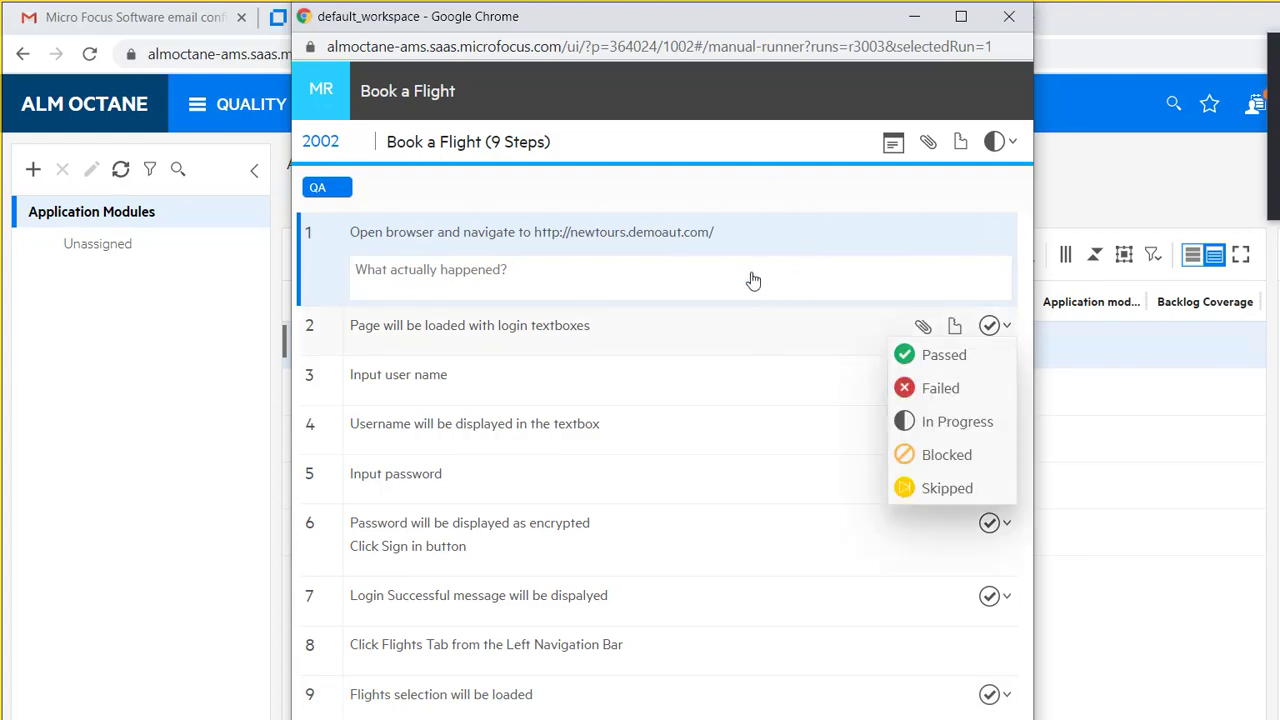
{"action": "key", "text": "Return"}
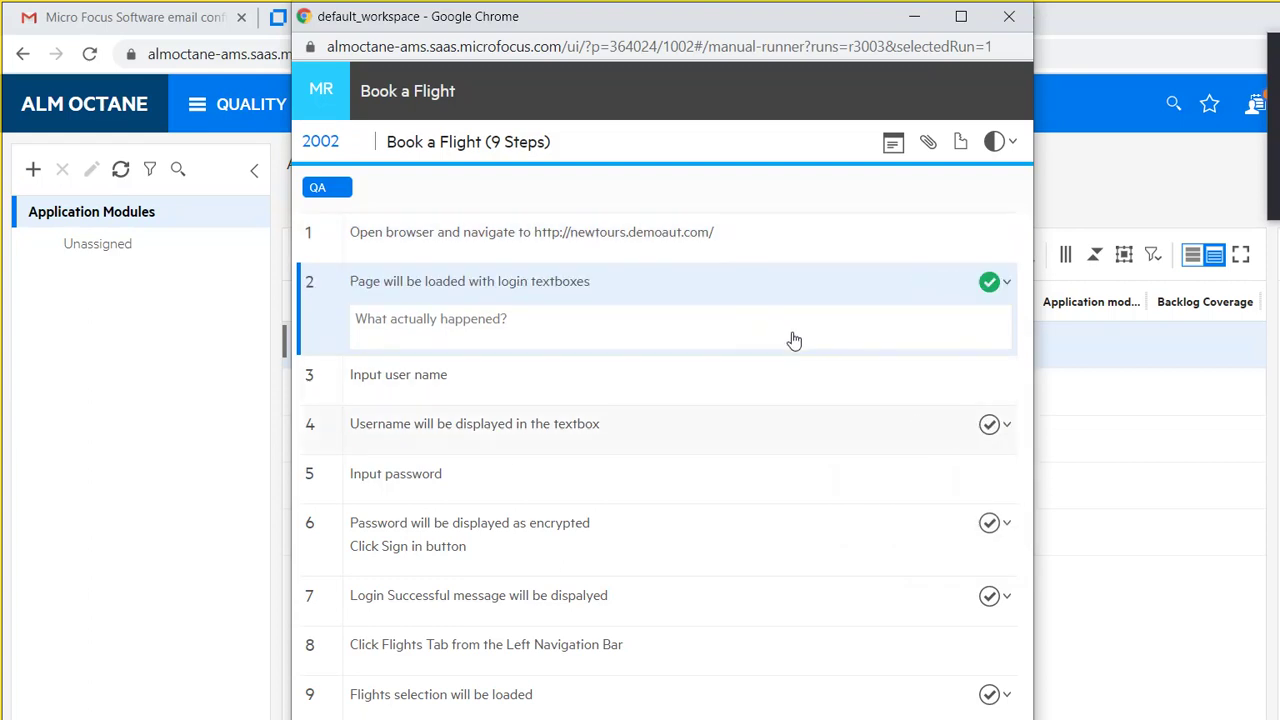
{"action": "key", "text": "Return"}
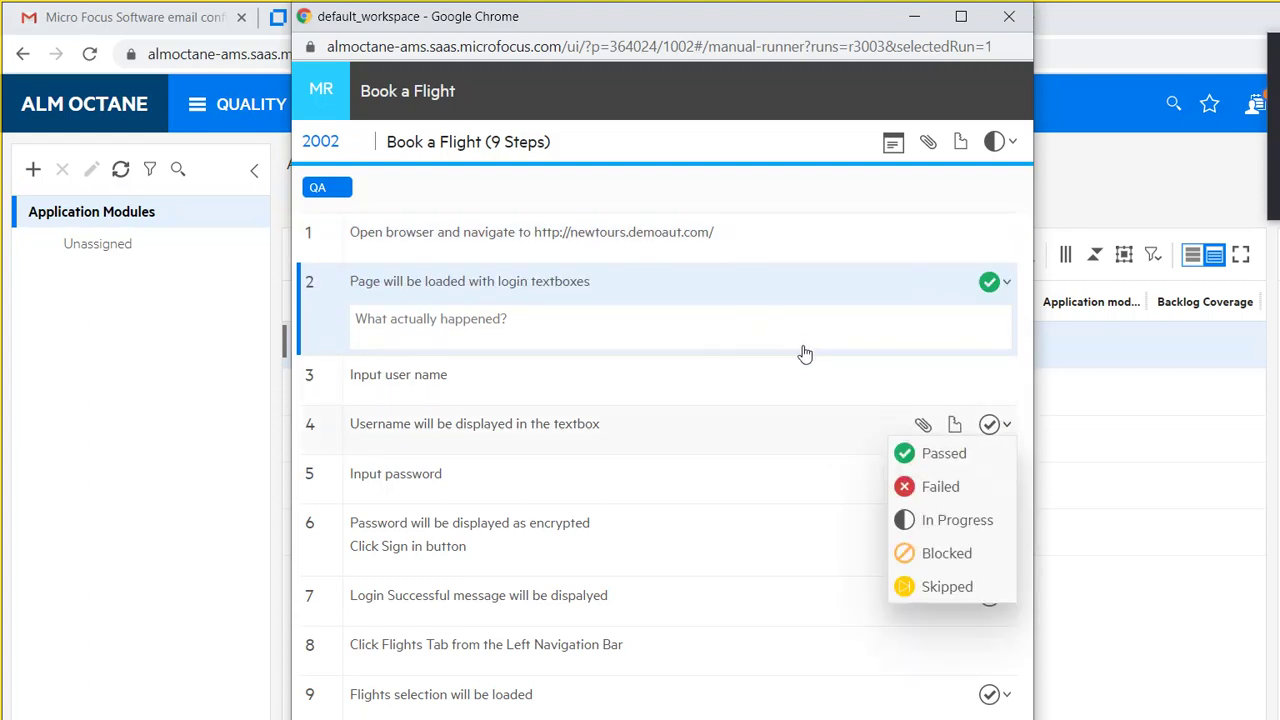
{"action": "key", "text": "Return"}
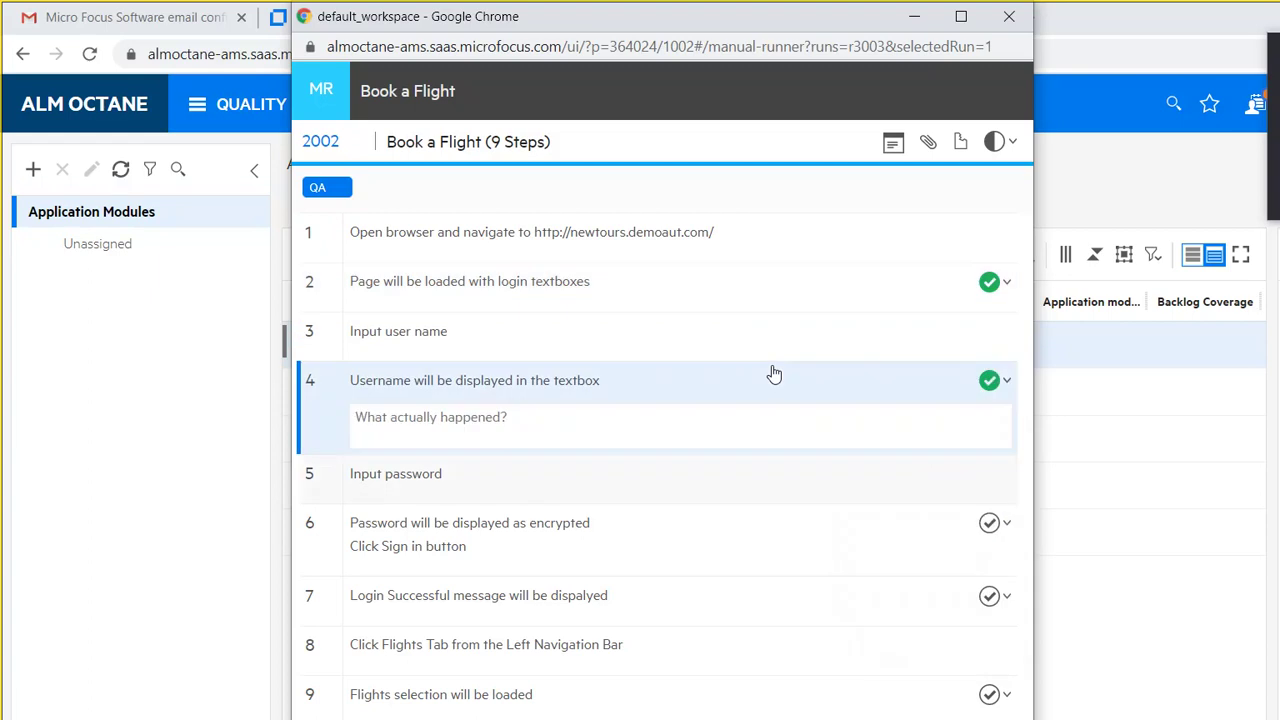
{"action": "key", "text": "Return"}
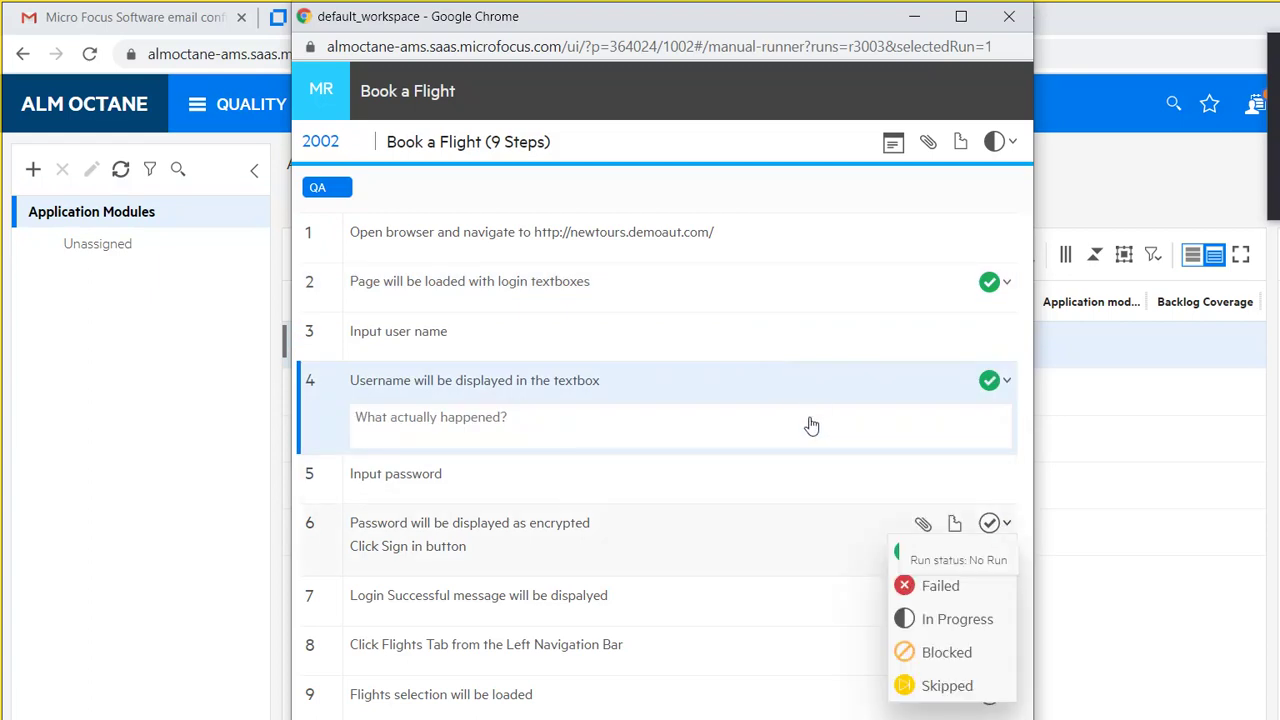
{"action": "key", "text": "Return"}
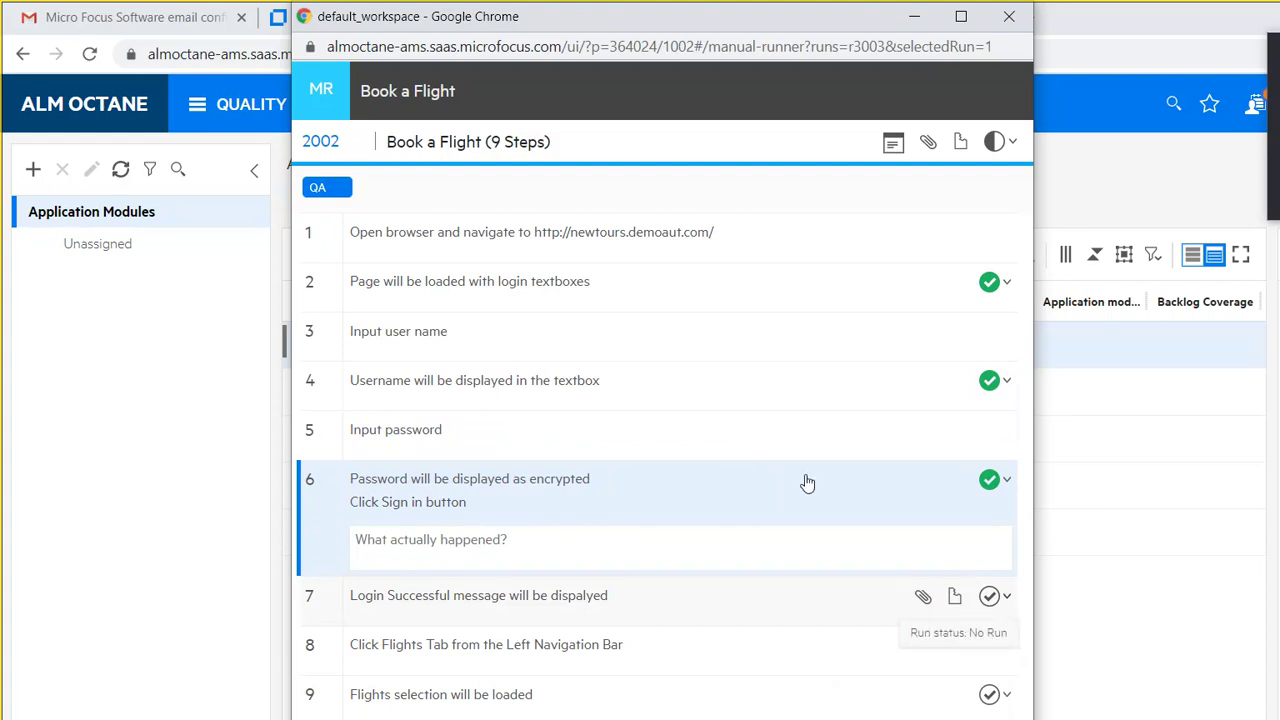
{"action": "key", "text": "Down"}
{"action": "key", "text": "Return"}
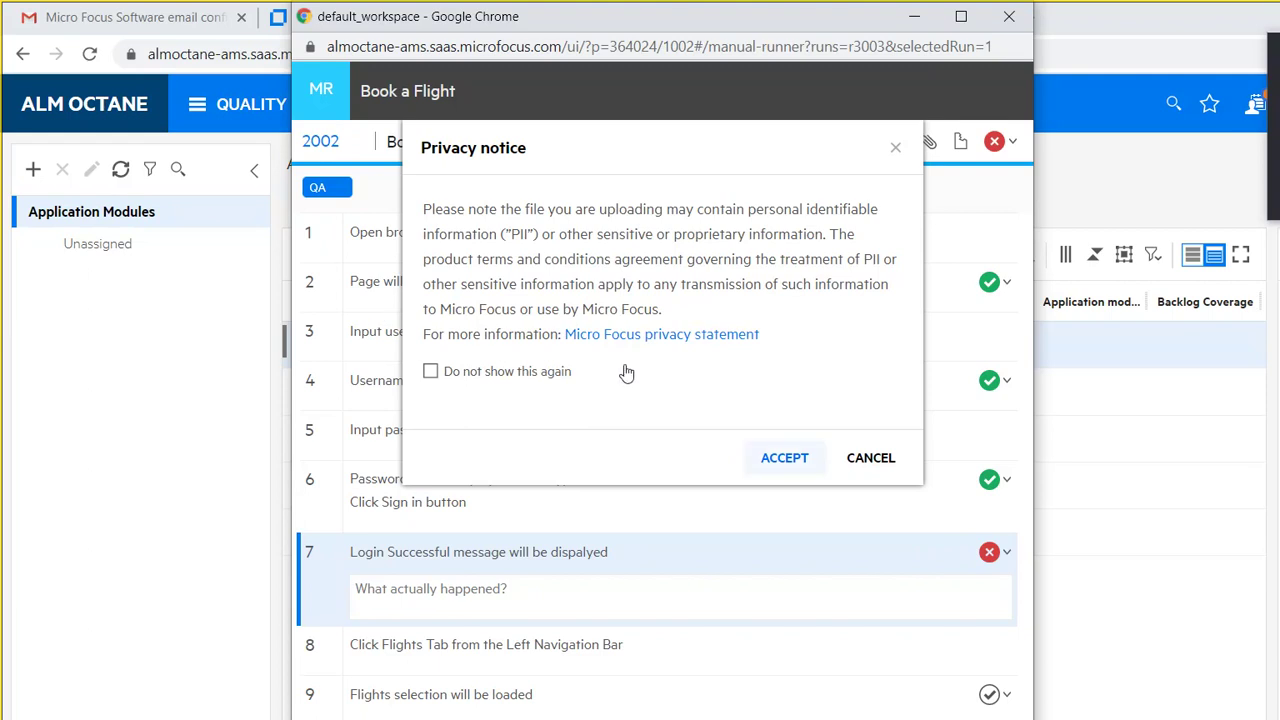
Step: Dismiss the upload prompts, note 'A defect is already reported on this. Defect Number:' on step 7, then view Defects
{"action": "key", "text": "Return"}
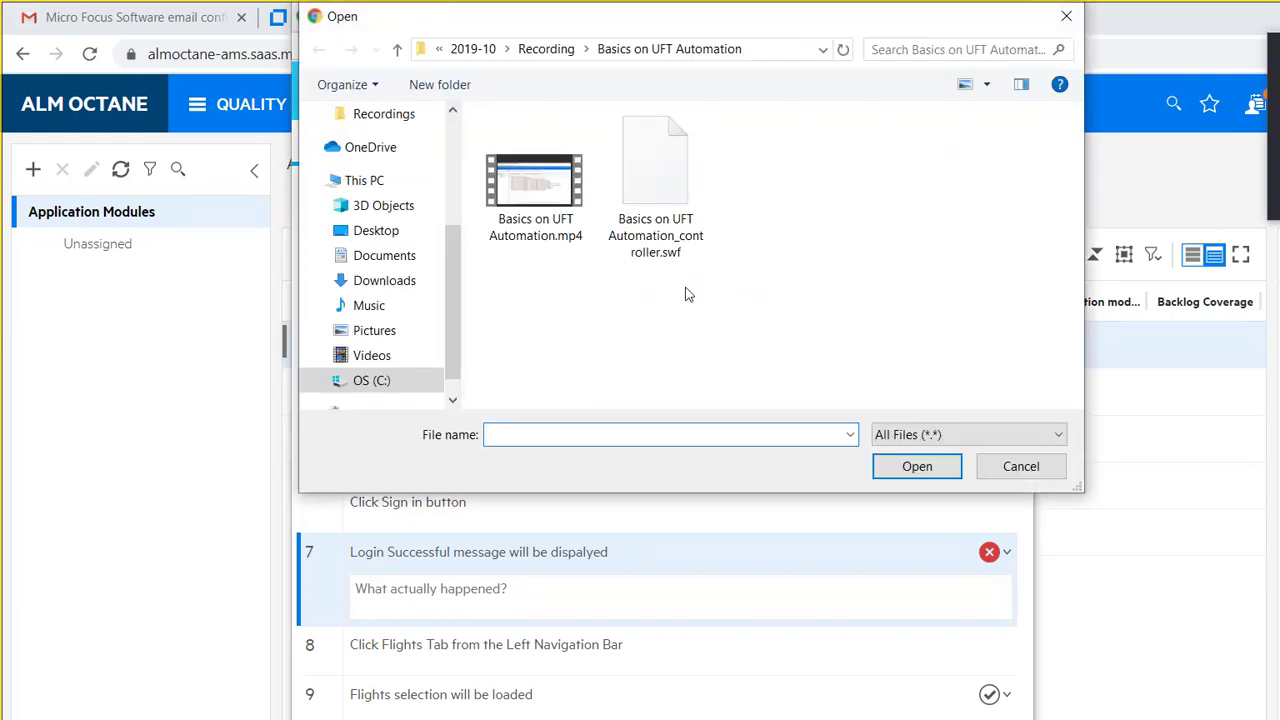
{"action": "left_click", "coordinate": [1066, 16]}
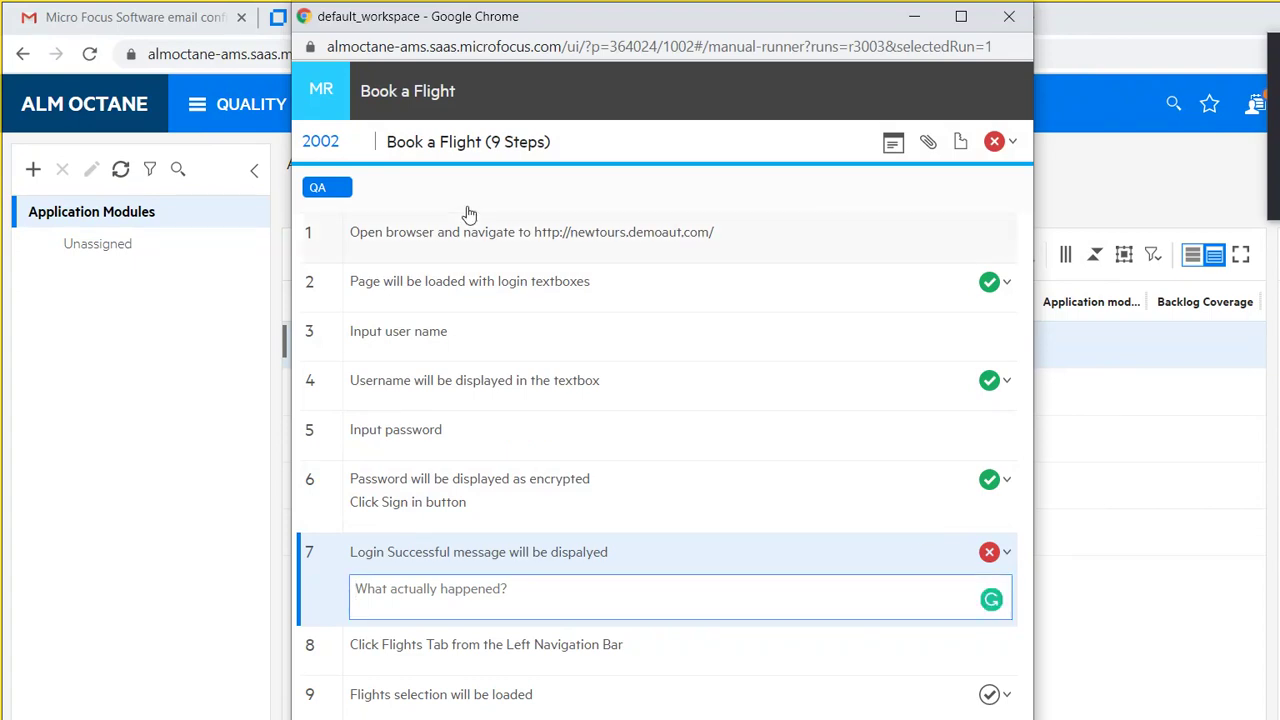
{"action": "type", "text": "A"}
{"action": "type", "text": "deect"}
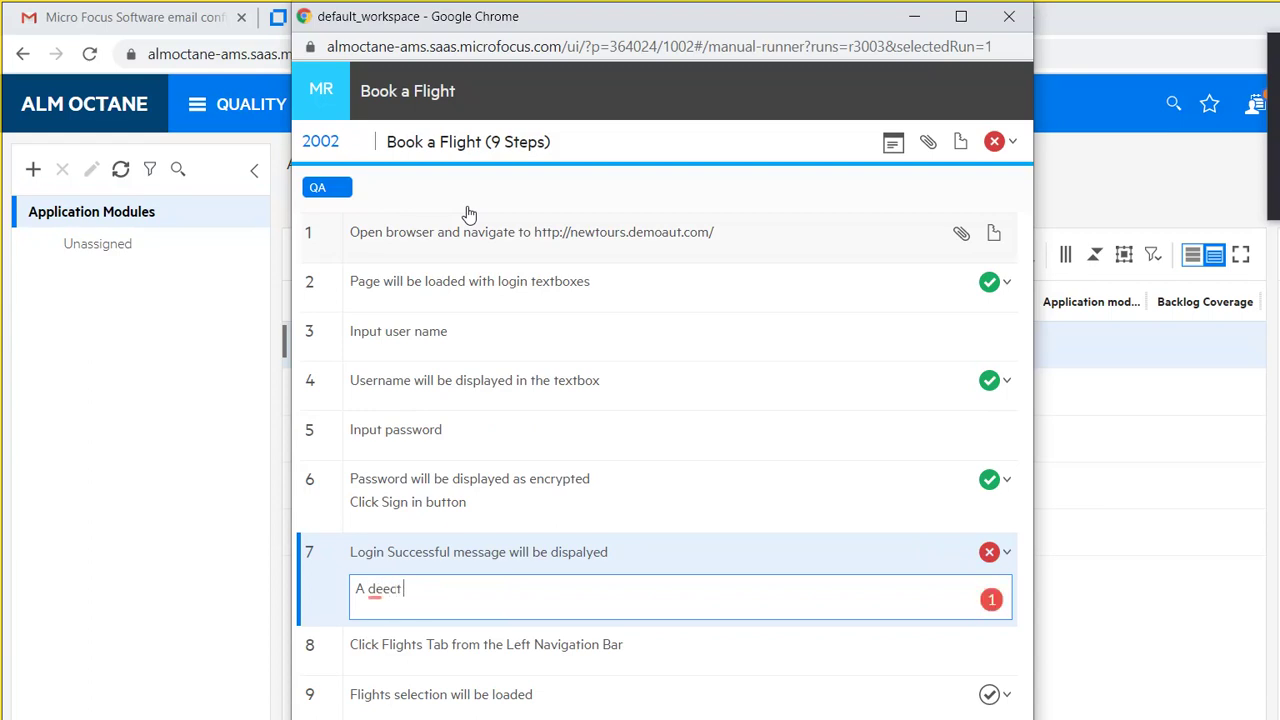
{"action": "key", "text": "BackSpace"}
{"action": "key", "text": "BackSpace"}
{"action": "key", "text": "BackSpace"}
{"action": "type", "text": "fect is already re"}
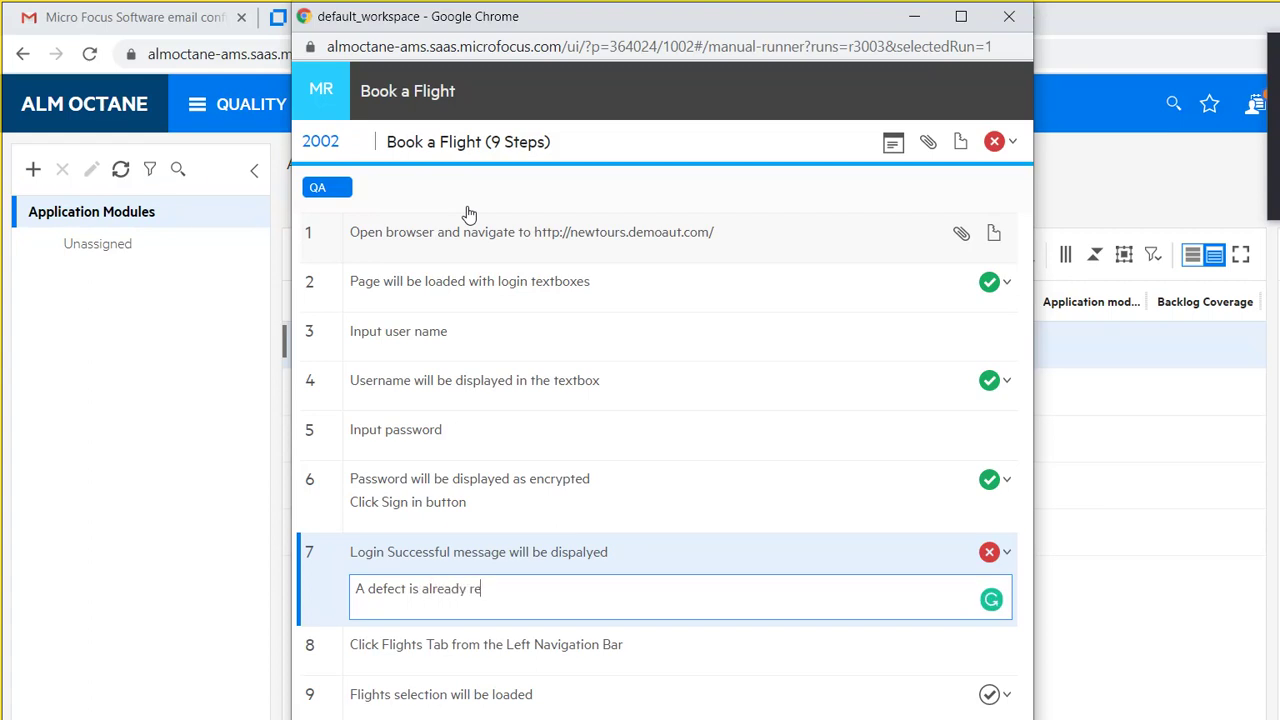
{"action": "type", "text": "ported on this. Defect"}
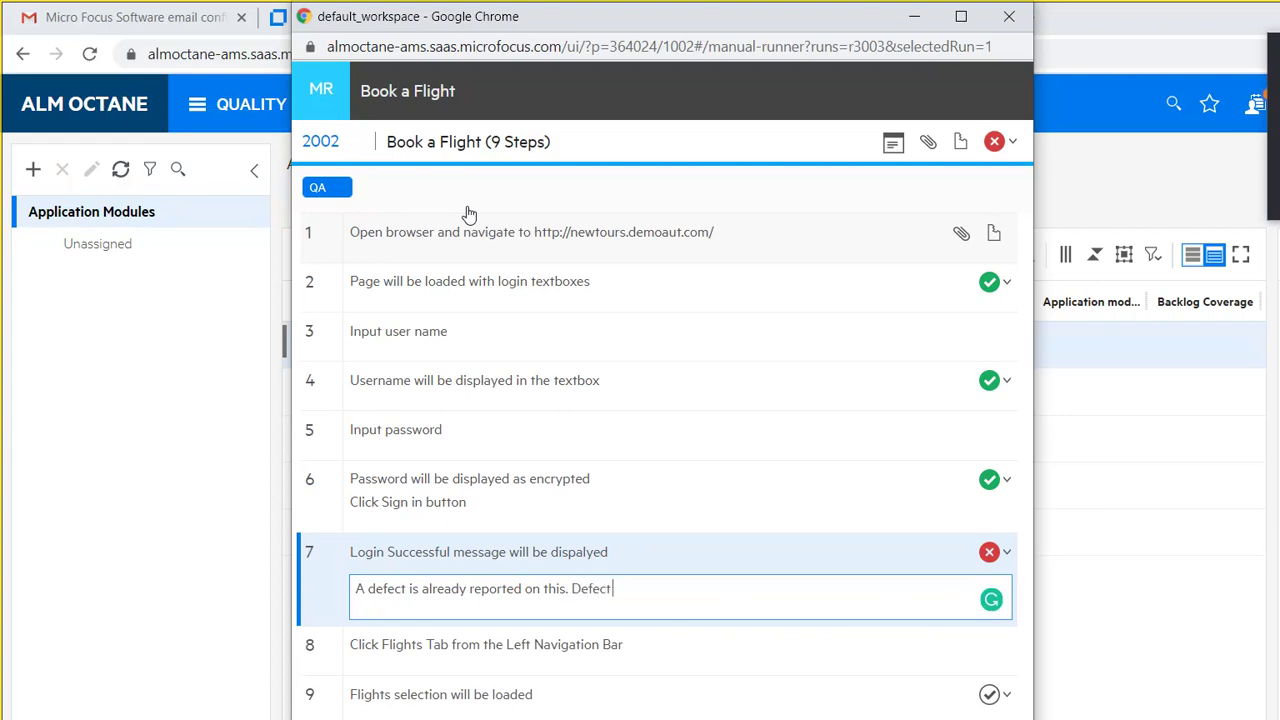
{"action": "type", "text": " Number:"}
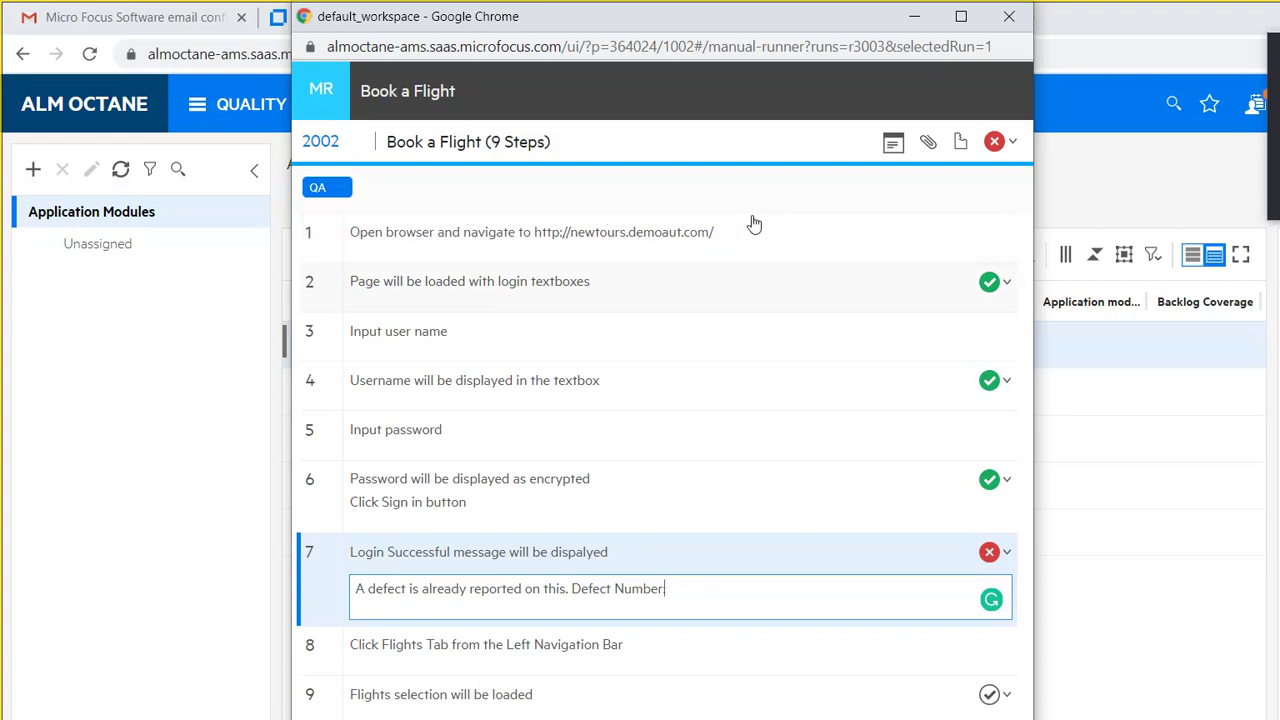
{"action": "key", "text": "alt+Tab"}
{"action": "left_click", "coordinate": [564, 202]}
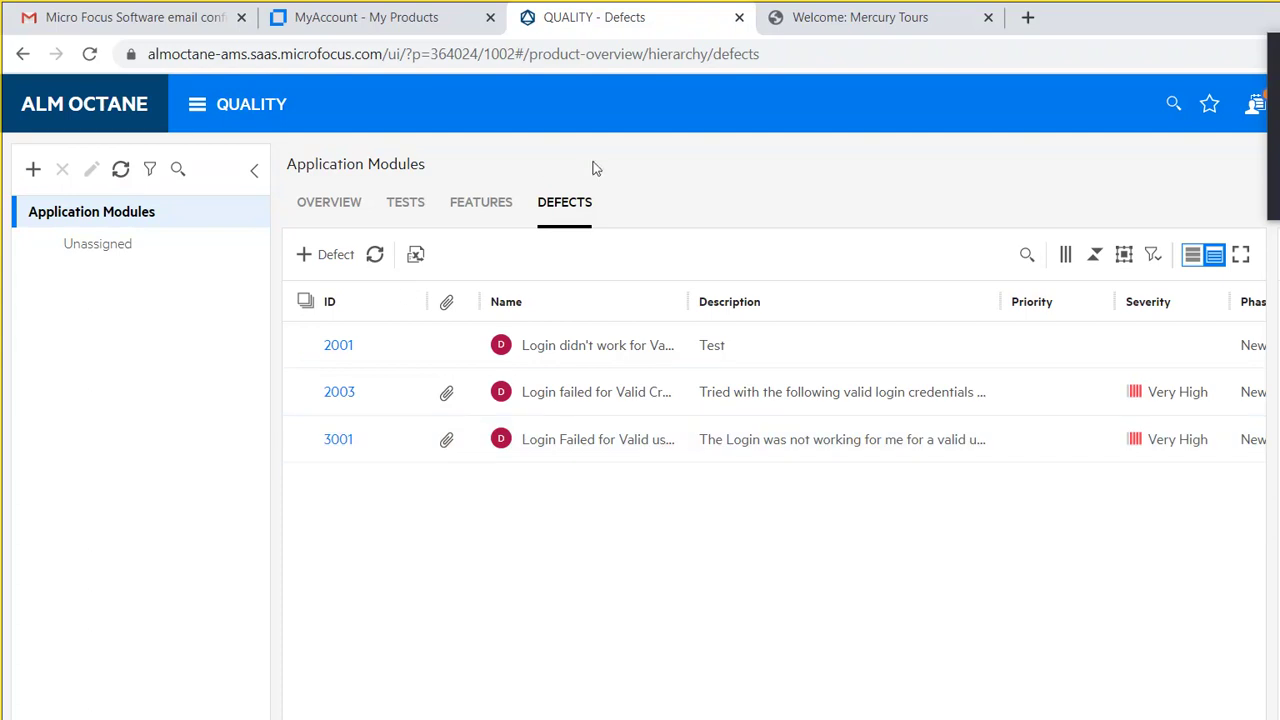
Step: Append ': 3001' to step 7's note, leaving the overall run status unchanged
{"action": "left_click", "coordinate": [600, 716]}
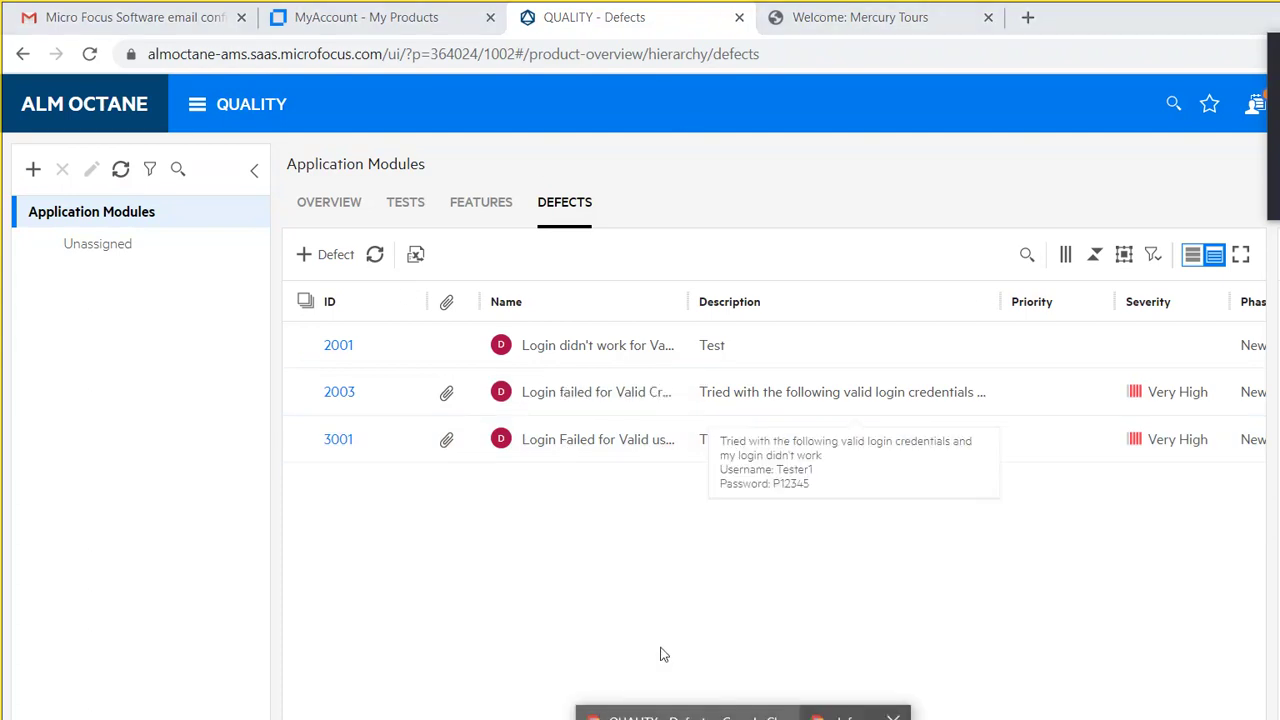
{"action": "type", "text": ":"}
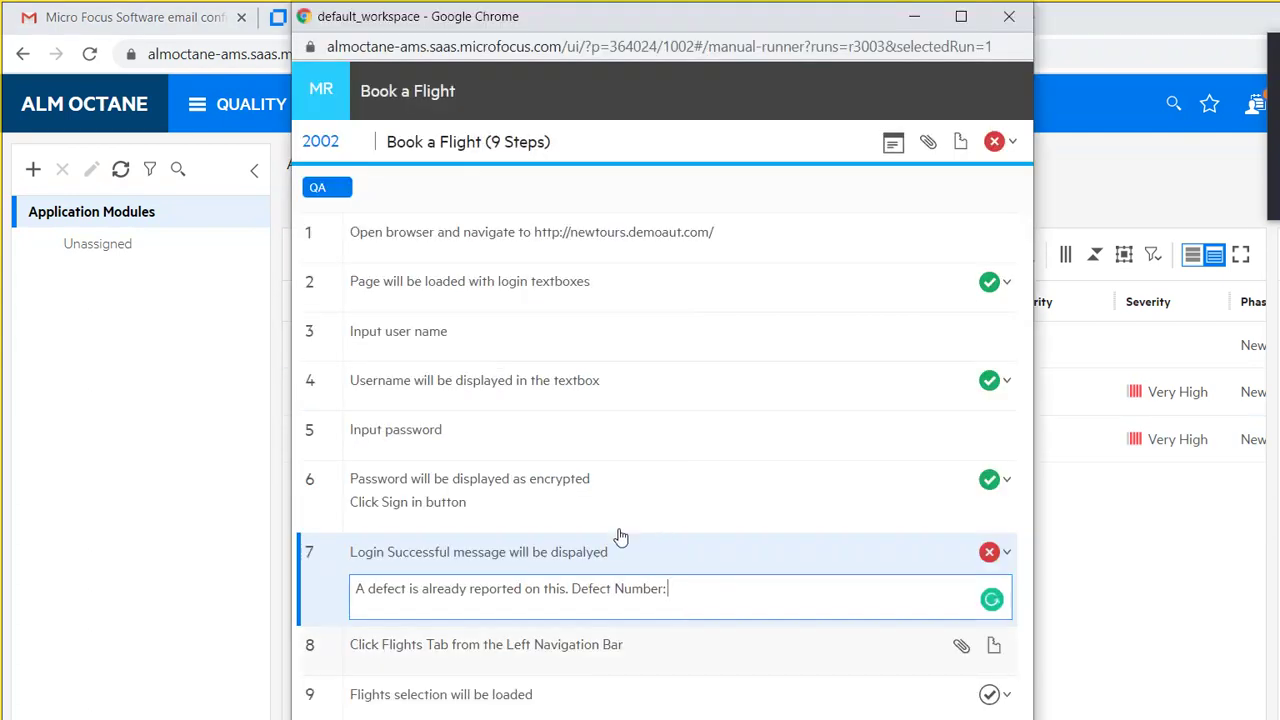
{"action": "type", "text": " 3001"}
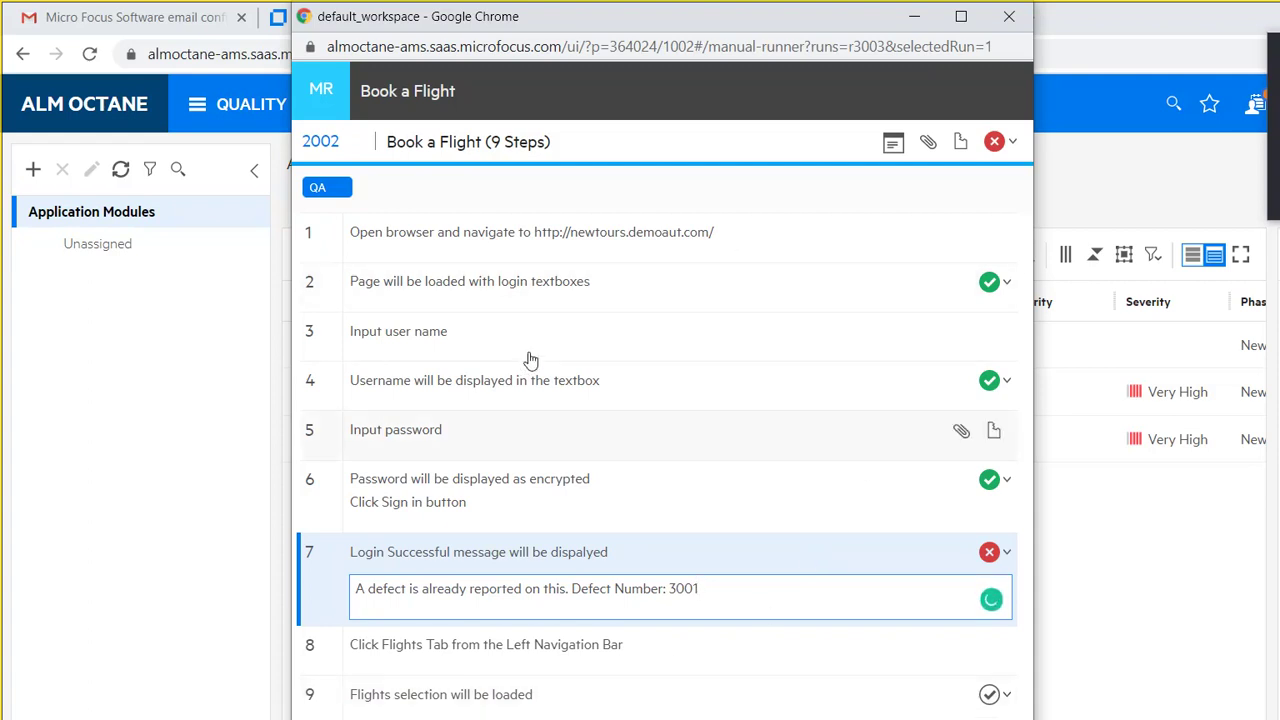
{"action": "left_click", "coordinate": [810, 120]}
{"action": "left_click", "coordinate": [757, 177]}
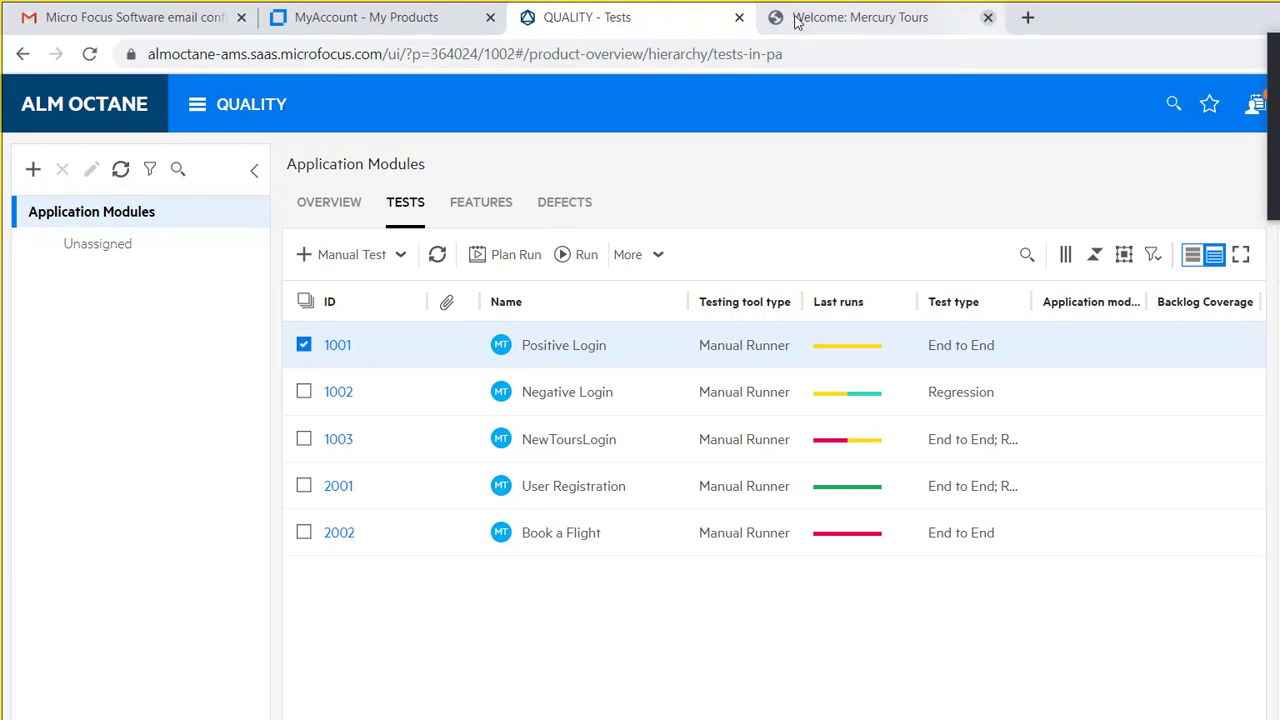
Step: Google 'How to execute test cases in ALM octane' in a new tab, then return to Tests
{"action": "key", "text": "ctrl+t"}
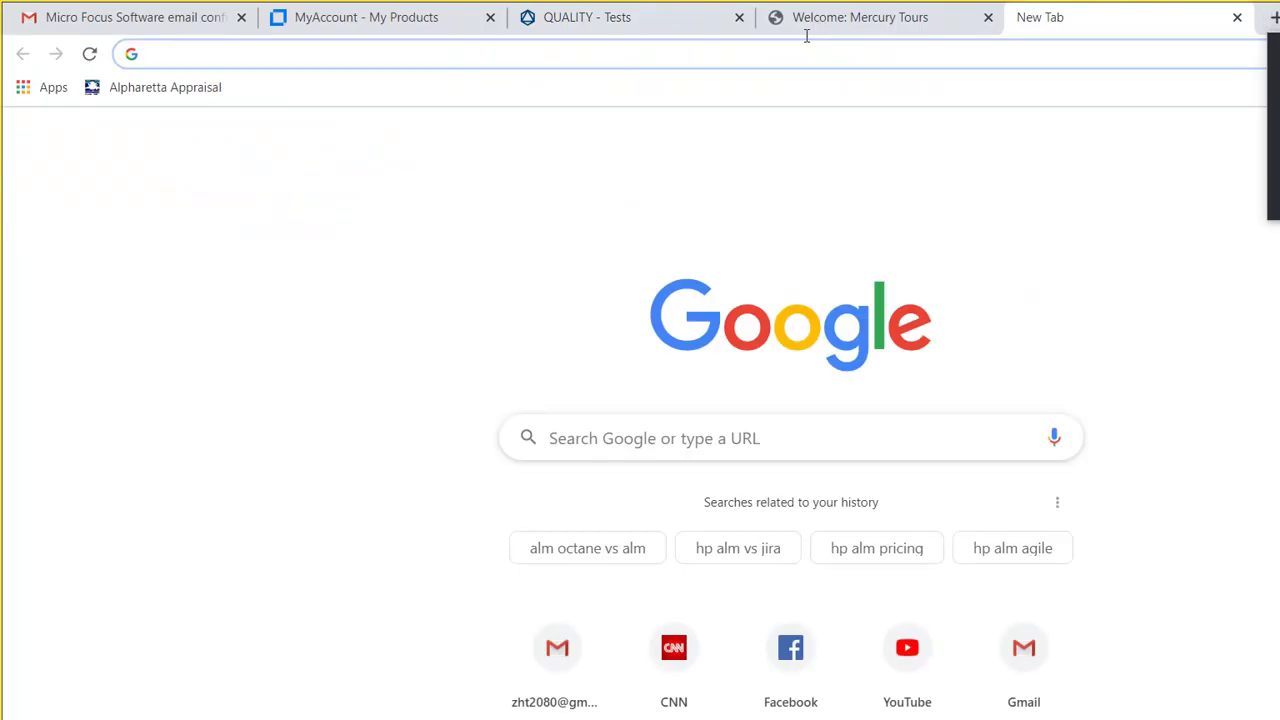
{"action": "type", "text": "How to e"}
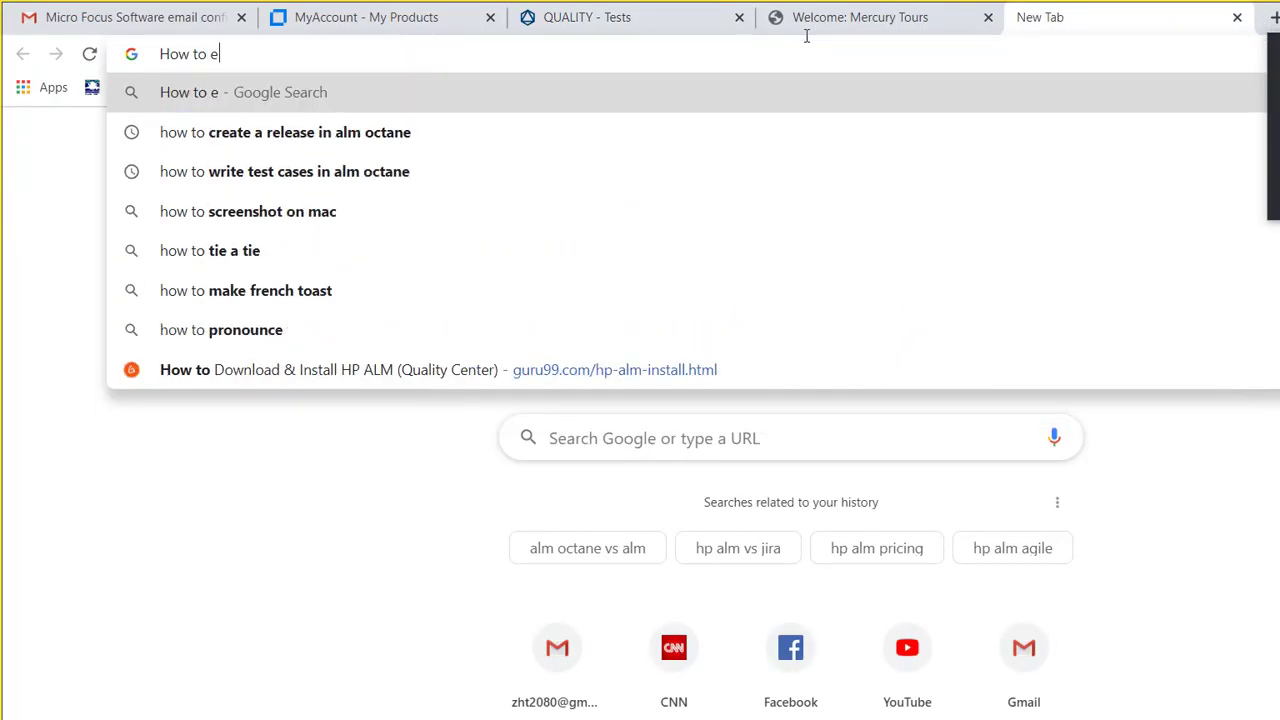
{"action": "type", "text": "xecute "}
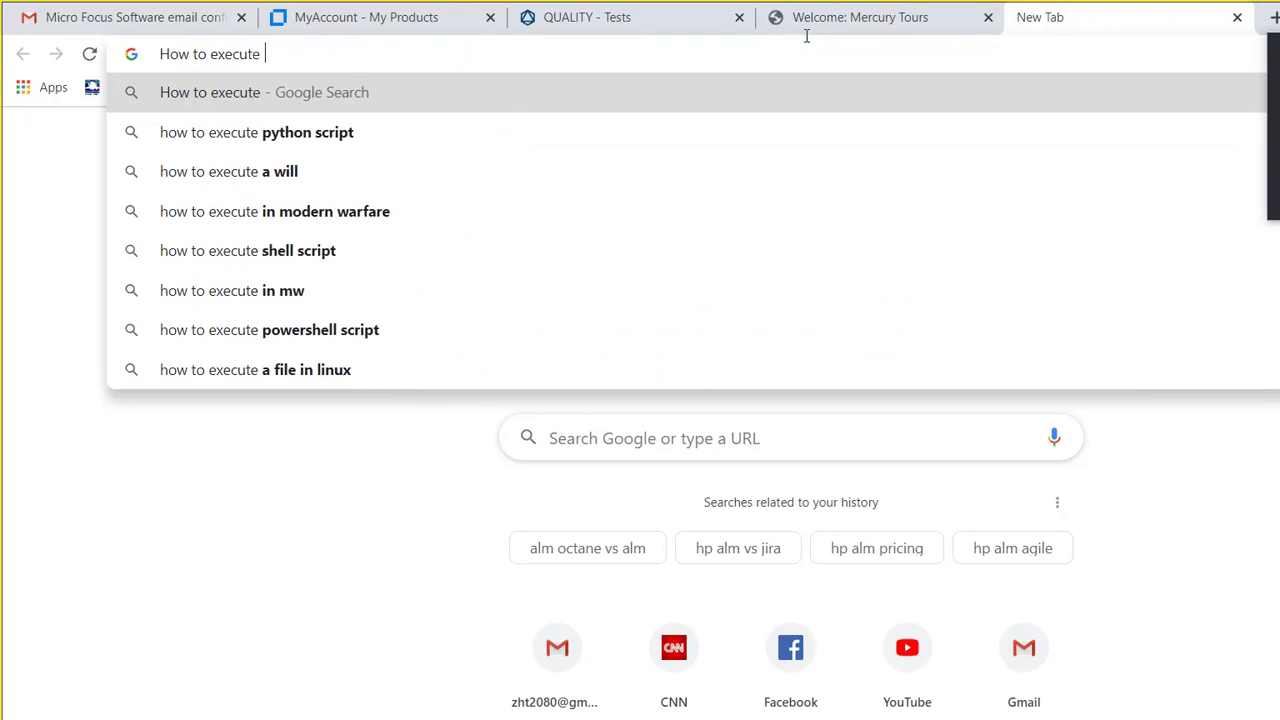
{"action": "type", "text": "test cases "}
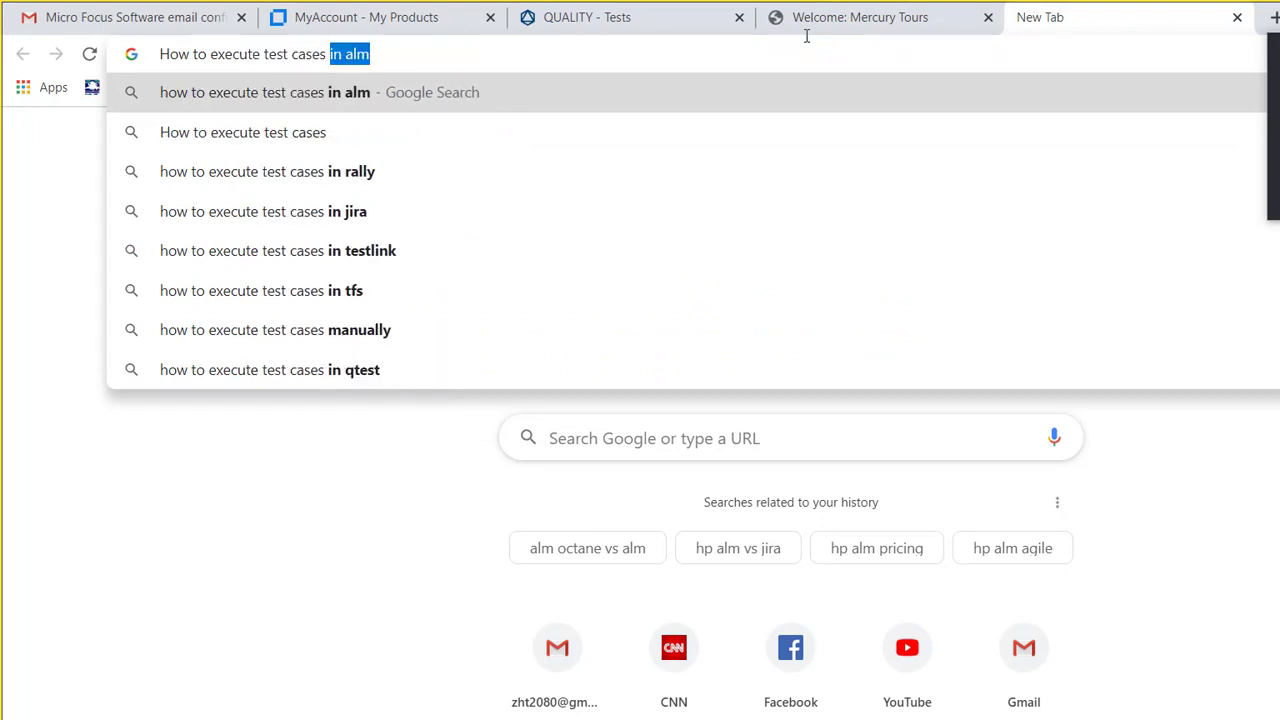
{"action": "type", "text": "in ALM o"}
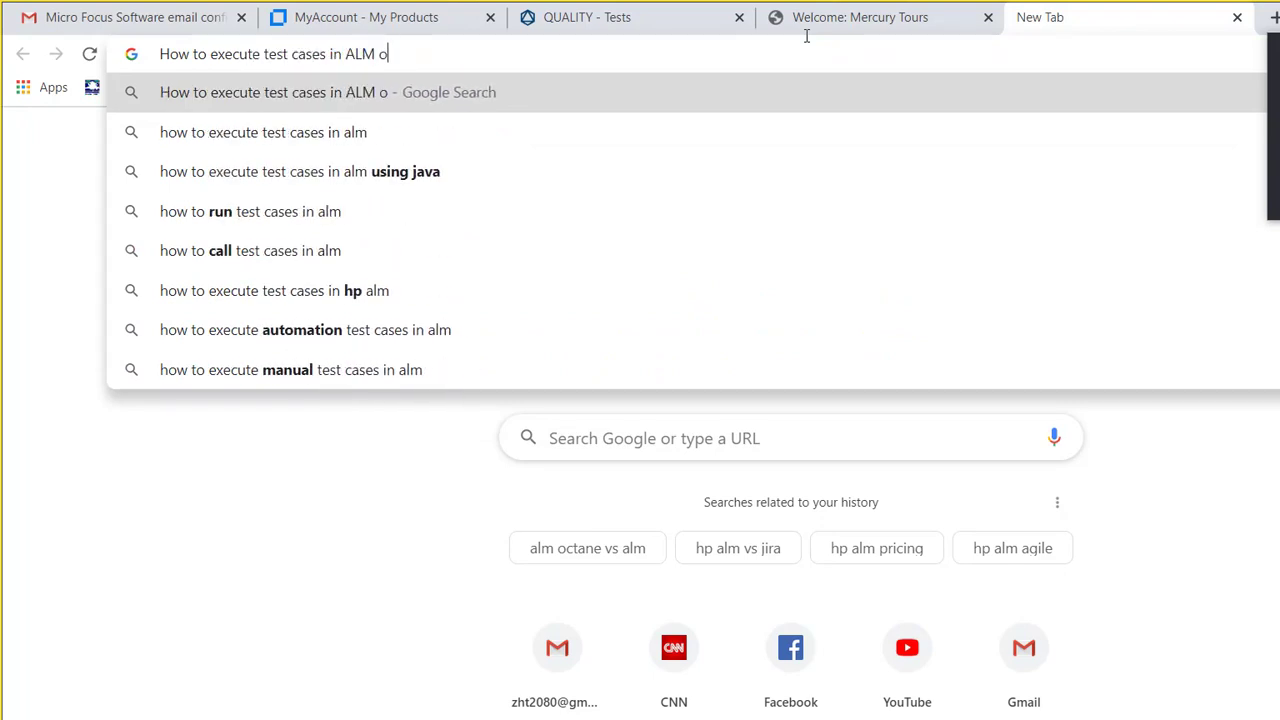
{"action": "type", "text": "ctane"}
{"action": "key", "text": "Return"}
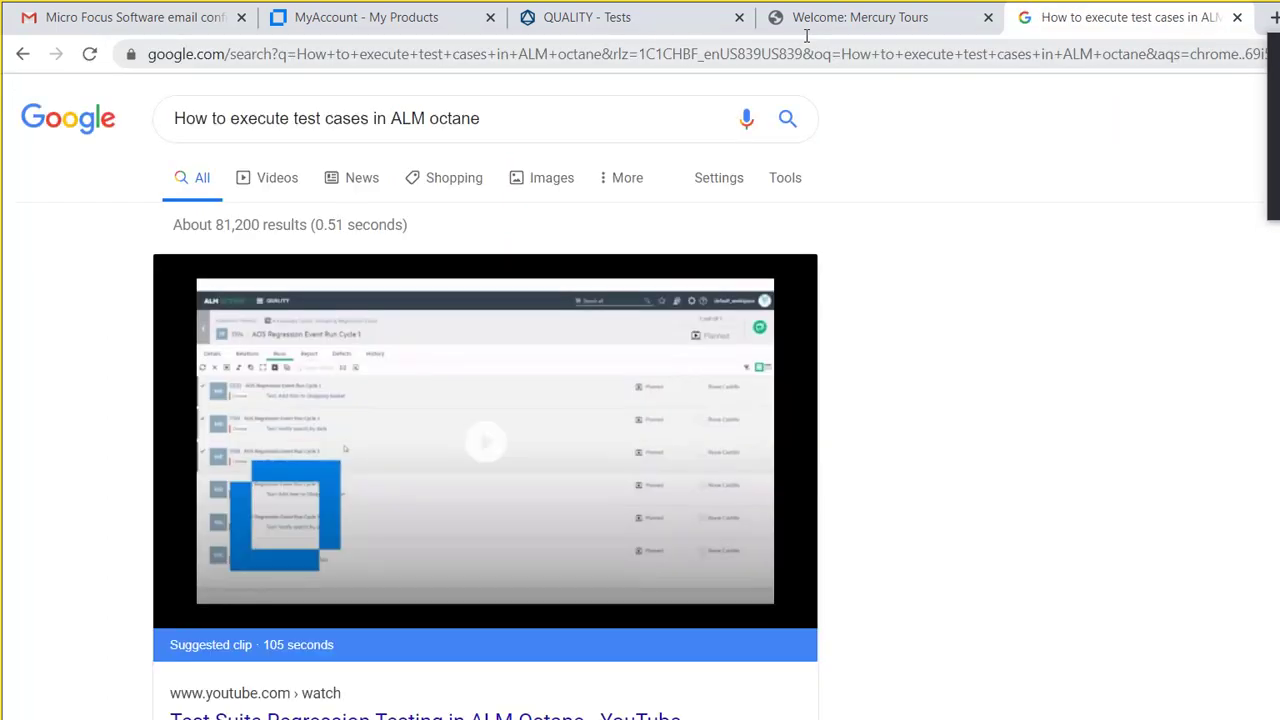
{"action": "left_click", "coordinate": [548, 18]}
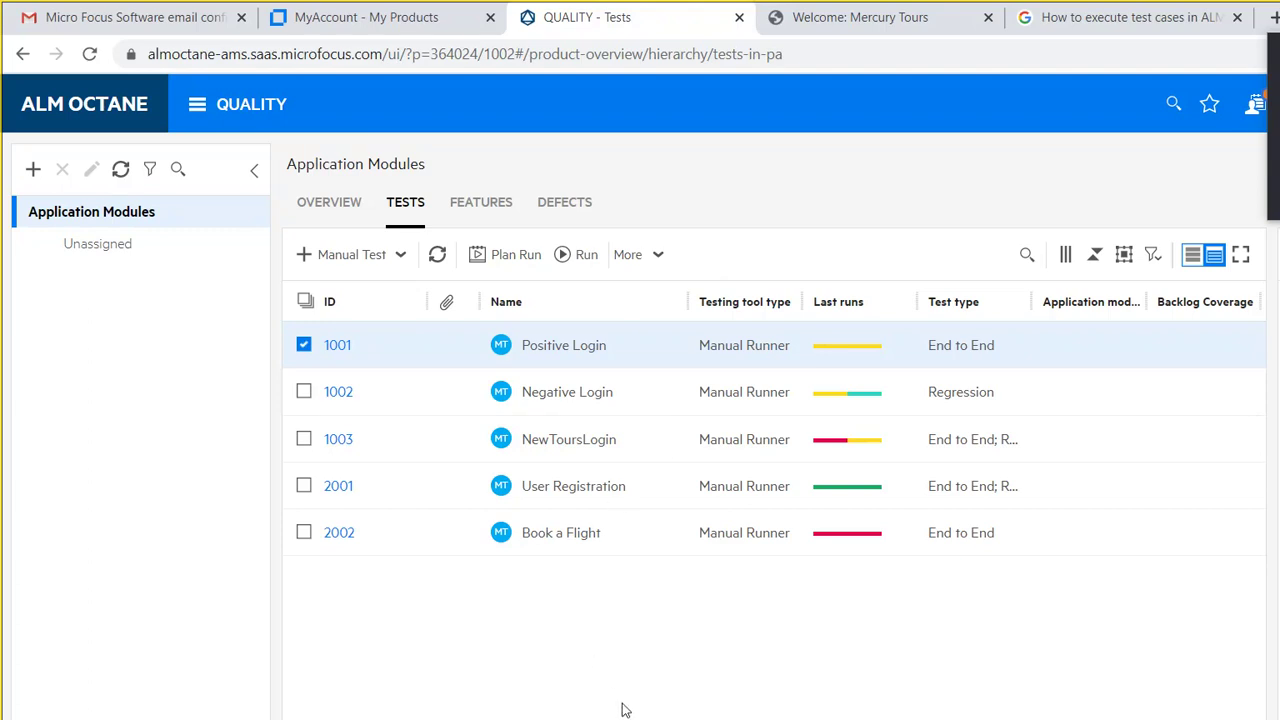
Step: Switch to the Skype 'QA 2019' call using its taskbar preview
{"action": "mouse_move", "coordinate": [675, 692]}
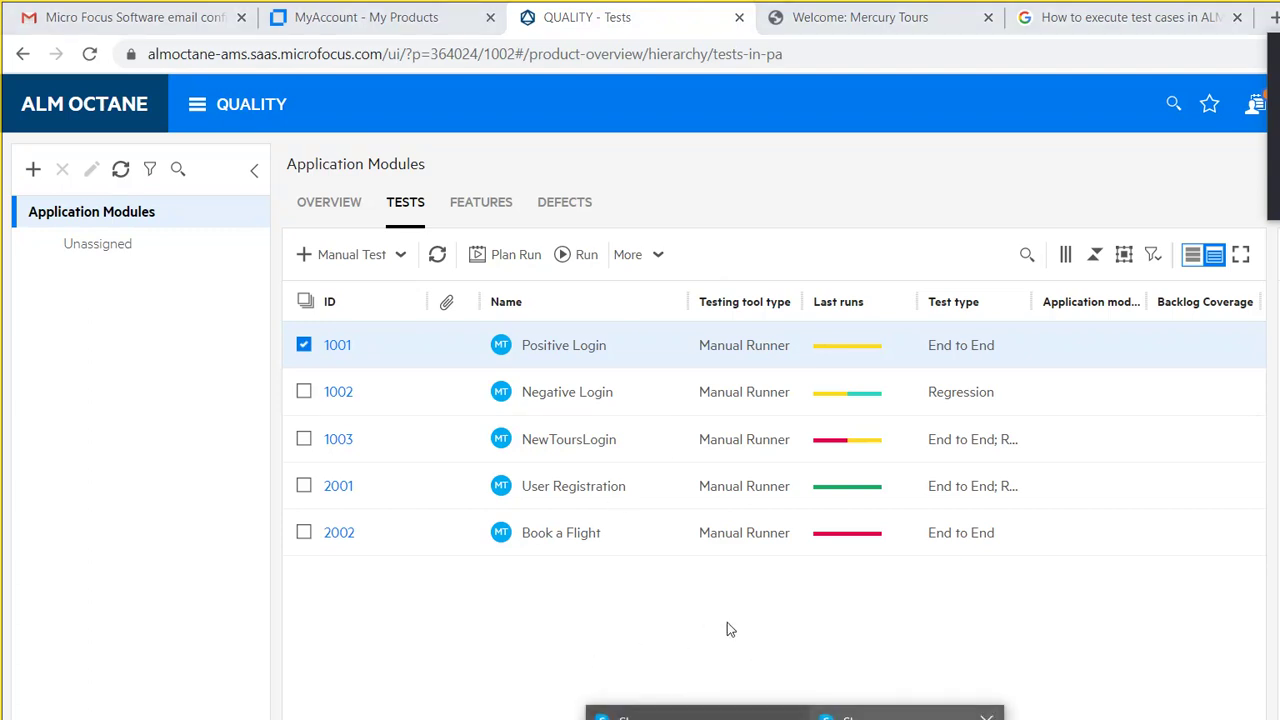
{"action": "left_click", "coordinate": [900, 712]}
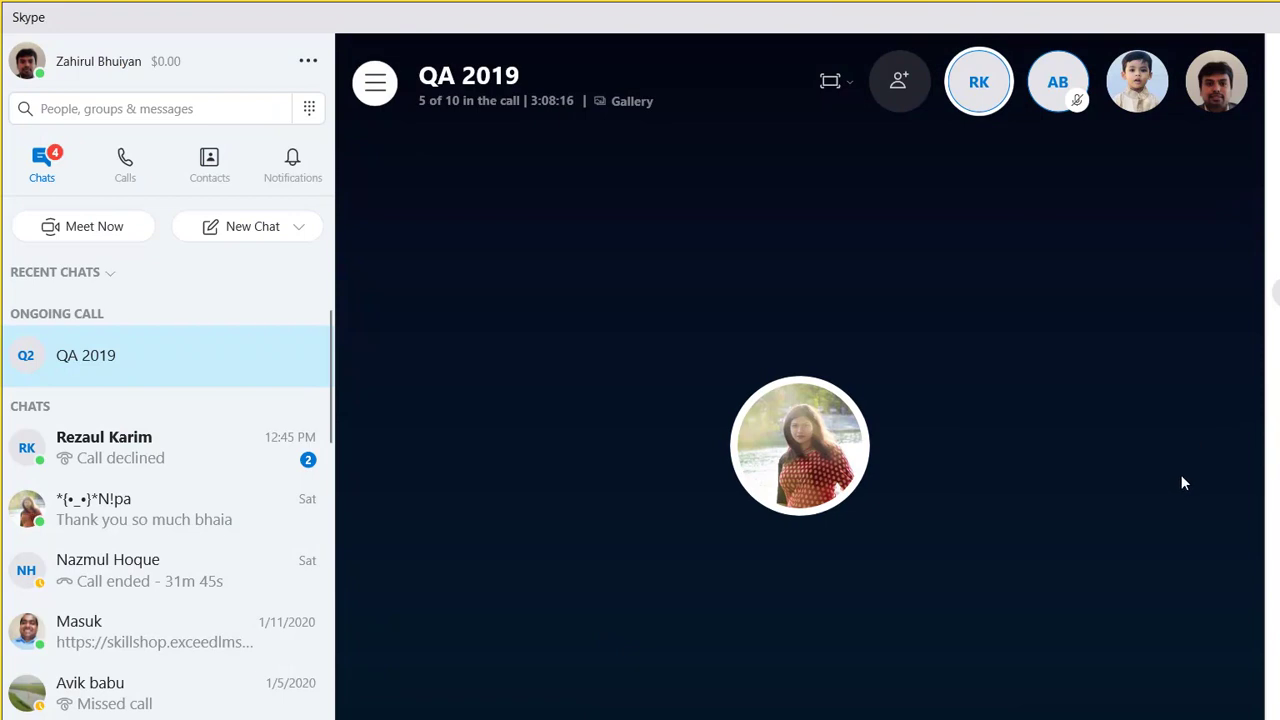